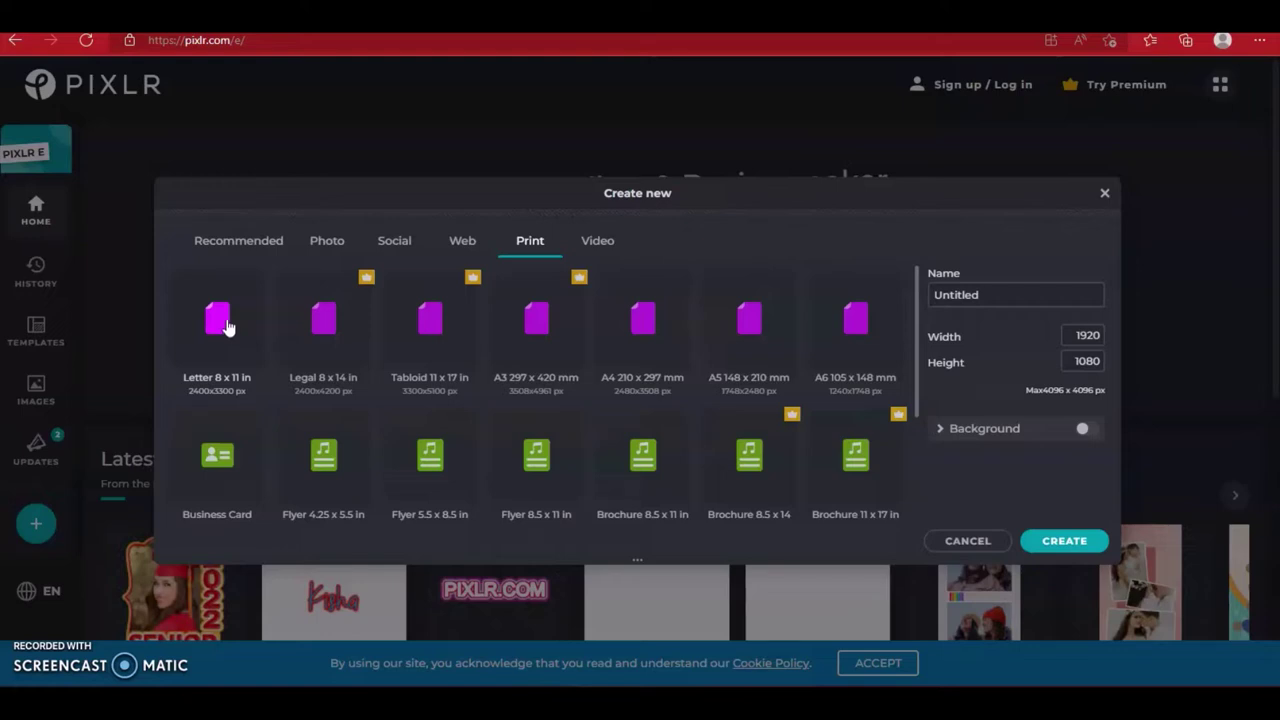
# Create a new document from the Letter 8 x 11 in print preset, 2400 x 3300 px
pyautogui.click(226, 322)
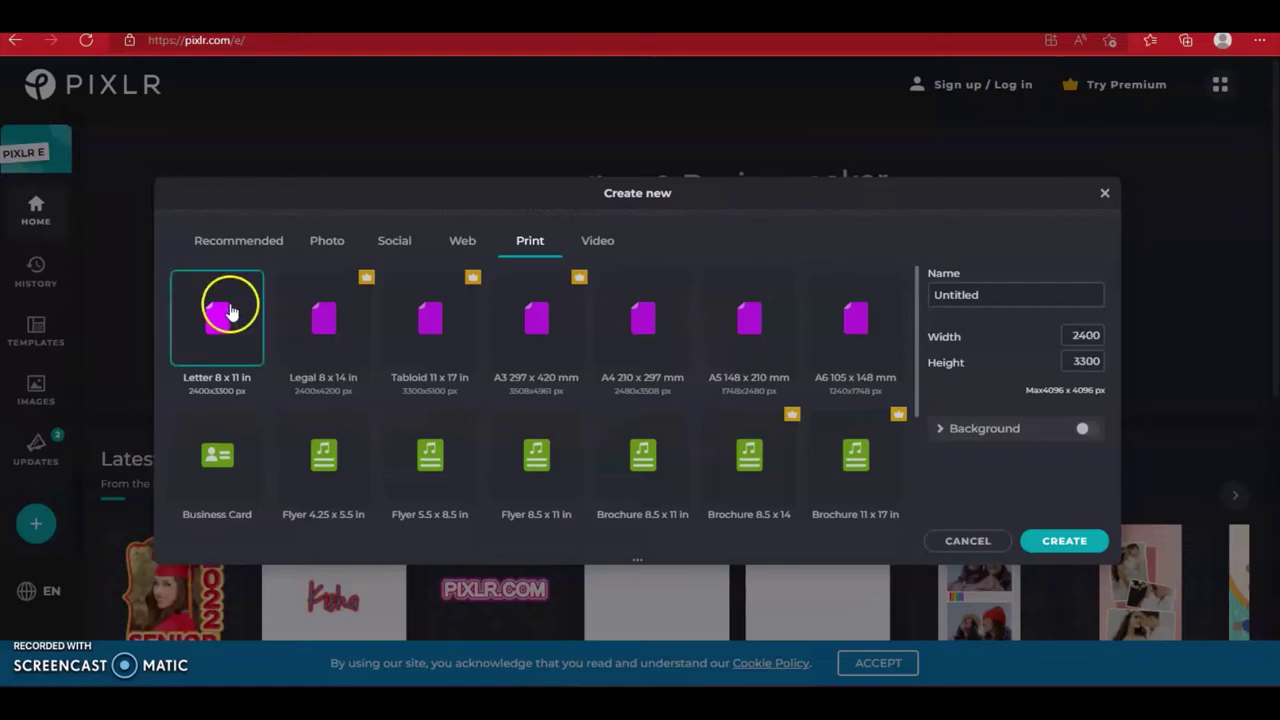
pyautogui.click(1058, 545)
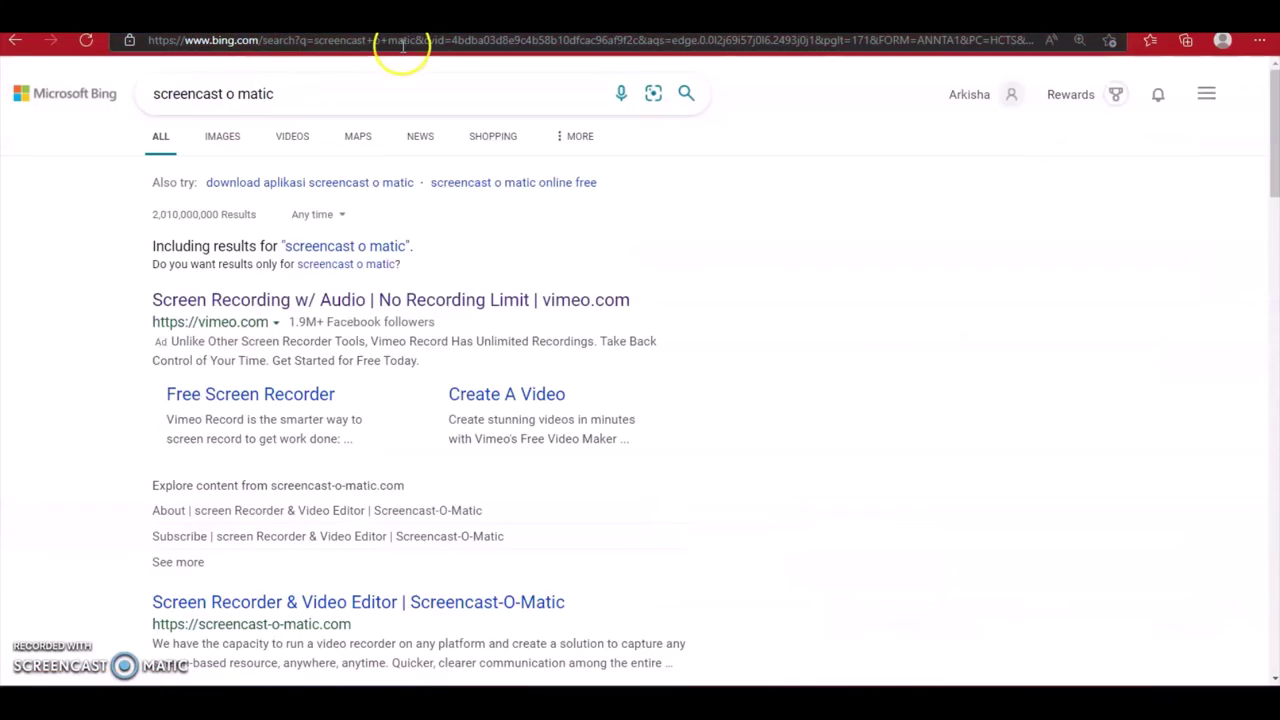
# Search Bing for "photo bracket vector" and show the image results
pyautogui.click(429, 41)
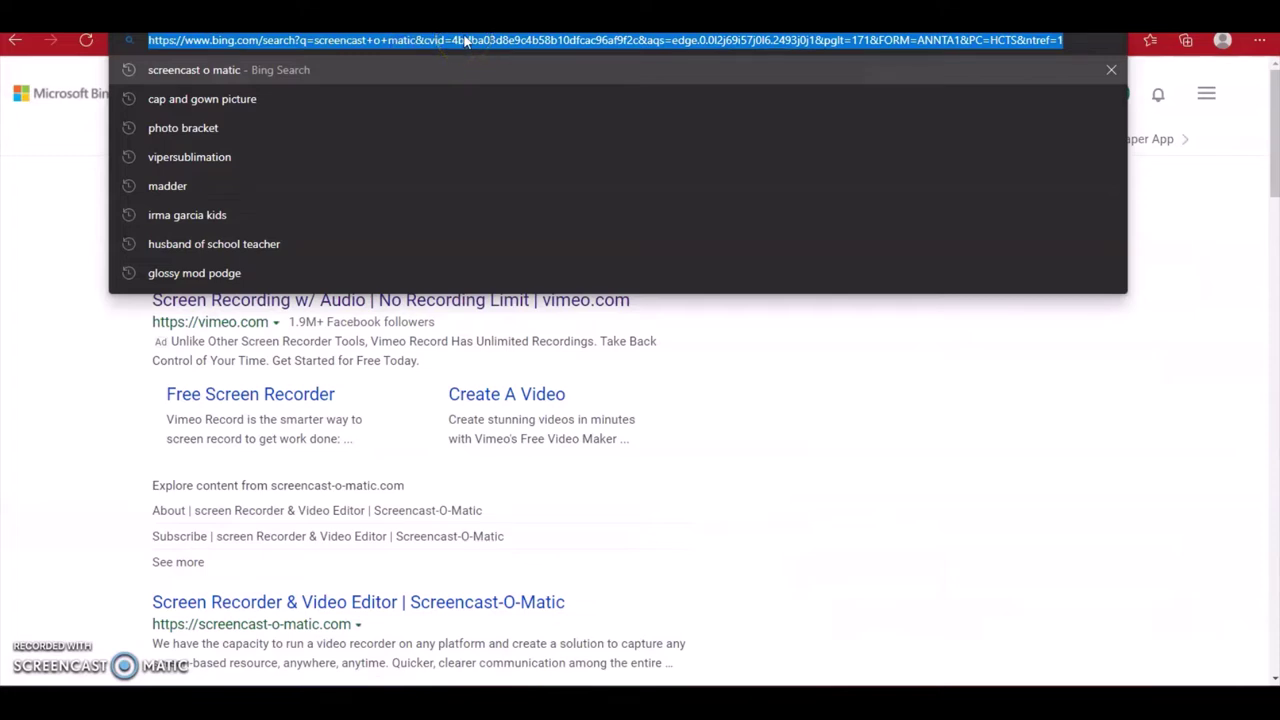
pyautogui.write('photo br')
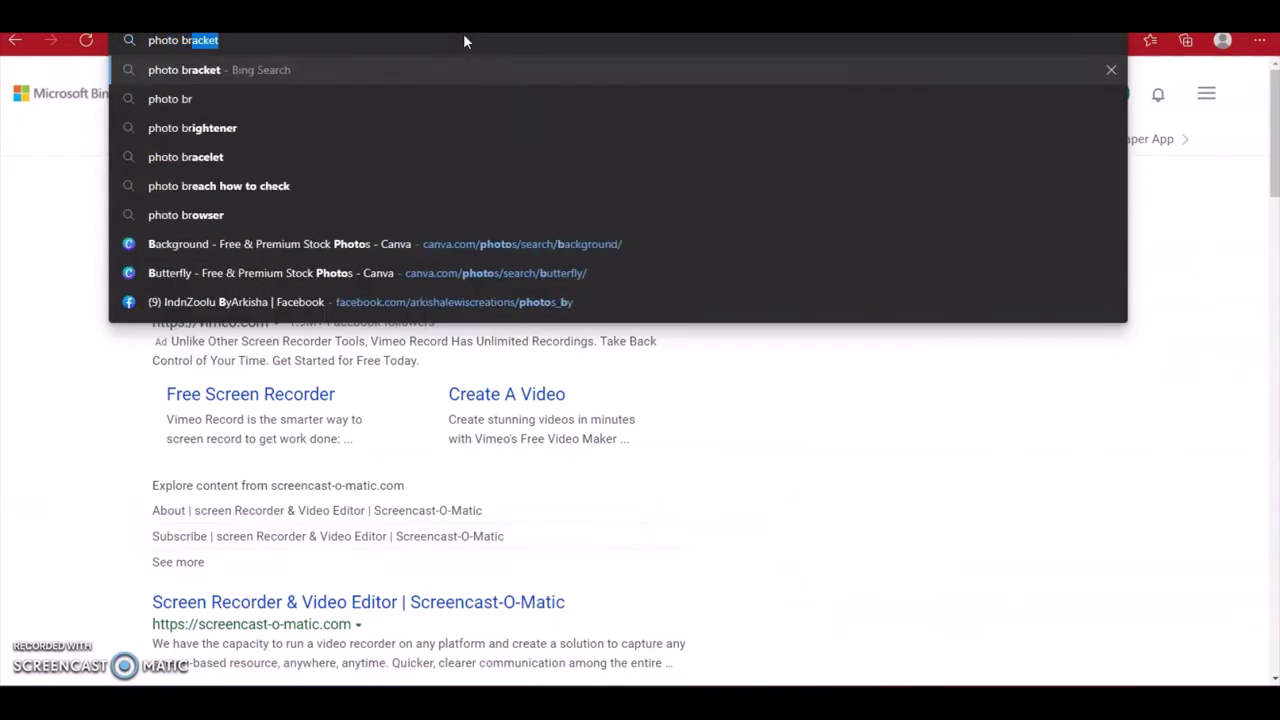
pyautogui.write('acket vector')
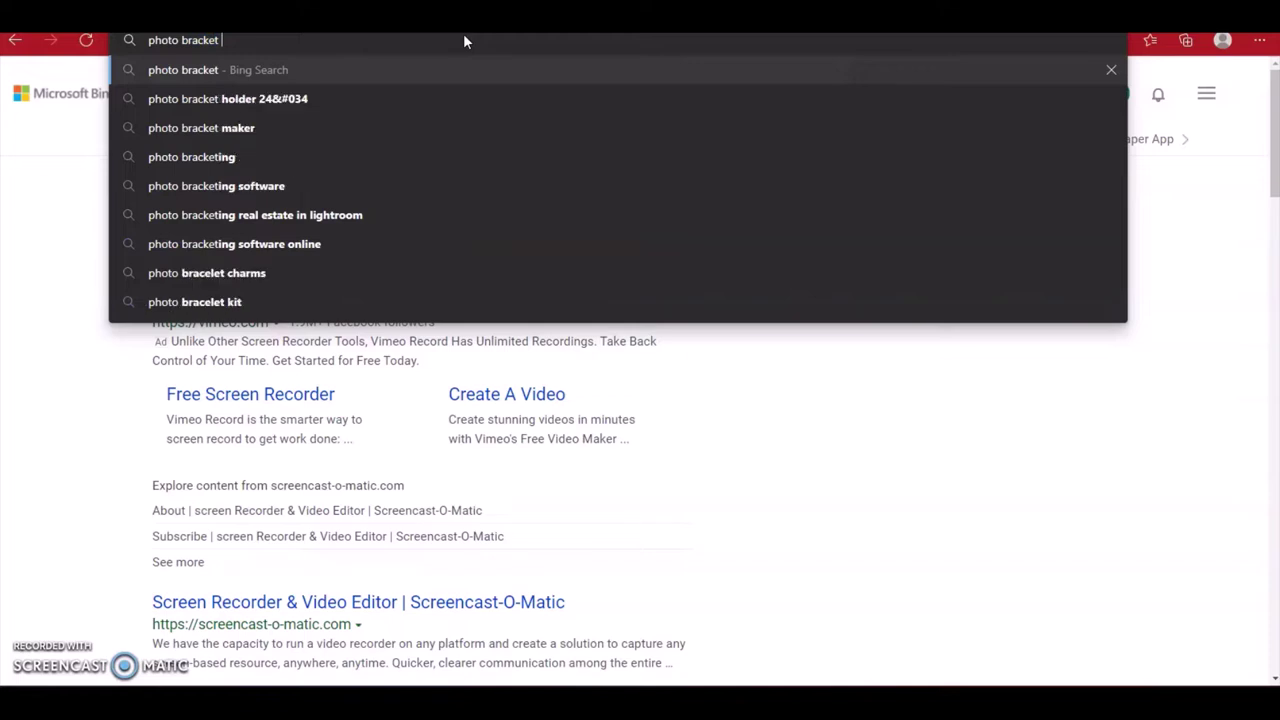
pyautogui.press('Return')
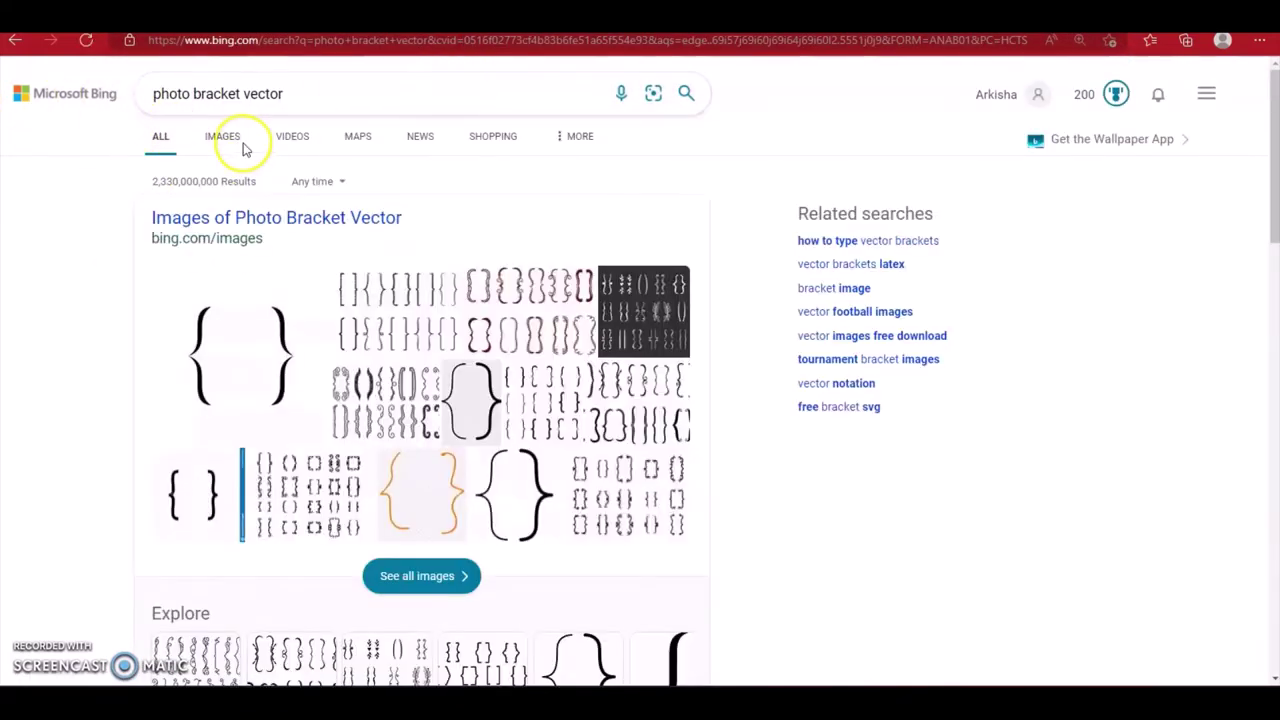
pyautogui.click(224, 140)
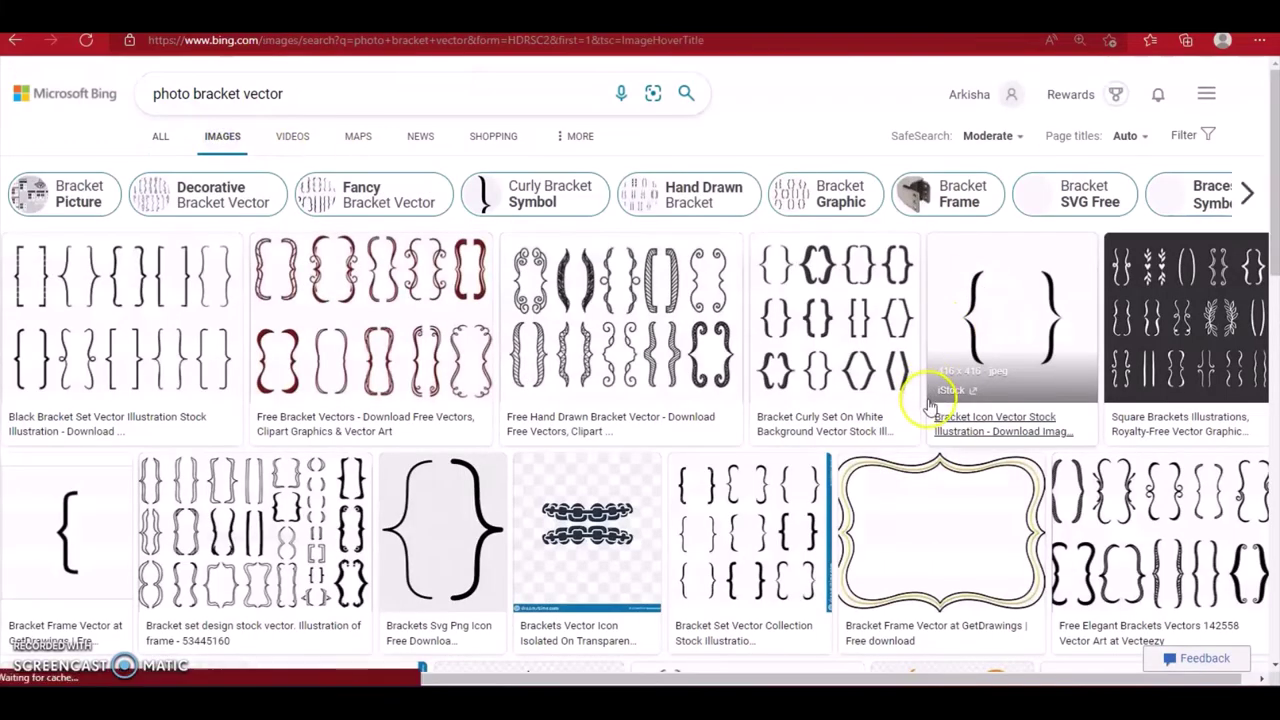
# Open the black bracket label frame from the image results and look through its related images
pyautogui.scroll(-3, 912, 401)
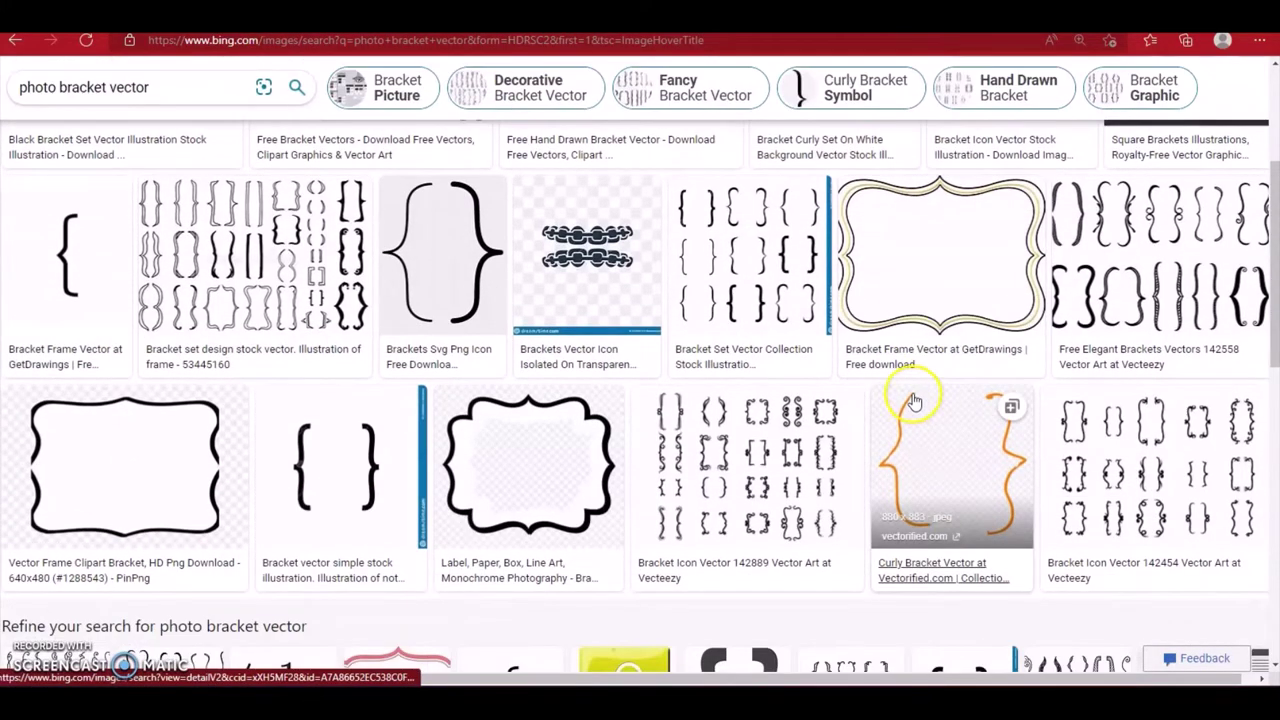
pyautogui.scroll(-2, 912, 401)
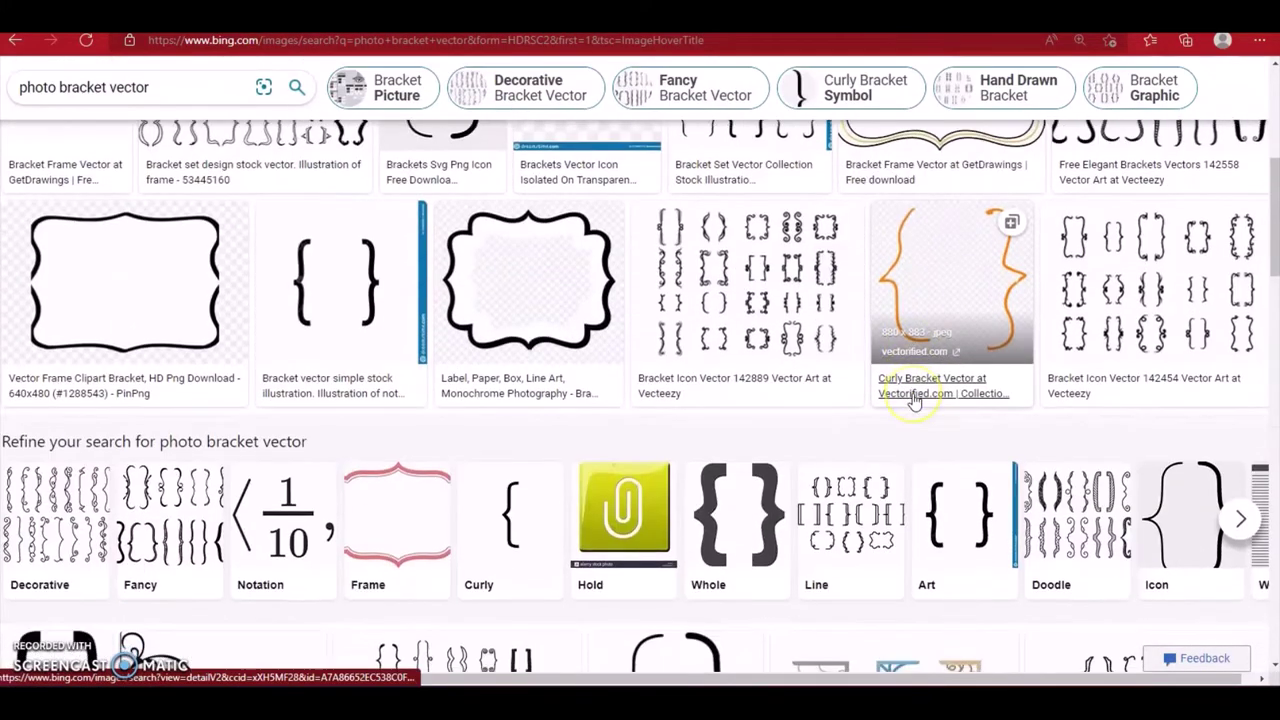
pyautogui.click(588, 316)
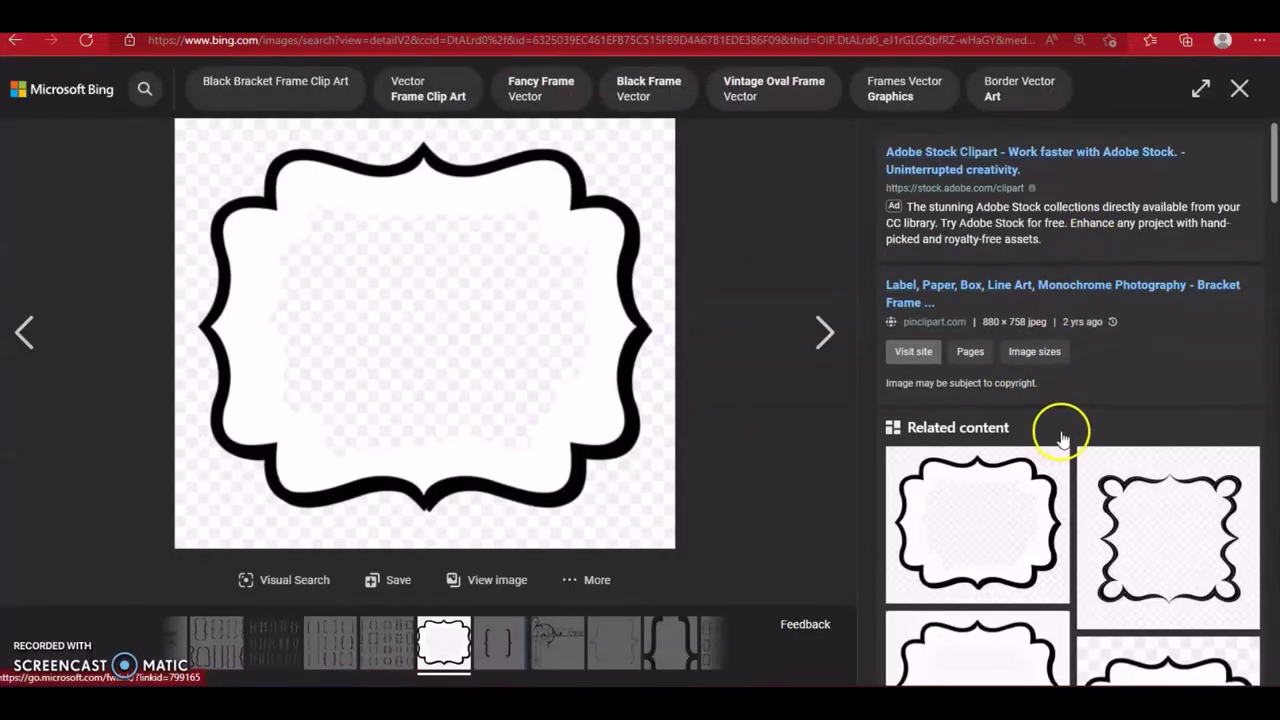
pyautogui.scroll(-4, 1062, 440)
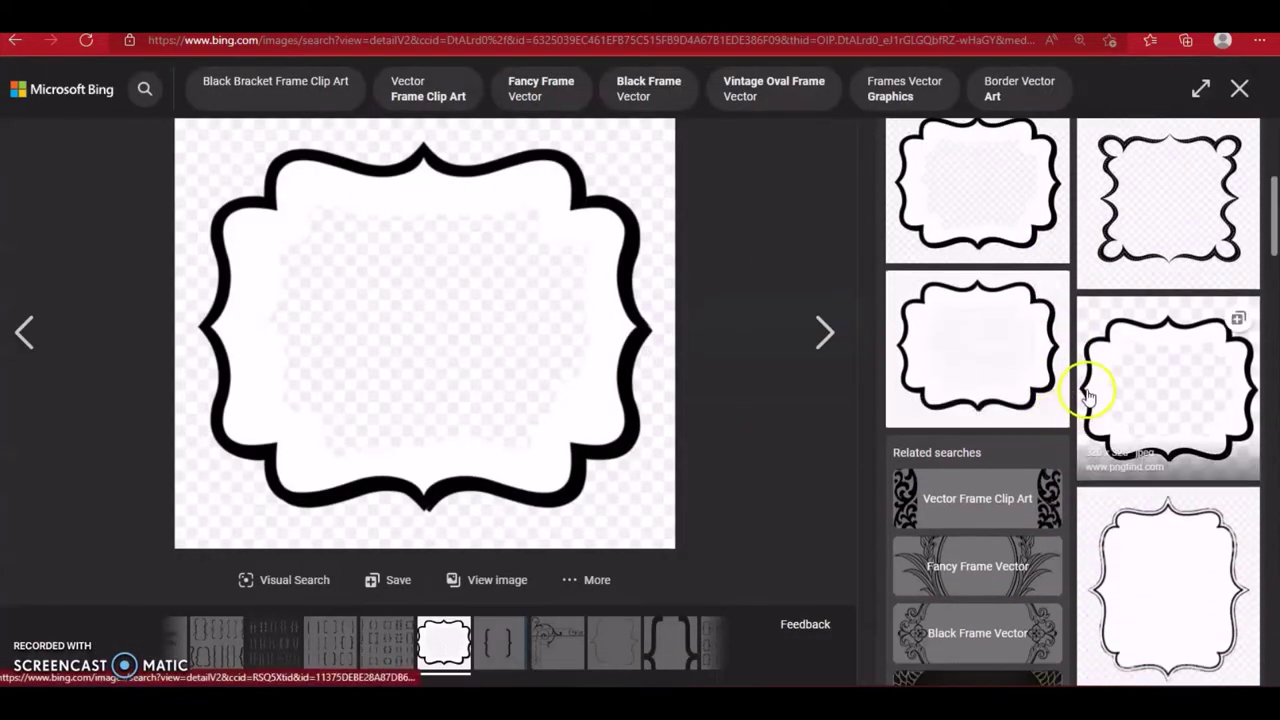
pyautogui.scroll(-1, 1085, 390)
pyautogui.scroll(2, 1085, 390)
pyautogui.scroll(-3, 1086, 391)
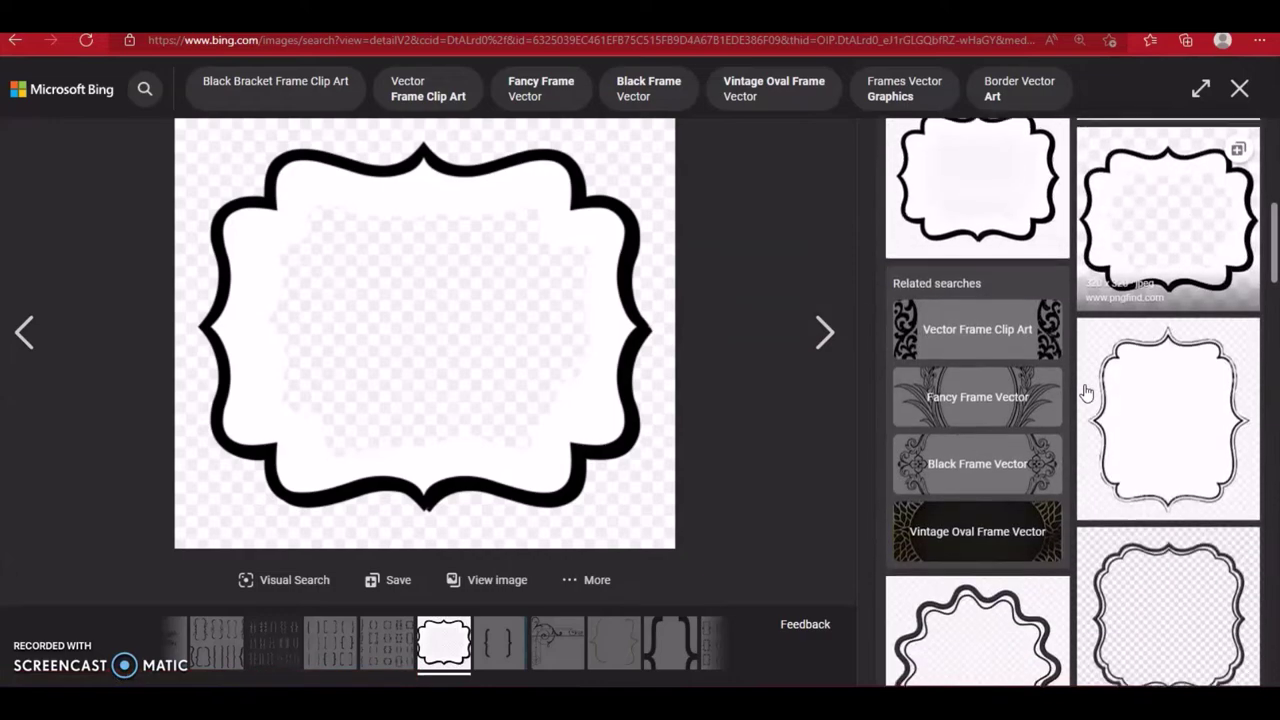
pyautogui.scroll(-3, 1086, 391)
pyautogui.scroll(6, 1086, 391)
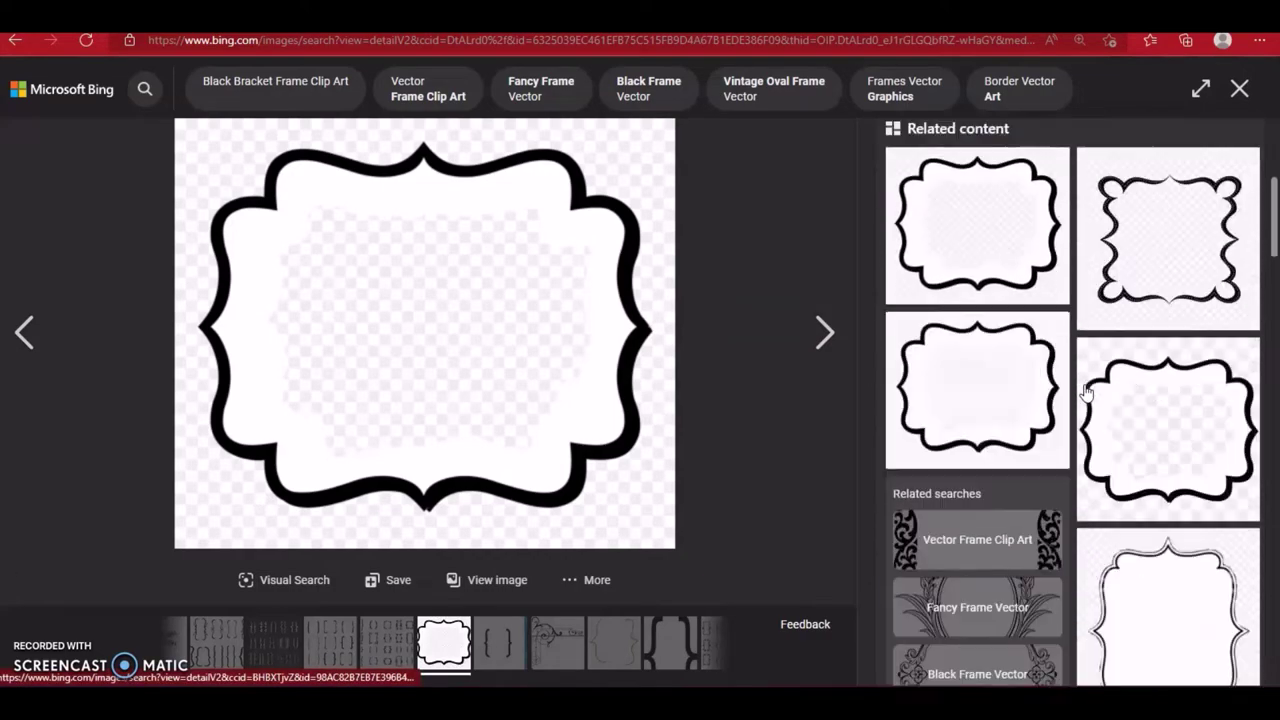
# Open the similar black bracket frame from clipartkey.com, look through its related frame designs, and view the neighbouring image
pyautogui.click(1030, 495)
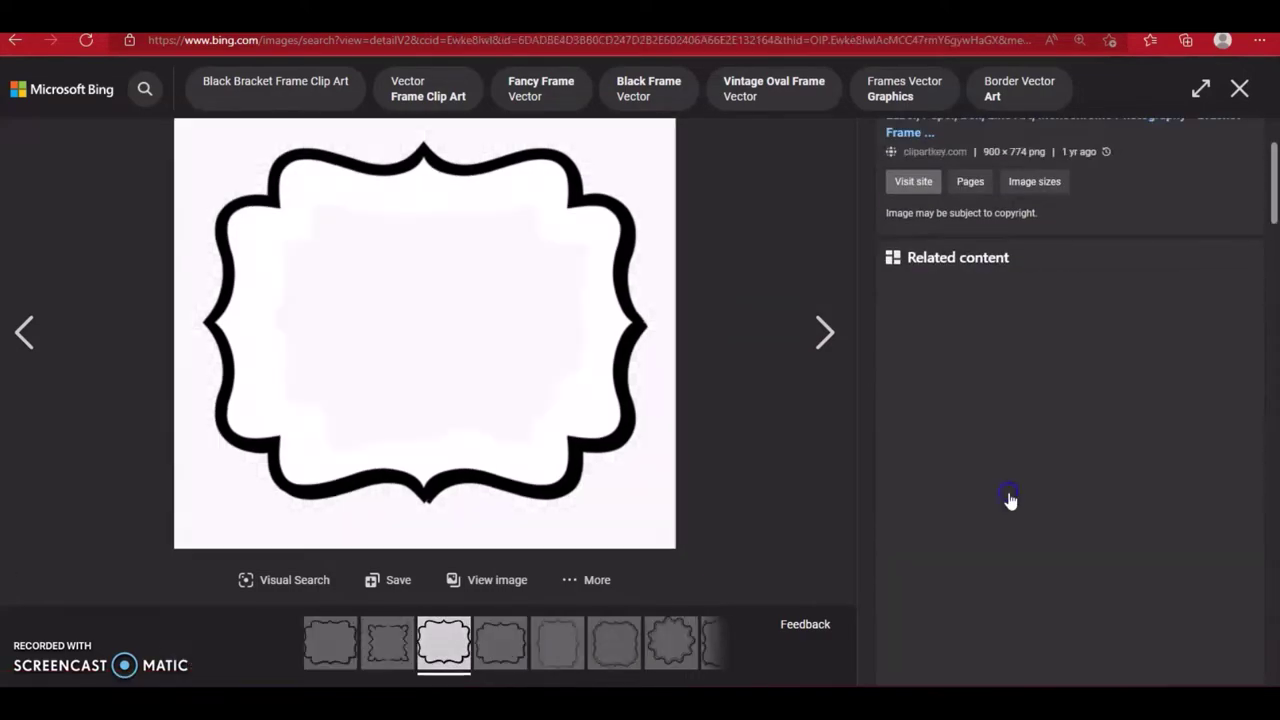
pyautogui.scroll(-6, 1010, 495)
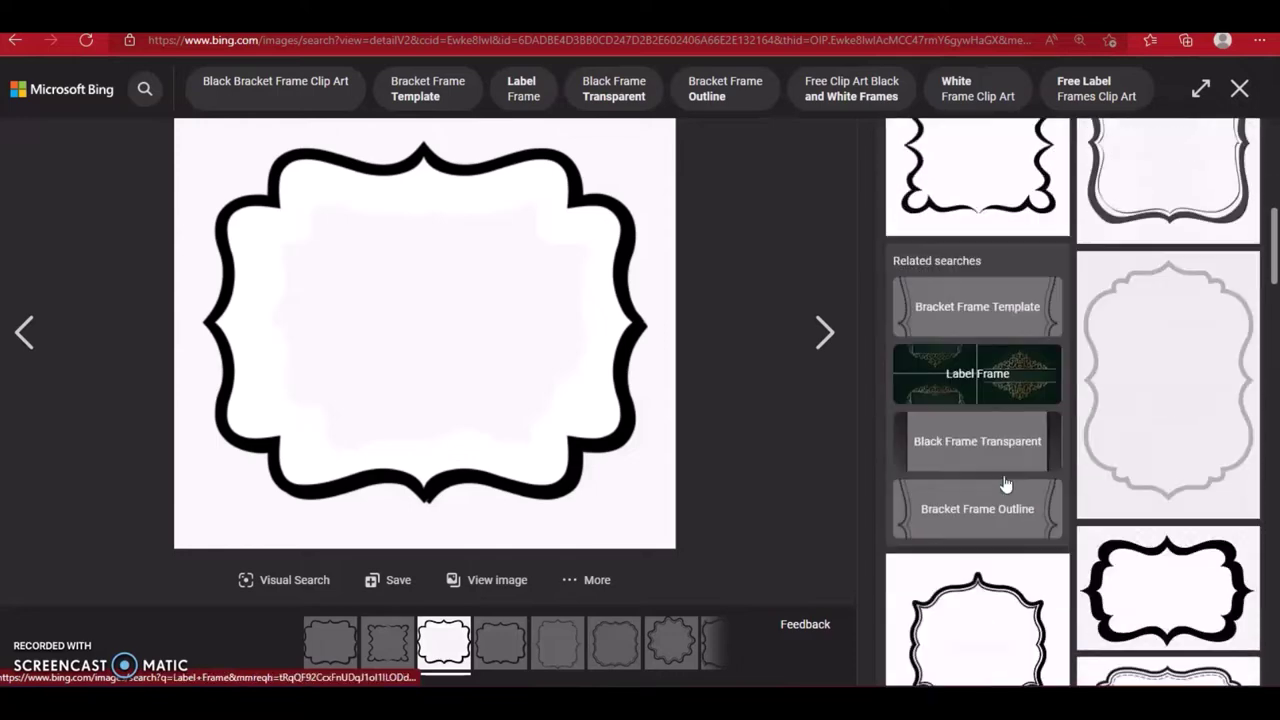
pyautogui.scroll(-10, 1004, 480)
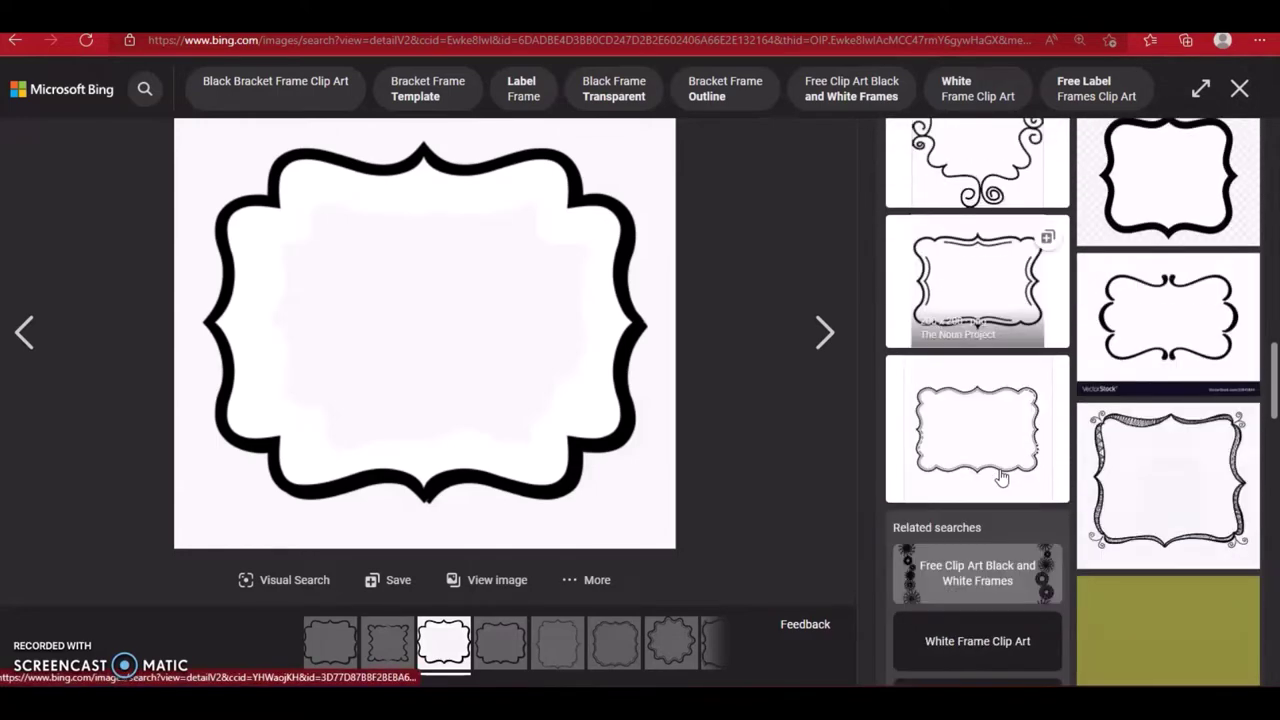
pyautogui.scroll(3, 1002, 478)
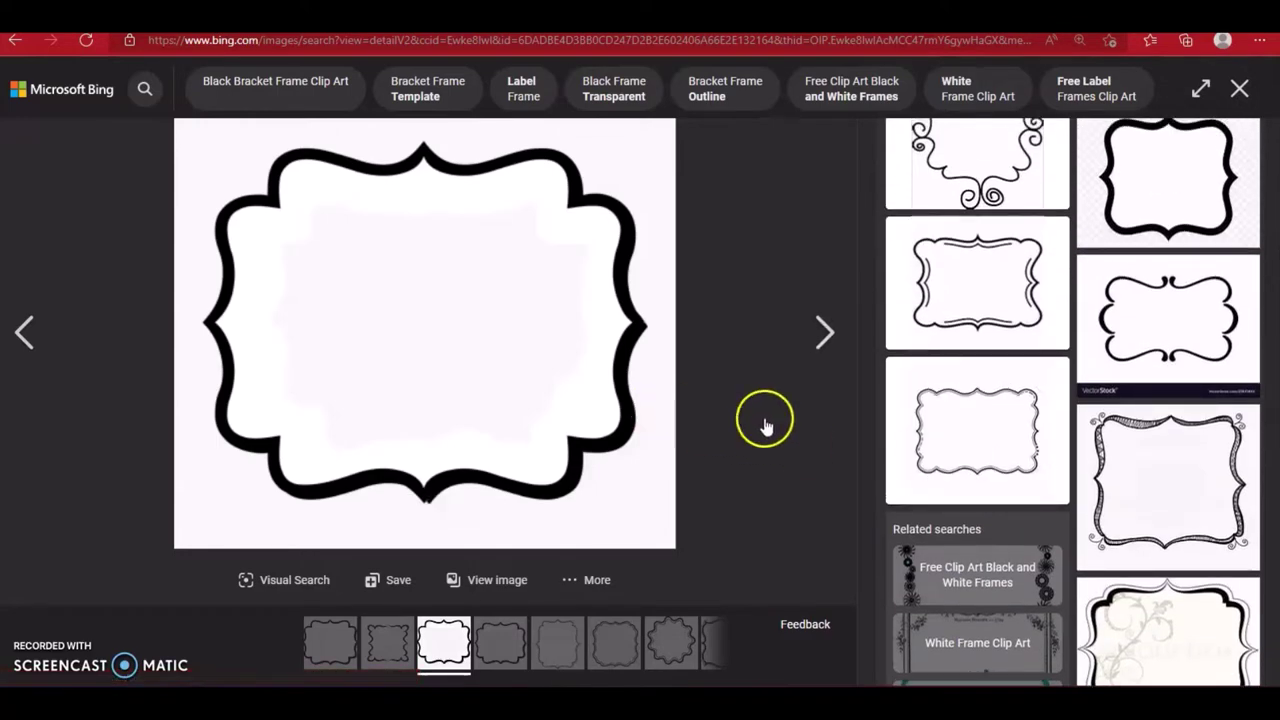
pyautogui.scroll(-4, 1074, 445)
pyautogui.scroll(-8, 1074, 445)
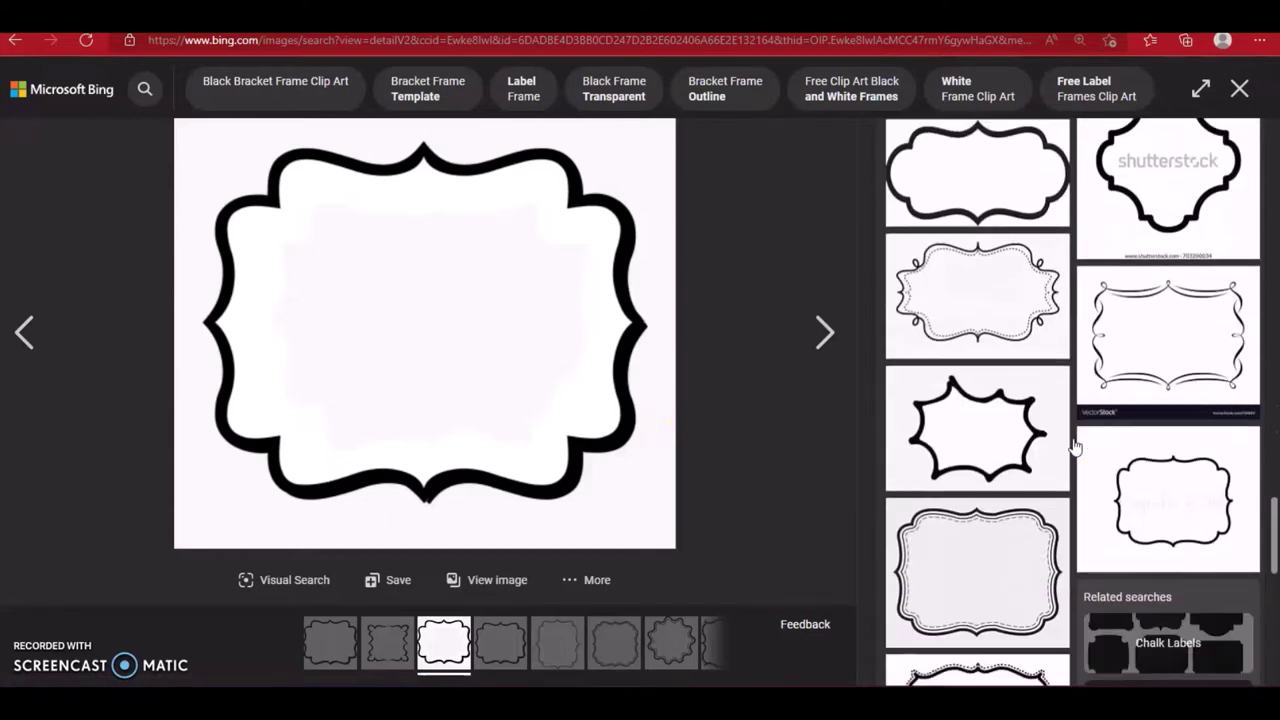
pyautogui.press('Right')
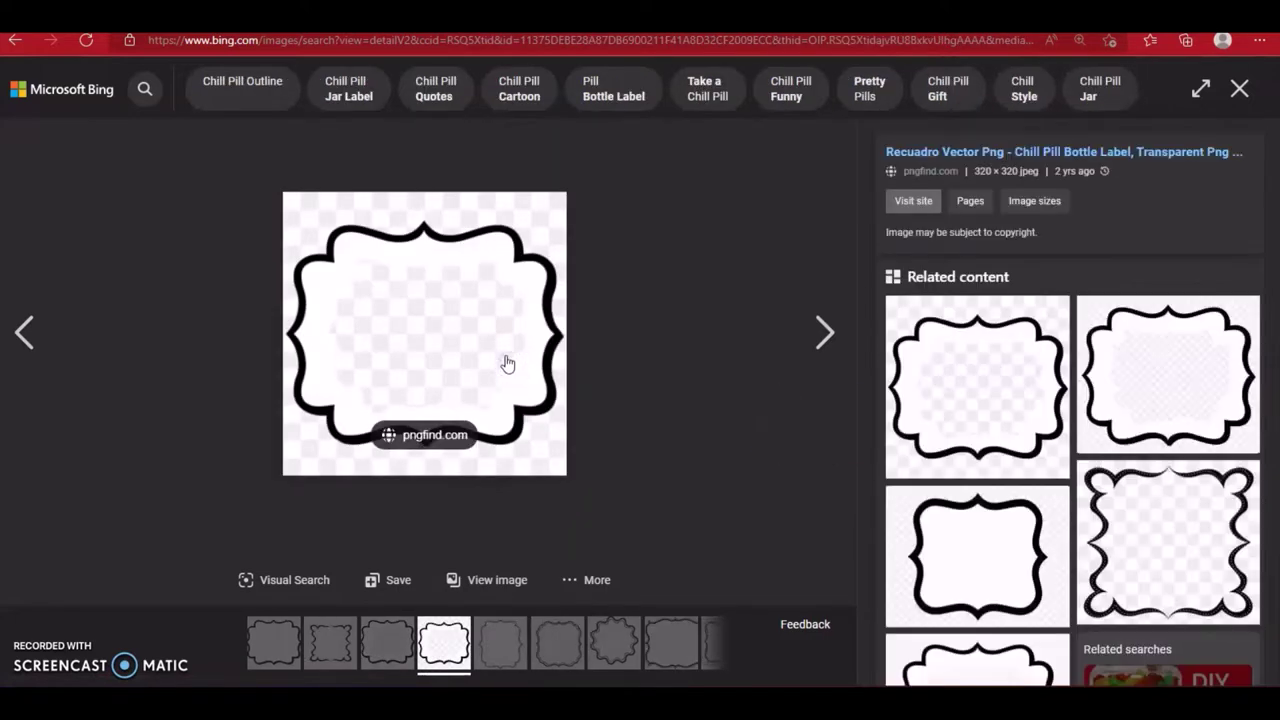
# Examine the ornate frame with looped corners and the graduation-cap border among the related images
pyautogui.click(1140, 510)
pyautogui.click(1137, 468)
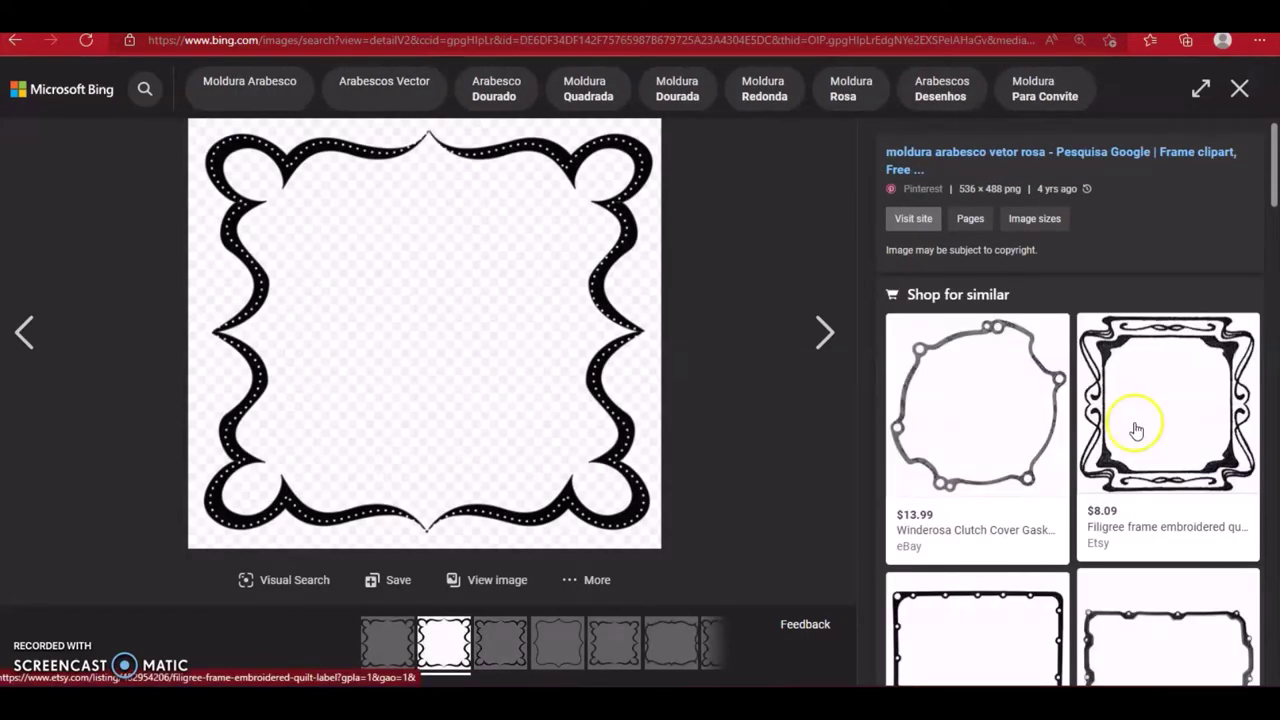
pyautogui.rightClick(594, 383)
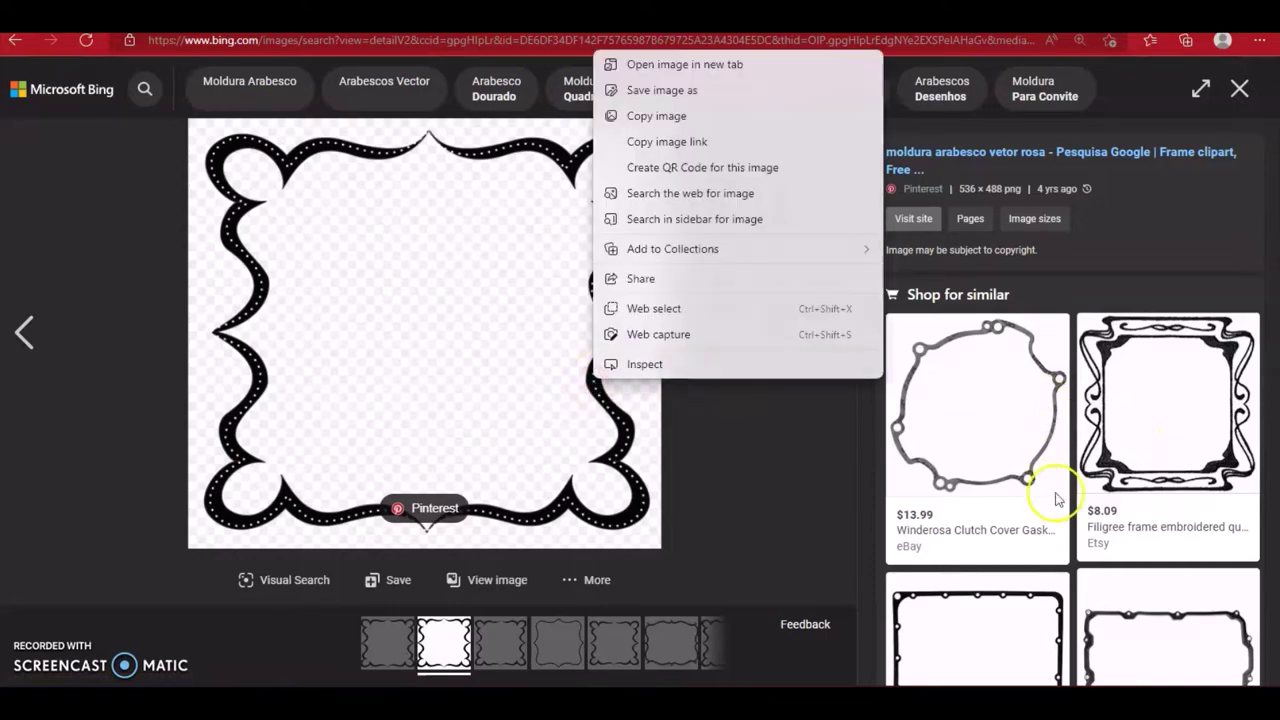
pyautogui.scroll(-10, 1056, 498)
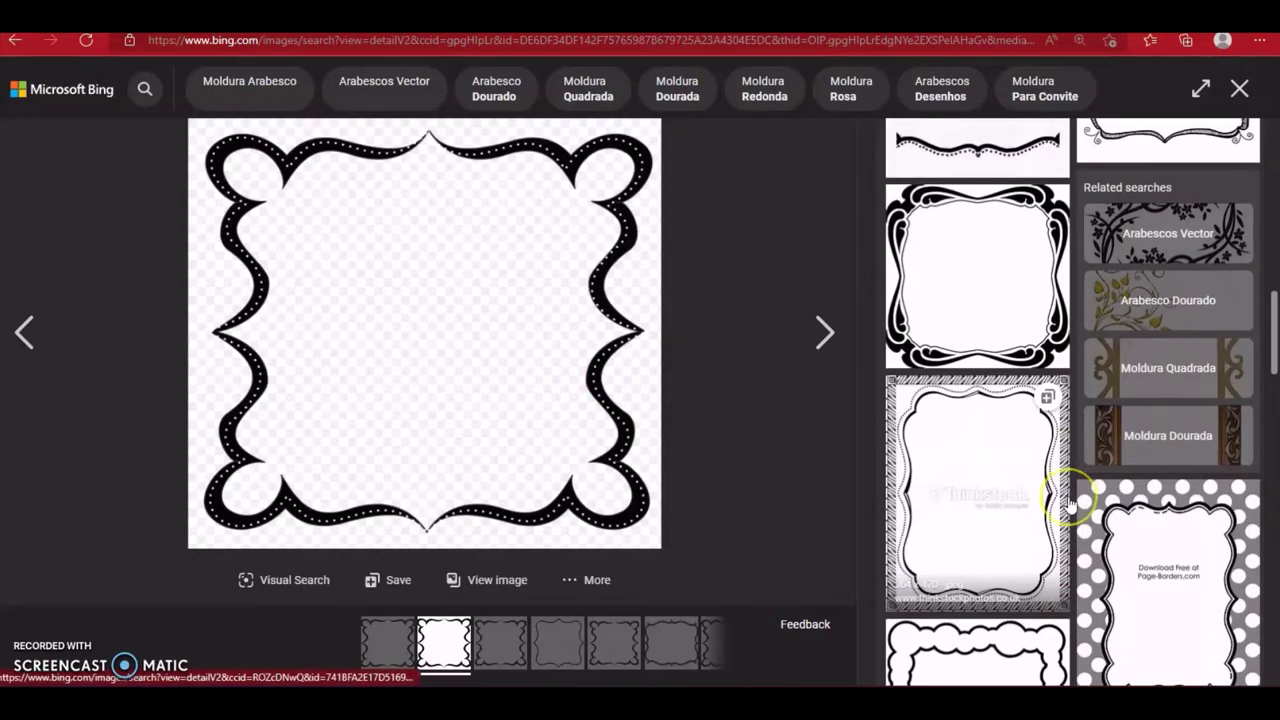
pyautogui.scroll(-5, 1070, 505)
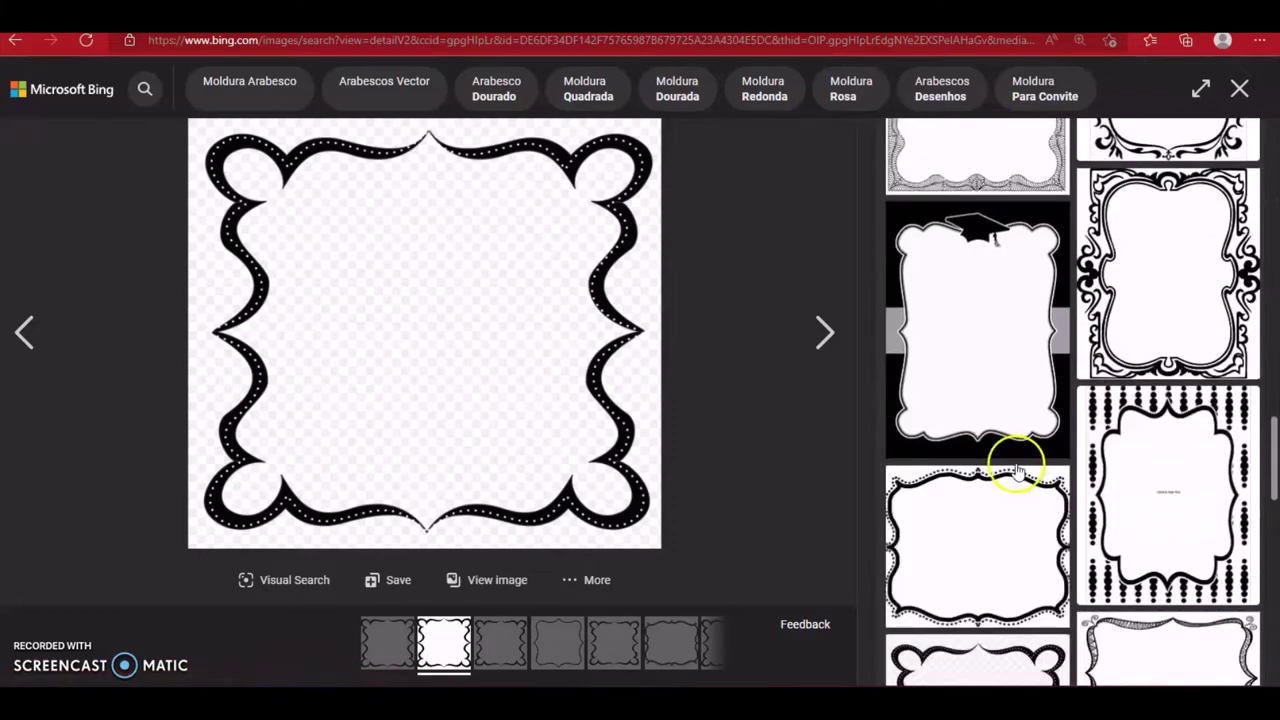
pyautogui.click(963, 345)
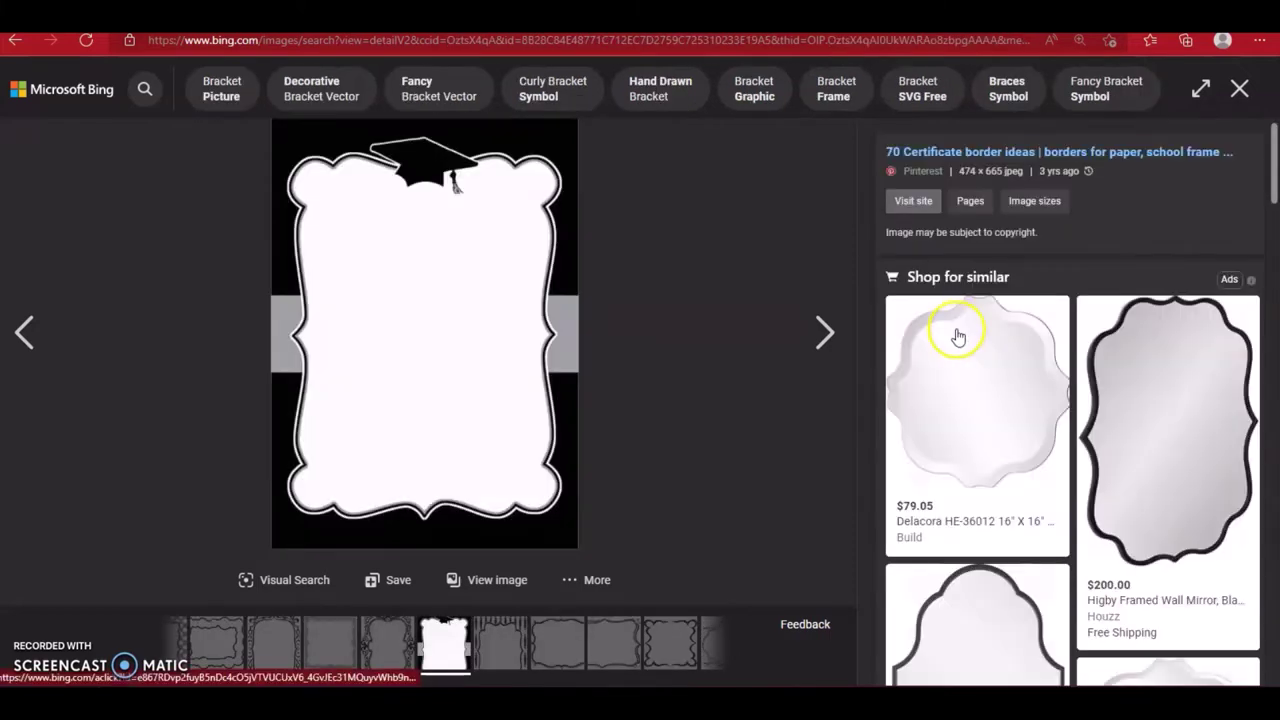
# Return to the earlier frame previews and open the thick black bracket frame from flyclipart.com
pyautogui.click(14, 44)
pyautogui.click(14, 44)
pyautogui.click(14, 44)
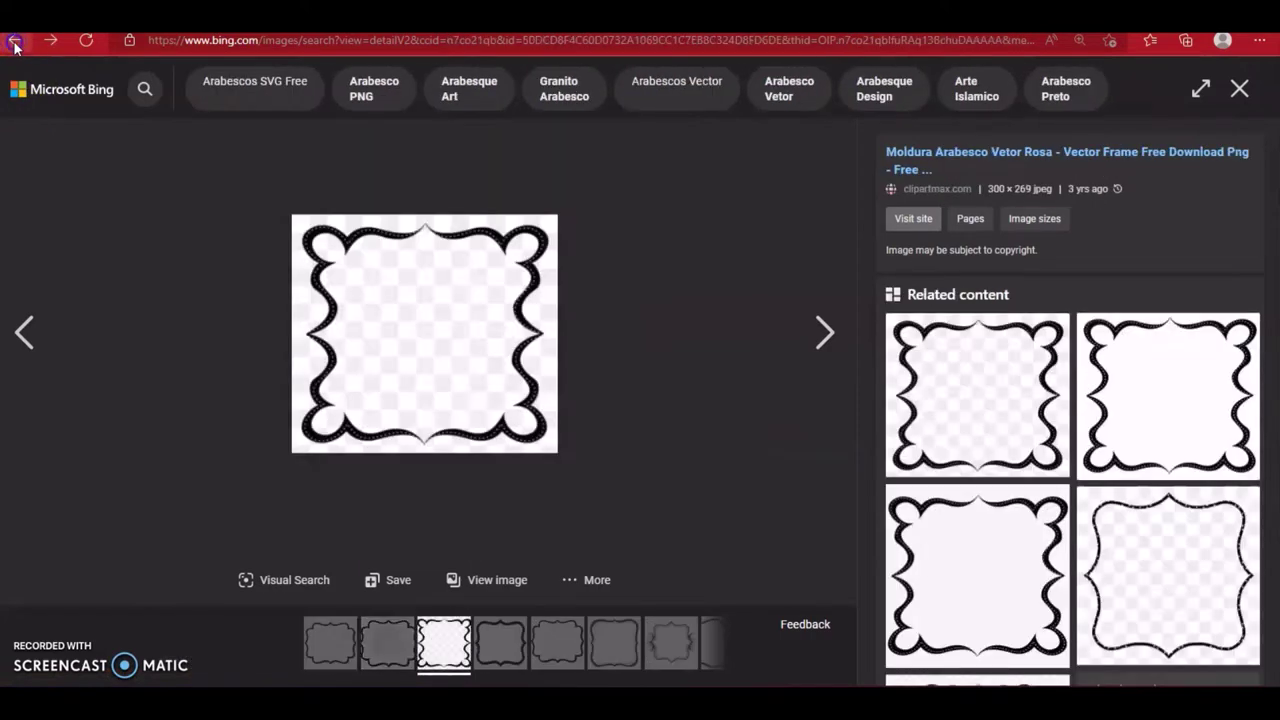
pyautogui.click(1086, 337)
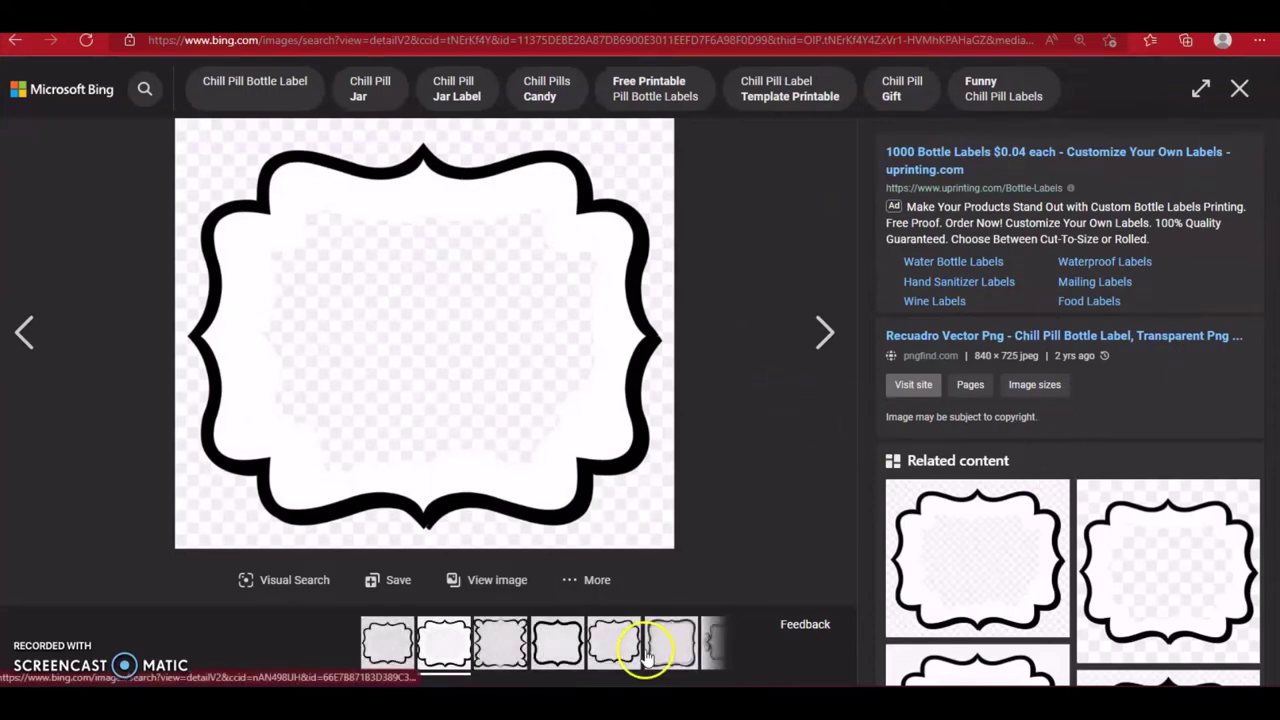
pyautogui.click(546, 645)
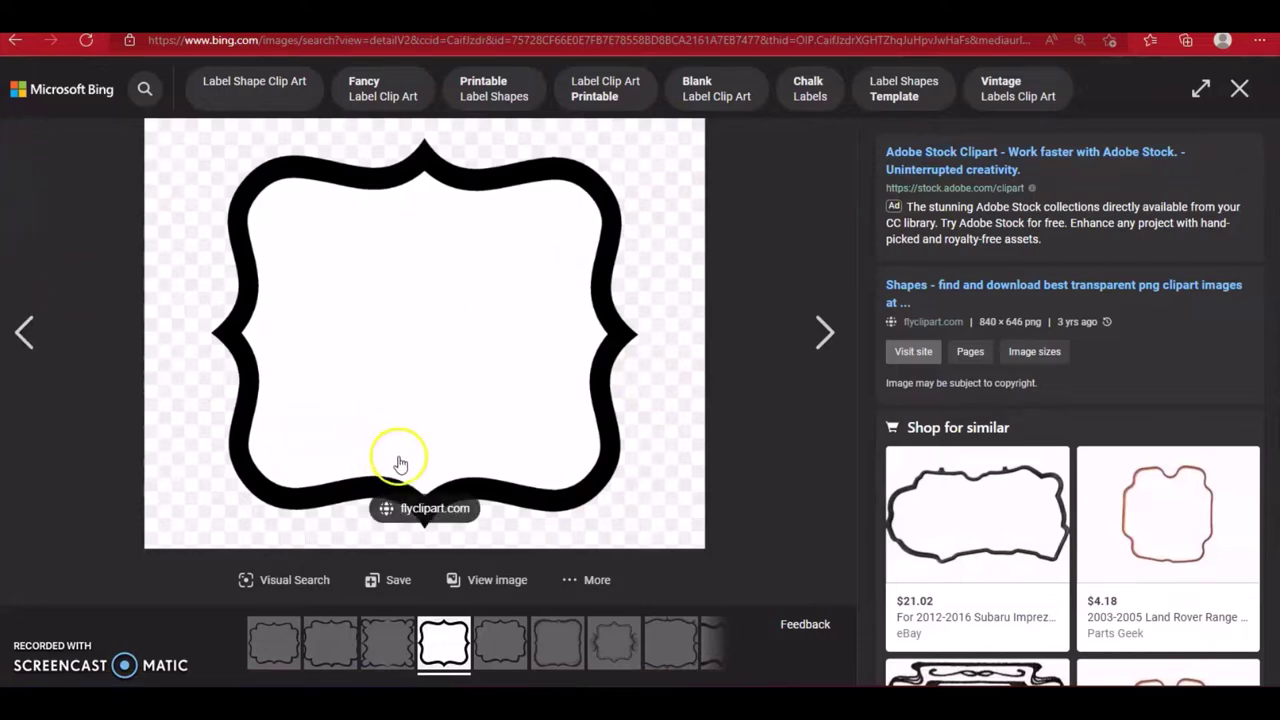
# Open the related Fancy Shapes Clipart bracket frame from clipartkey.com and copy the image
pyautogui.scroll(-10, 1075, 575)
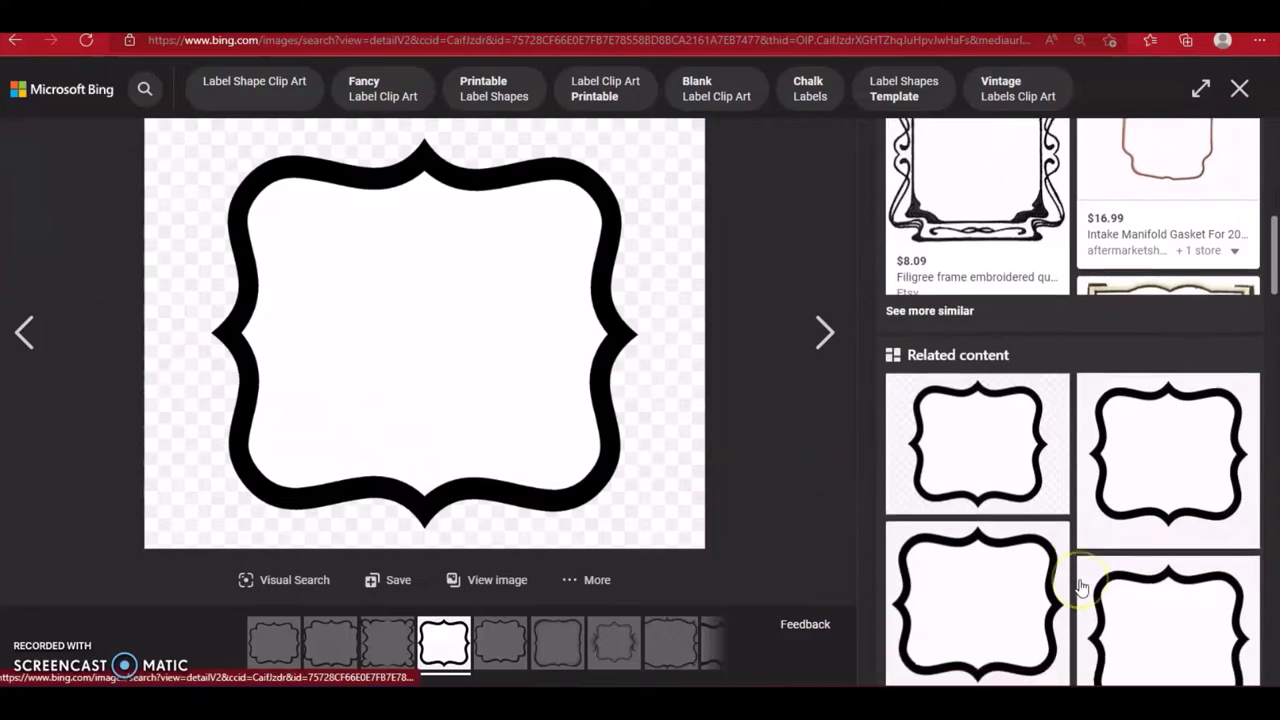
pyautogui.click(1140, 371)
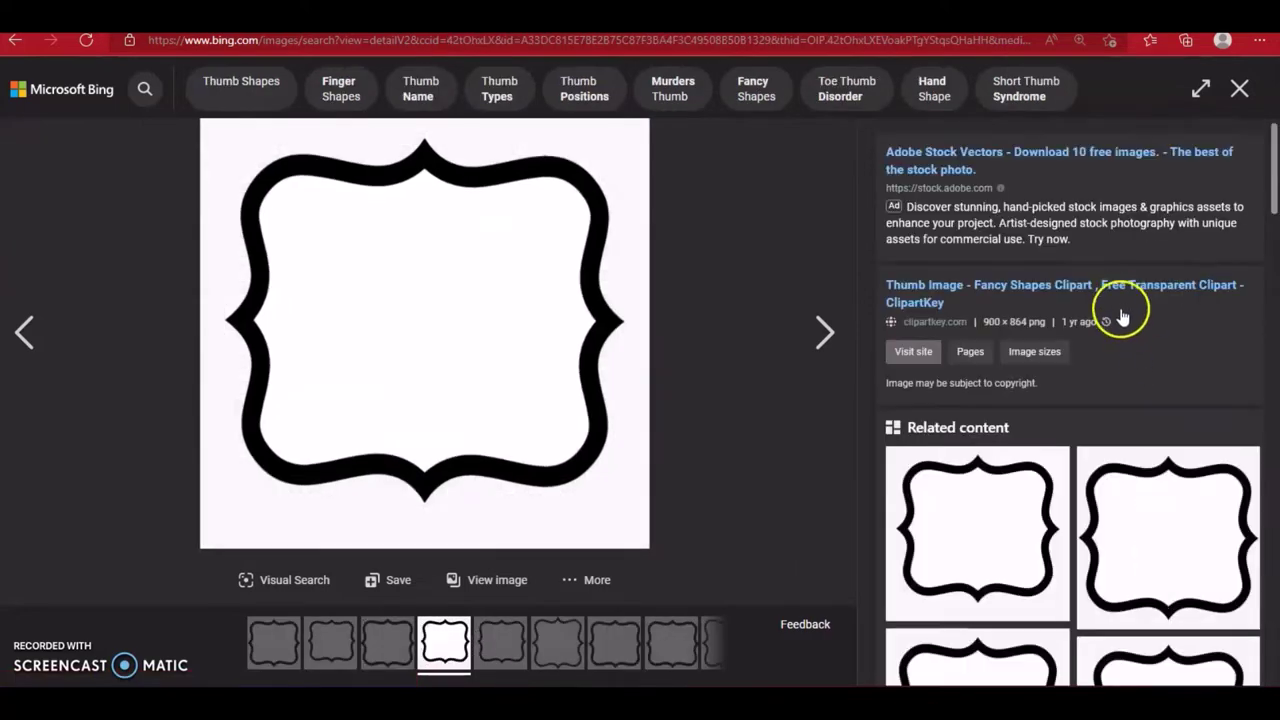
pyautogui.rightClick(361, 347)
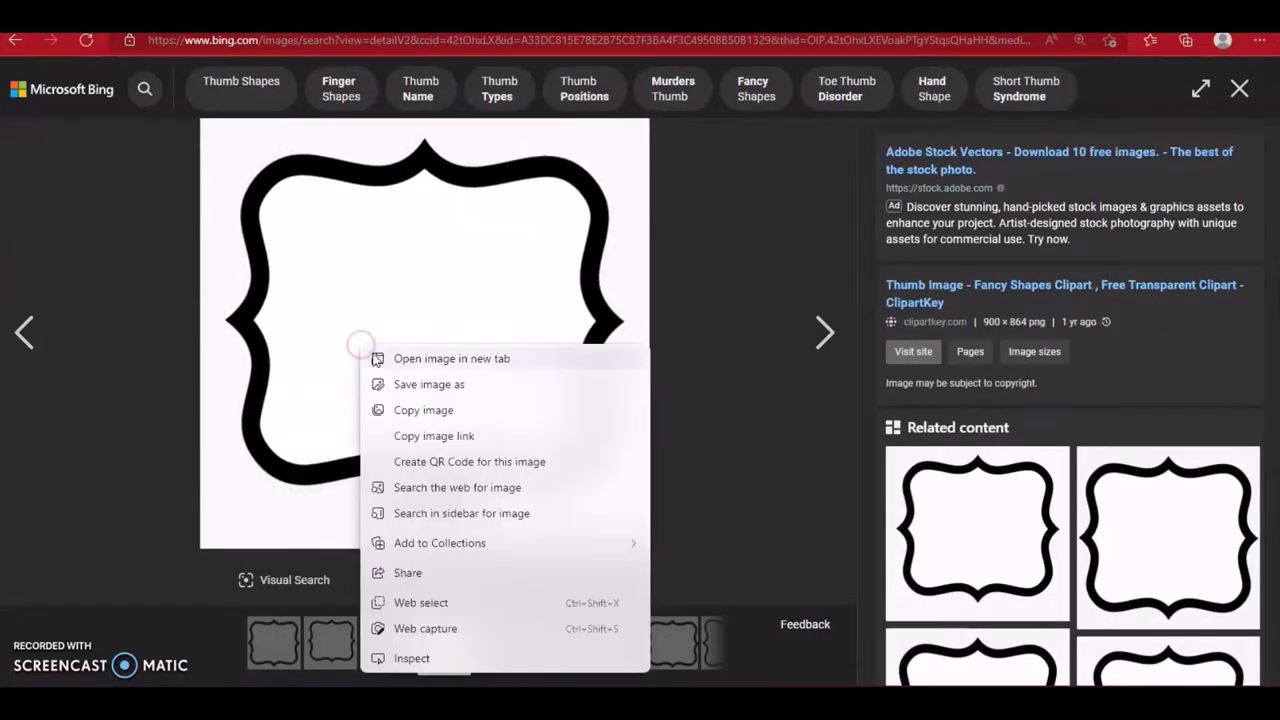
pyautogui.click(424, 410)
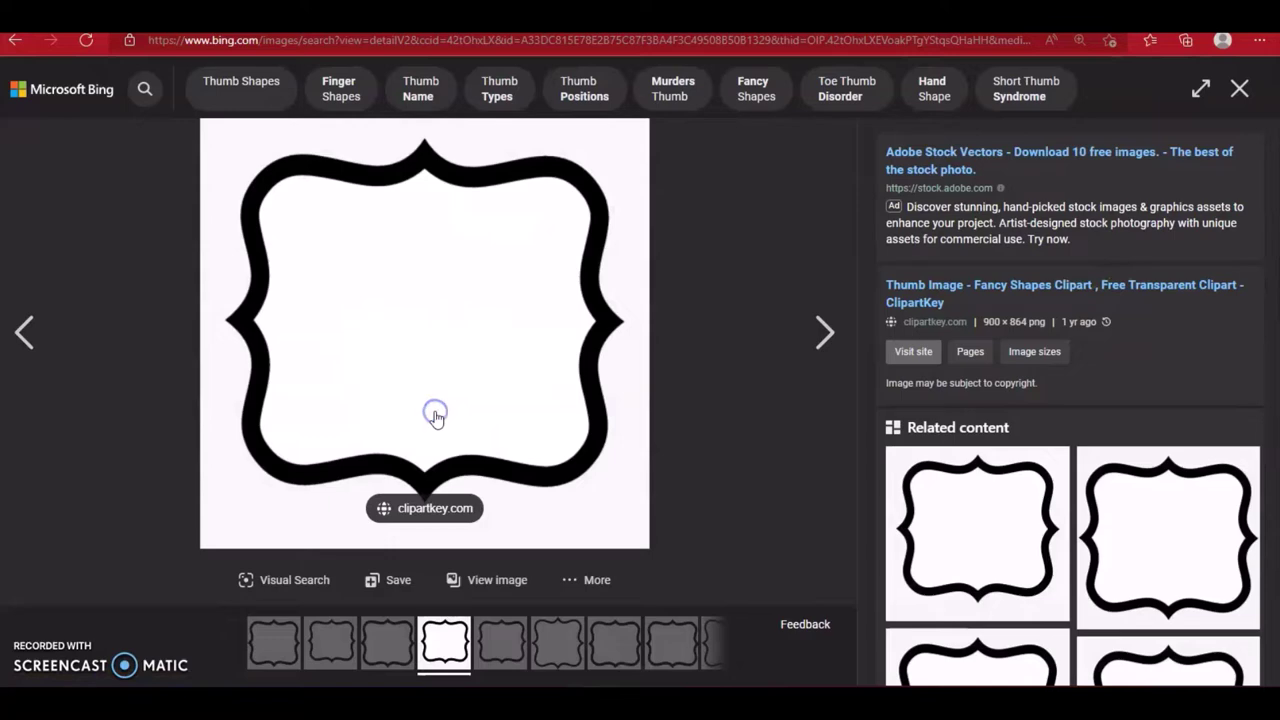
# Switch to the Pixlr editor and paste the copied bracket frame into the blank document
pyautogui.click(821, 340)
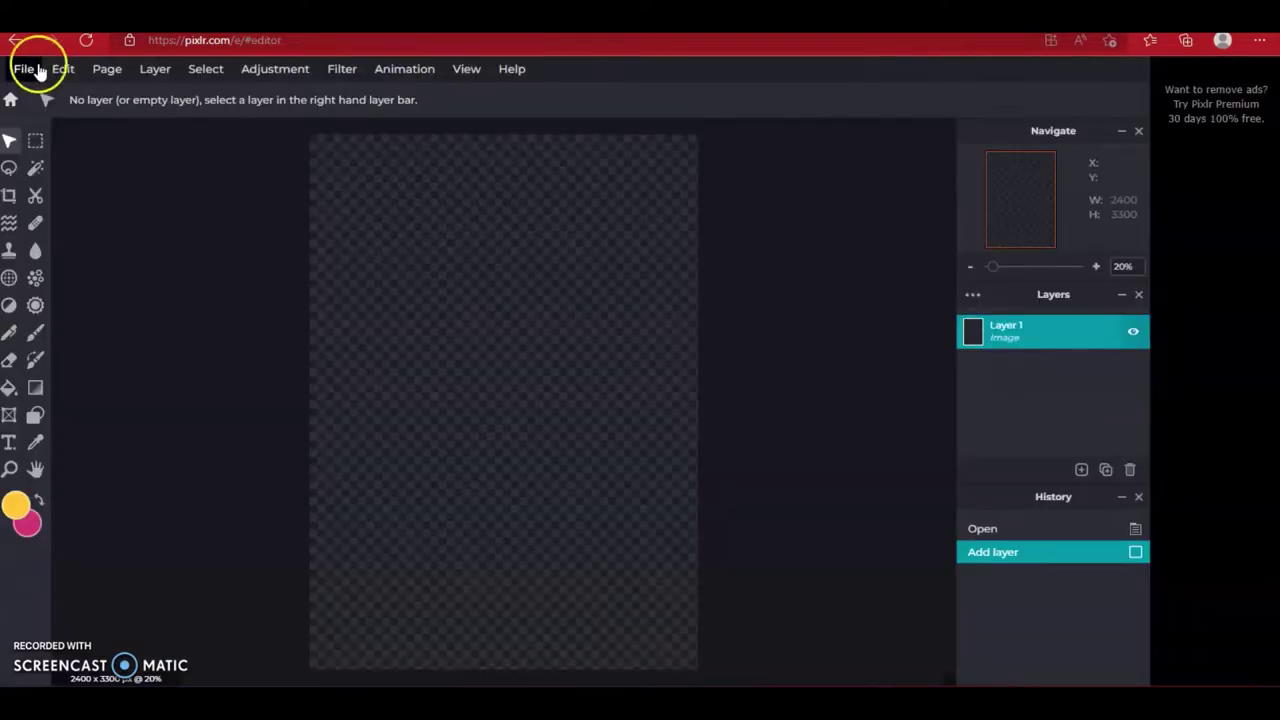
pyautogui.click(60, 69)
pyautogui.click(72, 210)
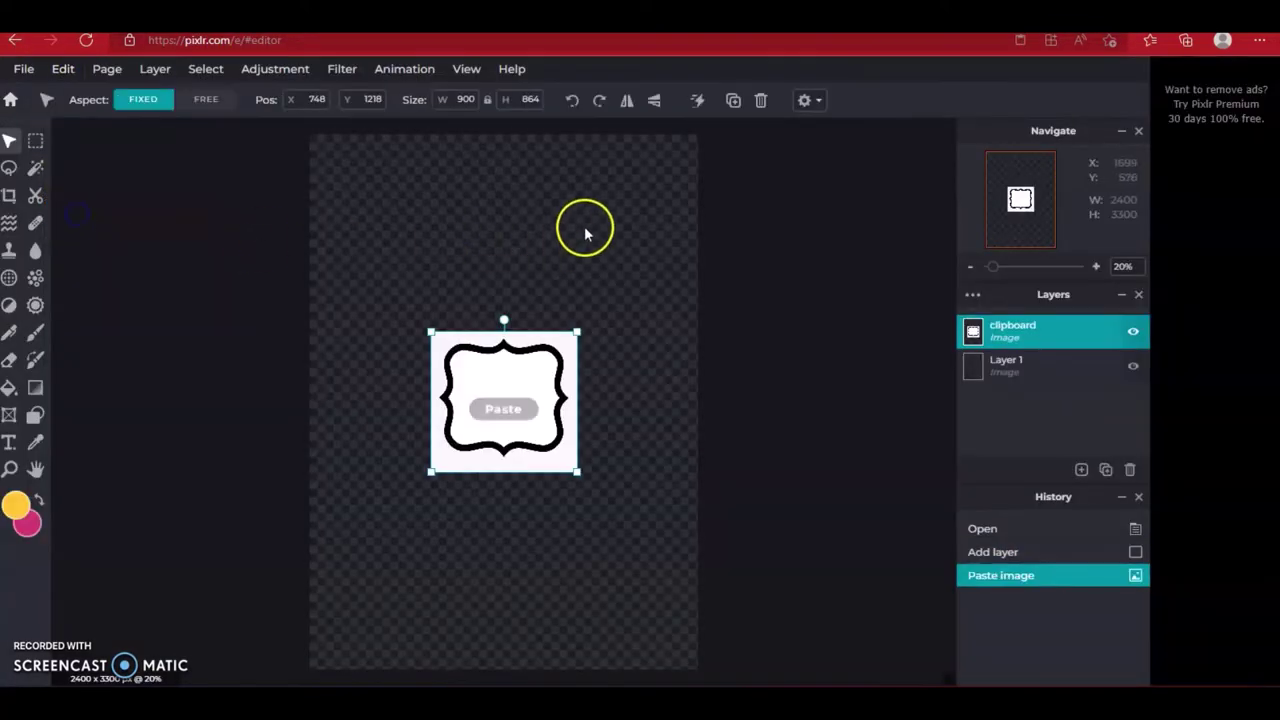
# Enlarge the pasted frame image to 2743 × 2634 px, rotate it about a quarter turn and centre it on the page
pyautogui.moveTo(572, 472); pyautogui.dragTo(728, 616)
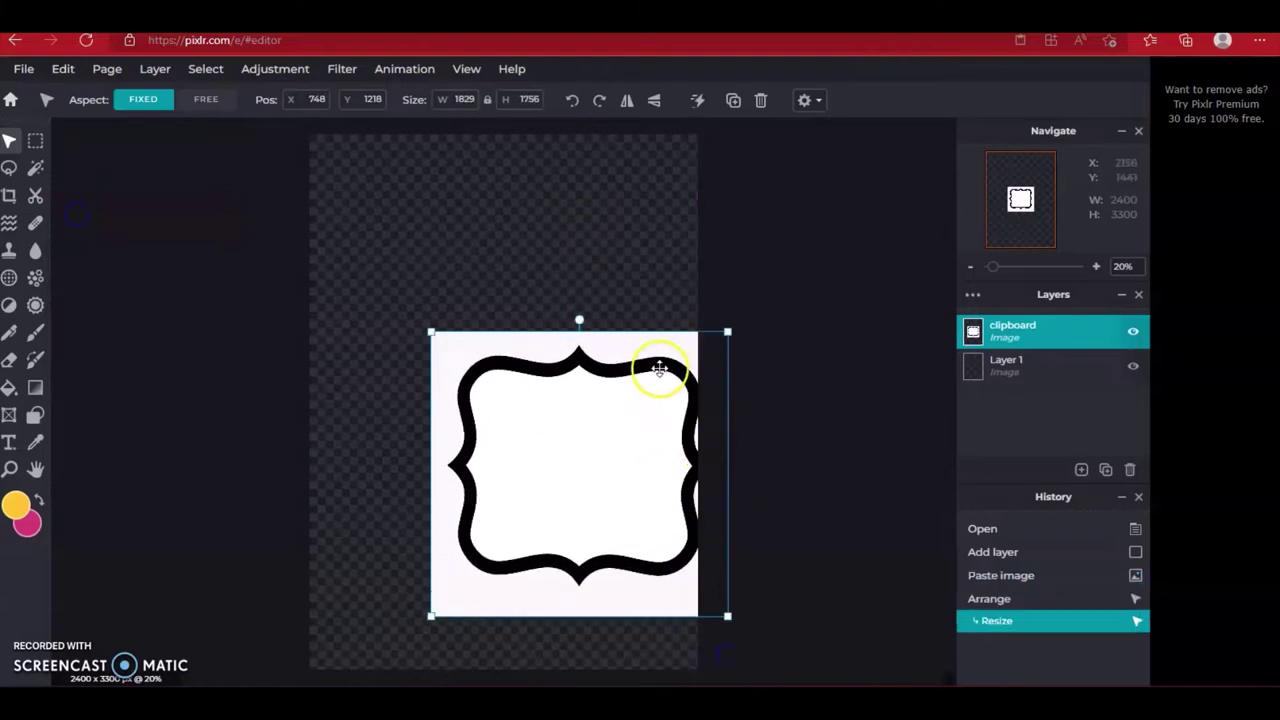
pyautogui.moveTo(657, 366); pyautogui.dragTo(526, 309)
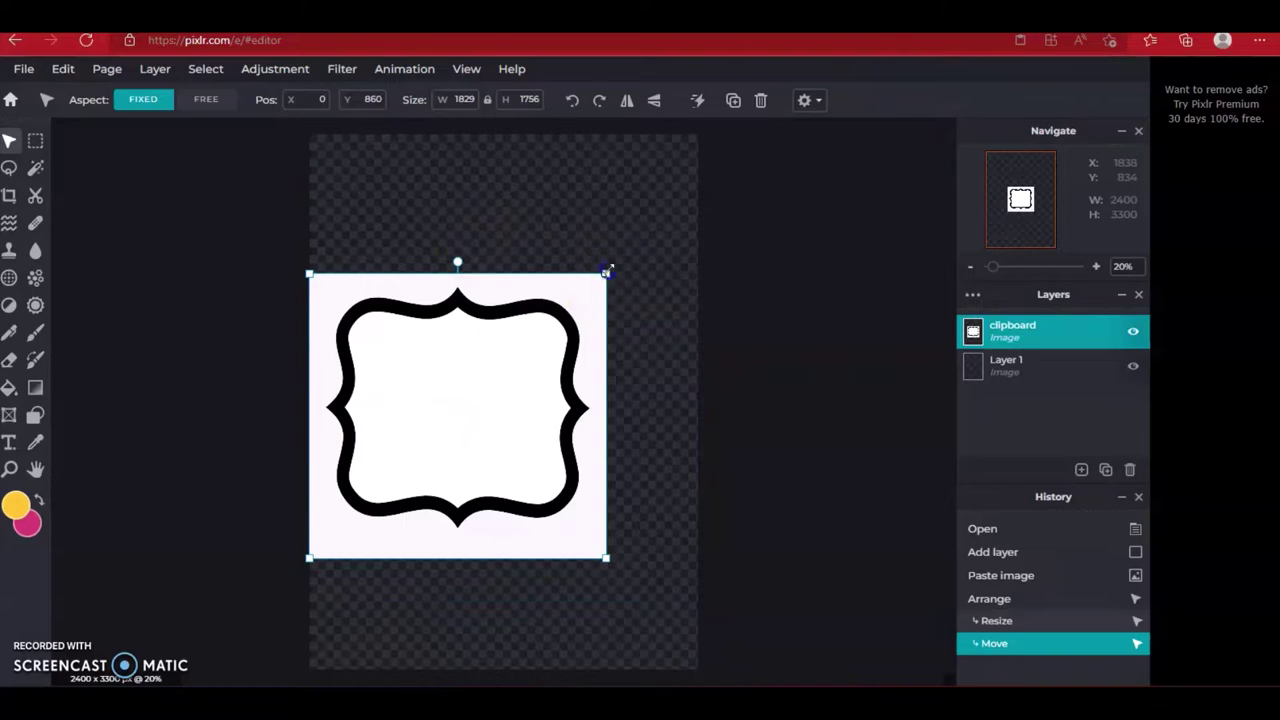
pyautogui.moveTo(606, 271); pyautogui.dragTo(770, 160)
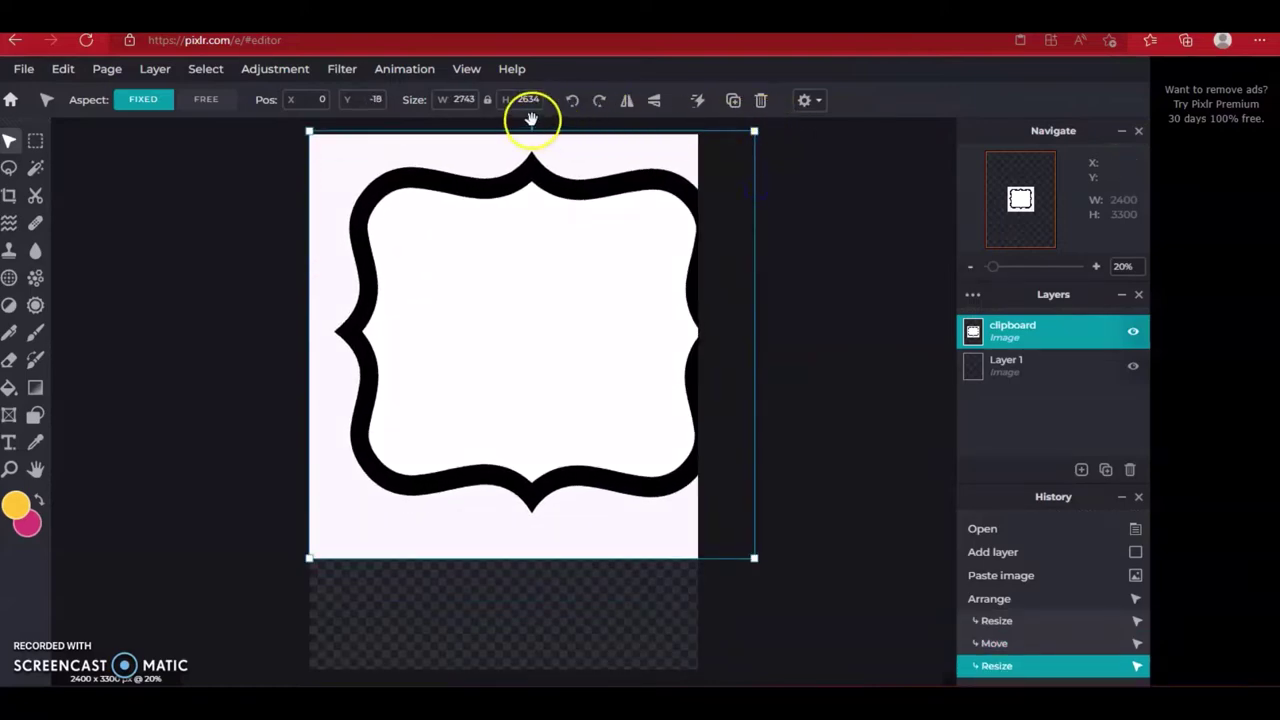
pyautogui.moveTo(533, 122); pyautogui.dragTo(757, 340)
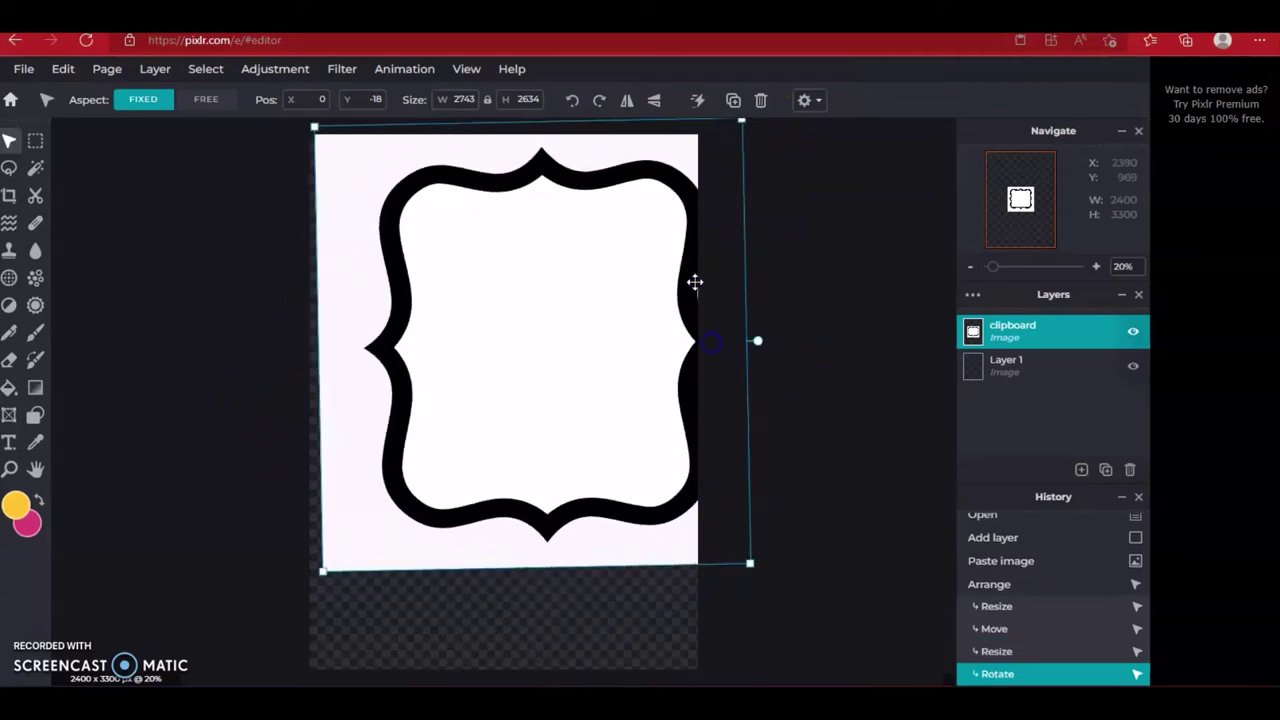
pyautogui.moveTo(629, 203); pyautogui.dragTo(597, 458)
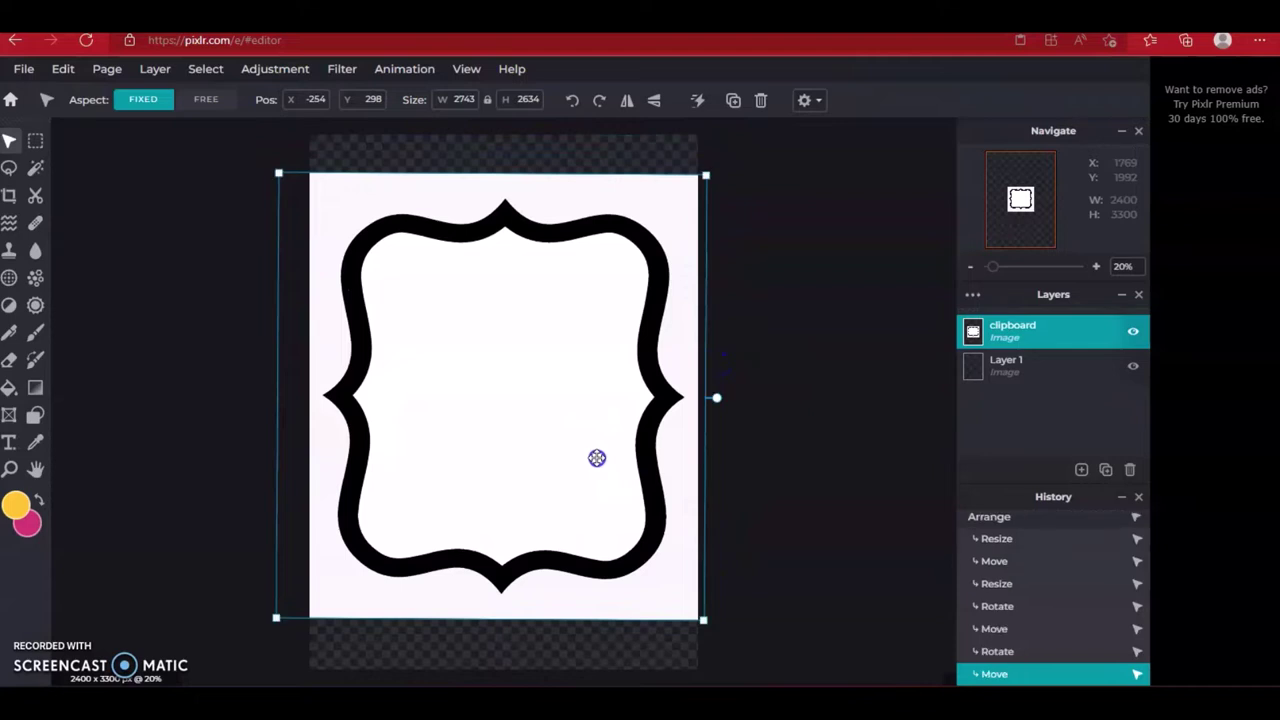
pyautogui.click(395, 160)
# Select the pale background outside the frame with the Wand tool and clear it from the clipboard layer
pyautogui.click(35, 170)
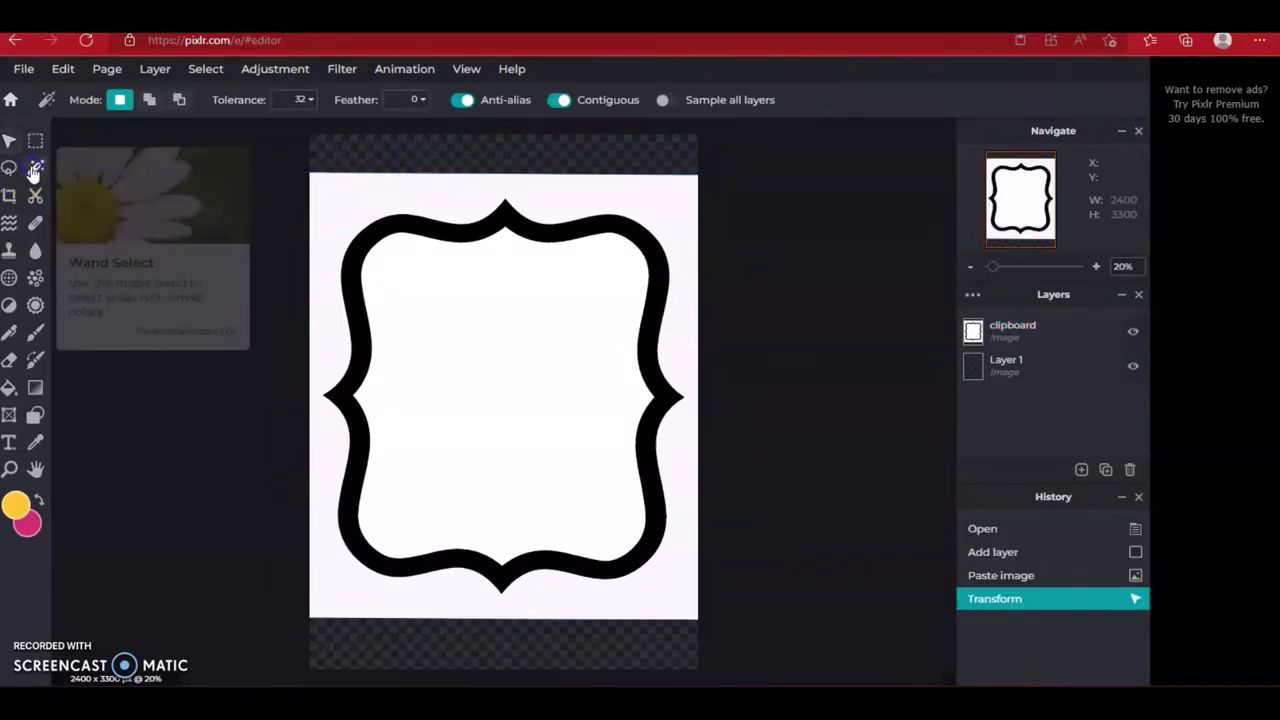
pyautogui.click(402, 200)
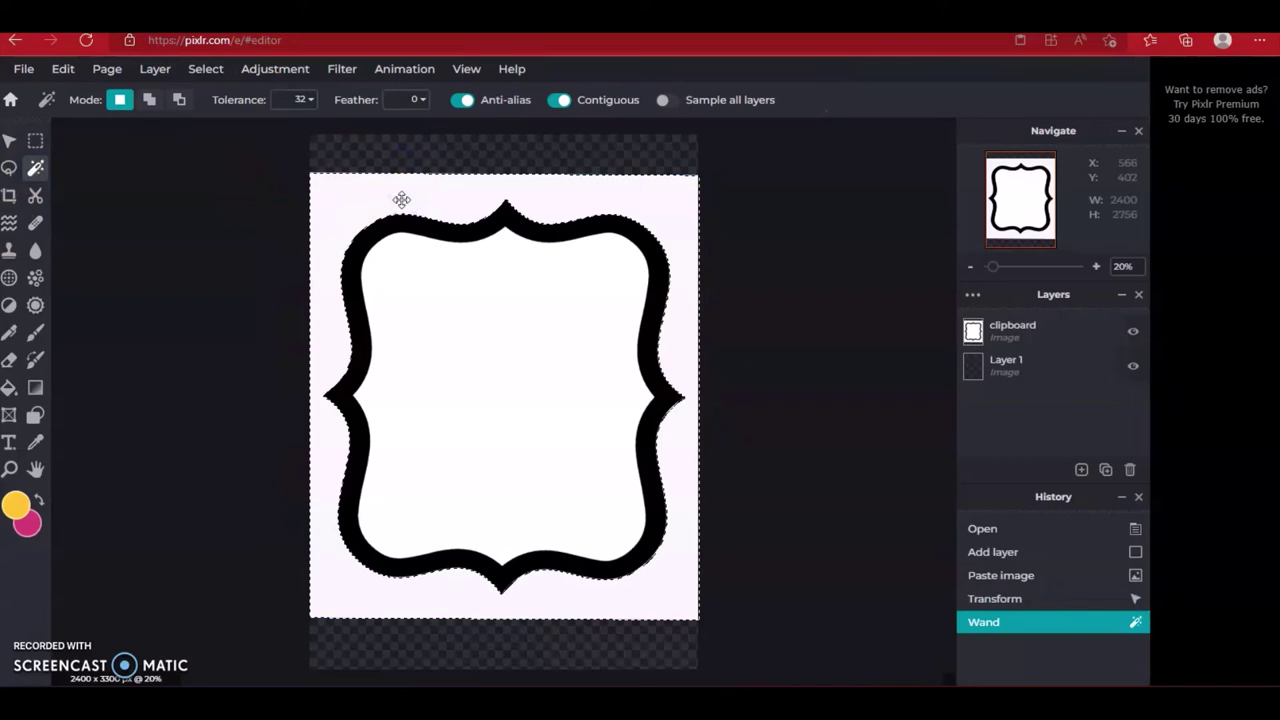
pyautogui.click(398, 193)
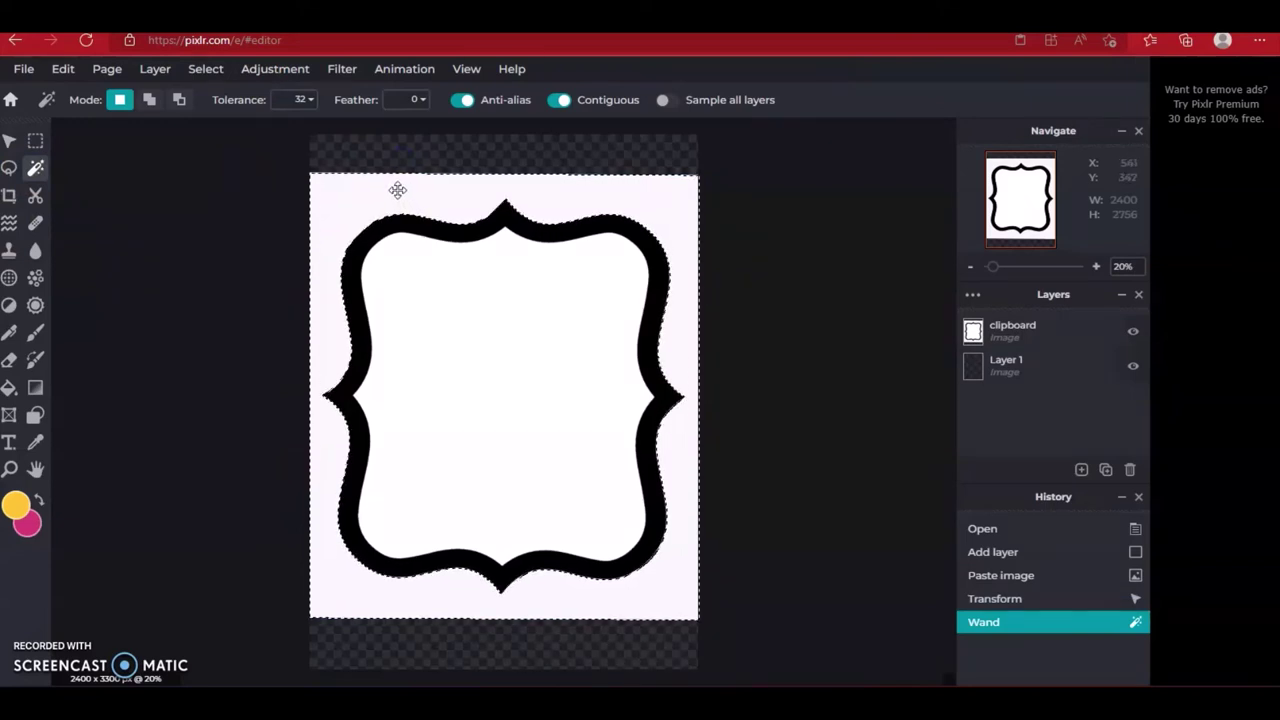
pyautogui.click(1015, 327)
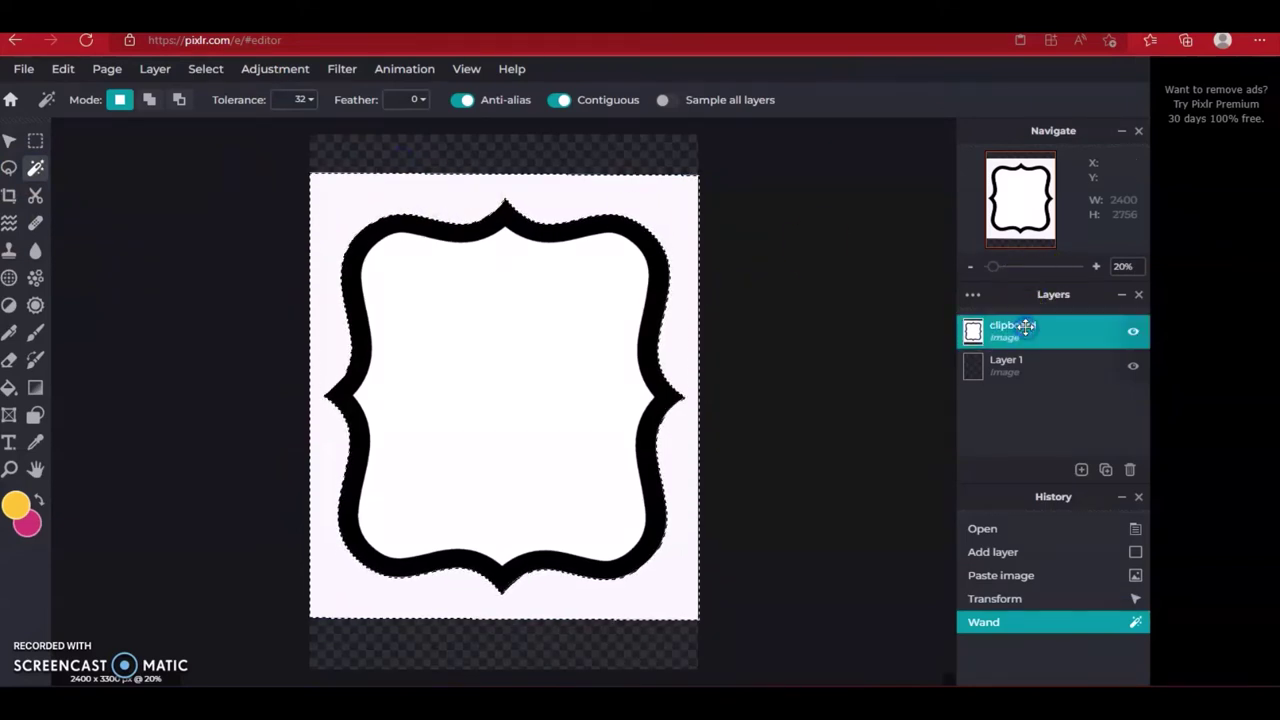
pyautogui.press('Delete')
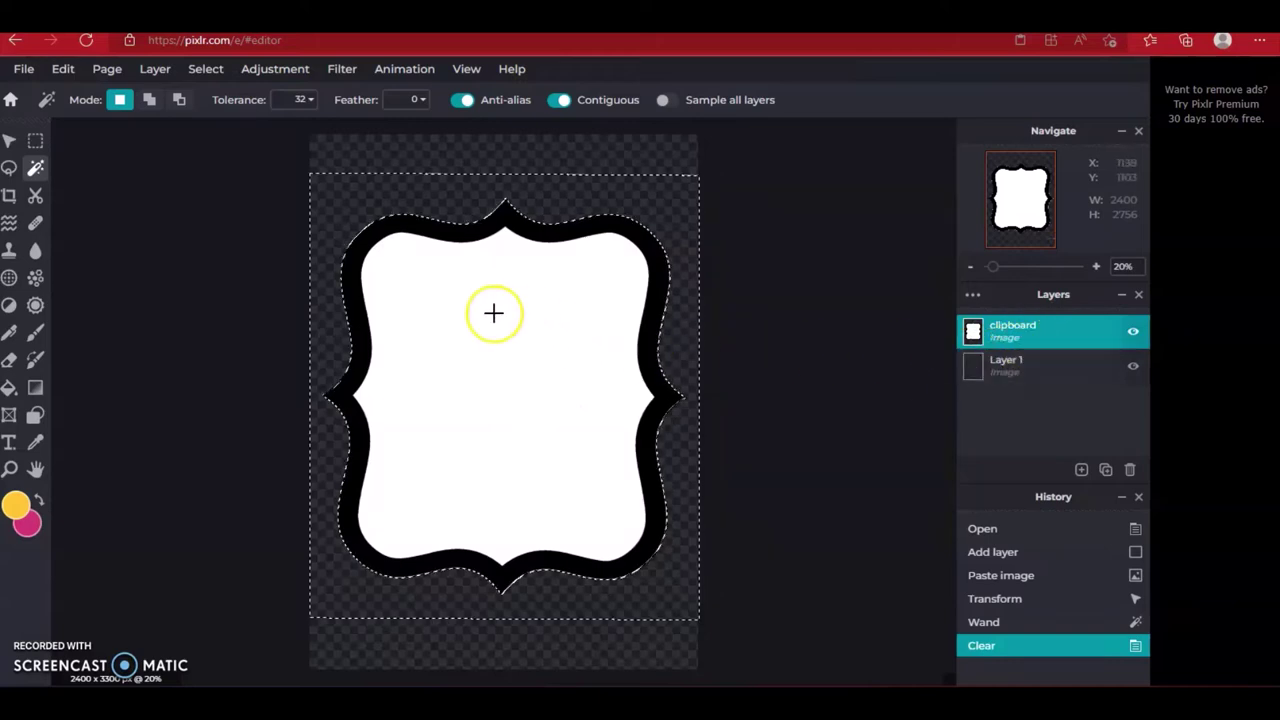
# Copy the black border, selected with the Wand tool, onto its own layer and hide the original frame layer
pyautogui.click(9, 141)
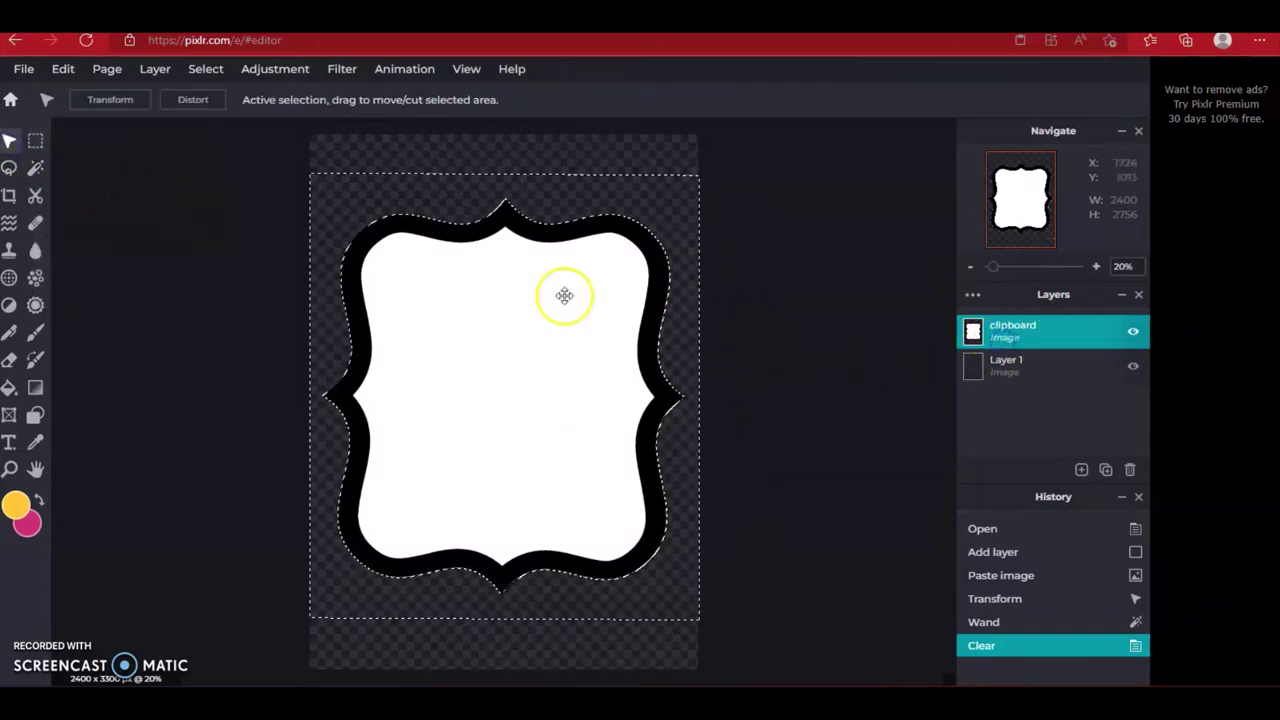
pyautogui.click(35, 168)
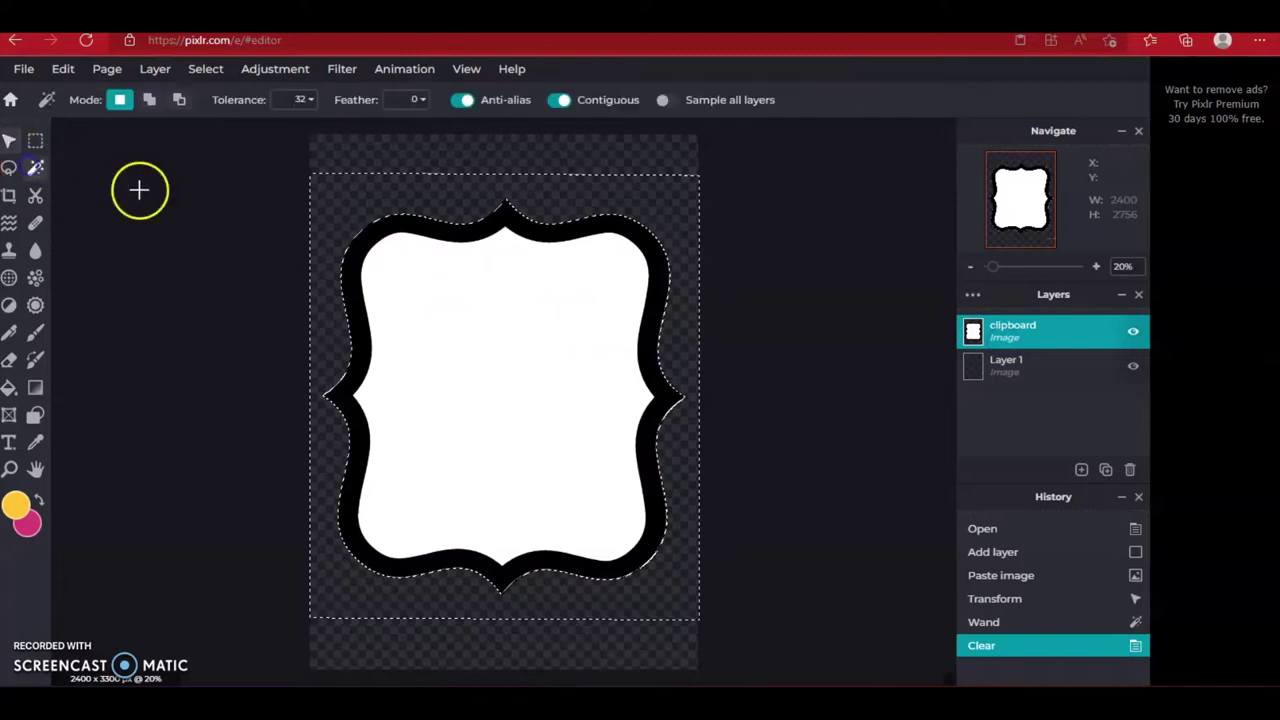
pyautogui.click(573, 234)
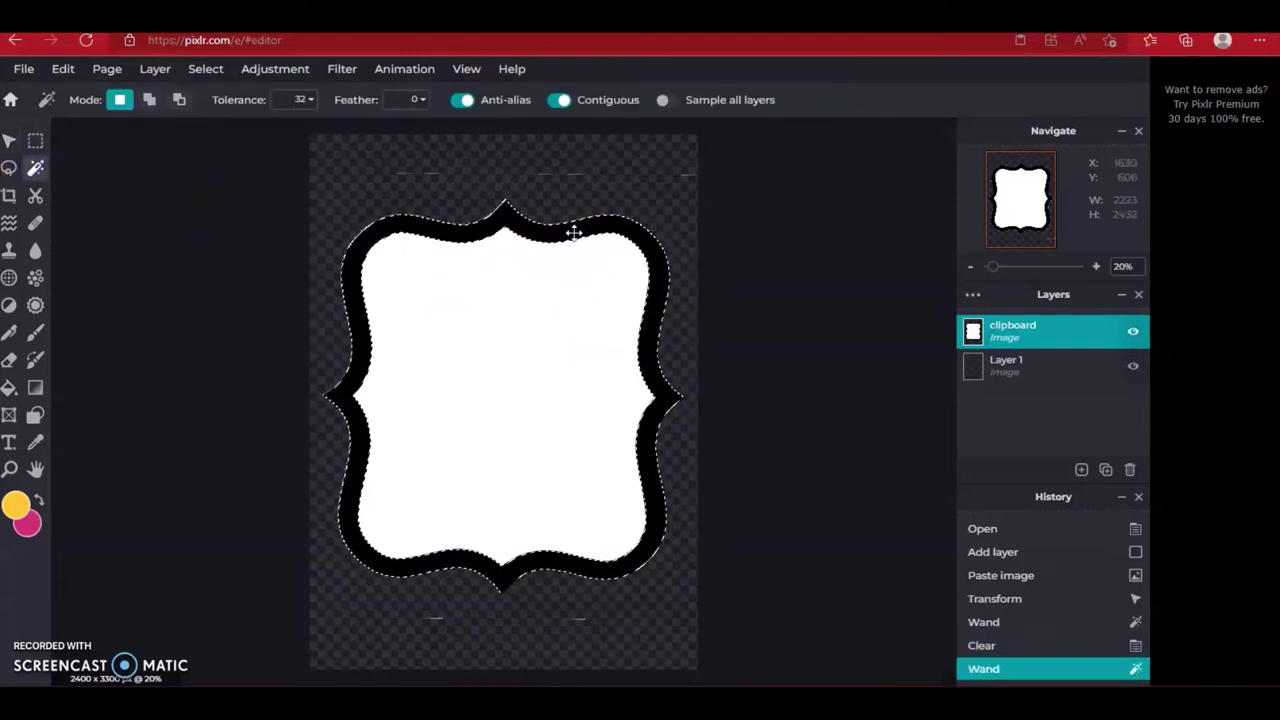
pyautogui.press('shift')
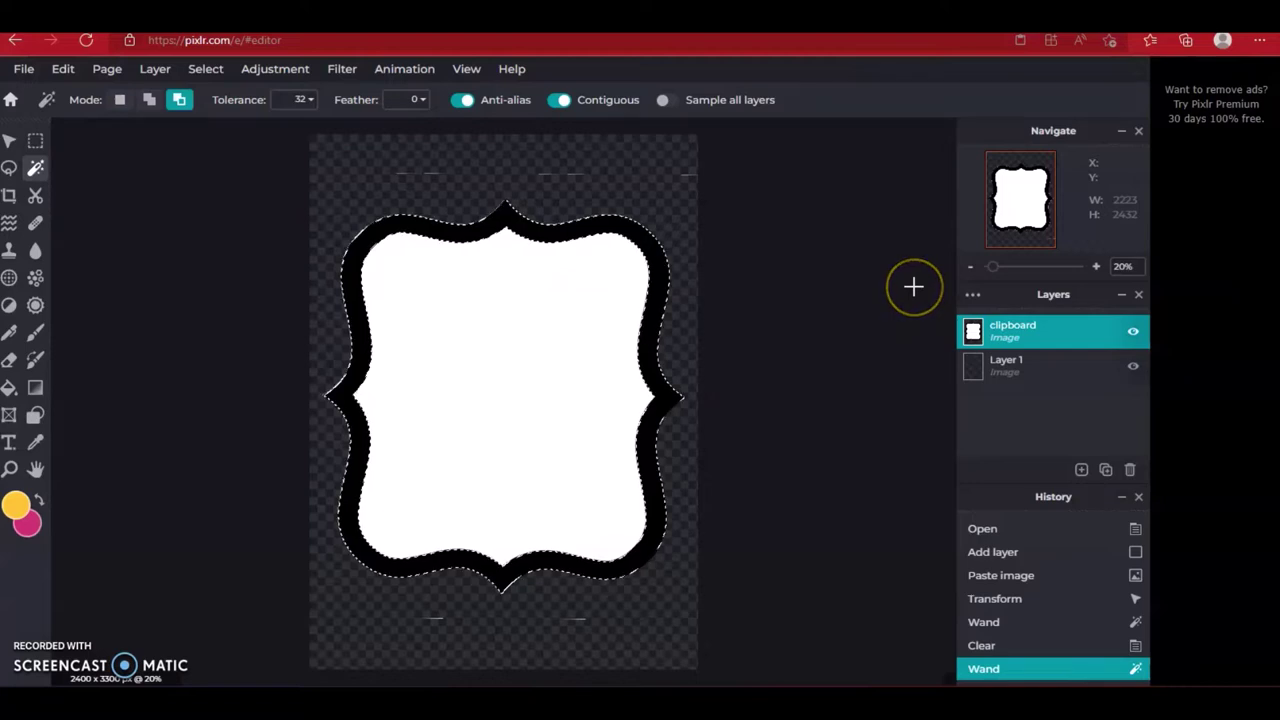
pyautogui.click(60, 69)
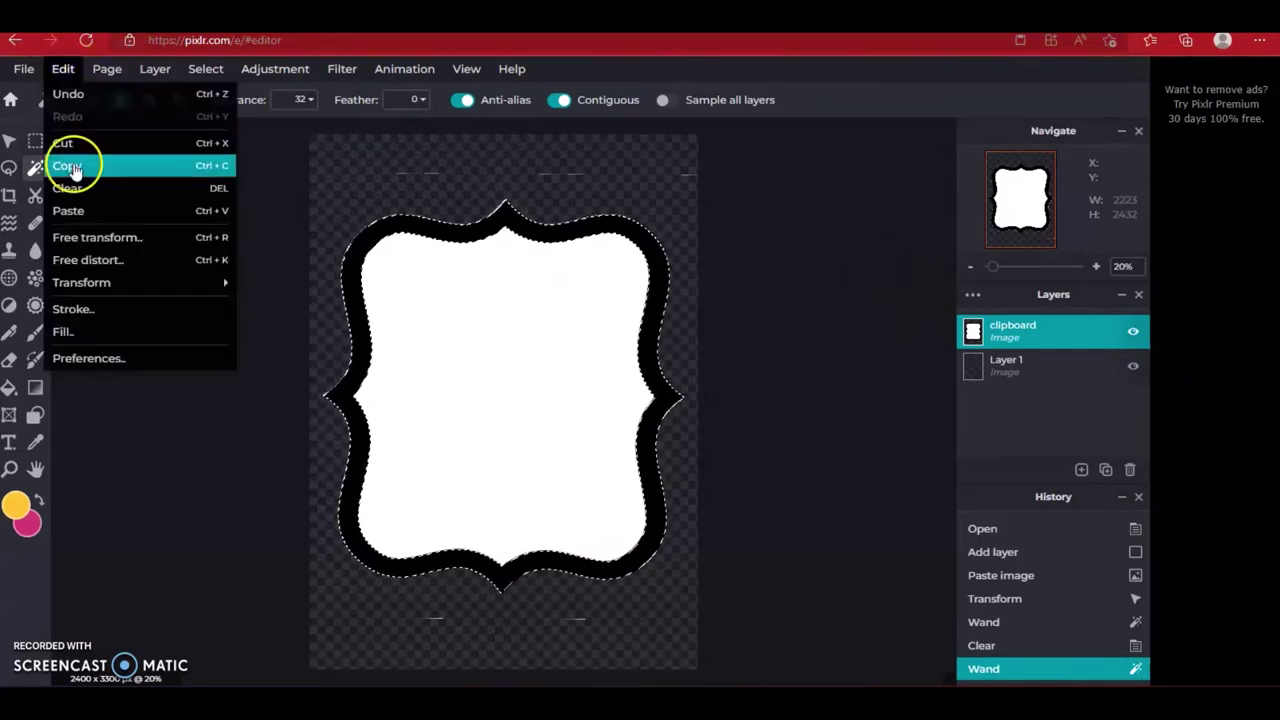
pyautogui.click(66, 165)
pyautogui.click(60, 69)
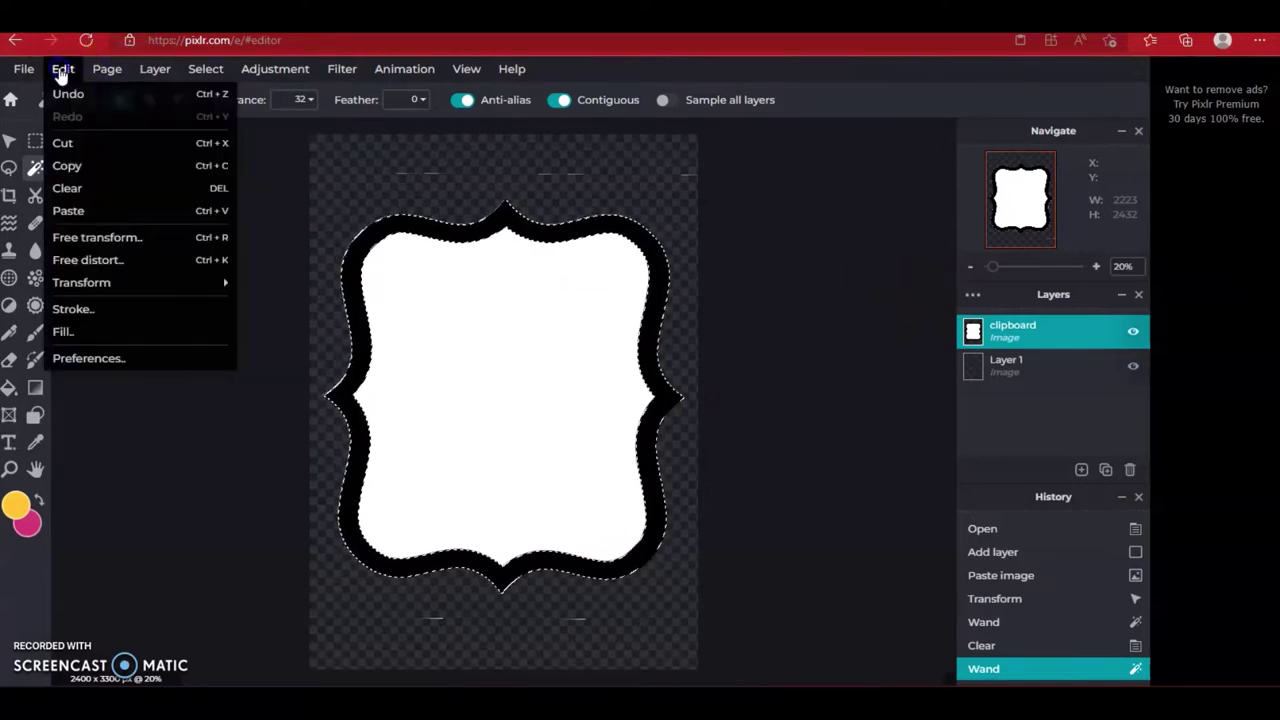
pyautogui.click(81, 209)
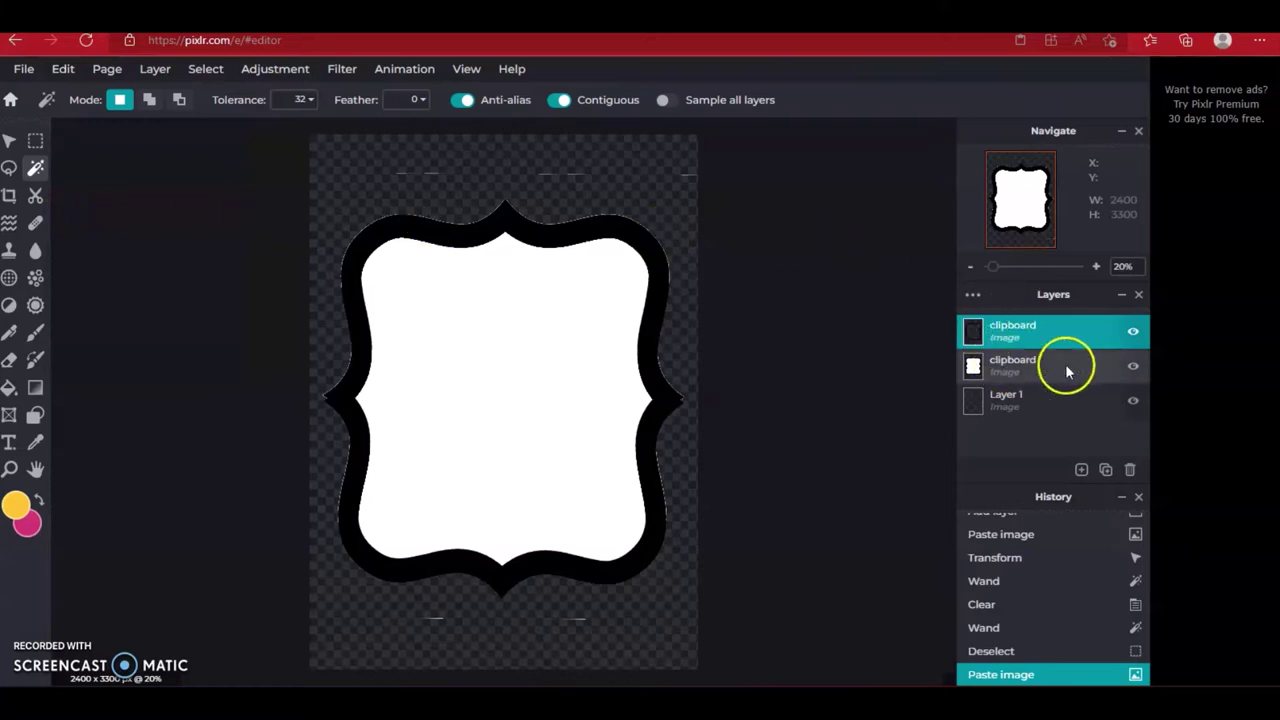
pyautogui.click(1133, 367)
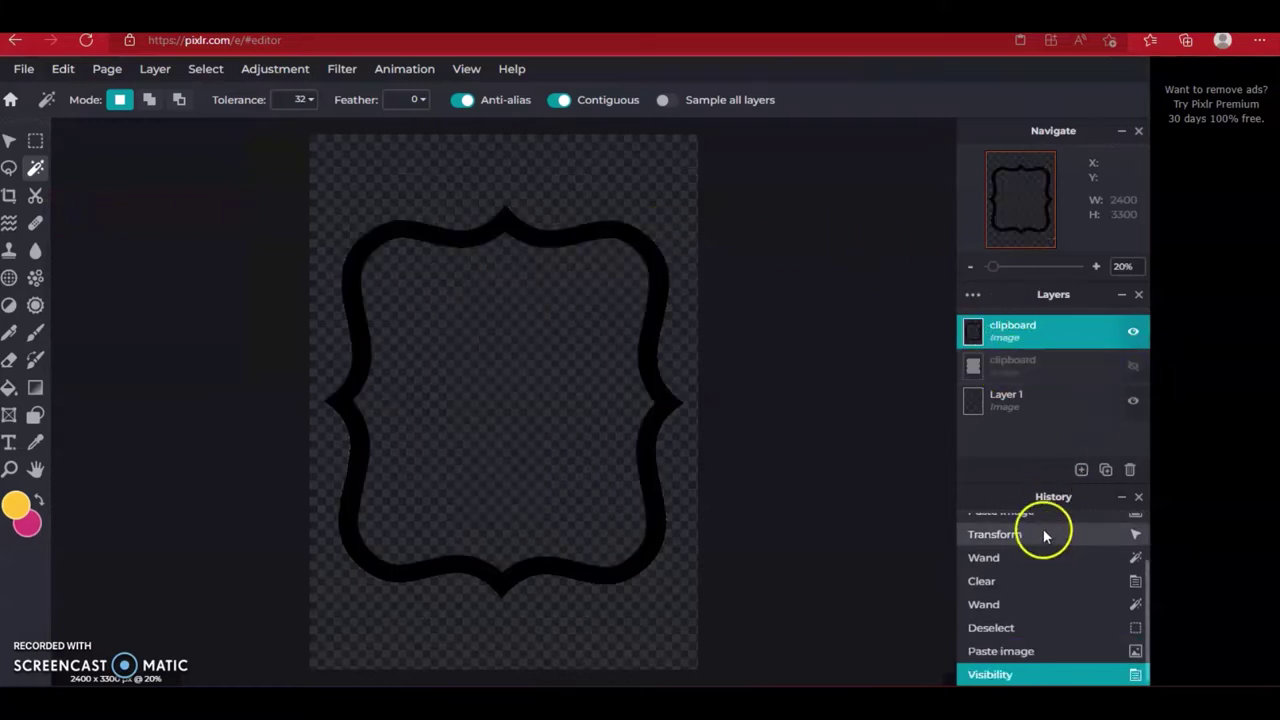
pyautogui.scroll(2, 900, 411)
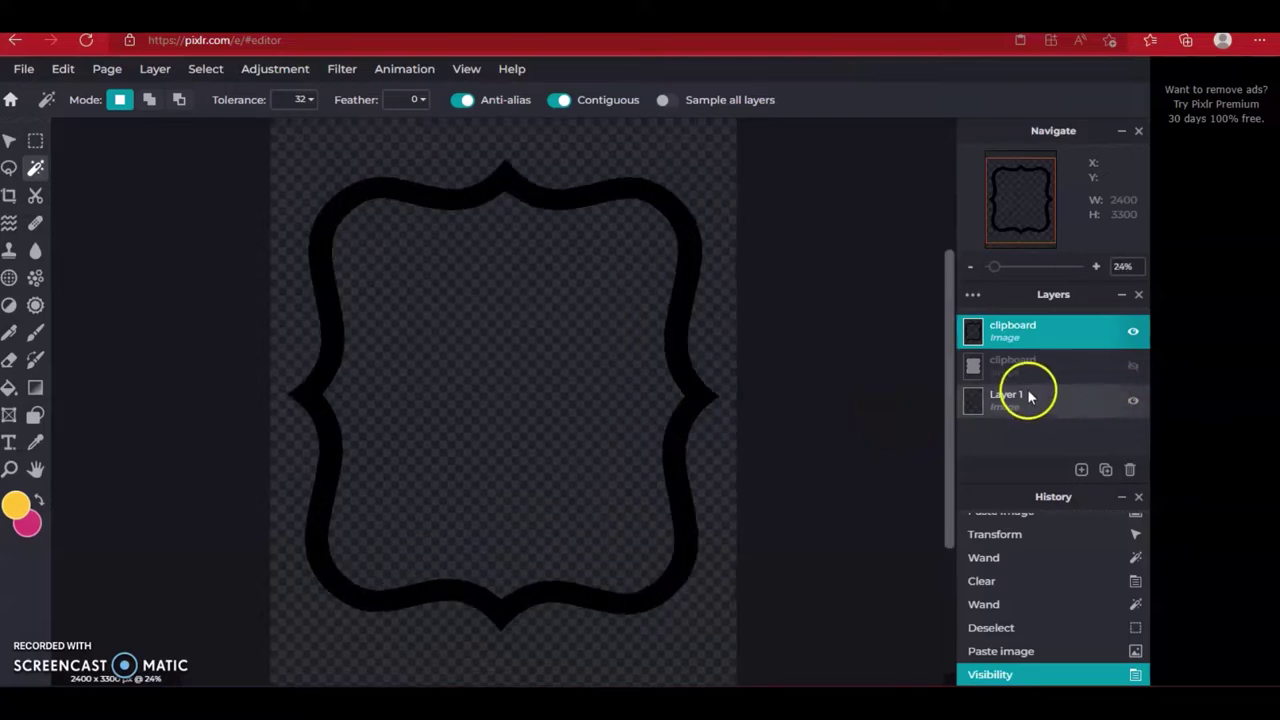
# Temporarily show the original frame layer to inspect its leftover edges, with the border-only layer reselected at the end
pyautogui.click(1062, 370)
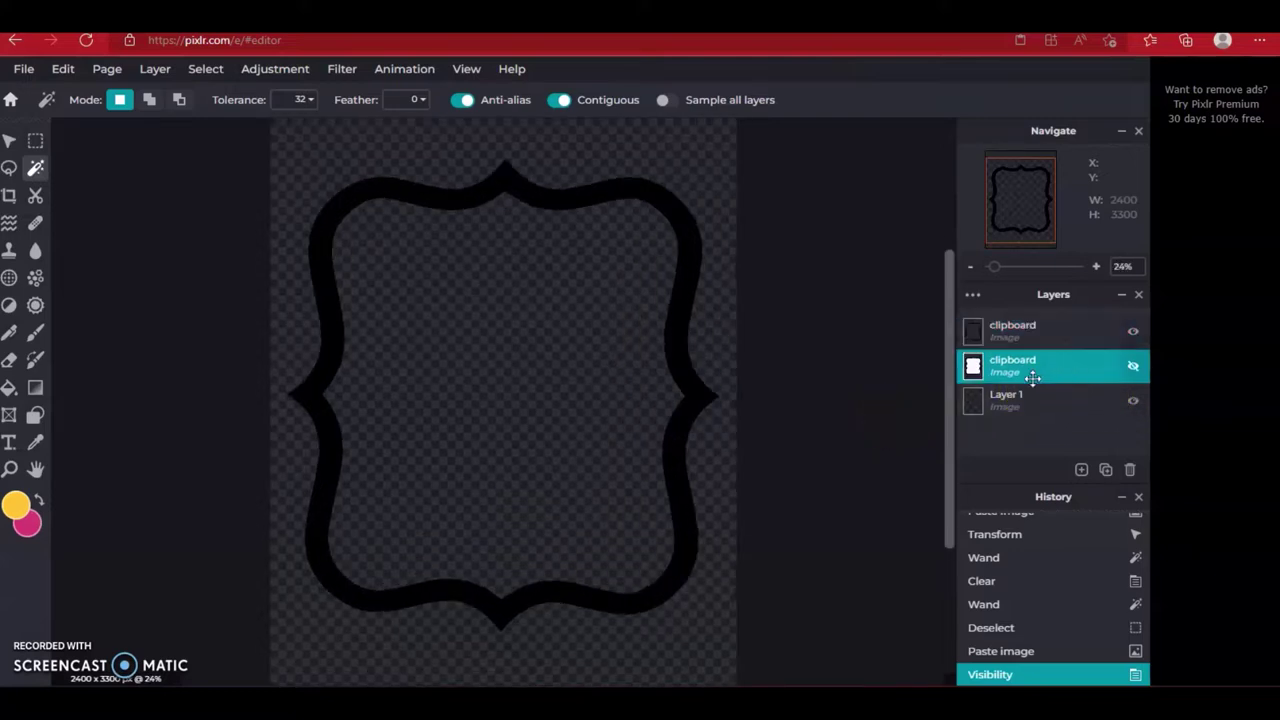
pyautogui.click(1133, 365)
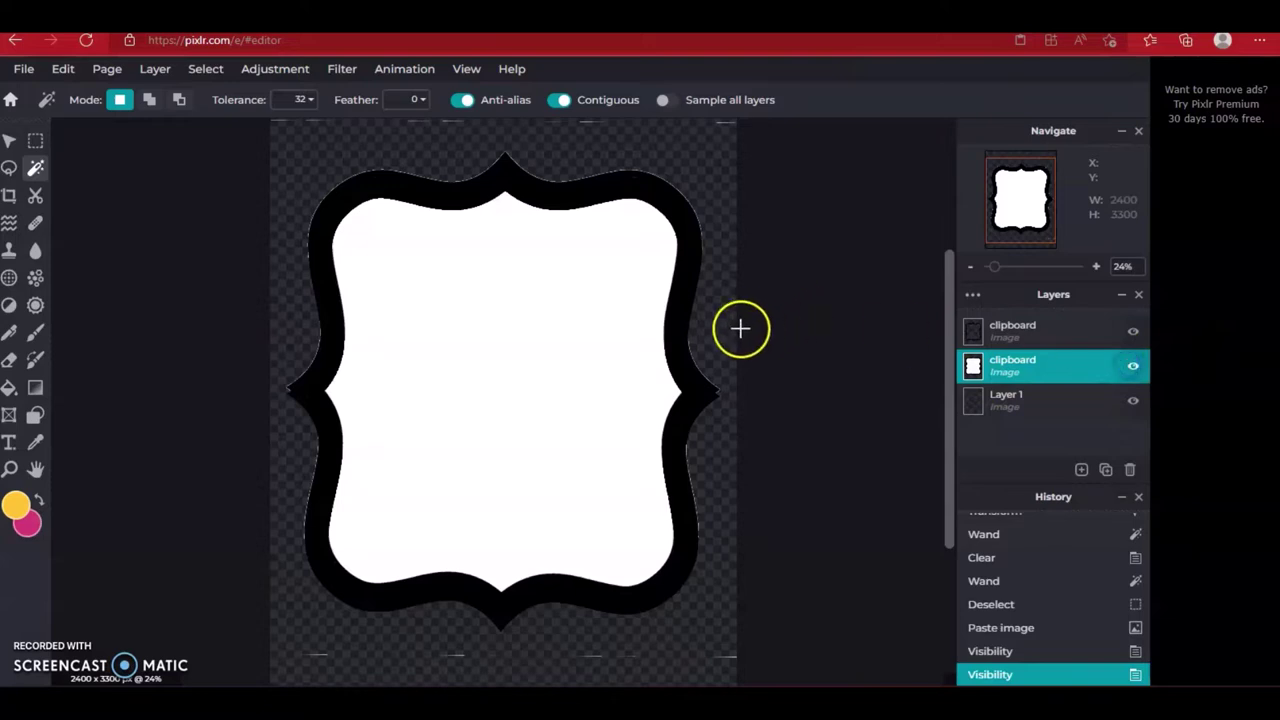
pyautogui.scroll(1, 740, 328)
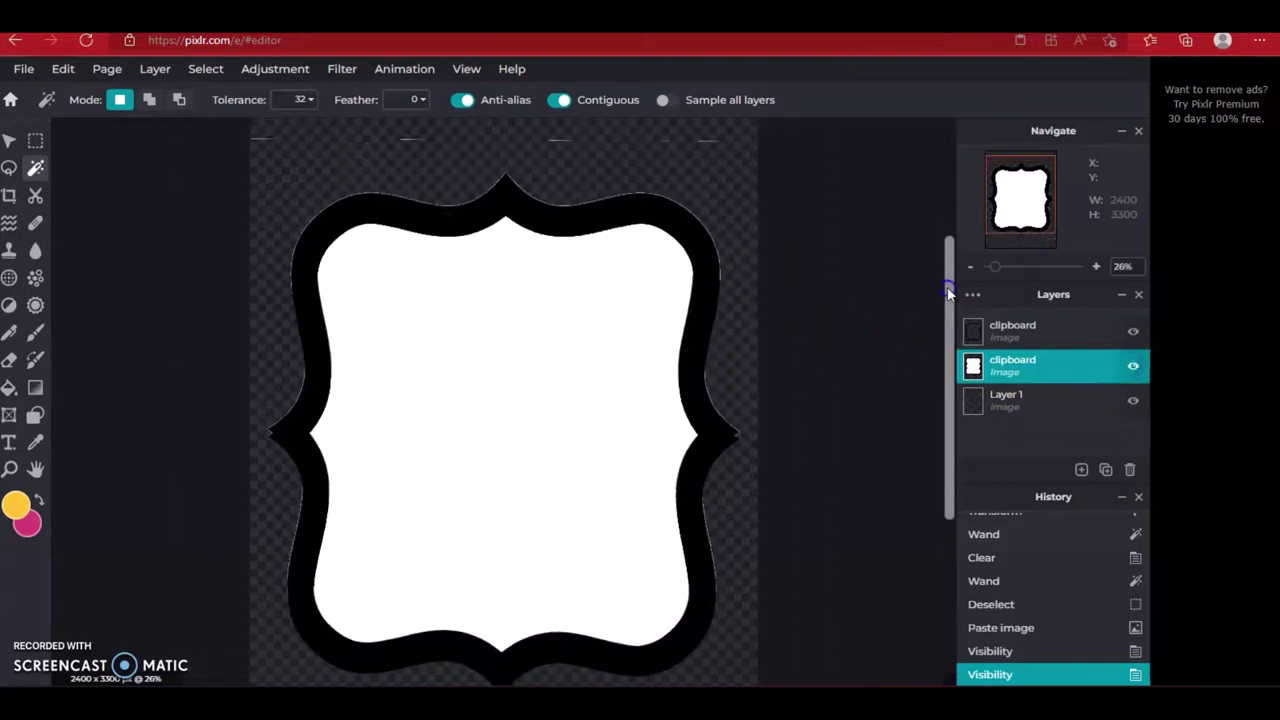
pyautogui.moveTo(948, 292); pyautogui.dragTo(948, 262)
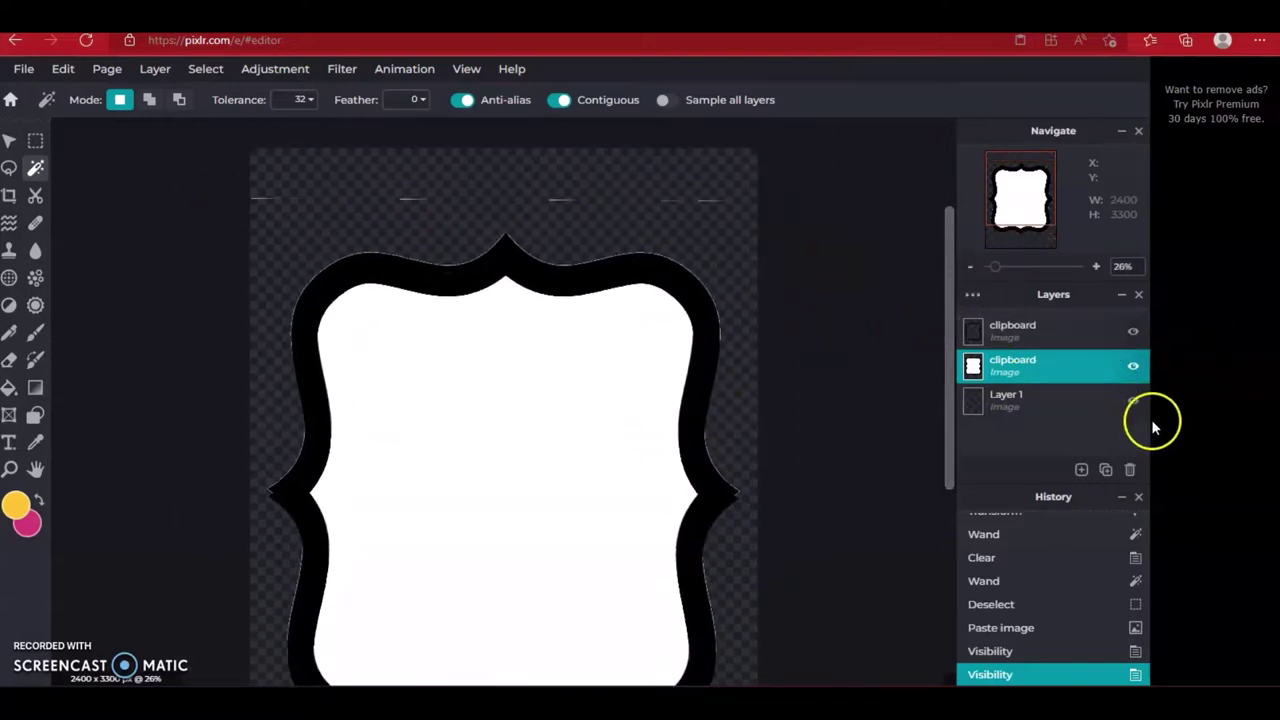
pyautogui.click(1133, 367)
pyautogui.click(1044, 336)
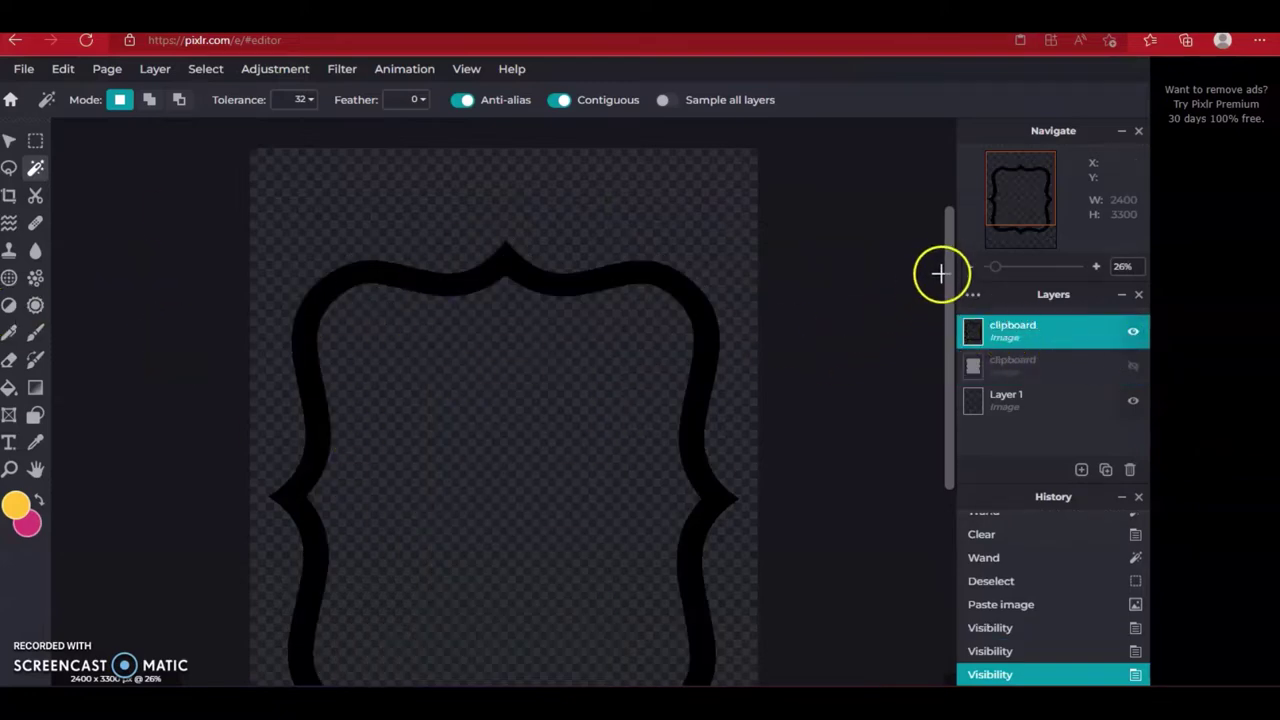
# Select the empty area inside the black border with the Wand tool and add an empty layer
pyautogui.scroll(-1, 947, 268)
pyautogui.moveTo(947, 268); pyautogui.dragTo(951, 329)
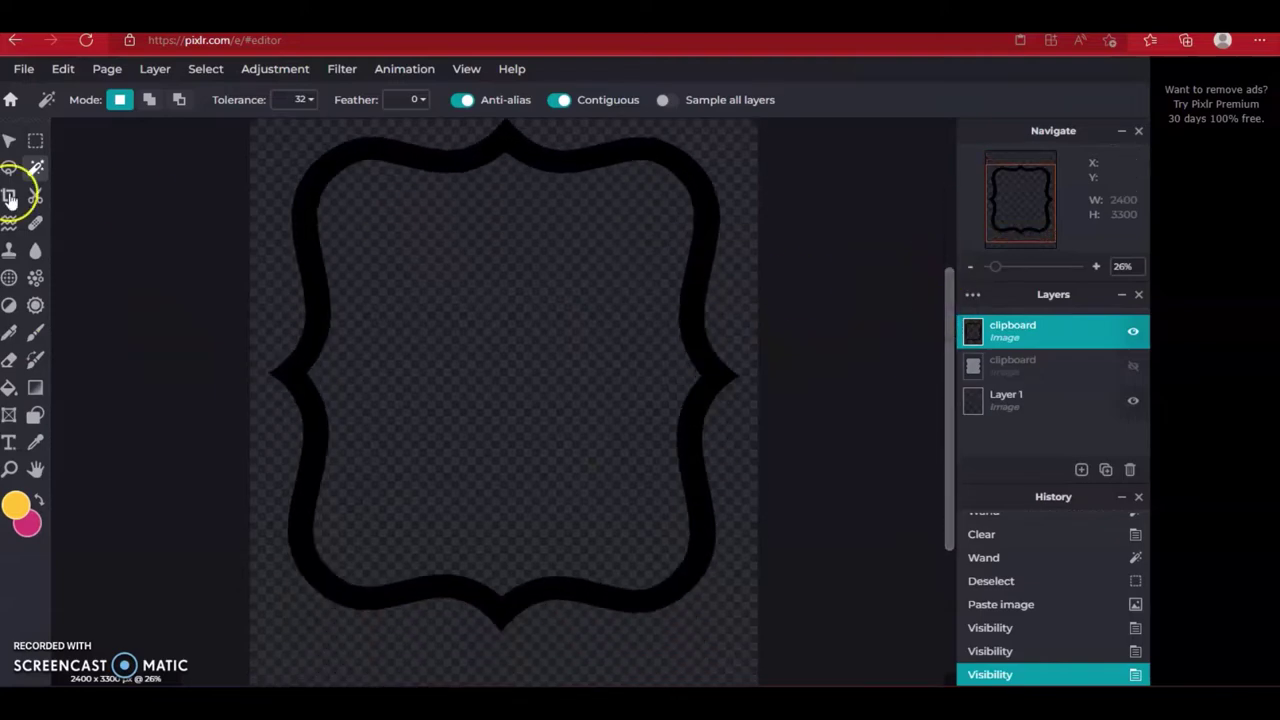
pyautogui.click(504, 263)
pyautogui.click(1081, 470)
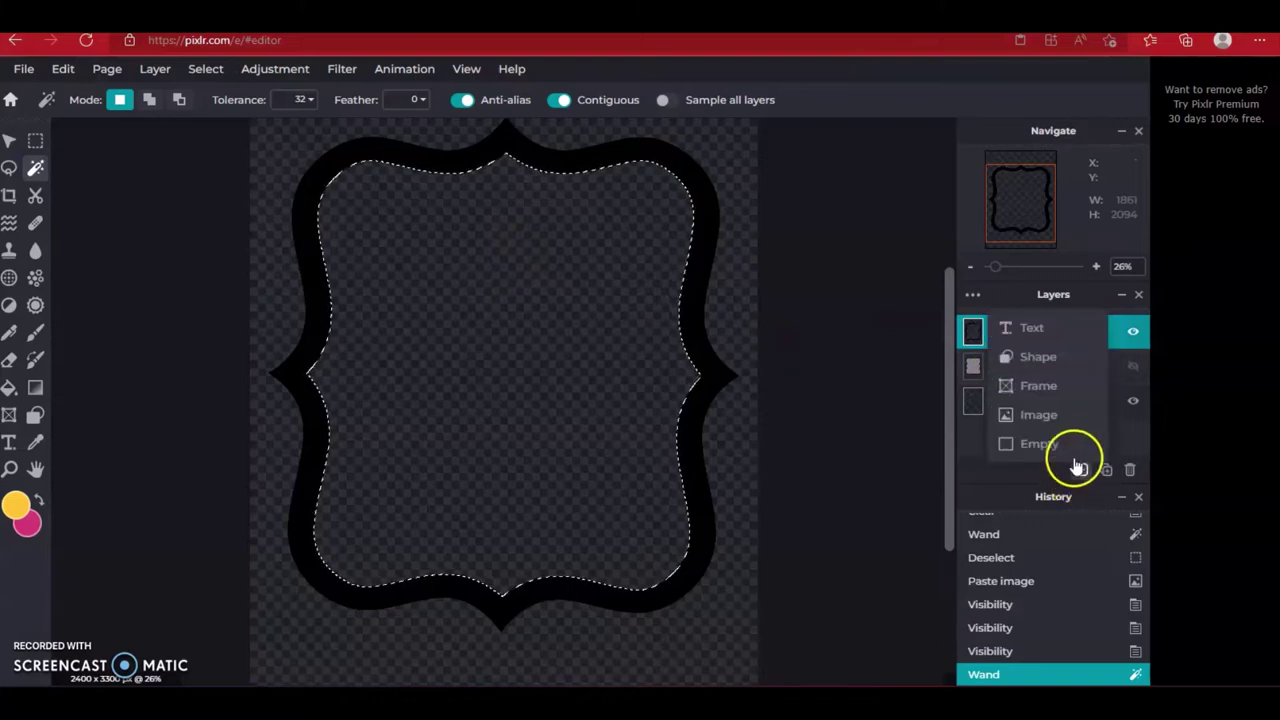
pyautogui.click(1055, 447)
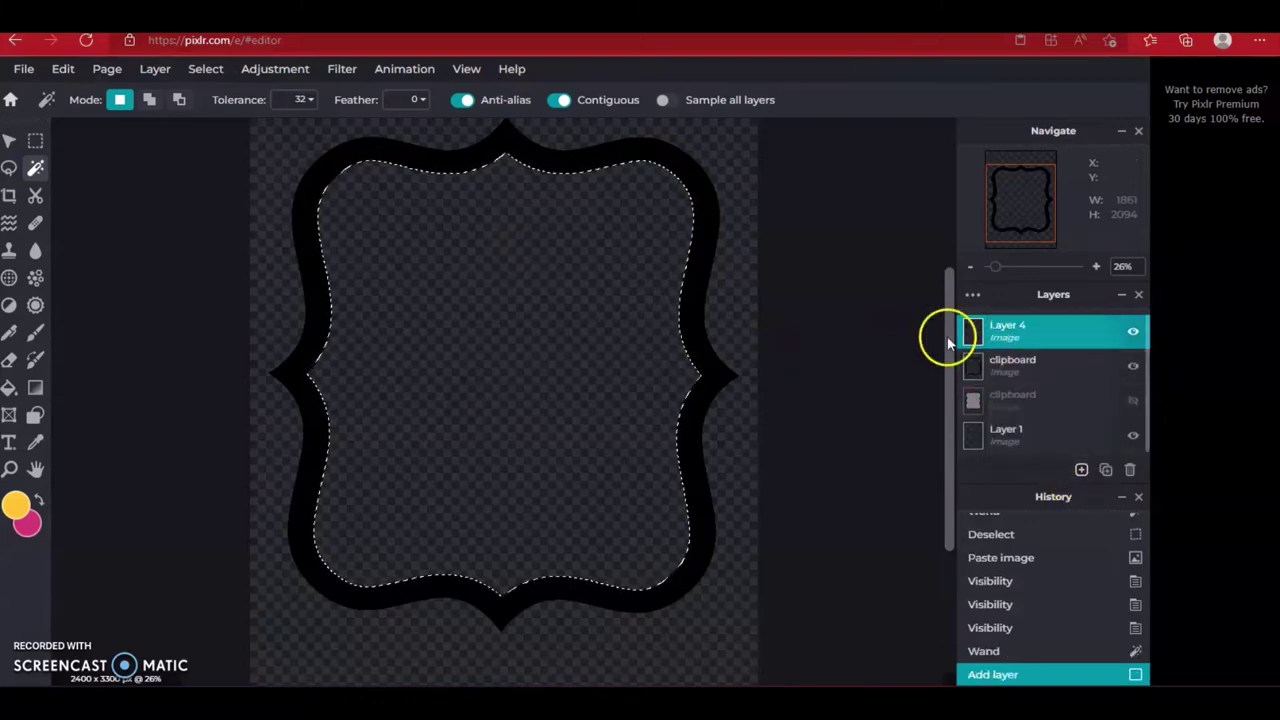
# Set up the Draw brush with a size of 270 px and a softness of 0%
pyautogui.click(33, 340)
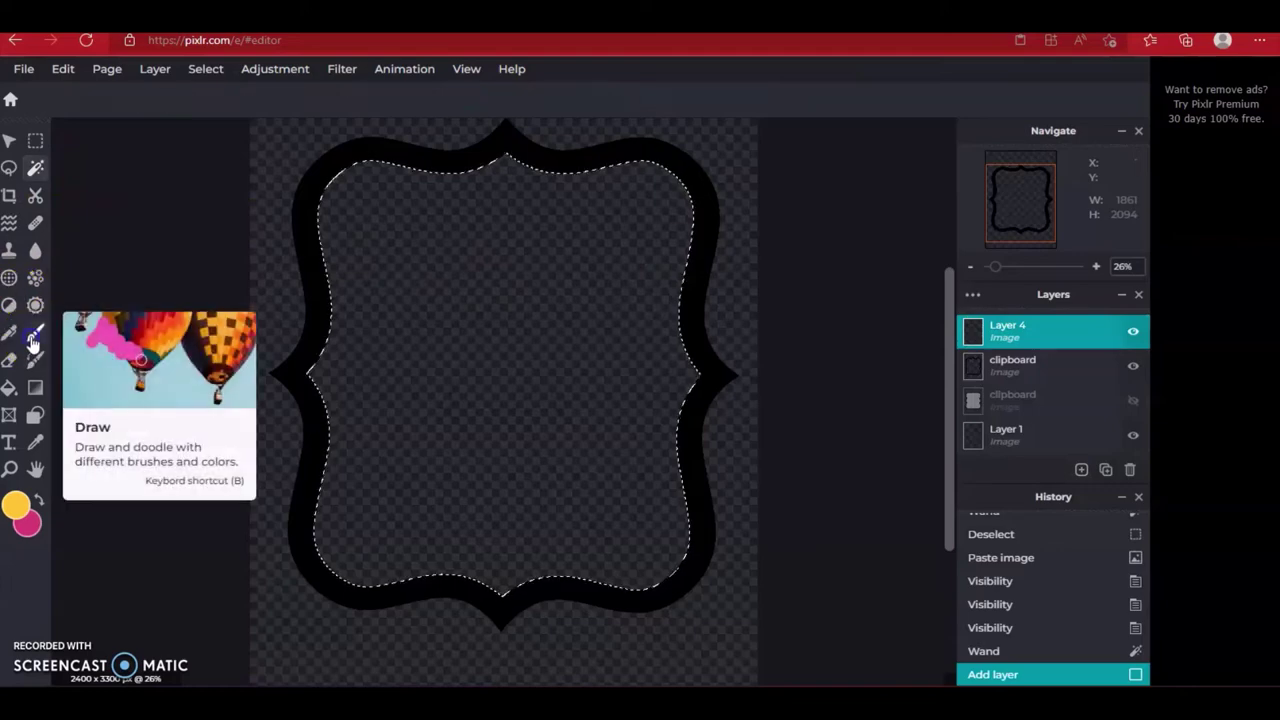
pyautogui.click(143, 100)
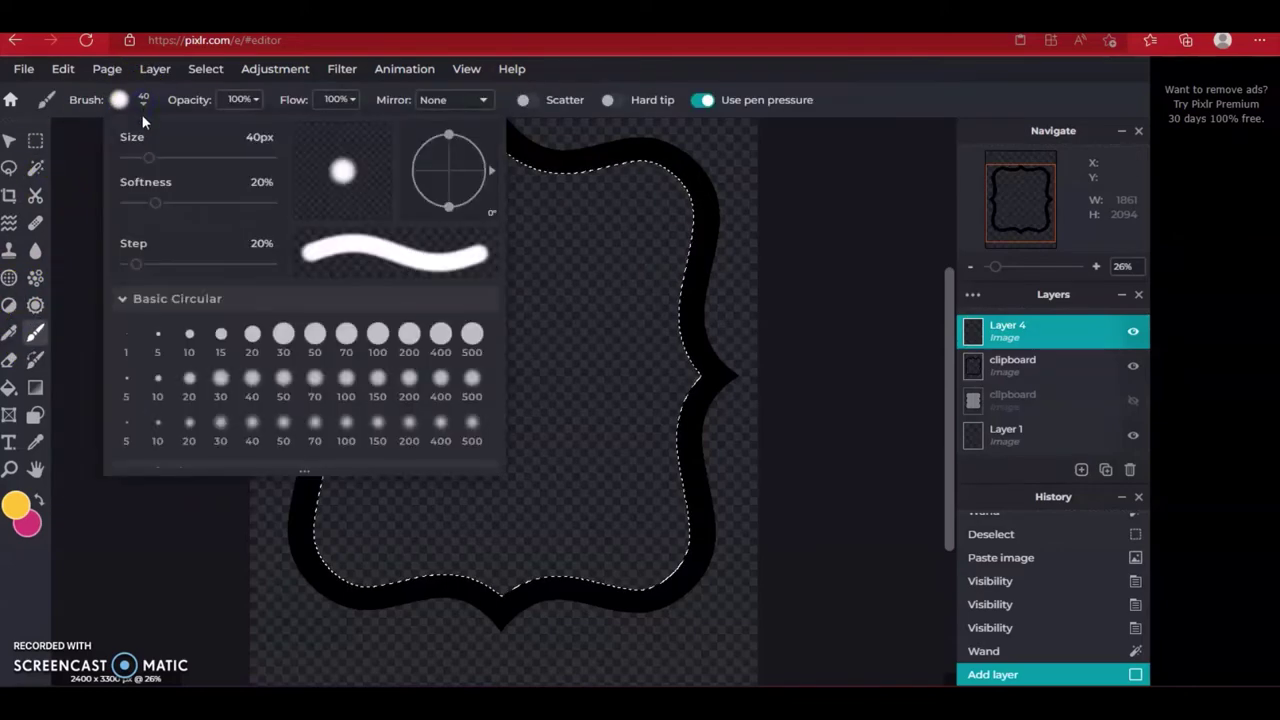
pyautogui.moveTo(143, 157); pyautogui.dragTo(200, 158)
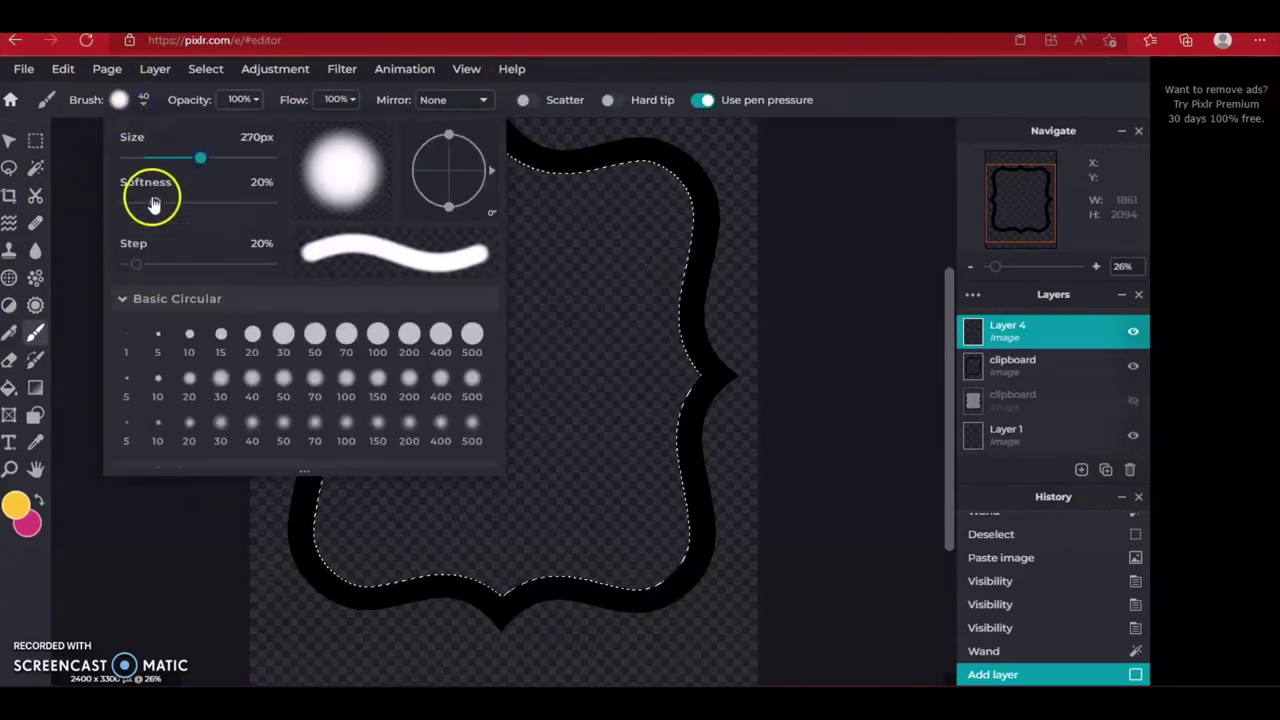
pyautogui.moveTo(154, 203); pyautogui.dragTo(125, 203)
pyautogui.click(560, 226)
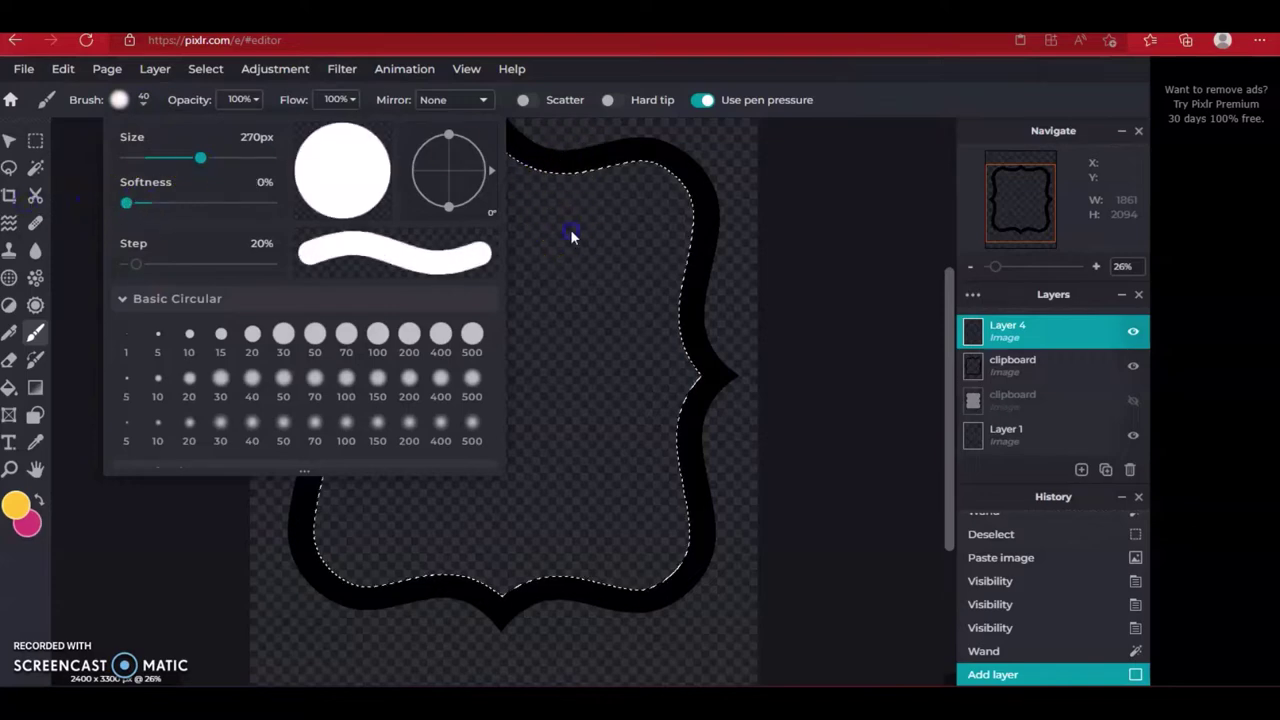
# Paint the whole selected interior of the frame yellow on the new layer and deselect
pyautogui.moveTo(477, 203)
pyautogui.mouseDown()
pyautogui.moveTo(585, 187)
pyautogui.moveTo(386, 180)
pyautogui.moveTo(711, 189)
pyautogui.moveTo(634, 229)
pyautogui.moveTo(147, 263)
pyautogui.moveTo(174, 309)
pyautogui.moveTo(654, 351)
pyautogui.moveTo(826, 389)
pyautogui.moveTo(734, 470)
pyautogui.moveTo(686, 557)
pyautogui.moveTo(354, 594)
pyautogui.moveTo(286, 551)
pyautogui.moveTo(475, 492)
pyautogui.moveTo(571, 414)
pyautogui.moveTo(300, 297)
pyautogui.moveTo(651, 171)
pyautogui.moveTo(512, 152)
pyautogui.mouseUp()
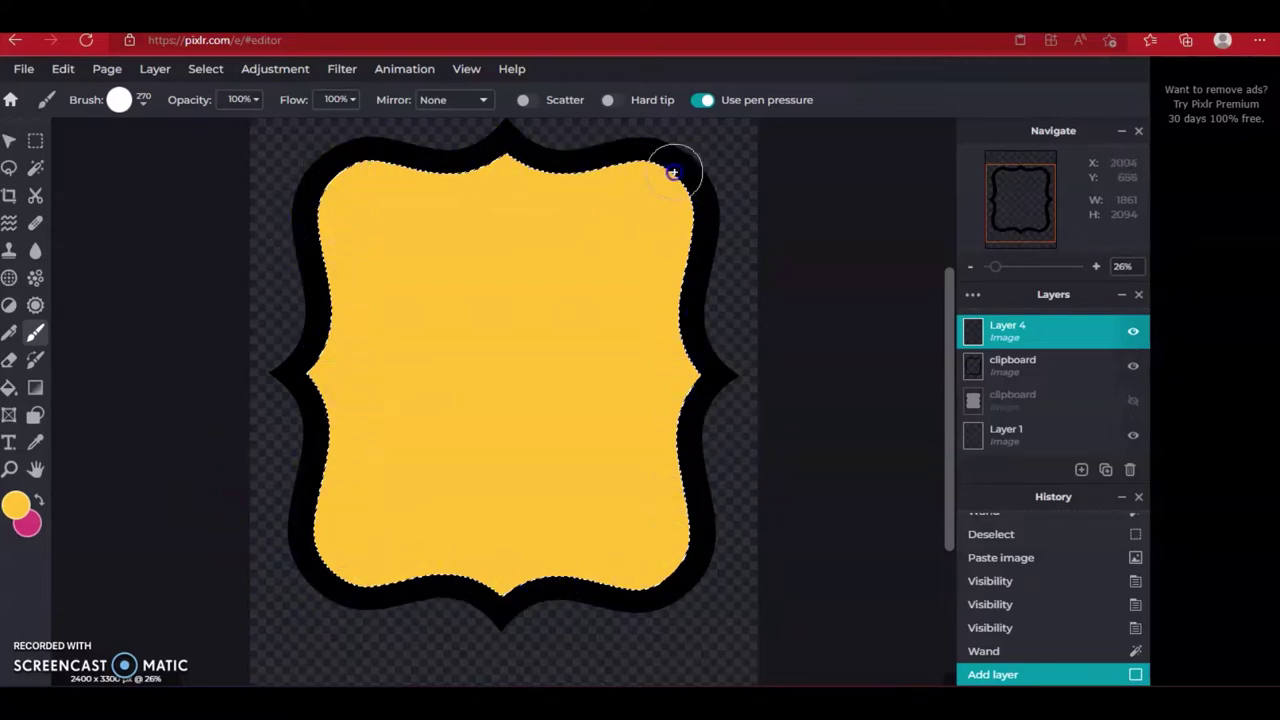
pyautogui.moveTo(669, 498)
pyautogui.mouseDown()
pyautogui.moveTo(526, 555)
pyautogui.moveTo(337, 557)
pyautogui.moveTo(316, 375)
pyautogui.moveTo(398, 280)
pyautogui.mouseUp()
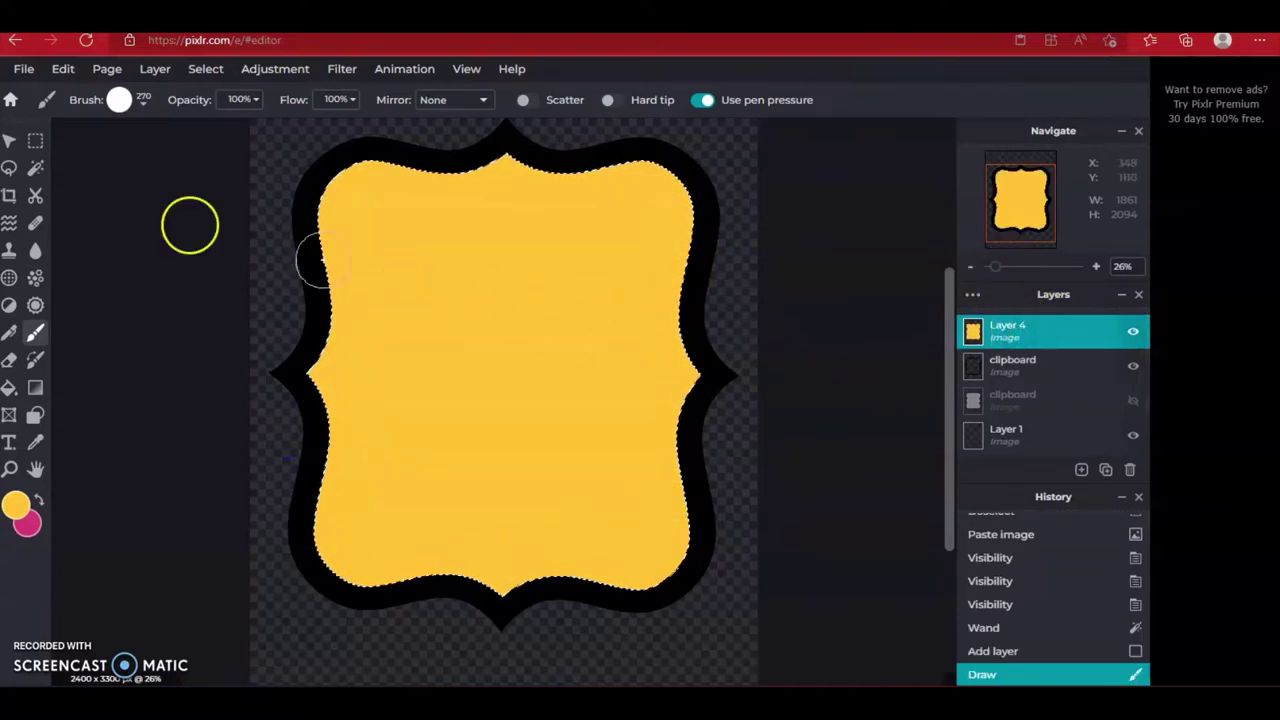
pyautogui.click(60, 69)
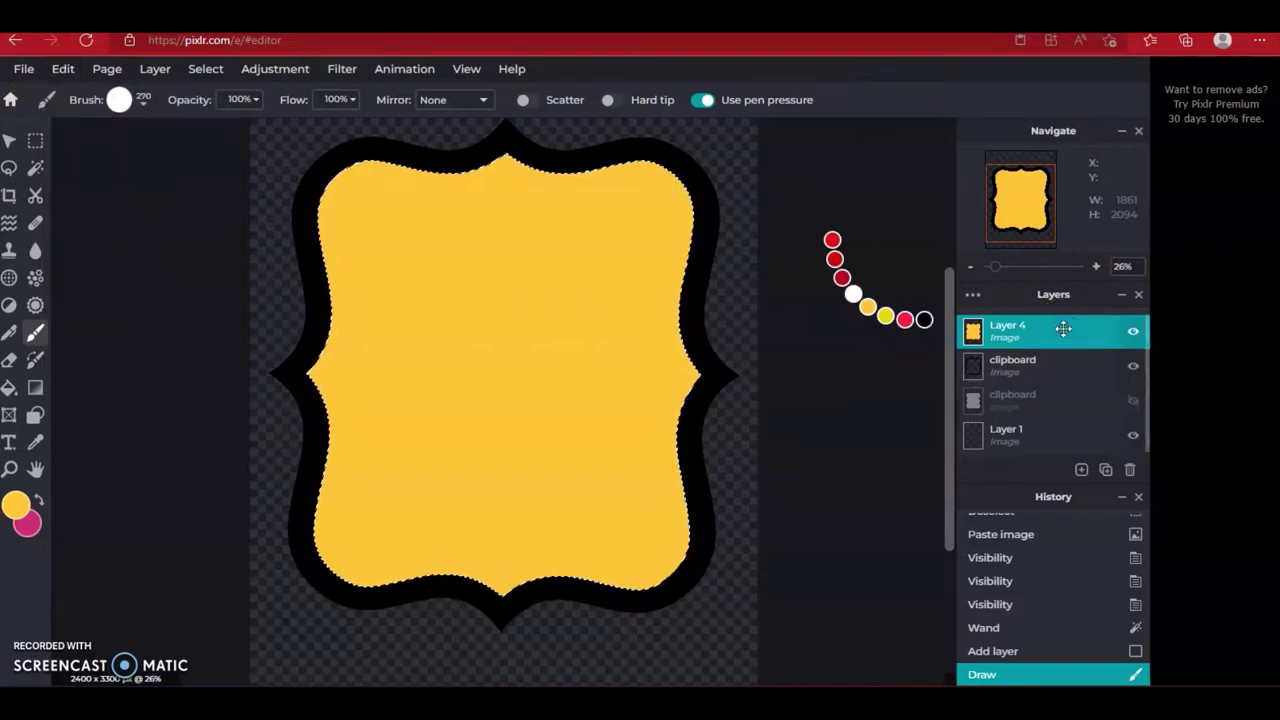
pyautogui.hotkey('ctrl', 'd')
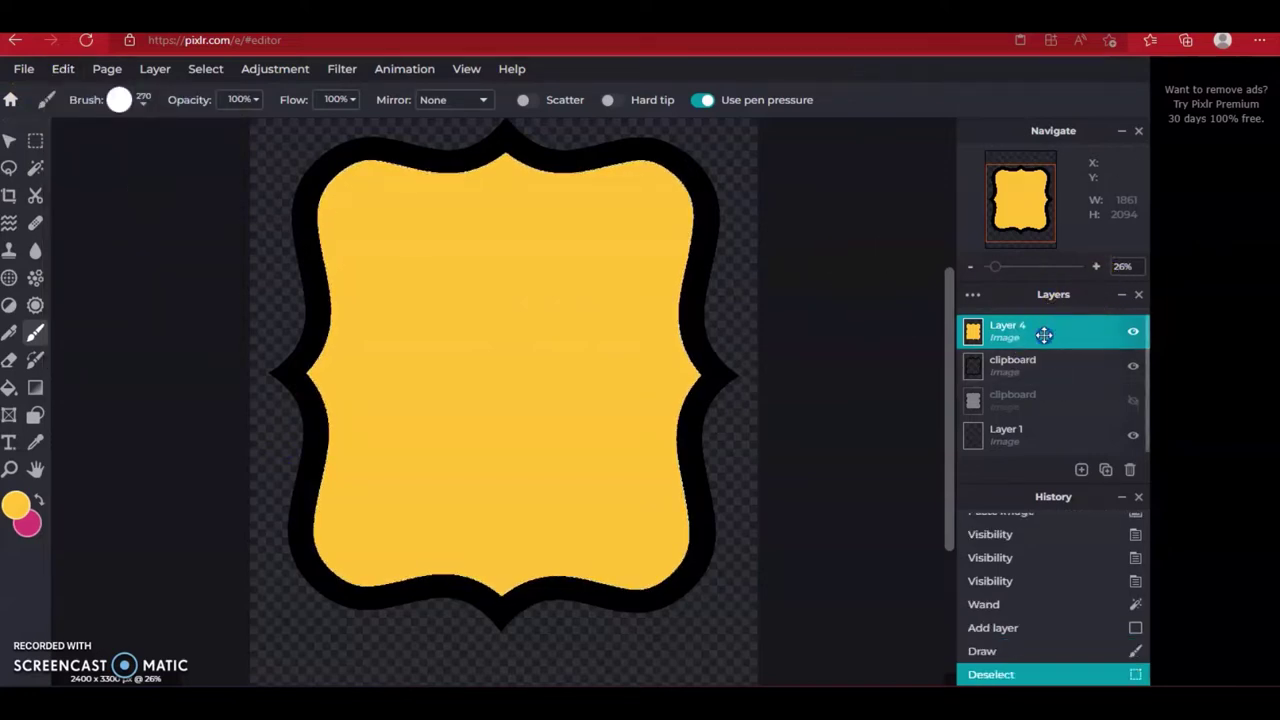
pyautogui.click(60, 70)
pyautogui.click(57, 74)
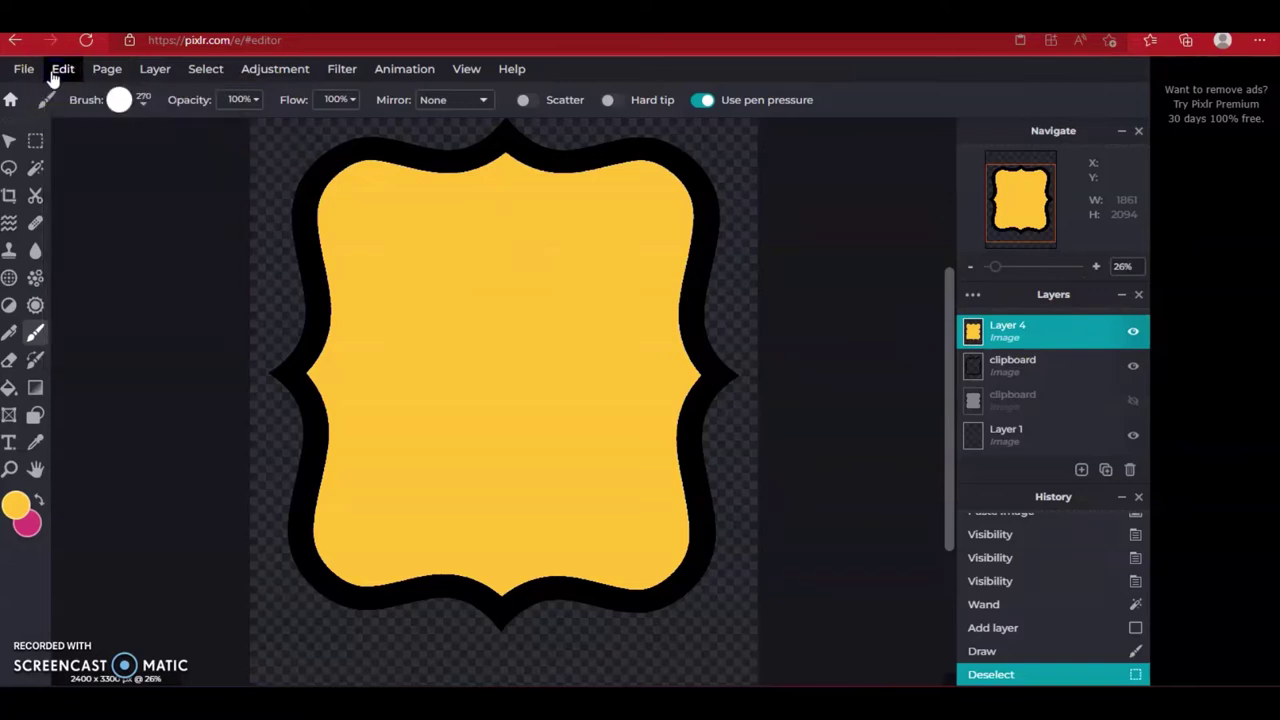
pyautogui.click(62, 72)
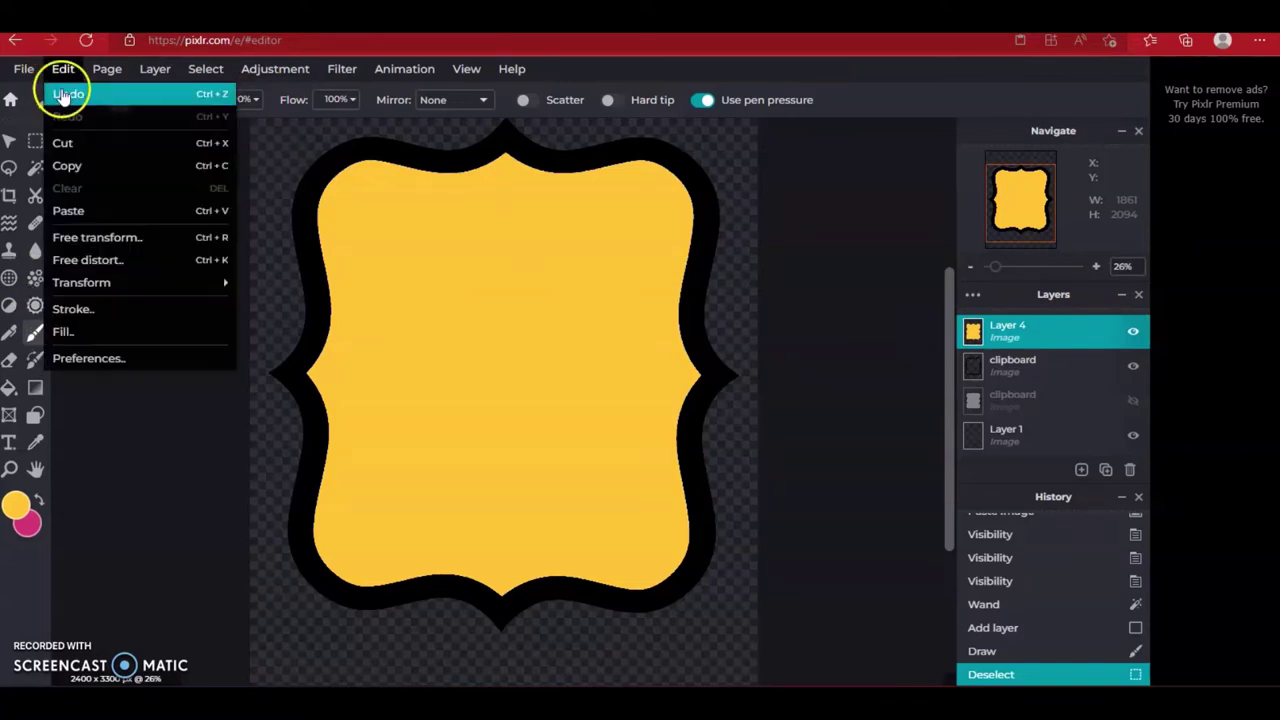
pyautogui.click(92, 314)
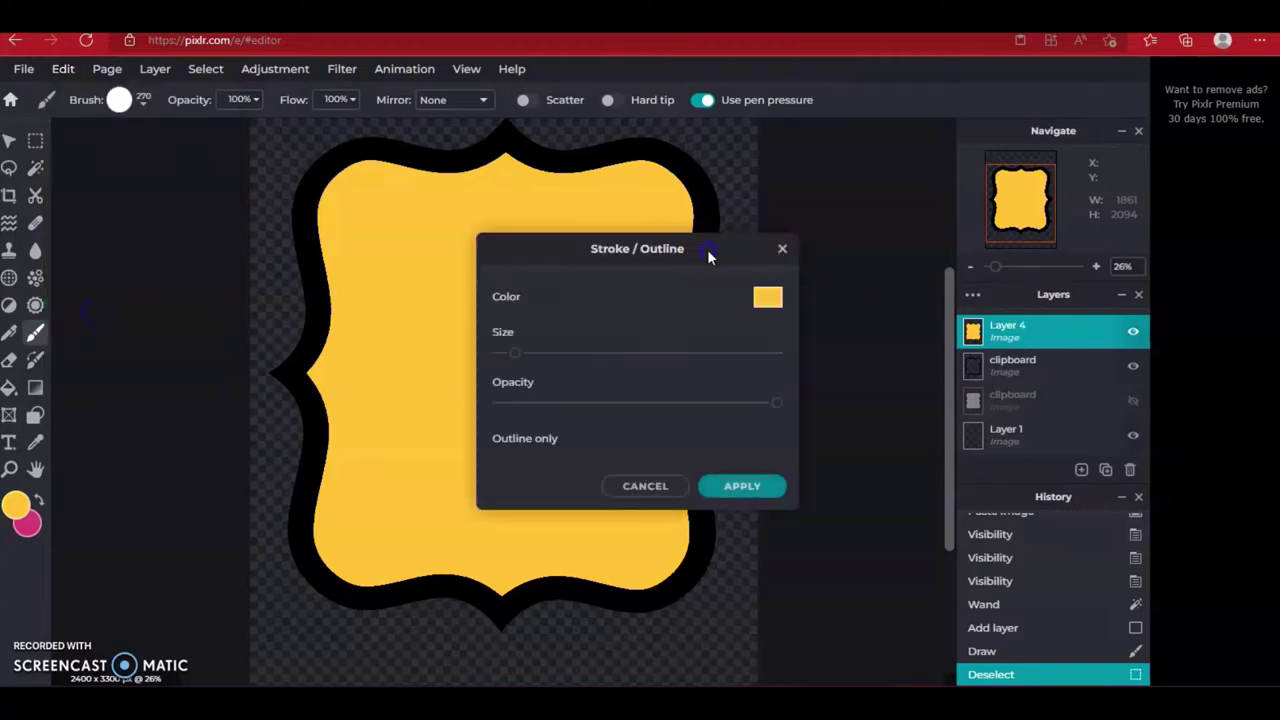
pyautogui.moveTo(709, 251); pyautogui.dragTo(966, 240)
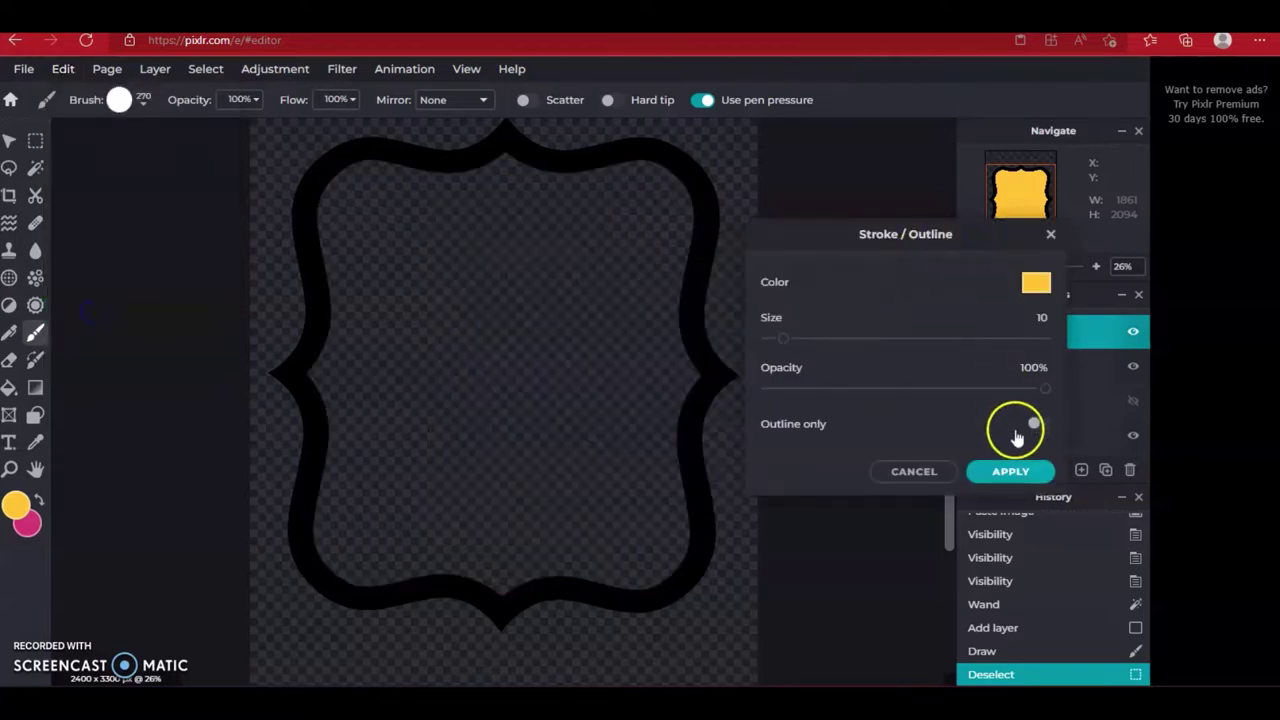
pyautogui.click(922, 472)
# Apply a yellow stroke of size 10 at 100% opacity around the yellow fill layer
pyautogui.click(62, 70)
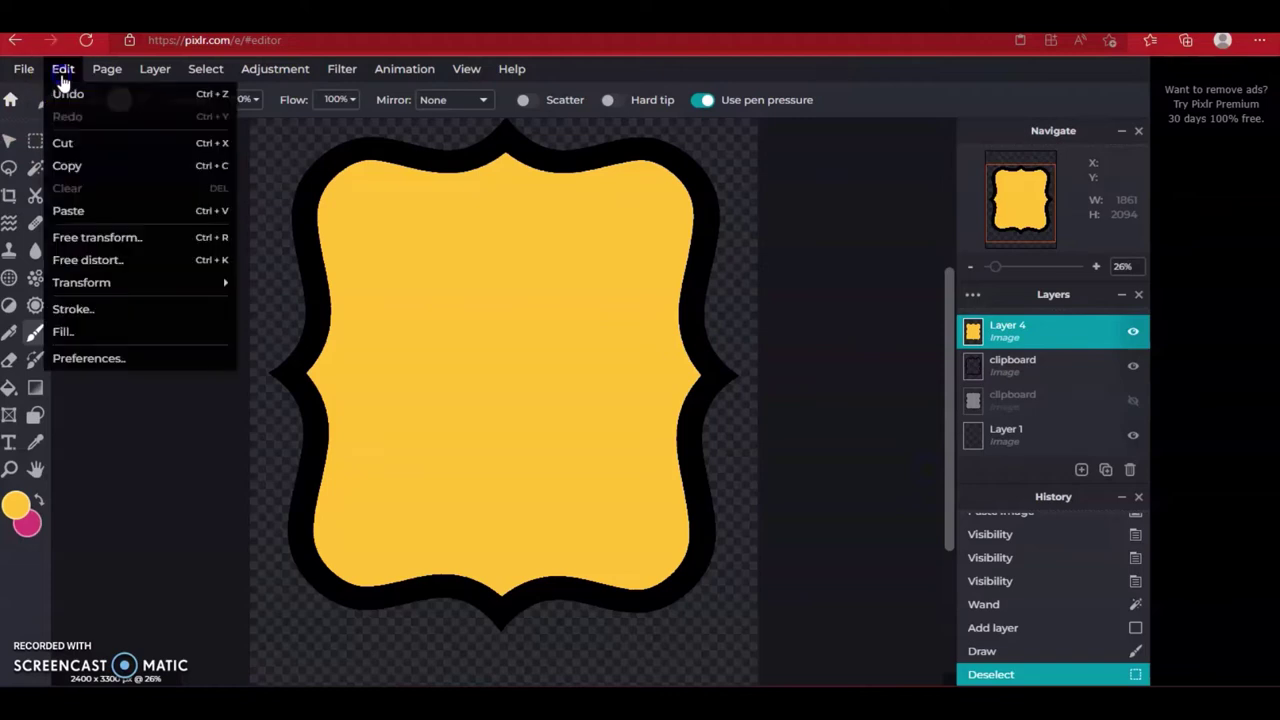
pyautogui.click(57, 314)
pyautogui.click(60, 68)
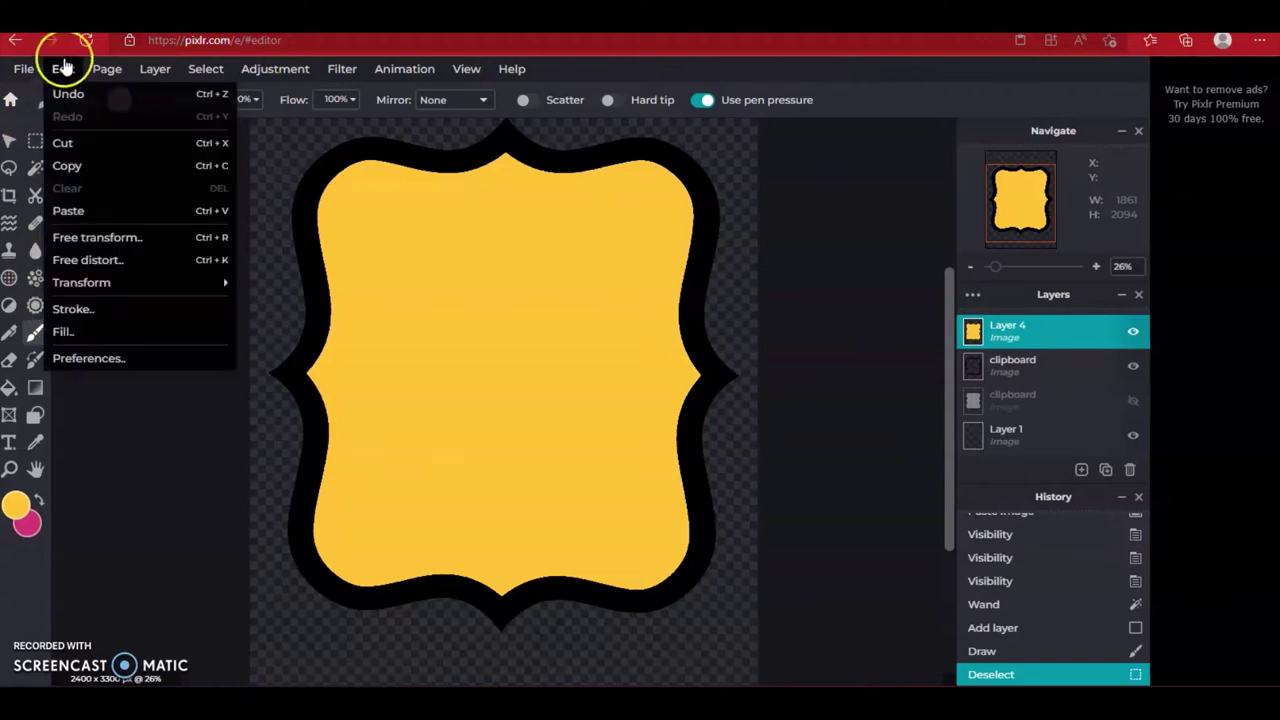
pyautogui.click(70, 312)
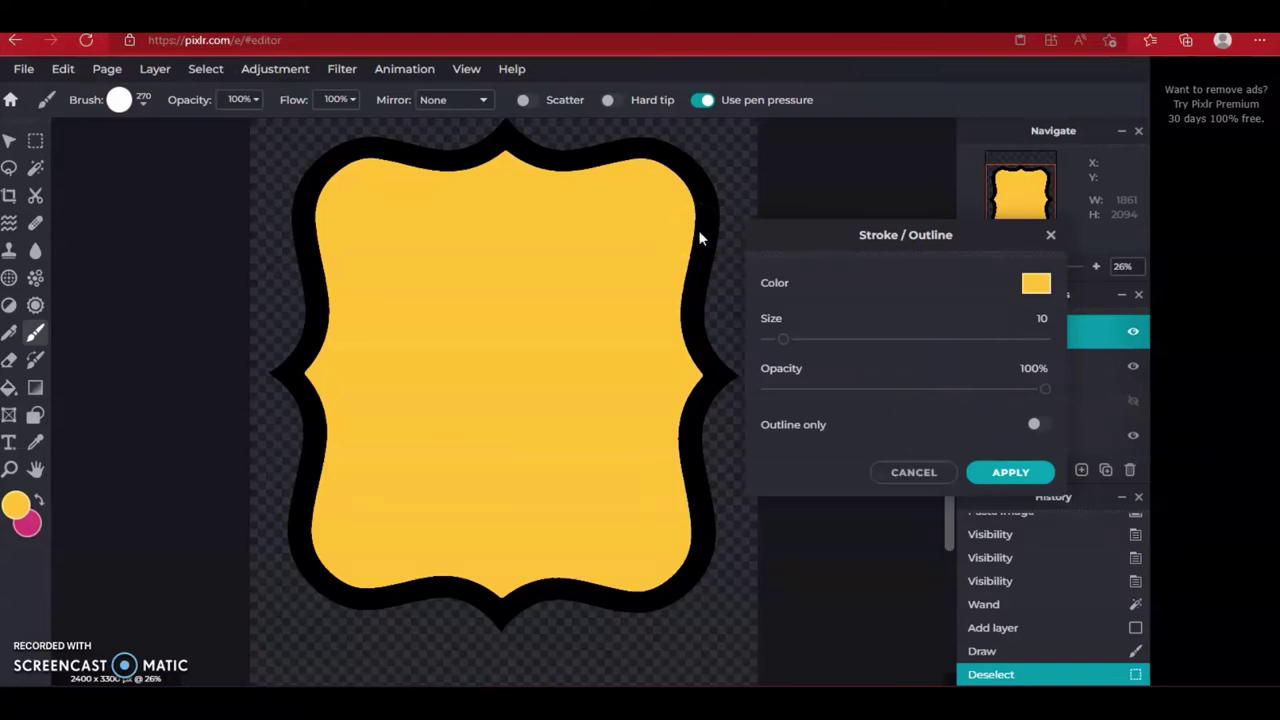
pyautogui.click(1006, 478)
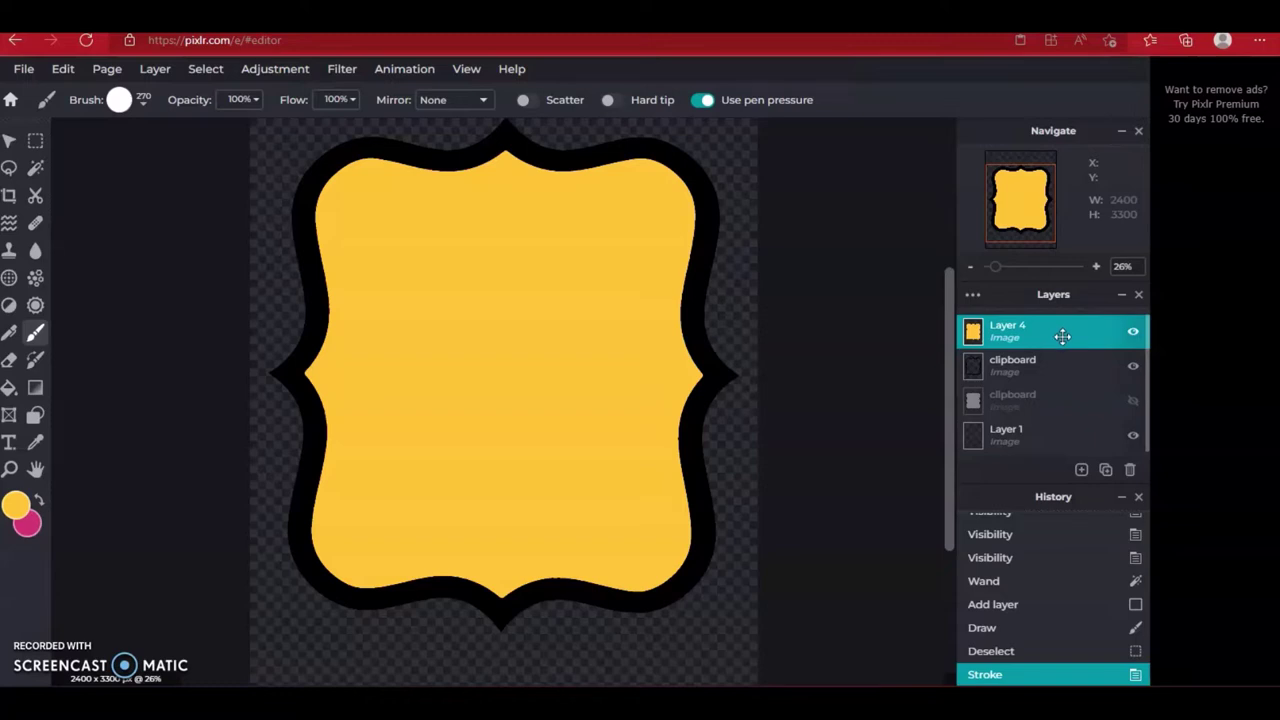
# Move the black border layer above the yellow fill and delete the hidden original frame layer and the empty Layer 1
pyautogui.moveTo(1054, 354)
pyautogui.mouseDown()
pyautogui.moveTo(1054, 331)
pyautogui.moveTo(1048, 340)
pyautogui.mouseUp()
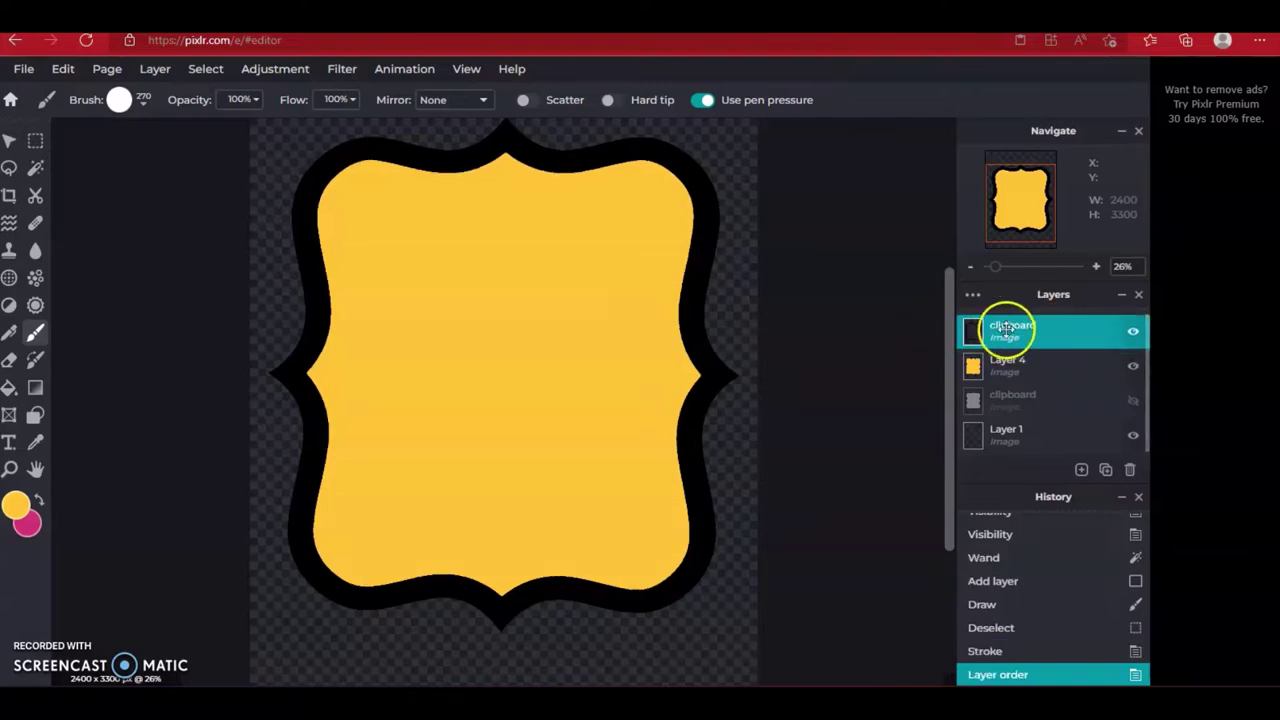
pyautogui.click(1038, 393)
pyautogui.click(1130, 470)
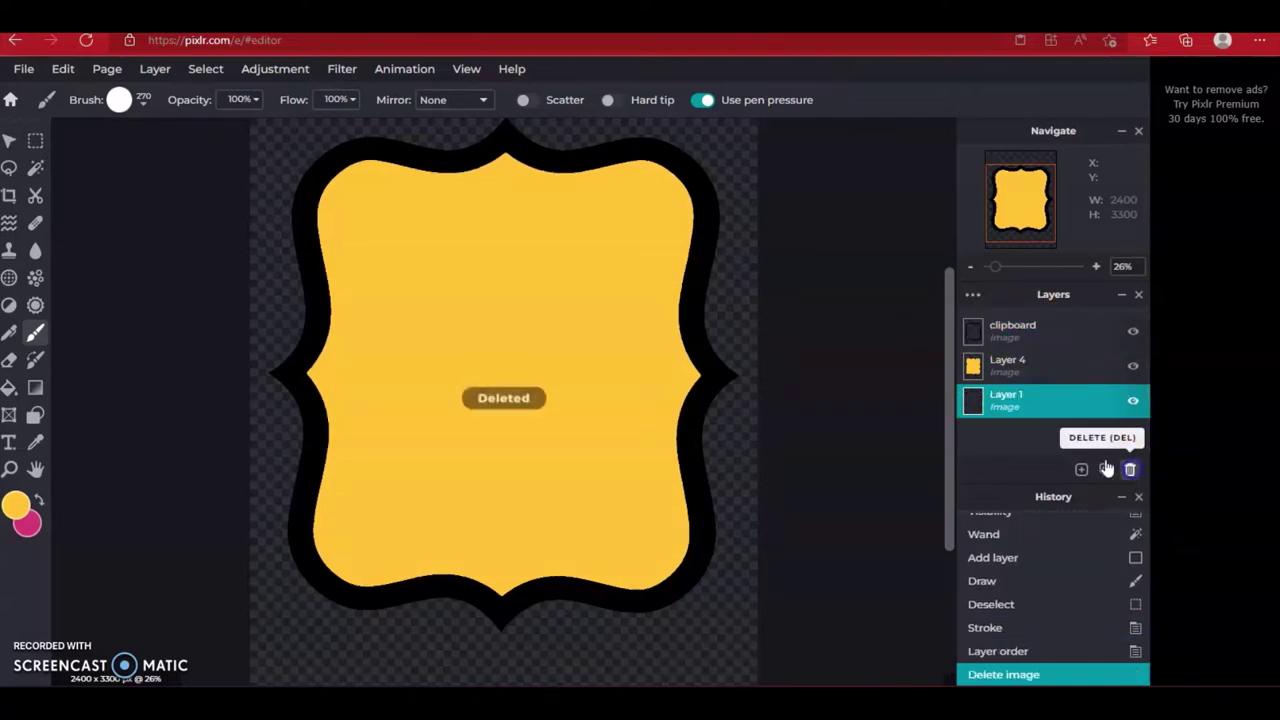
pyautogui.click(1128, 470)
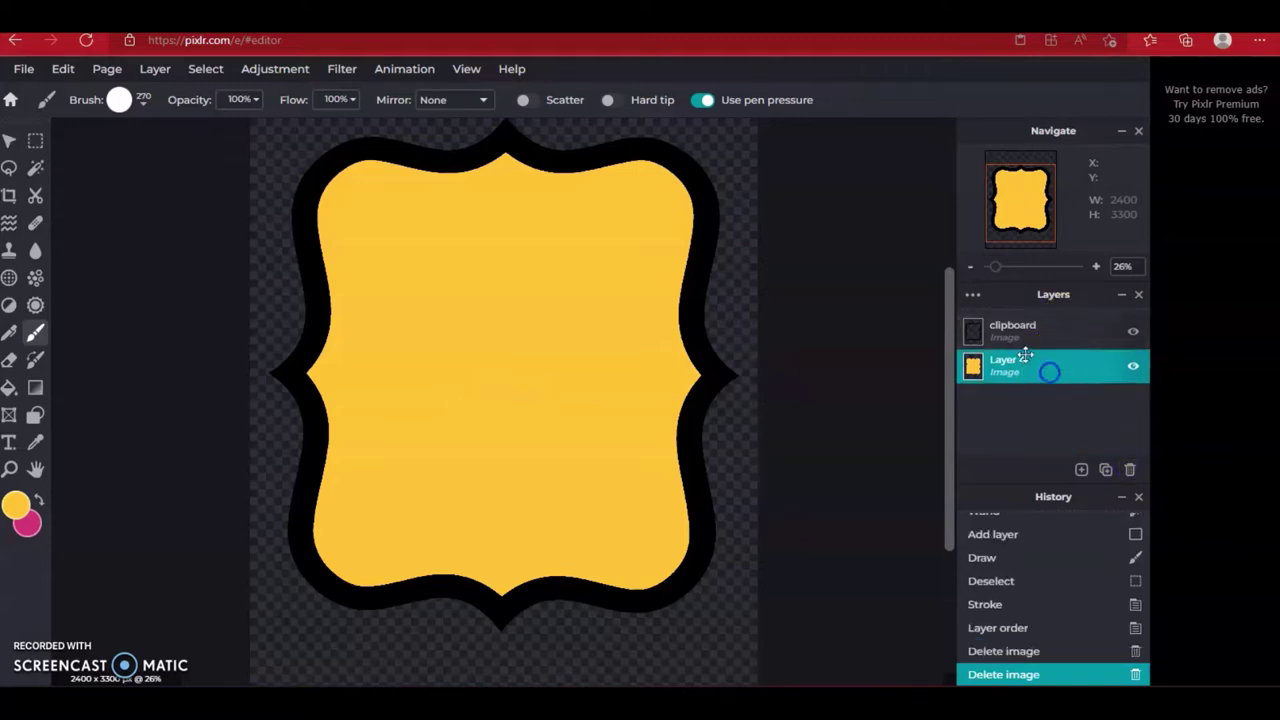
pyautogui.click(1133, 331)
pyautogui.click(1132, 331)
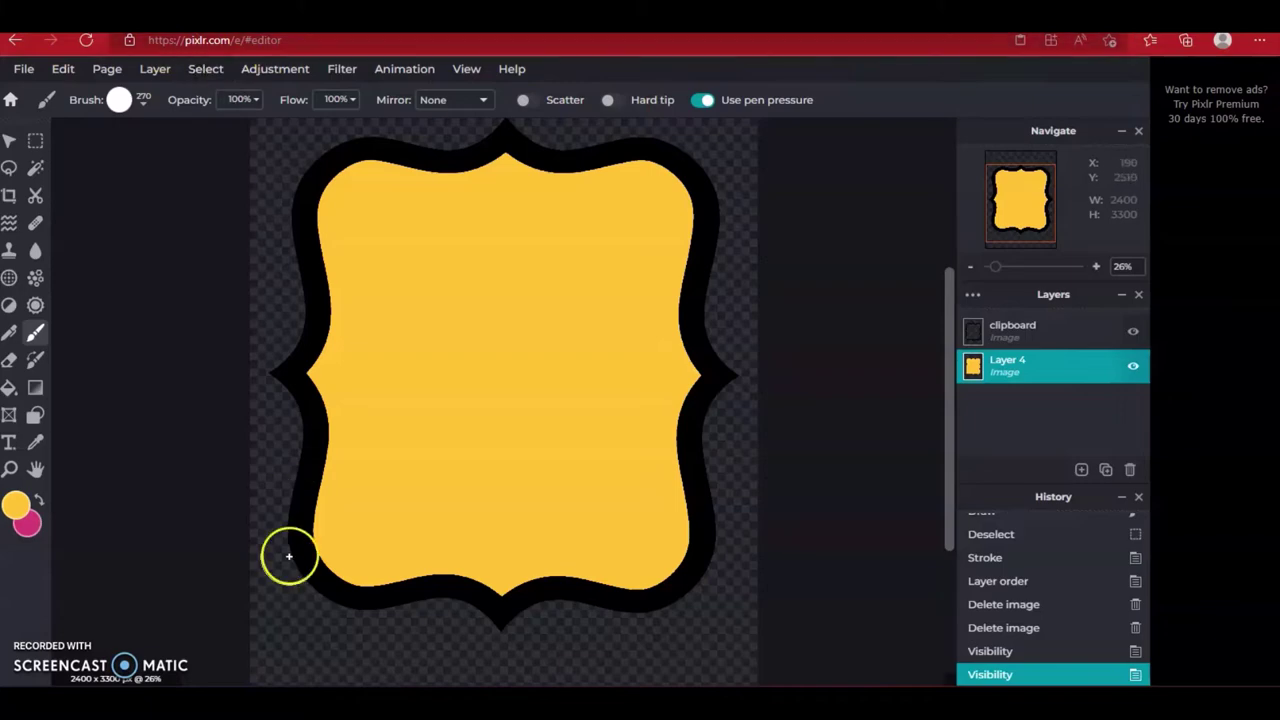
# Open the SENIOR 2022 graduation design from the latest projects on the Pixlr home page
pyautogui.click(10, 99)
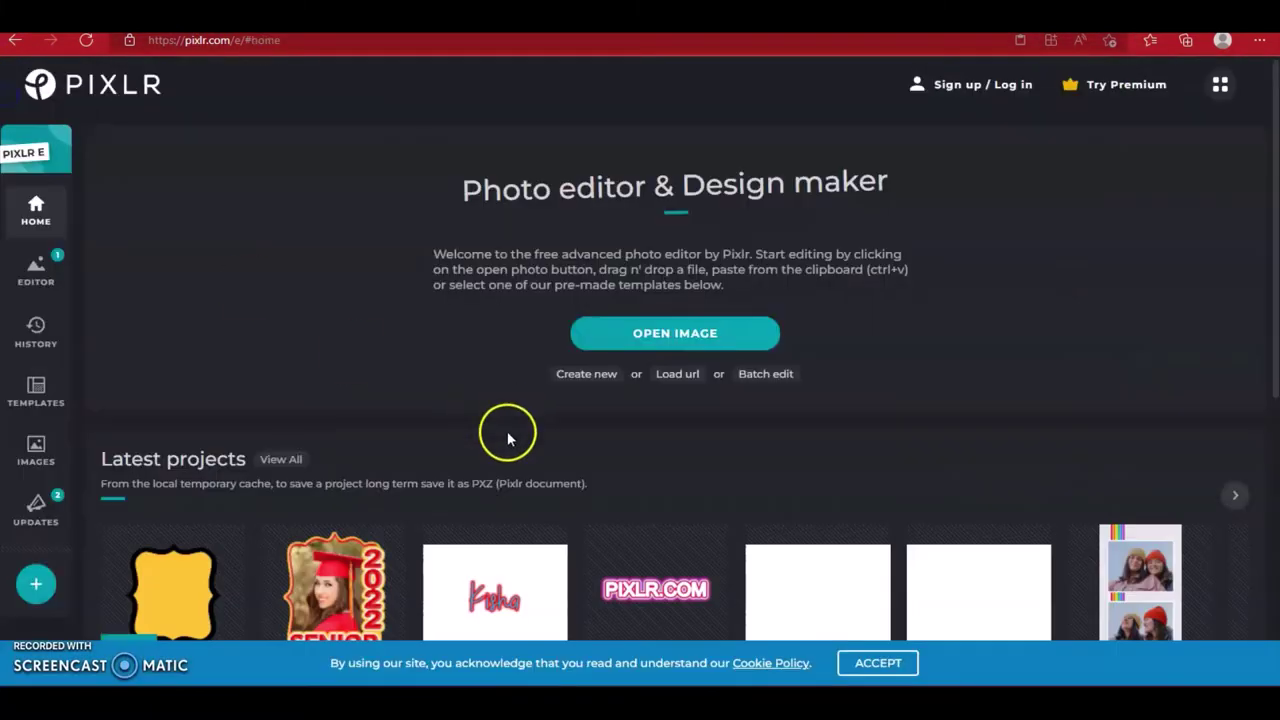
pyautogui.click(336, 590)
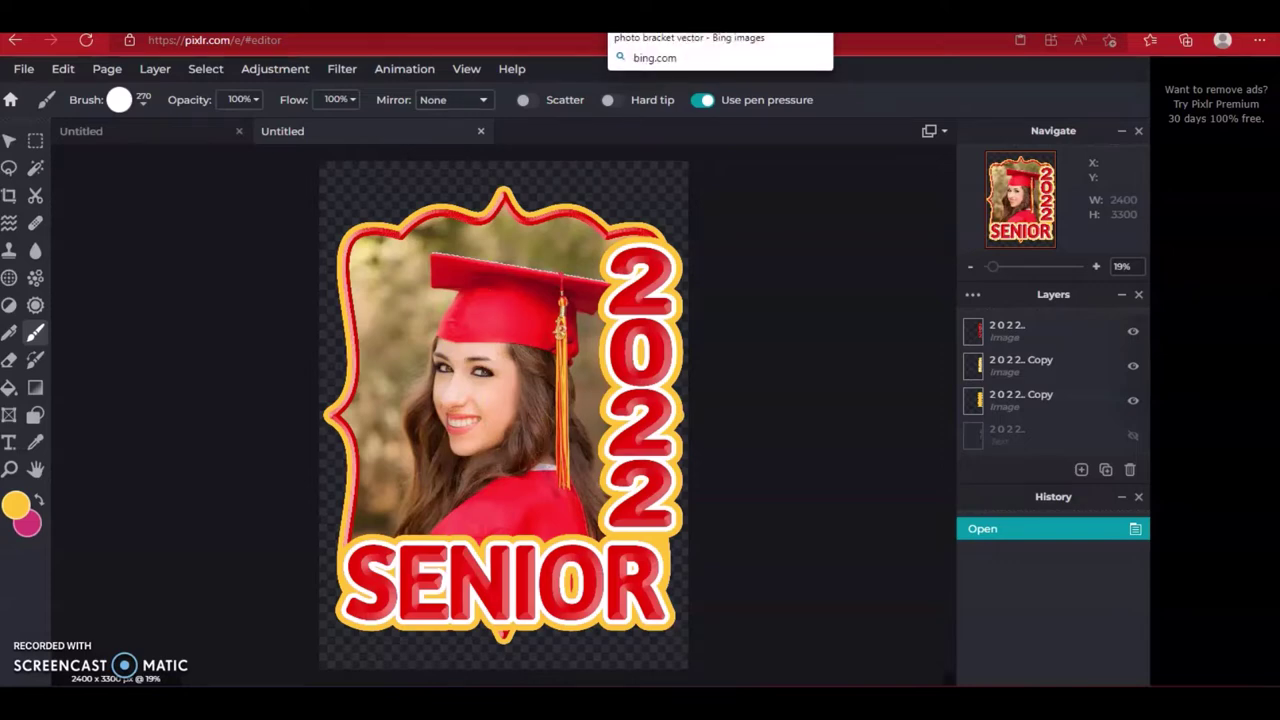
# Switch to the Bing browser tab and search for "cap and gown picture"
pyautogui.click(700, 16)
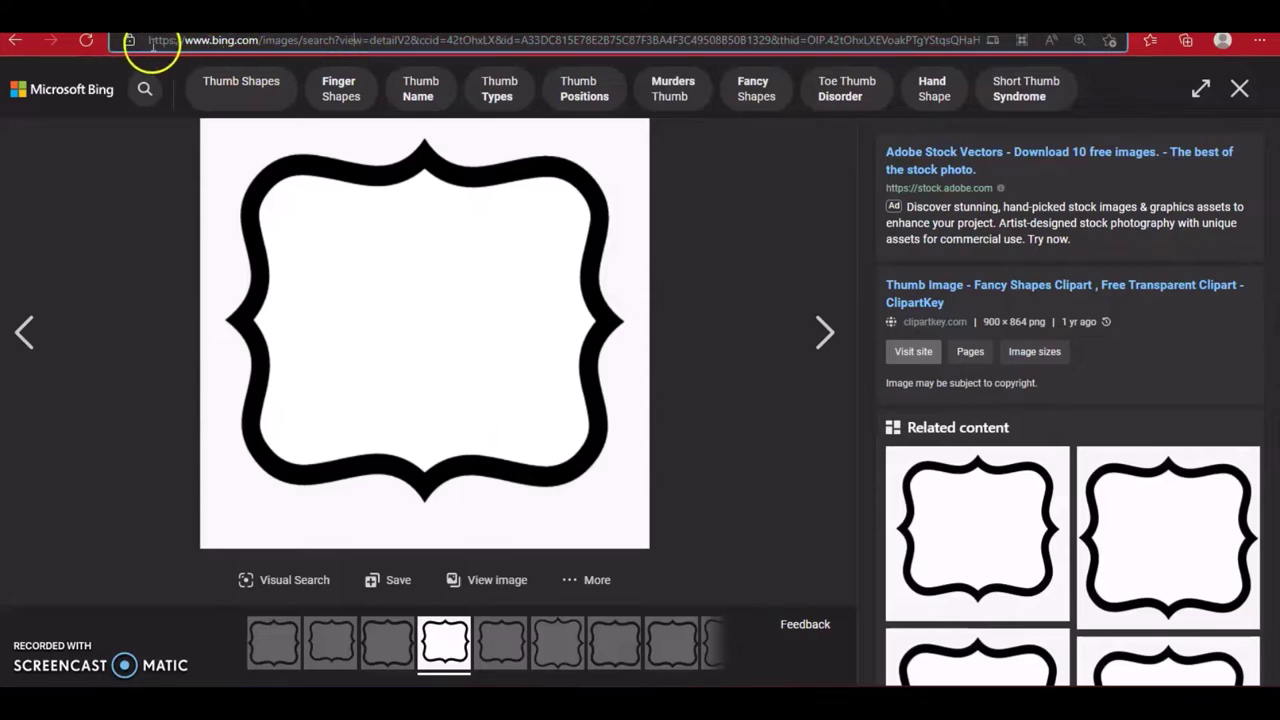
pyautogui.moveTo(206, 40); pyautogui.dragTo(345, 52)
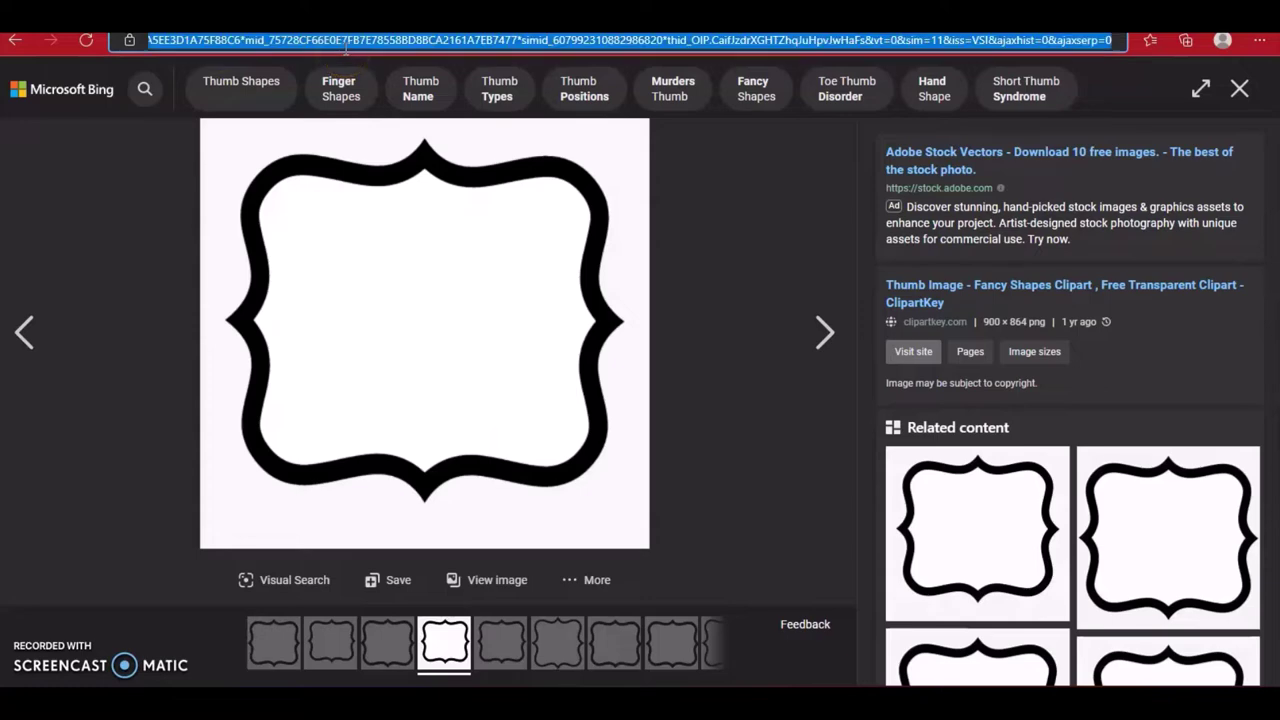
pyautogui.press('BackSpace')
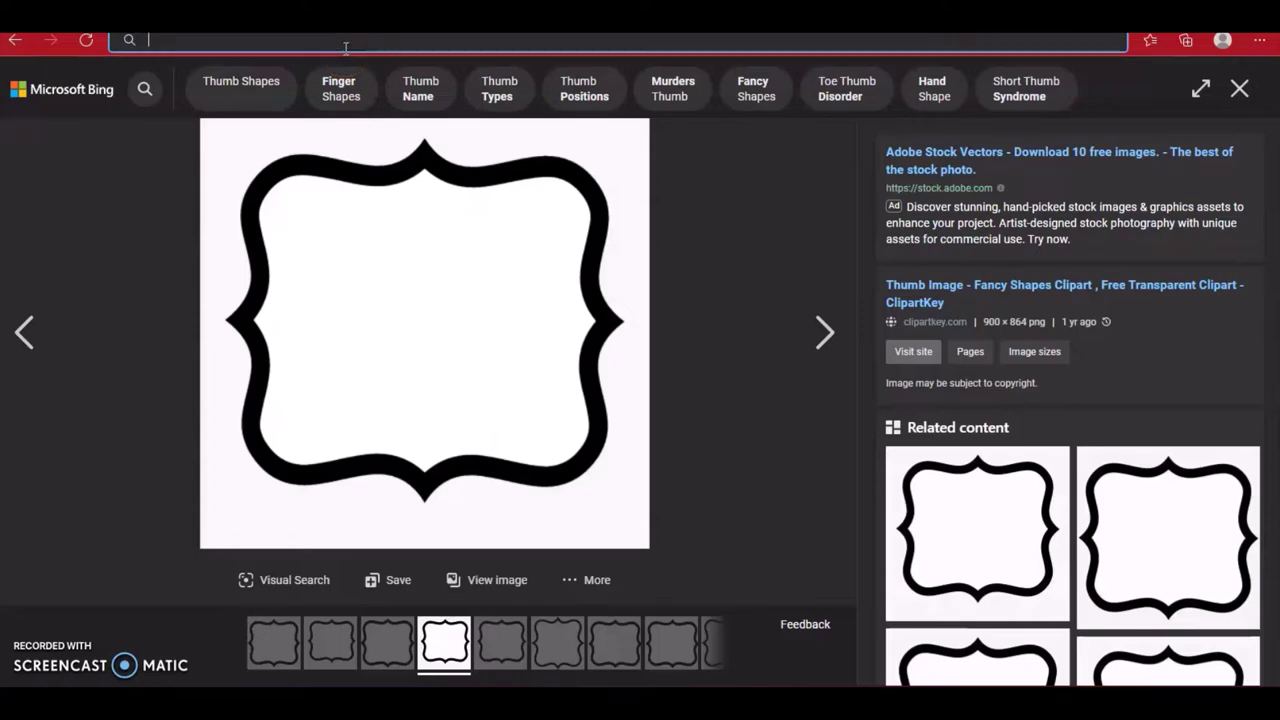
pyautogui.write('gradu')
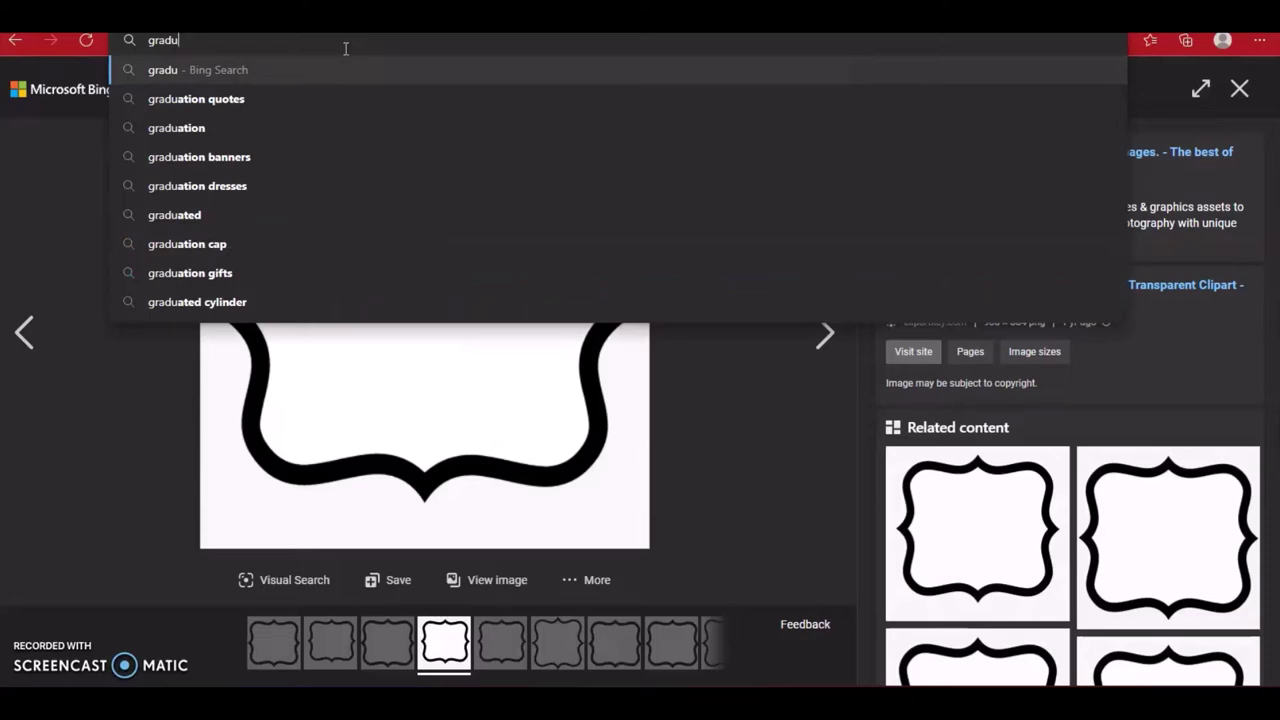
pyautogui.press('BackSpace')
pyautogui.press('BackSpace')
pyautogui.press('BackSpace')
pyautogui.press('BackSpace')
pyautogui.press('BackSpace')
pyautogui.write('cap')
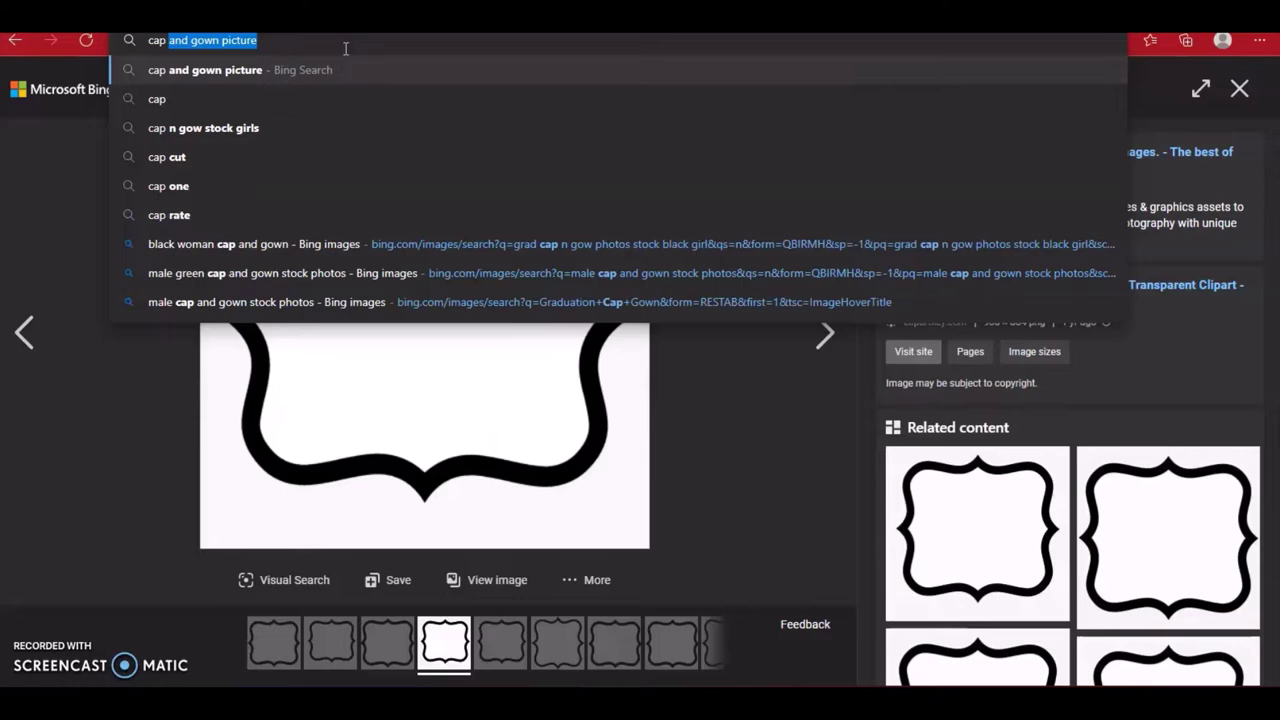
pyautogui.press('Return')
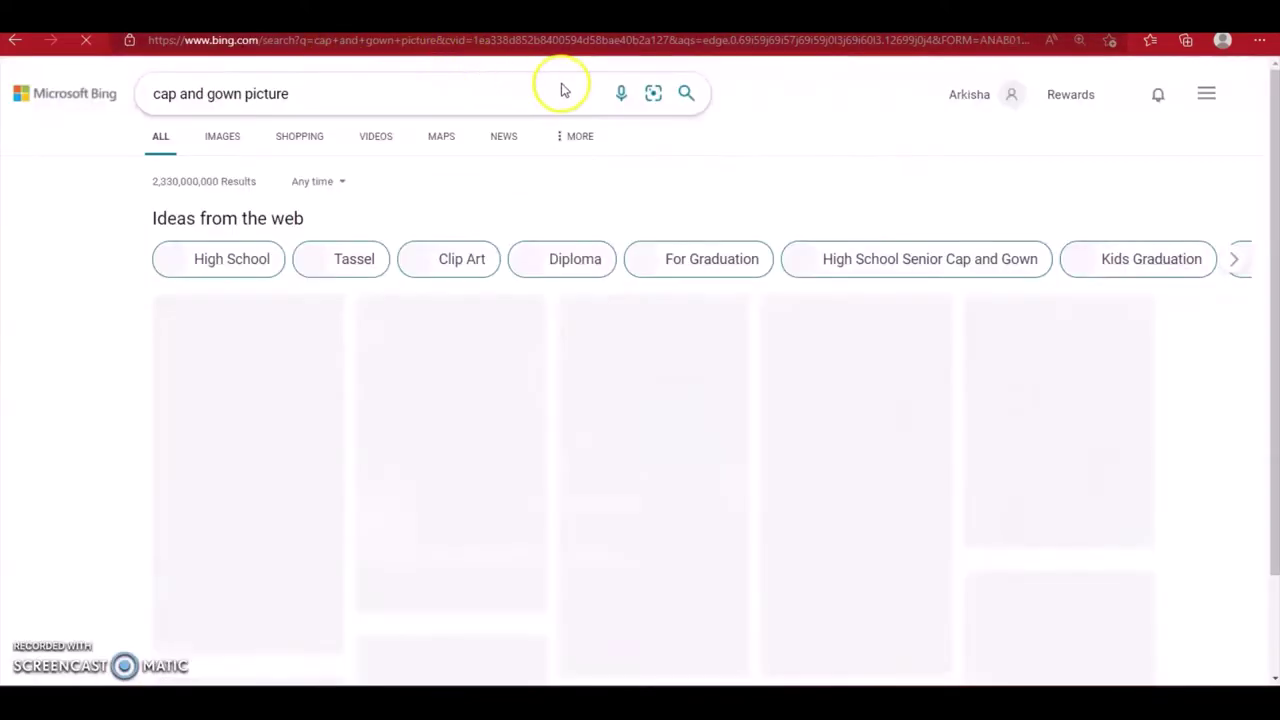
# Find the photo of the long-haired graduate in a red cap and gown among the image results and copy it
pyautogui.scroll(-5, 835, 385)
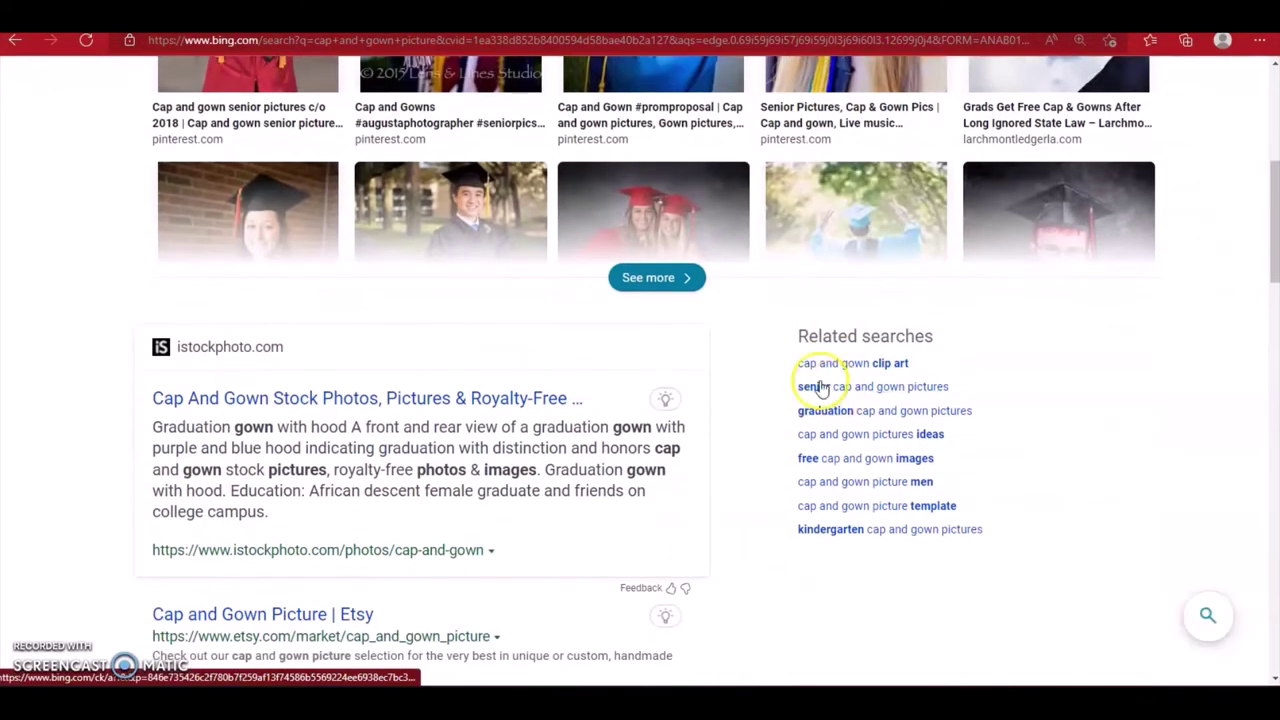
pyautogui.click(674, 278)
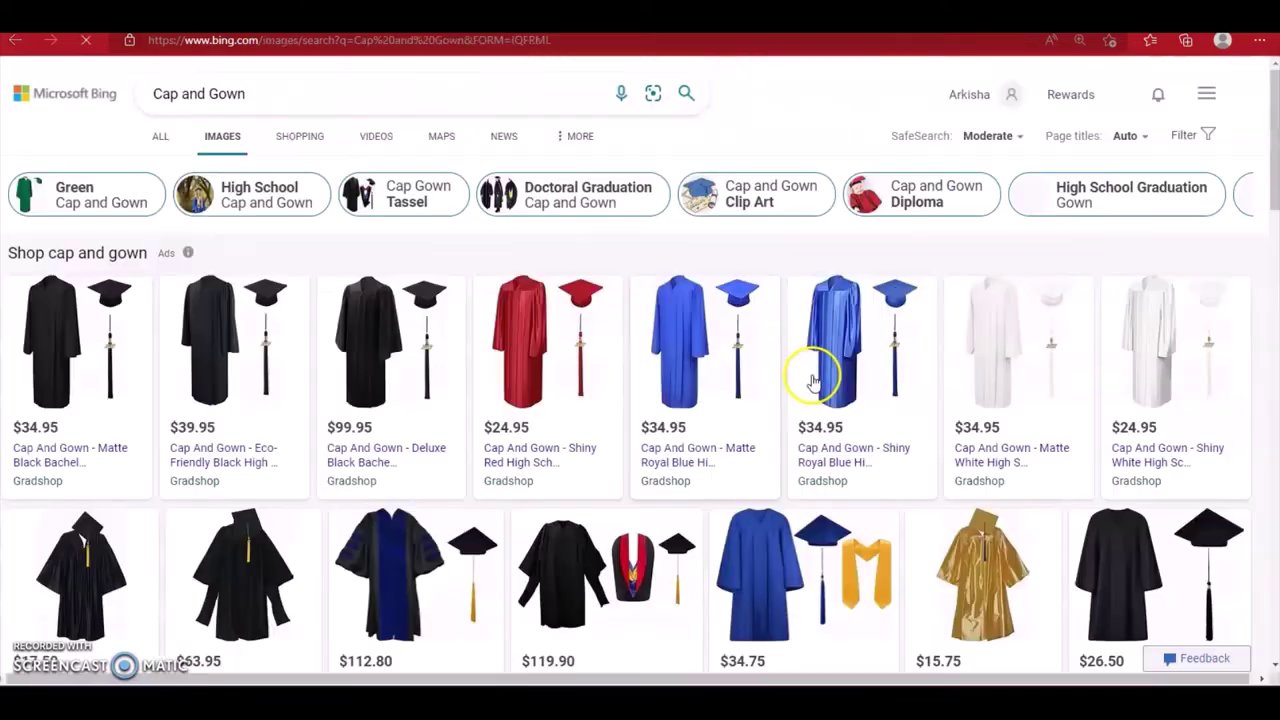
pyautogui.scroll(-1, 813, 376)
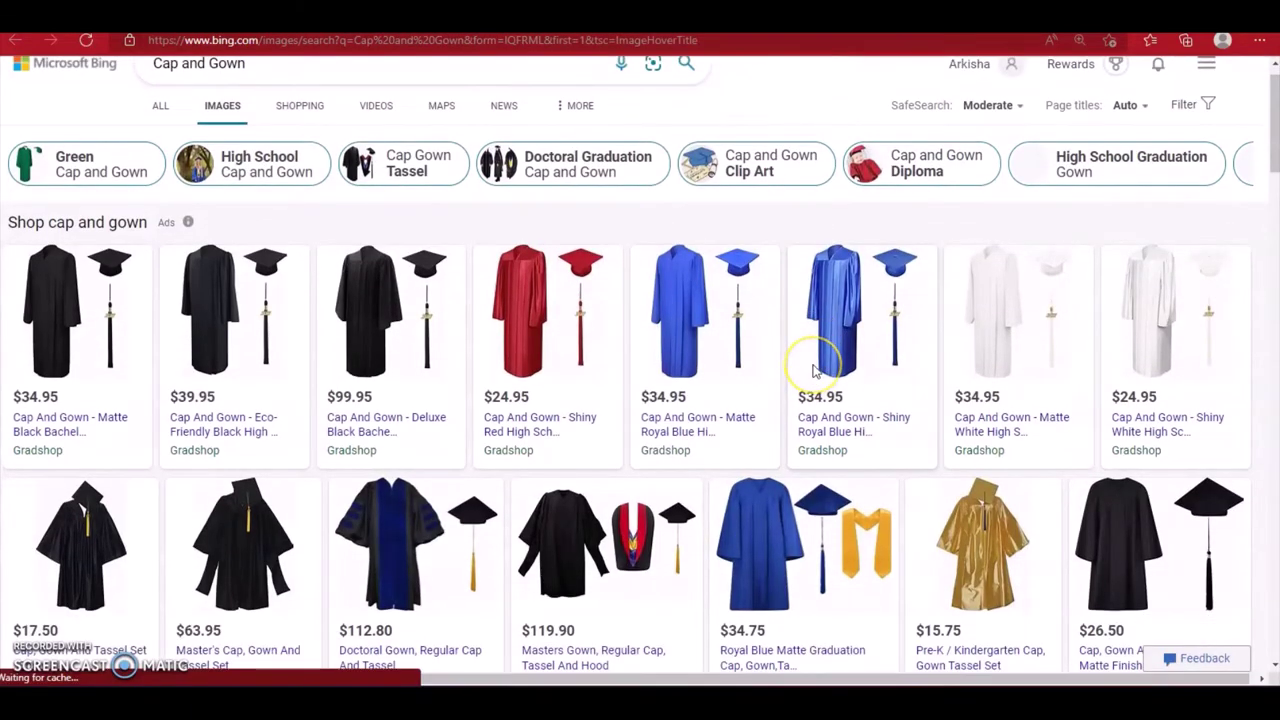
pyautogui.scroll(-10, 812, 360)
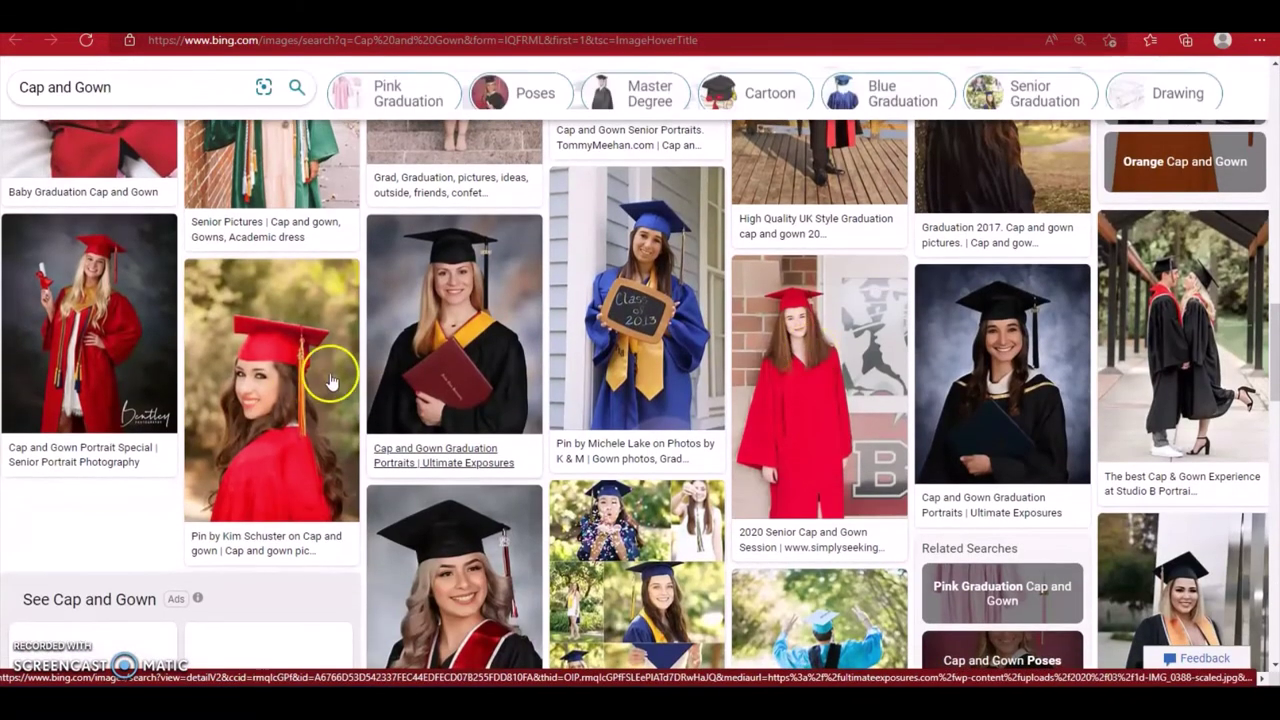
pyautogui.click(306, 371)
pyautogui.rightClick(470, 321)
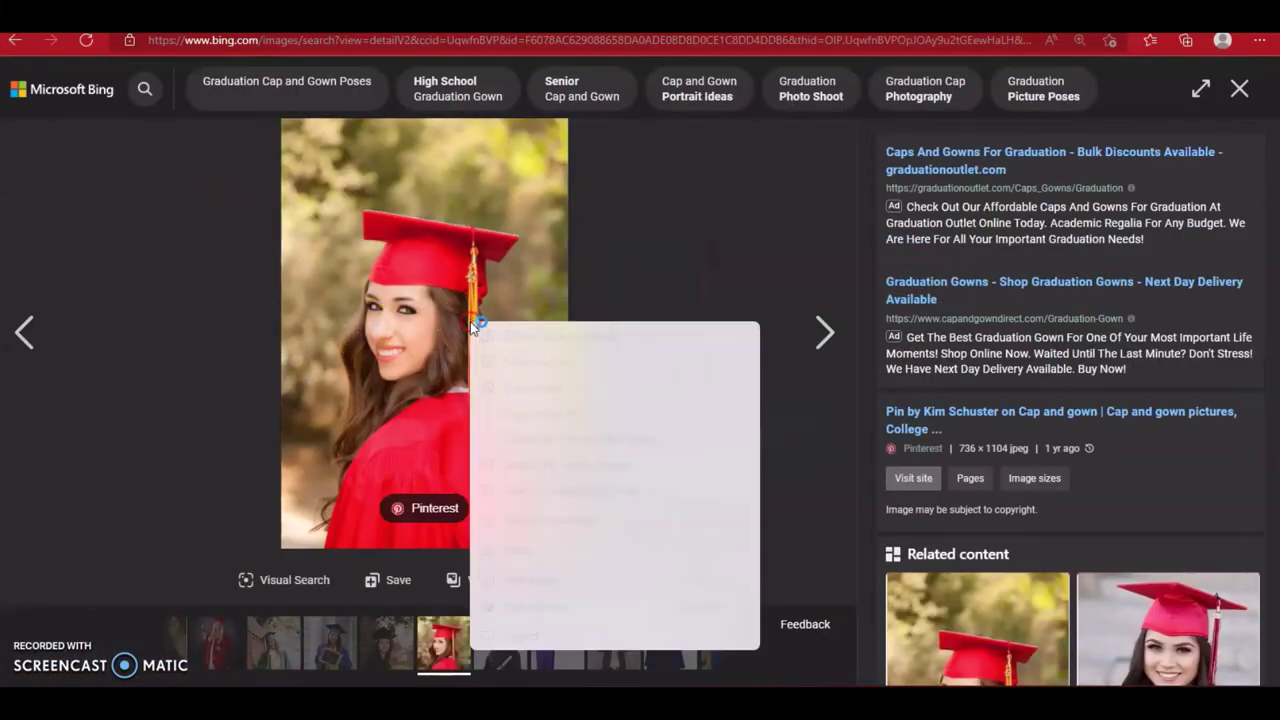
pyautogui.click(540, 388)
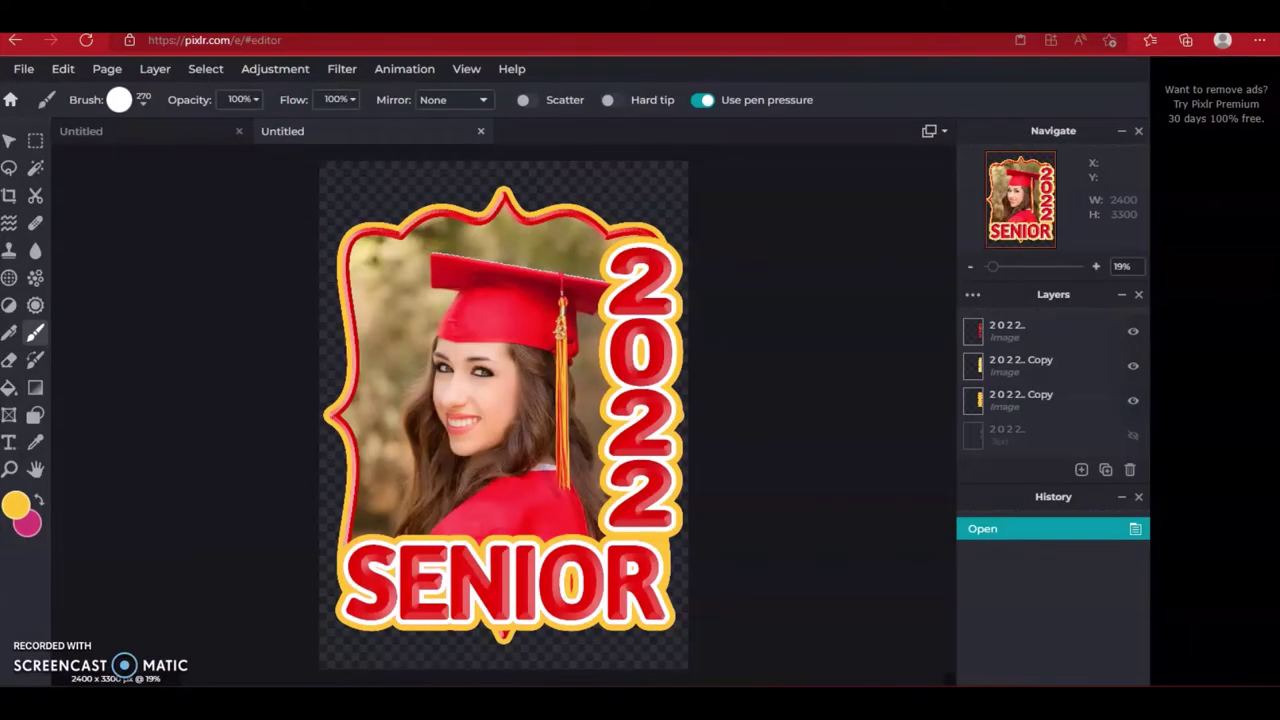
# Return to the Pixlr bracket-frame design and paste the copied graduate photo between the border and the yellow fill
pyautogui.click(174, 136)
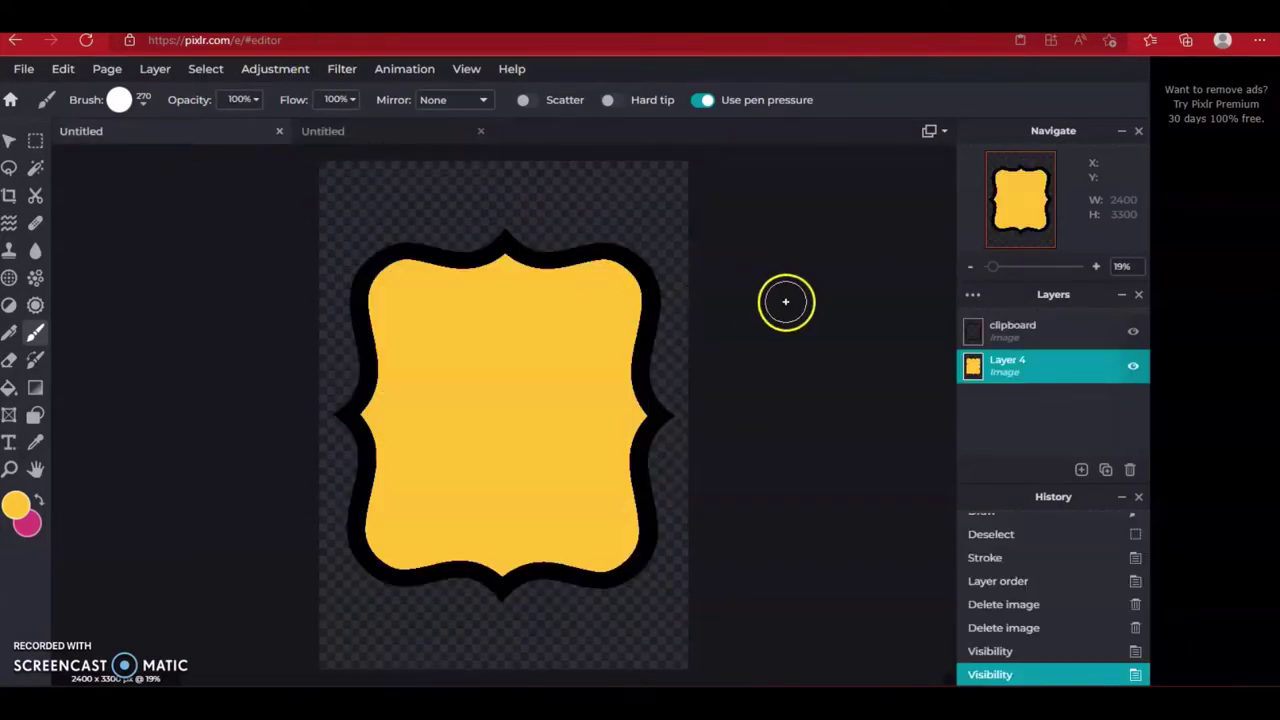
pyautogui.hotkey('ctrl', 'v')
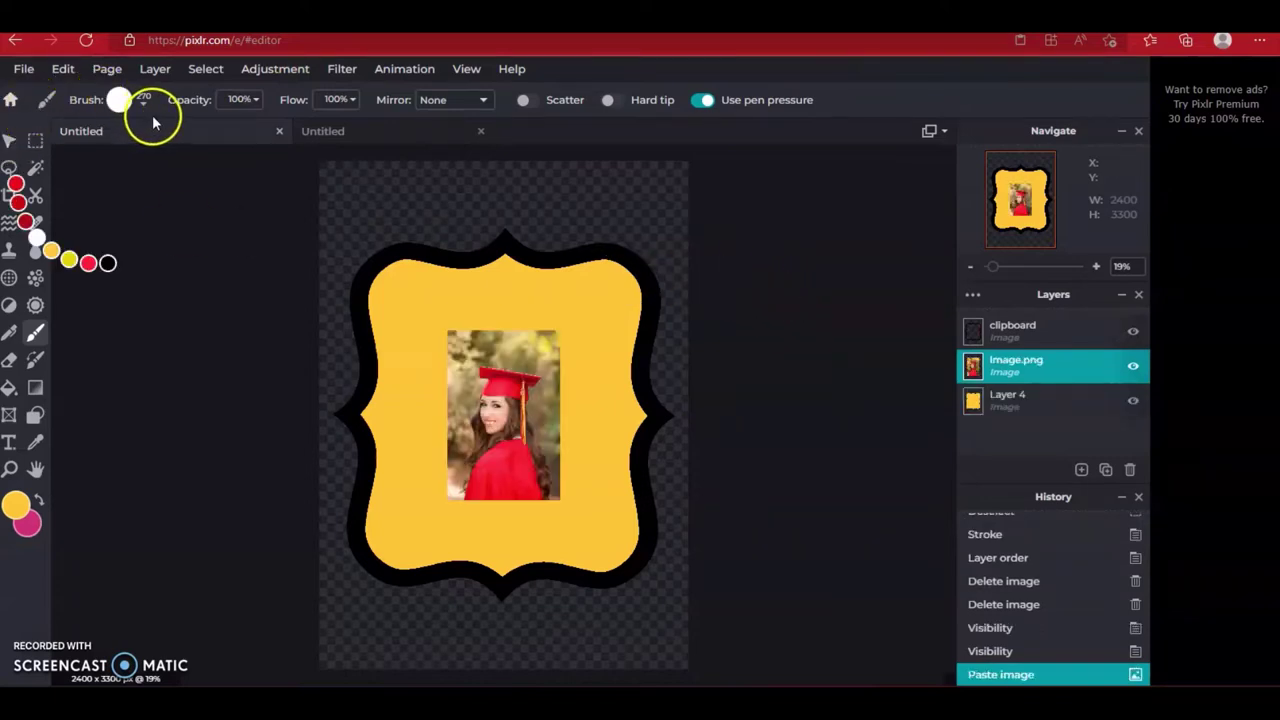
pyautogui.click(580, 486)
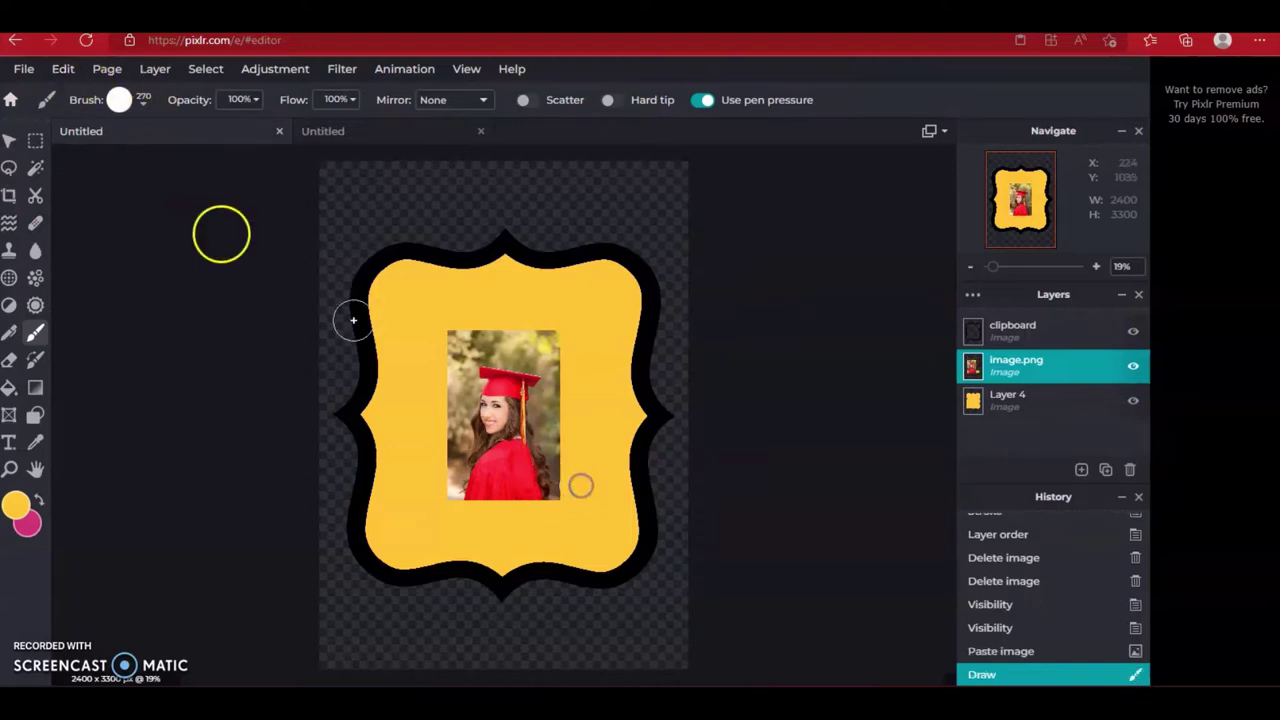
# Enlarge the pasted graduate photo proportionally with the Arrange tool so it spans most of the frame and page height
pyautogui.click(8, 140)
pyautogui.moveTo(511, 446); pyautogui.dragTo(587, 492)
pyautogui.hotkey('ctrl', 'z')
pyautogui.click(1028, 367)
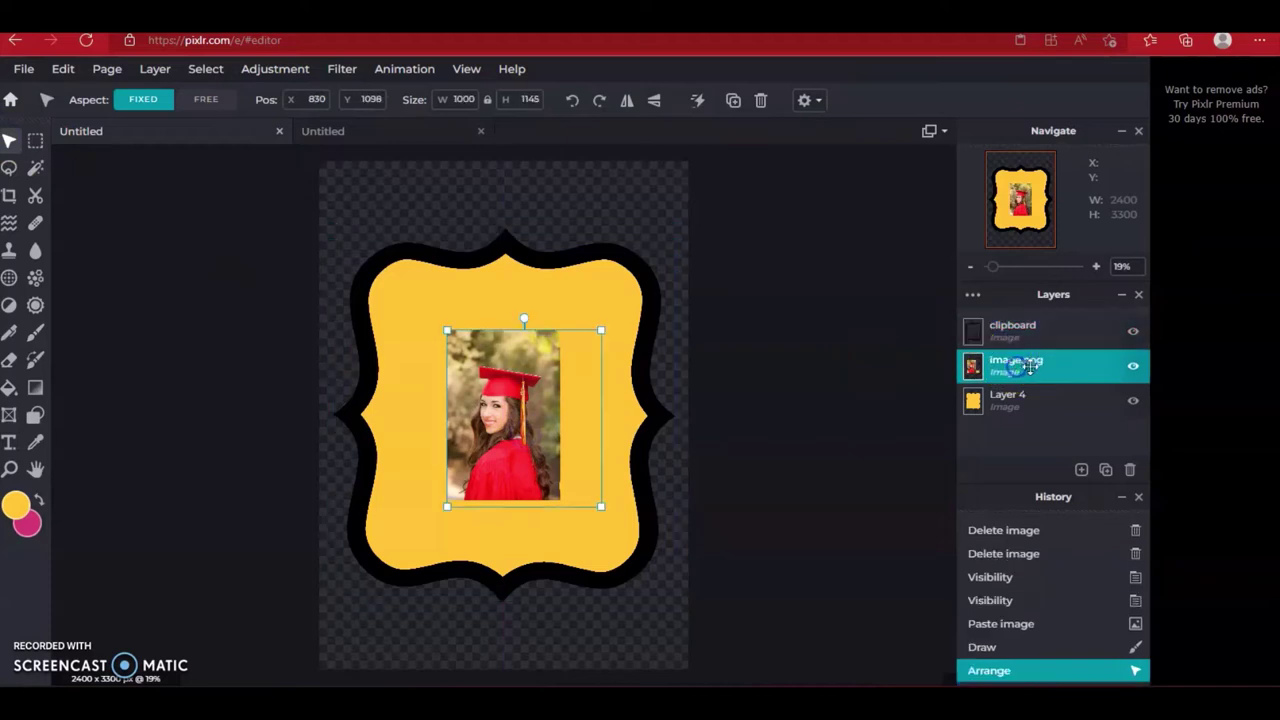
pyautogui.moveTo(600, 506); pyautogui.dragTo(751, 678)
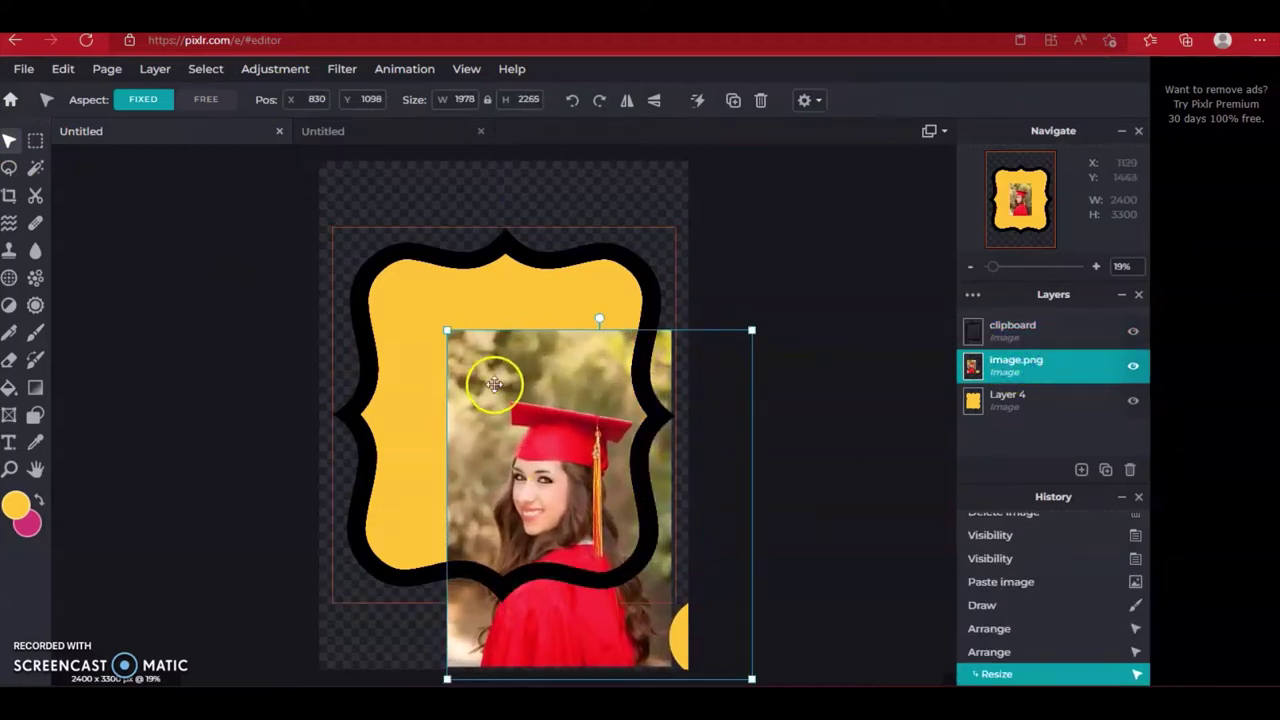
pyautogui.moveTo(447, 332); pyautogui.dragTo(348, 217)
pyautogui.moveTo(526, 403); pyautogui.dragTo(549, 385)
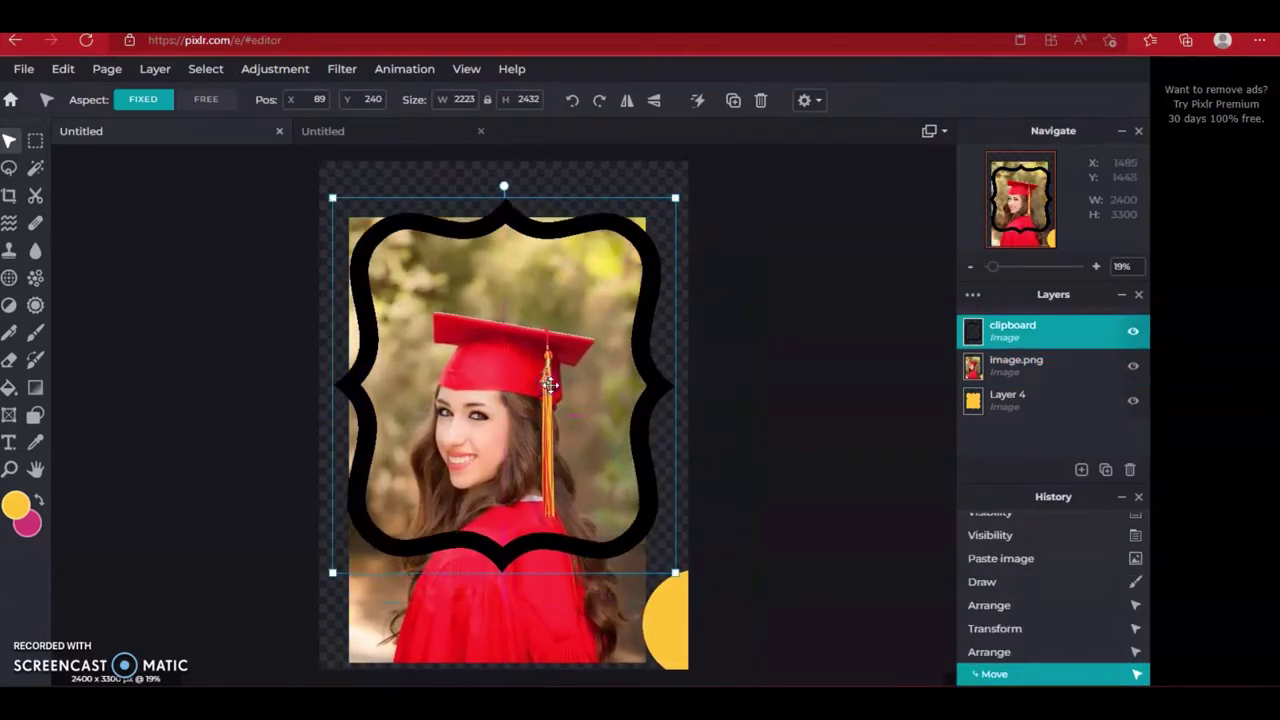
pyautogui.hotkey('ctrl', 'z')
pyautogui.hotkey('ctrl', 'z')
# Undo the accidental move of the black border and lock its layer in position
pyautogui.click(1035, 343)
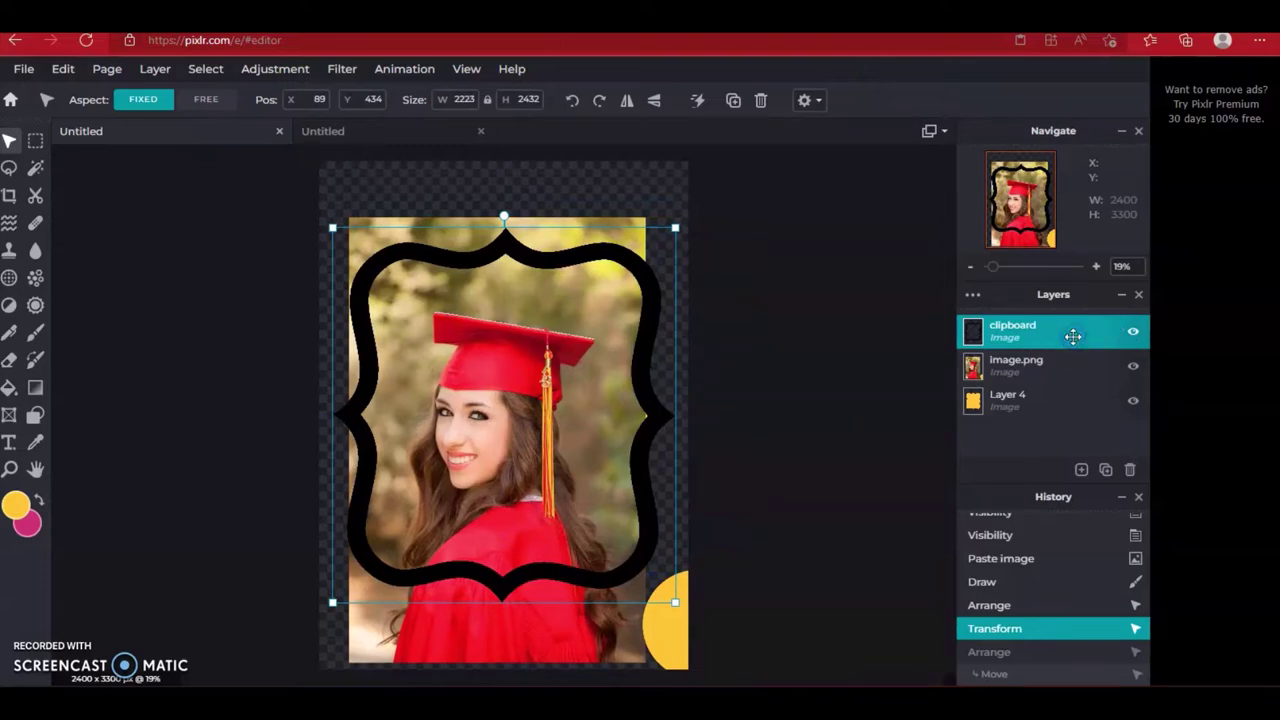
pyautogui.moveTo(1100, 338); pyautogui.dragTo(1053, 335)
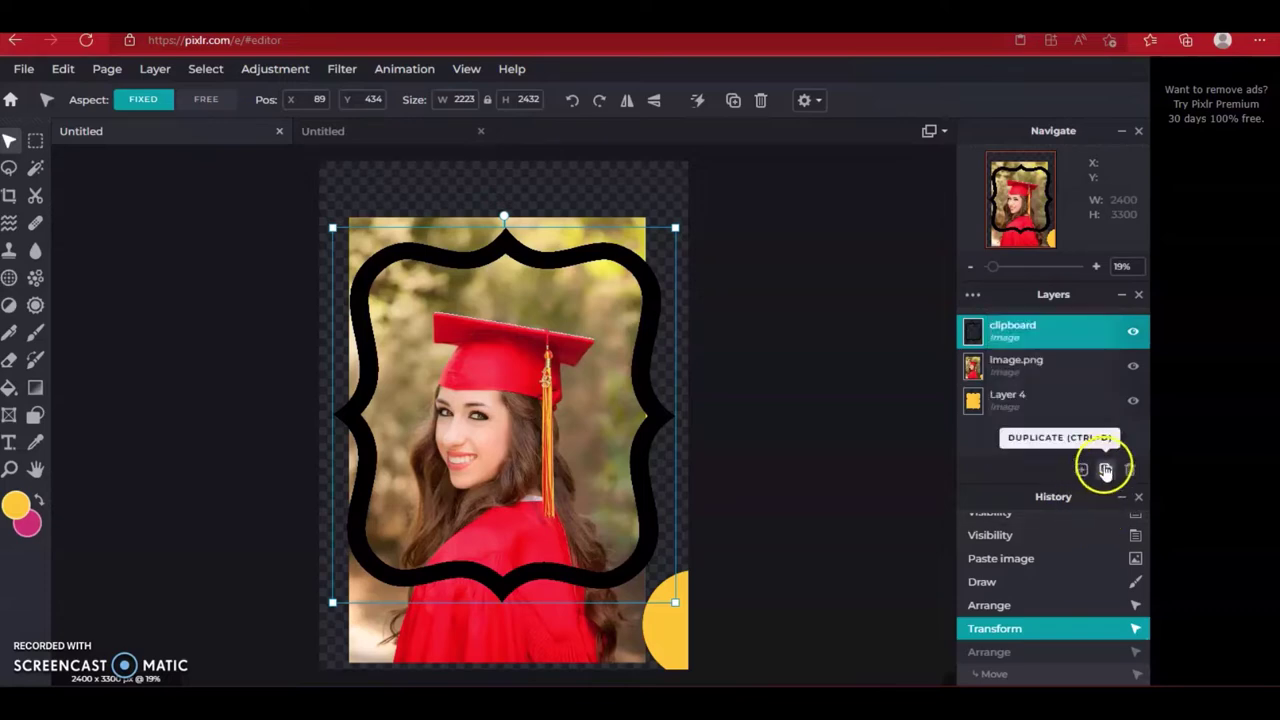
pyautogui.doubleClick(1073, 336)
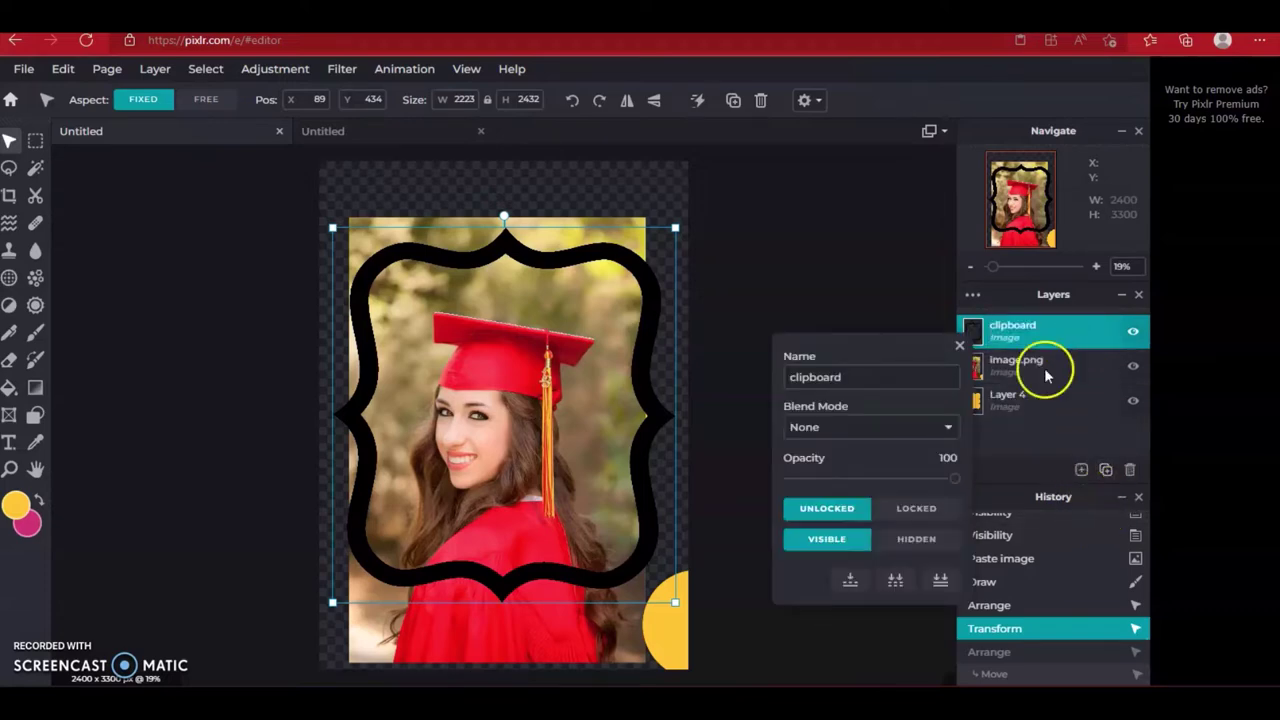
pyautogui.click(916, 508)
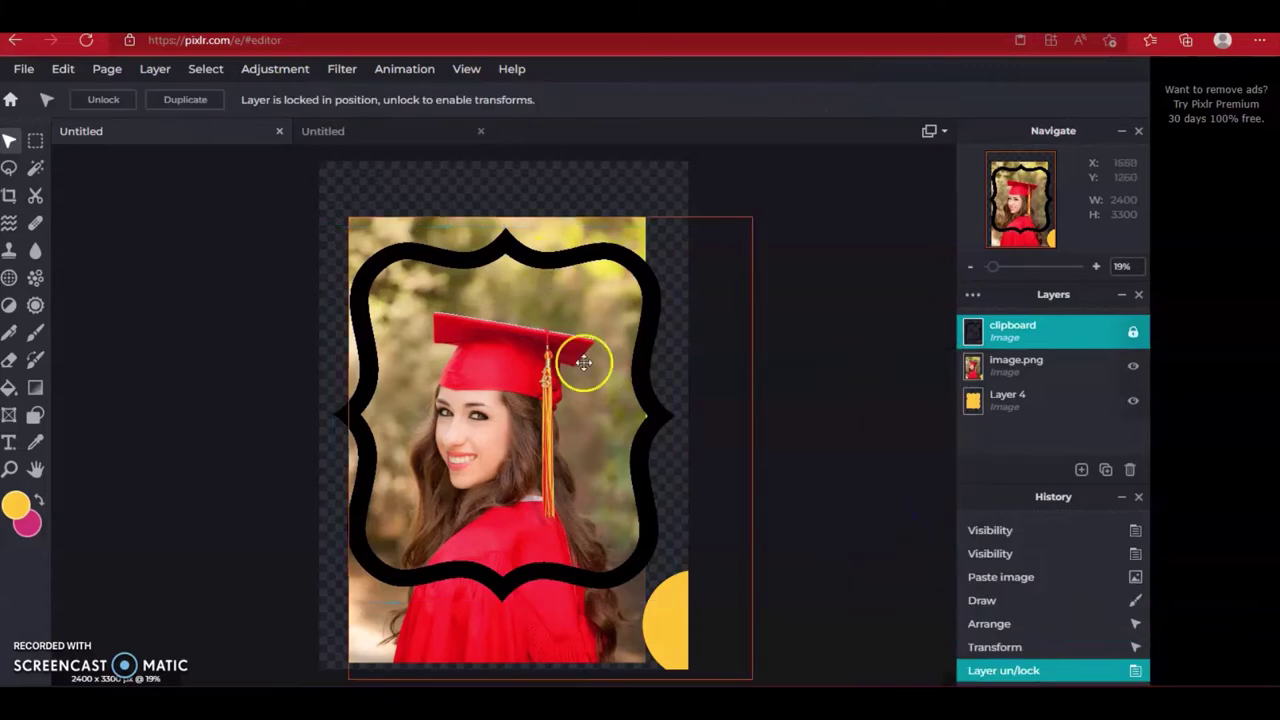
# Move the graduate photo layer up to about X 202, Y 152 so the cap and shoulders sit inside the frame
pyautogui.click(1023, 362)
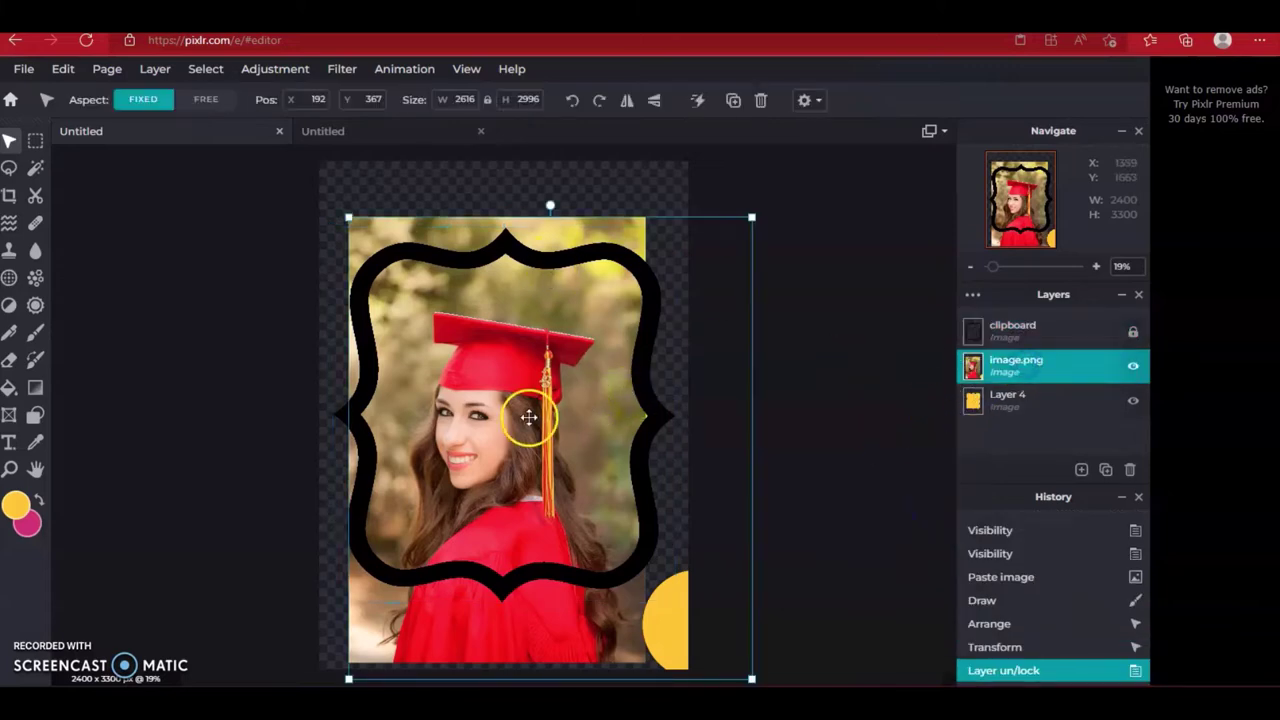
pyautogui.moveTo(526, 414); pyautogui.dragTo(530, 385)
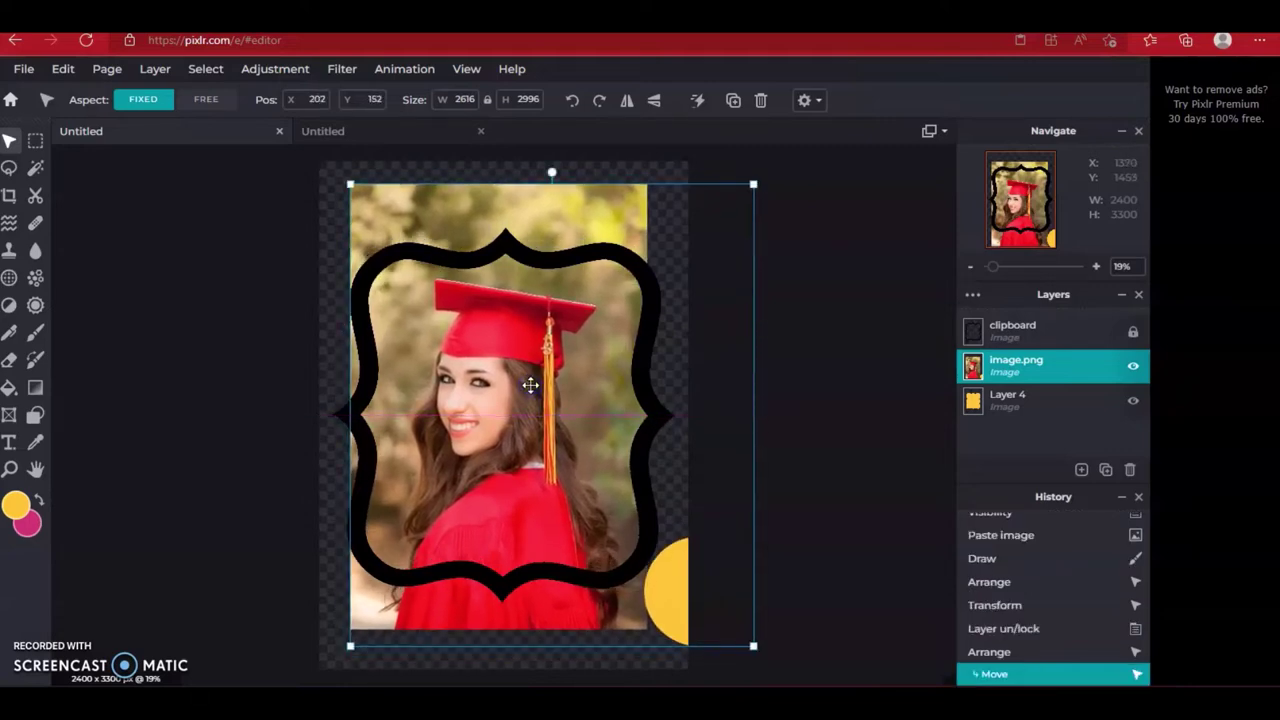
pyautogui.click(895, 340)
# Select the area enclosed by the black border on its layer with the Wand tool at tolerance 32
pyautogui.click(1042, 336)
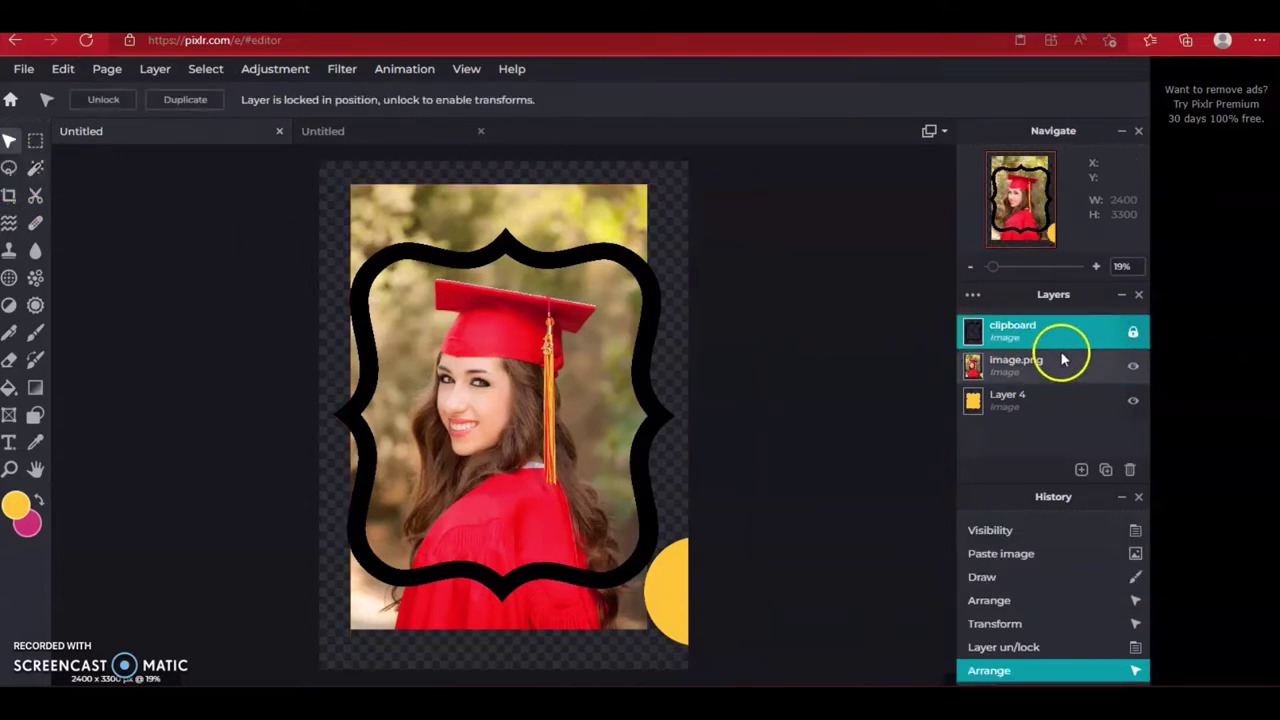
pyautogui.click(35, 167)
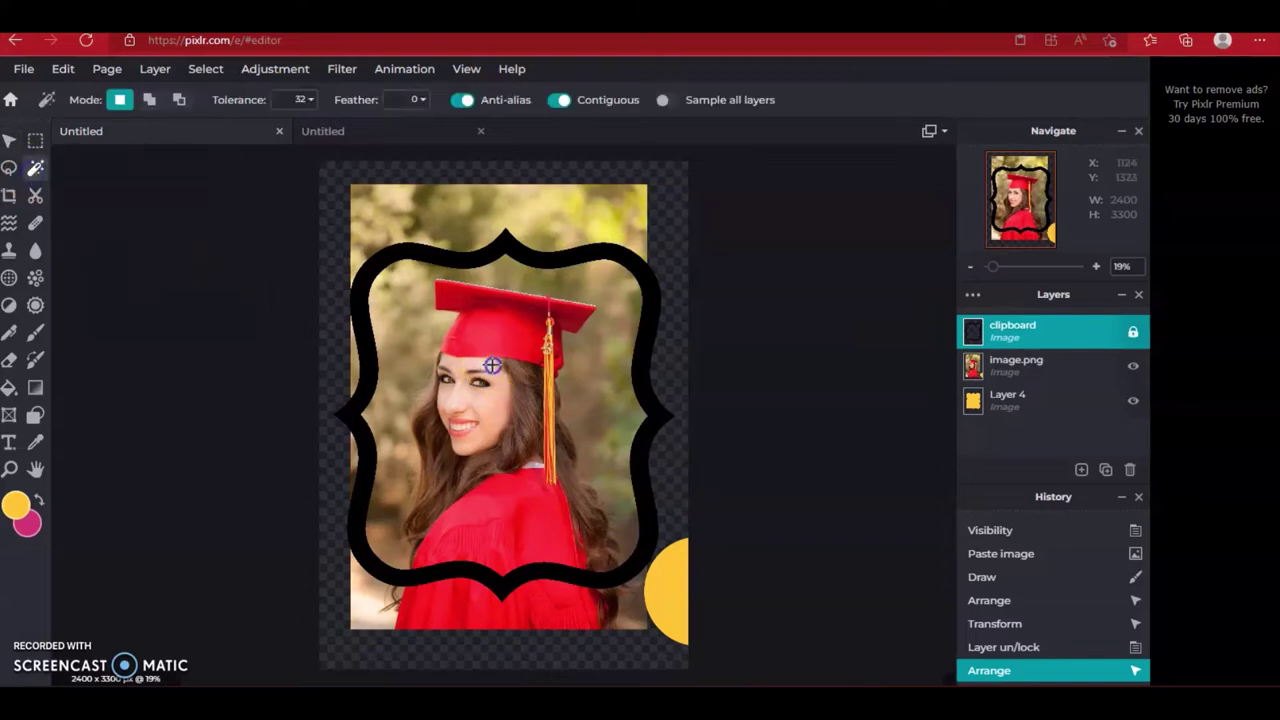
pyautogui.click(491, 367)
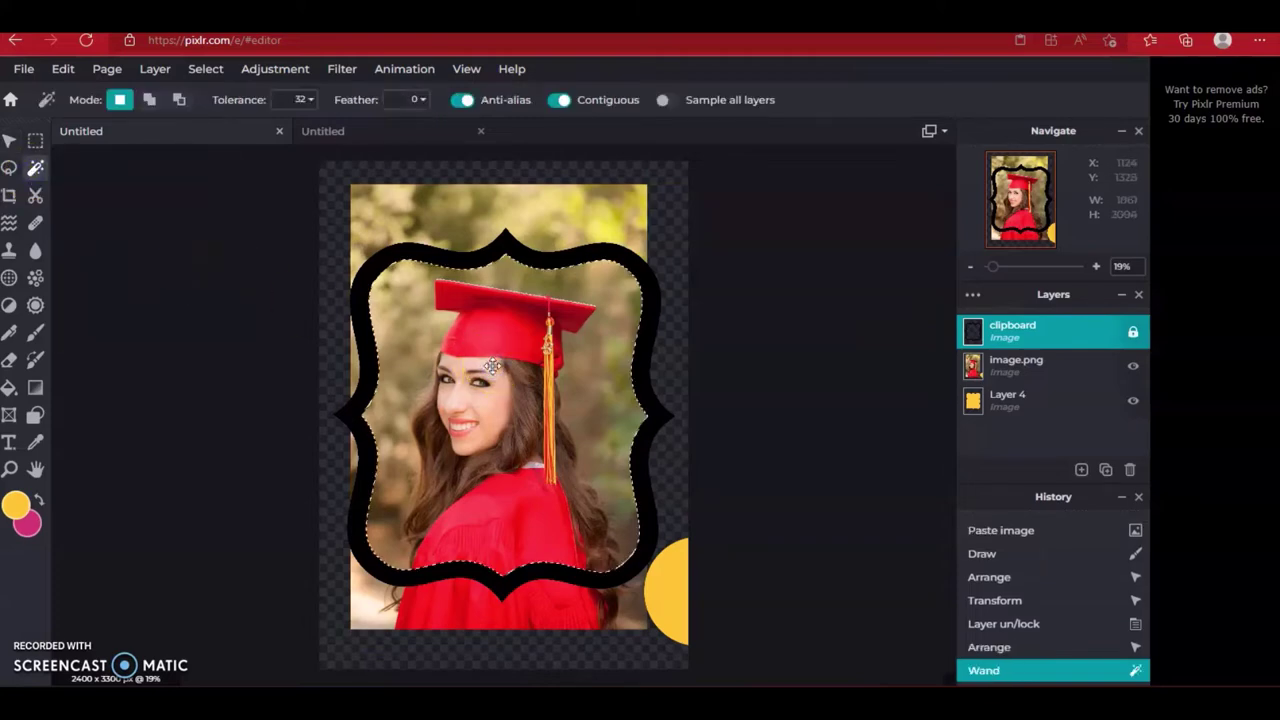
# Select the pixels of the yellow bracket-shaped fill on Layer 4
pyautogui.click(1049, 400)
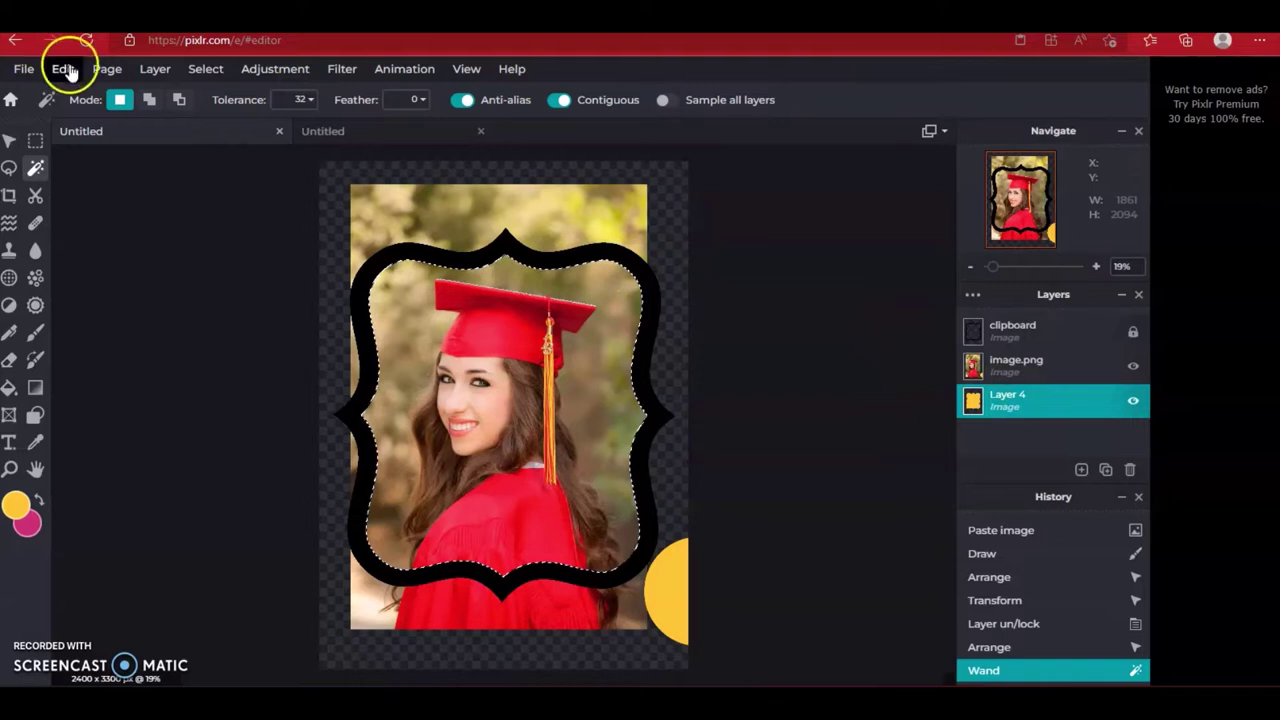
pyautogui.click(205, 70)
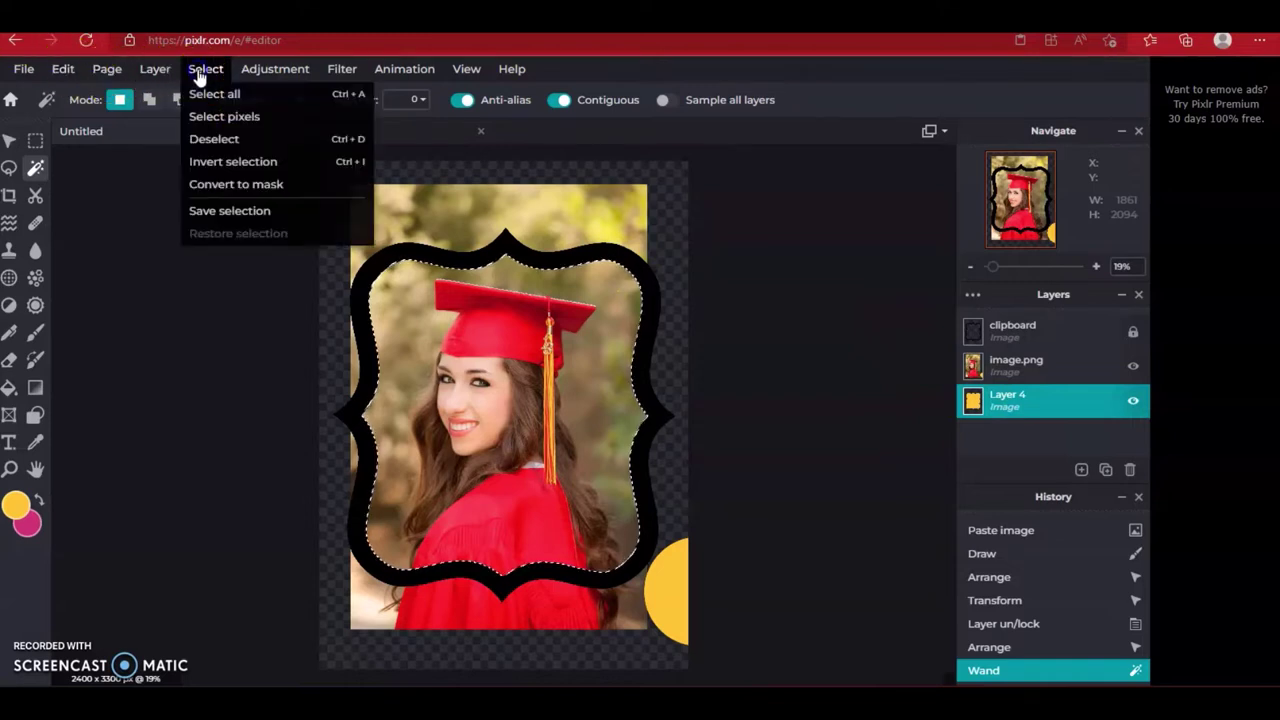
pyautogui.click(248, 120)
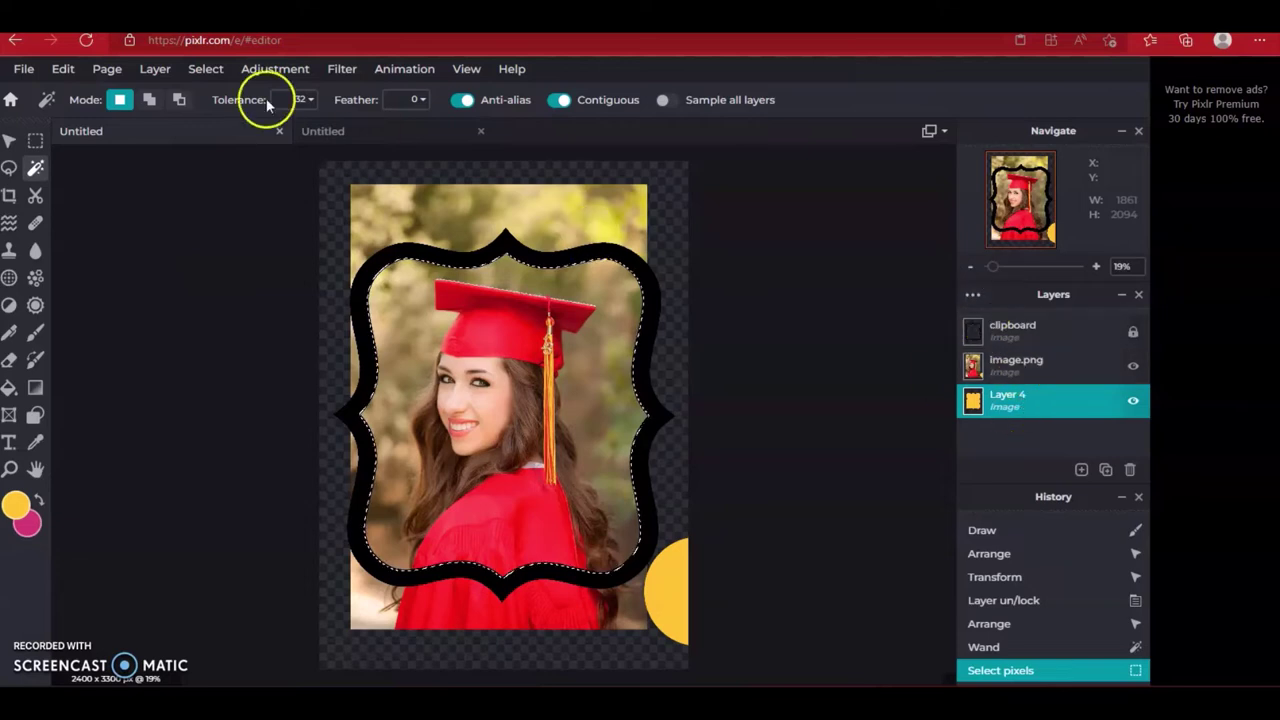
pyautogui.click(206, 69)
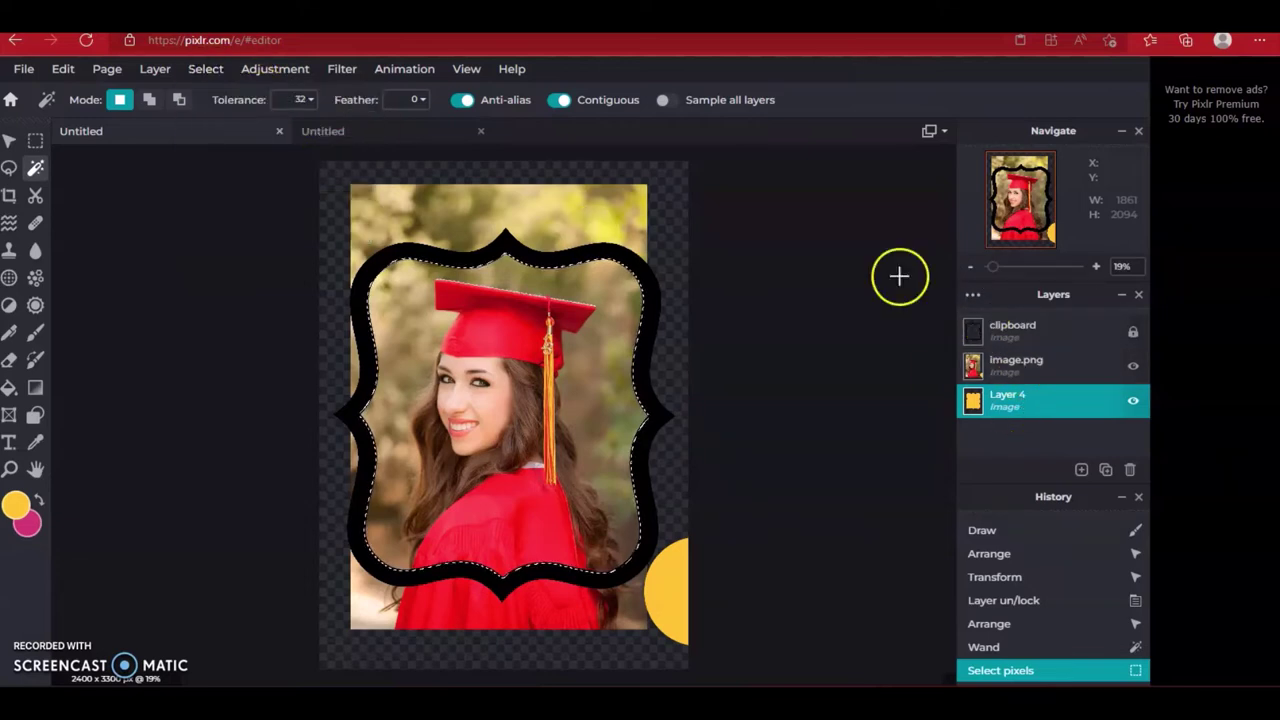
# Copy the part of the image.png graduate photo within the bracket-shaped selection and paste it as a new layer
pyautogui.click(62, 69)
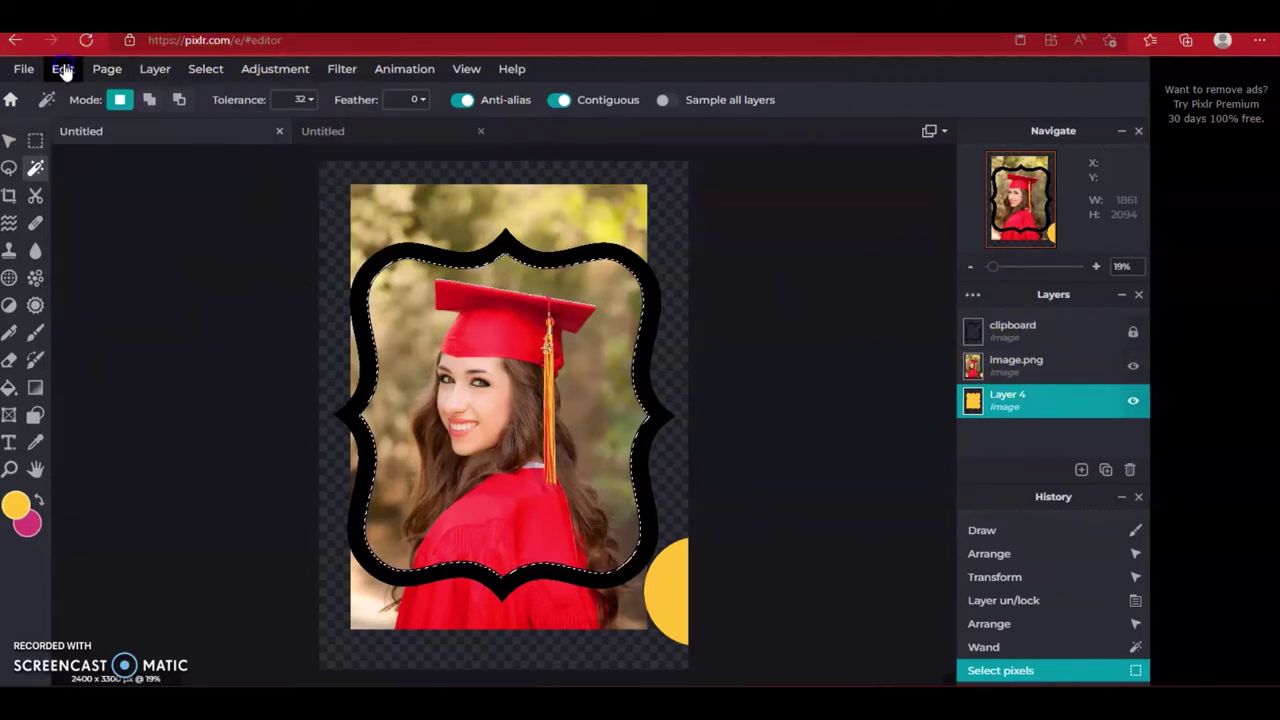
pyautogui.click(1032, 367)
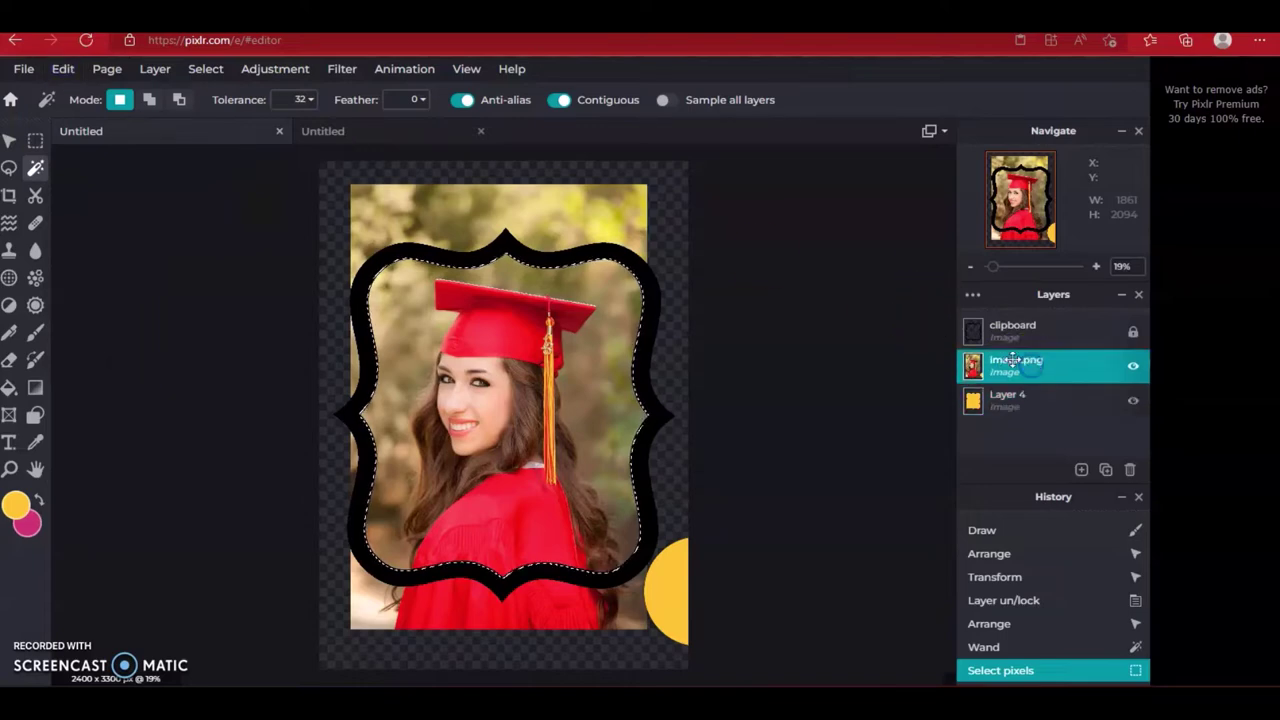
pyautogui.click(62, 70)
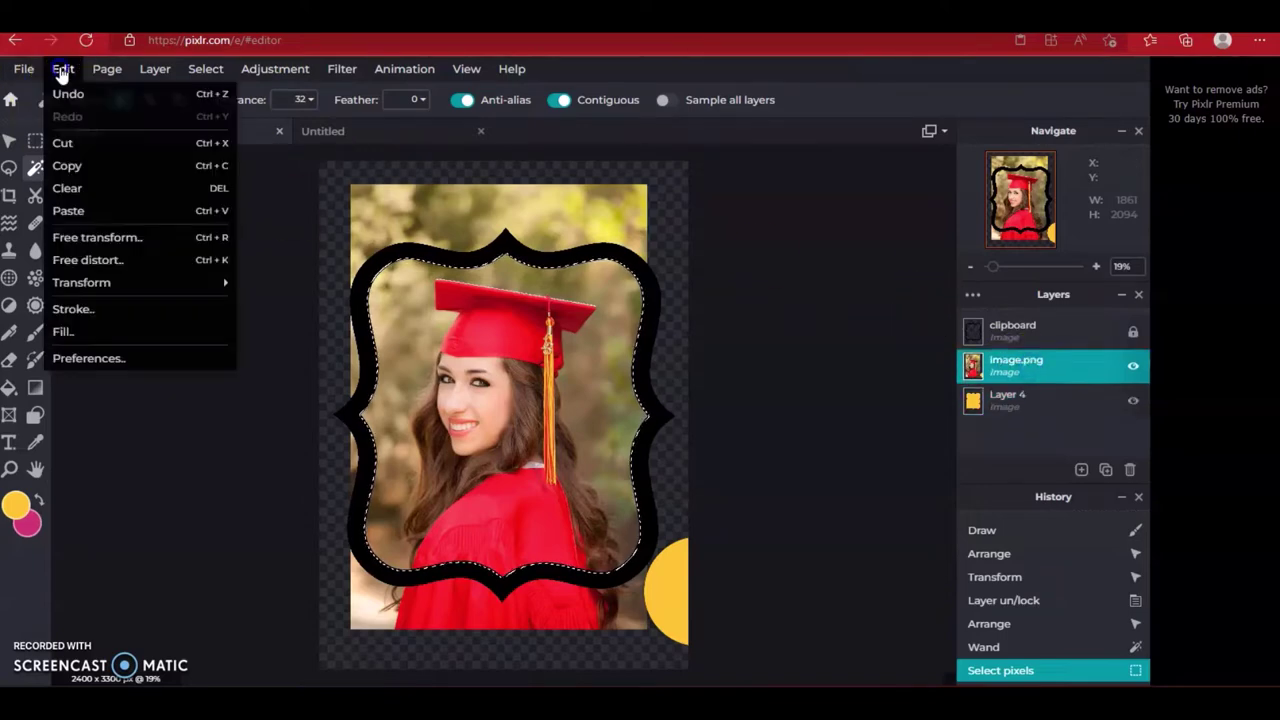
pyautogui.click(70, 165)
pyautogui.click(62, 70)
pyautogui.click(62, 70)
pyautogui.click(62, 70)
pyautogui.click(70, 210)
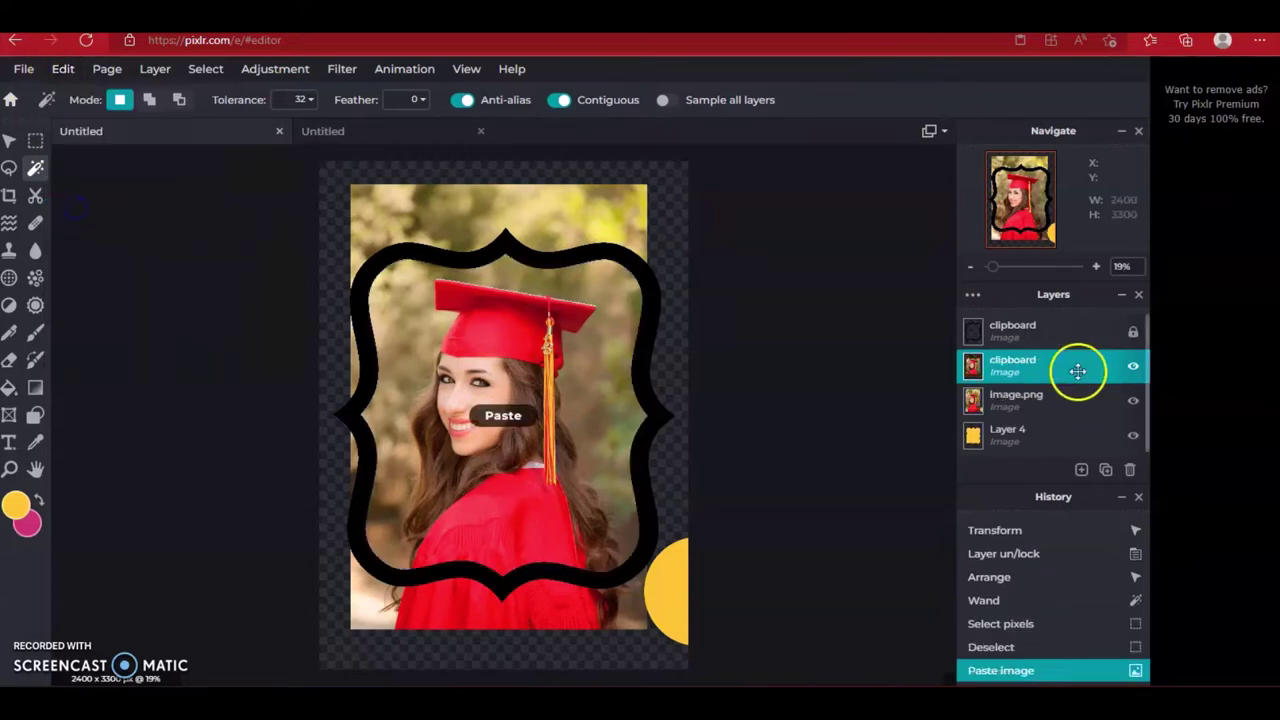
# Hide the full image.png photo layer and unlock the black border layer, leaving the border visible
pyautogui.click(1133, 401)
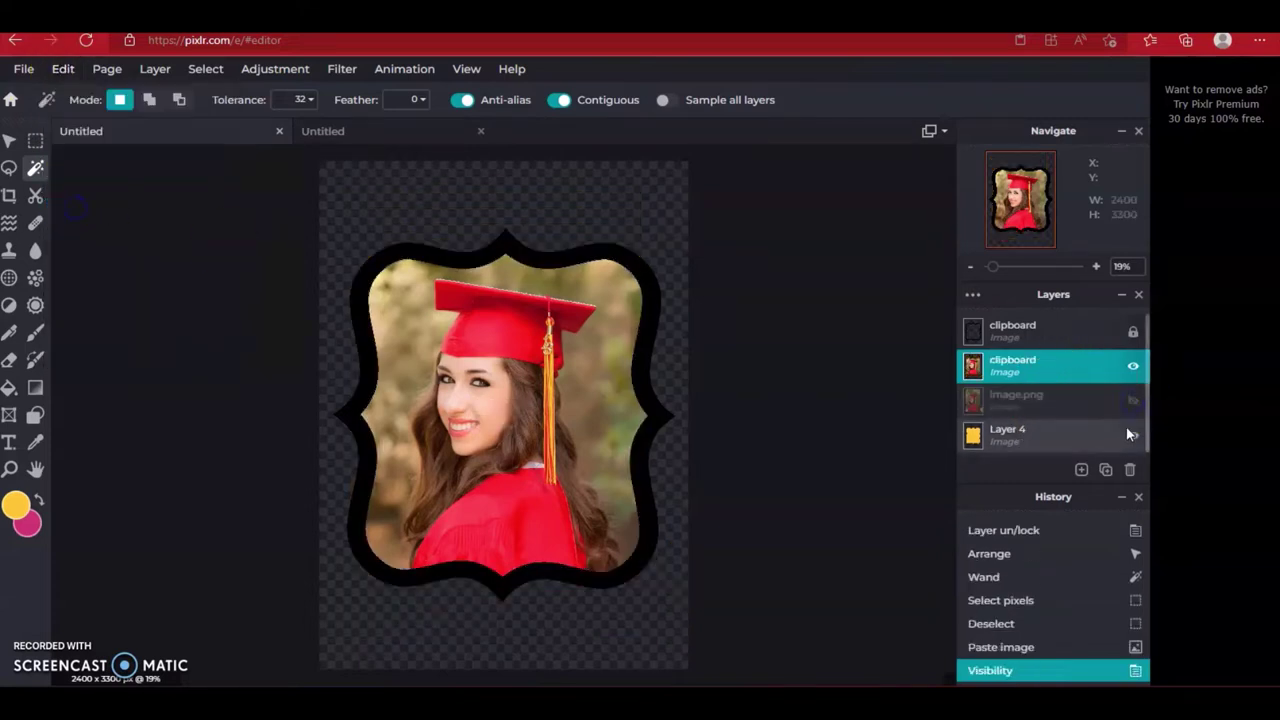
pyautogui.click(1132, 333)
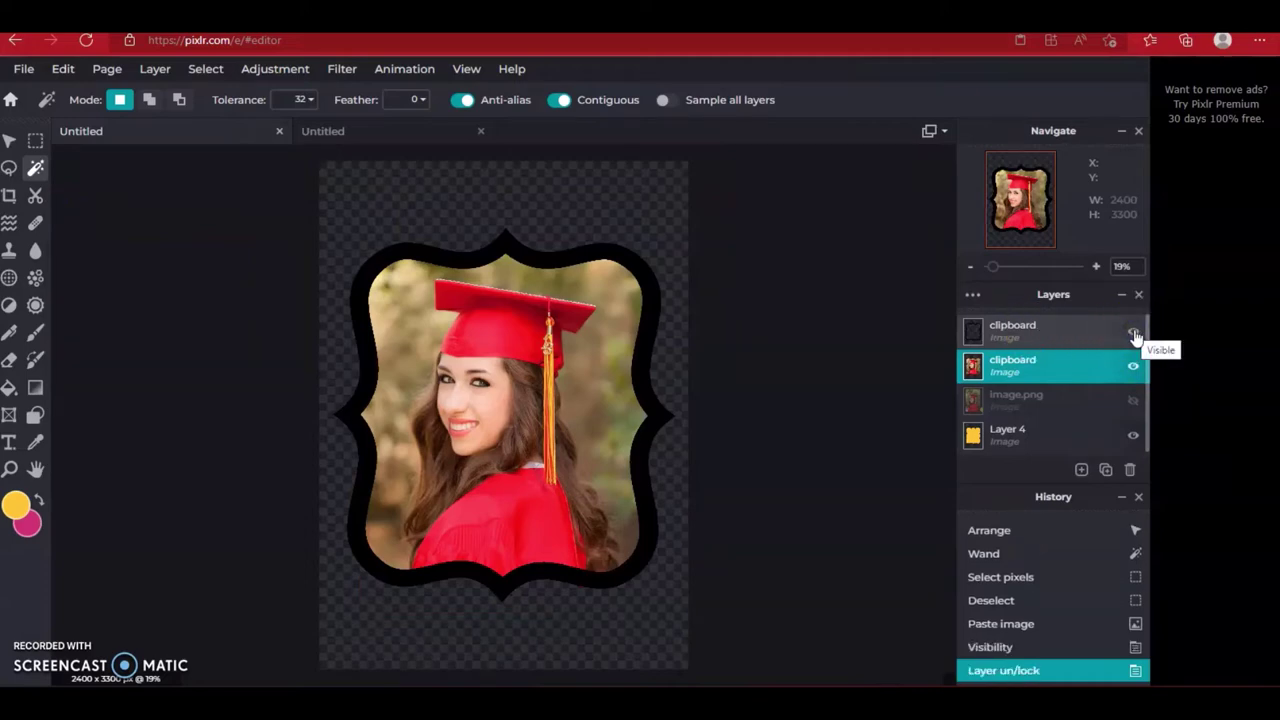
pyautogui.click(1134, 334)
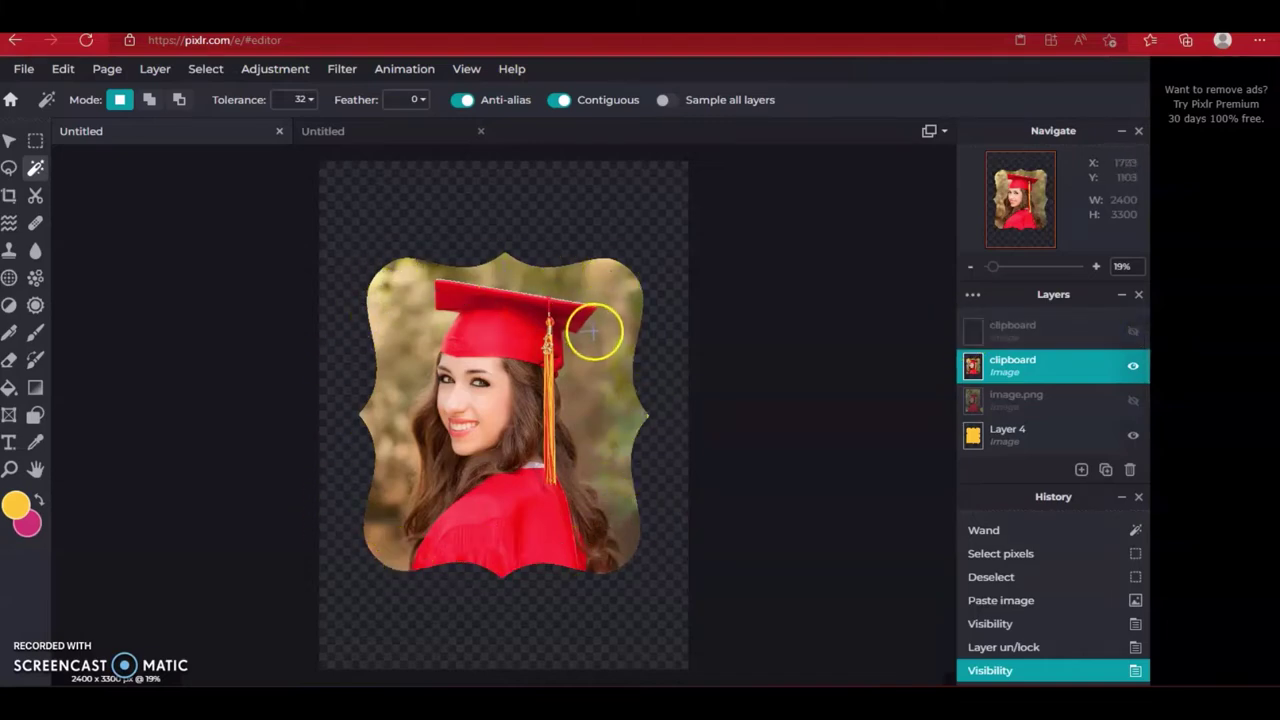
pyautogui.click(1134, 332)
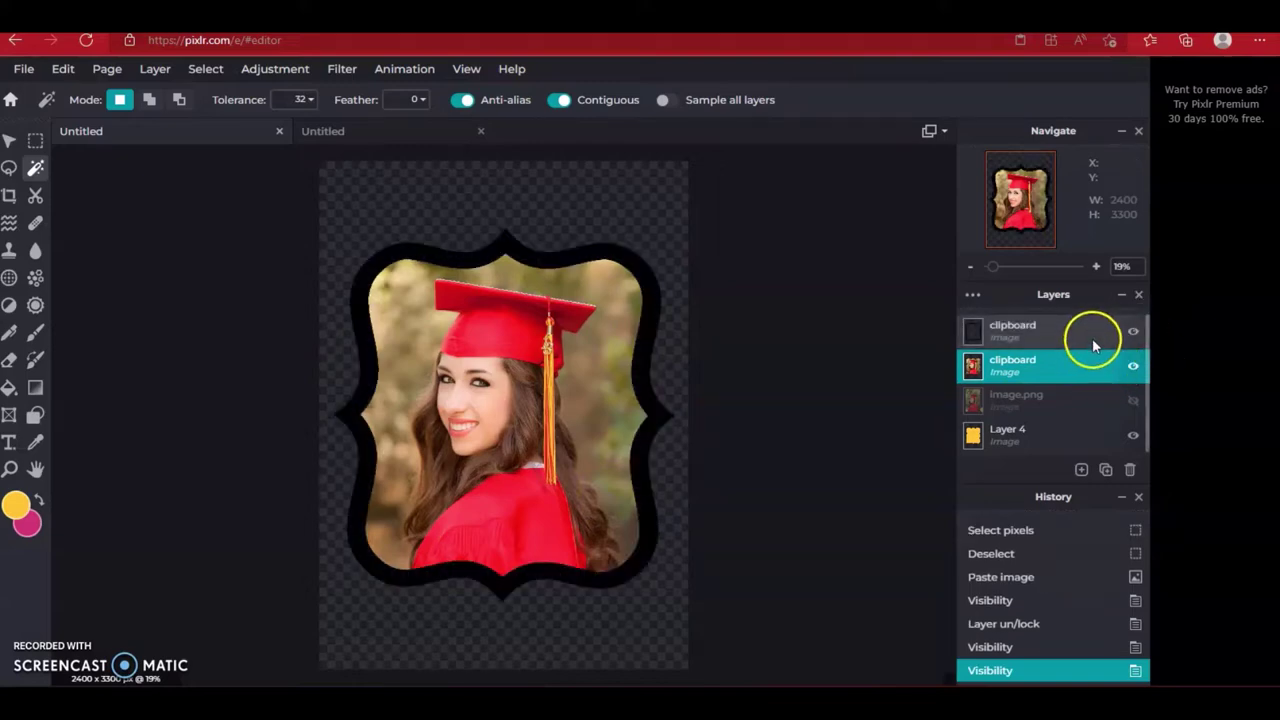
# Add an empty layer directly above the black border layer
pyautogui.click(1086, 335)
pyautogui.moveTo(1074, 337); pyautogui.dragTo(1000, 380)
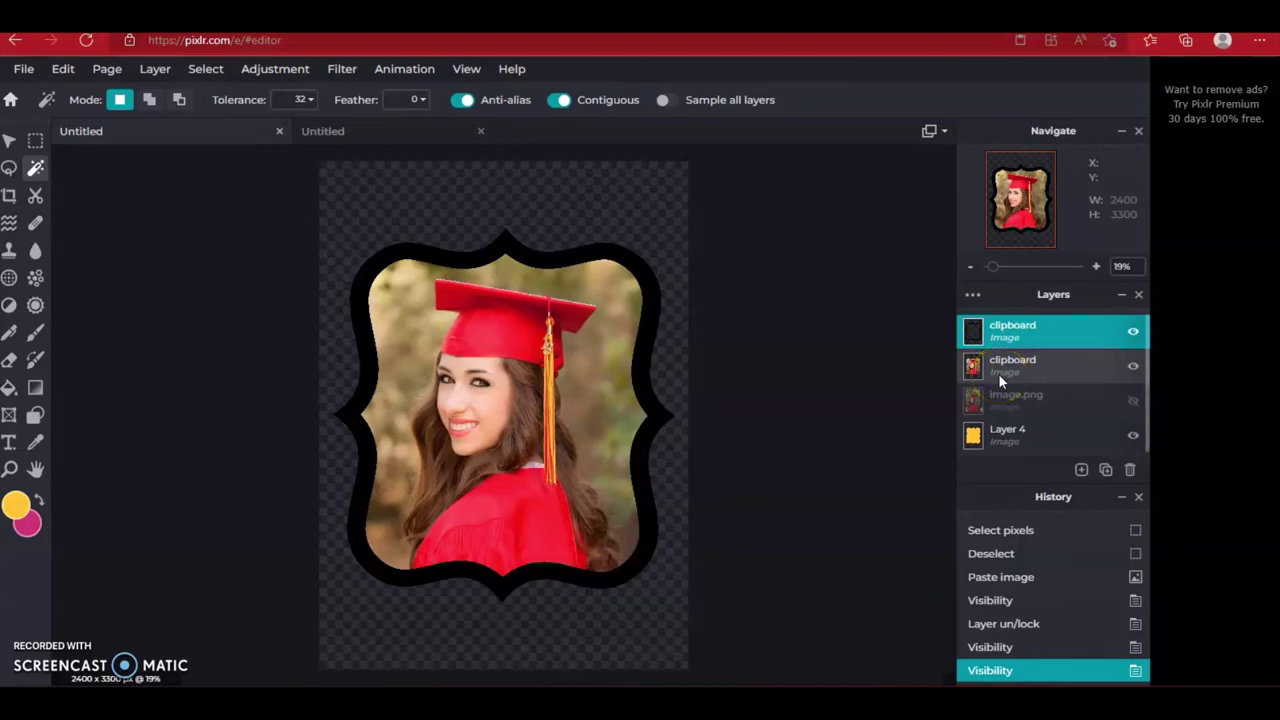
pyautogui.click(1081, 469)
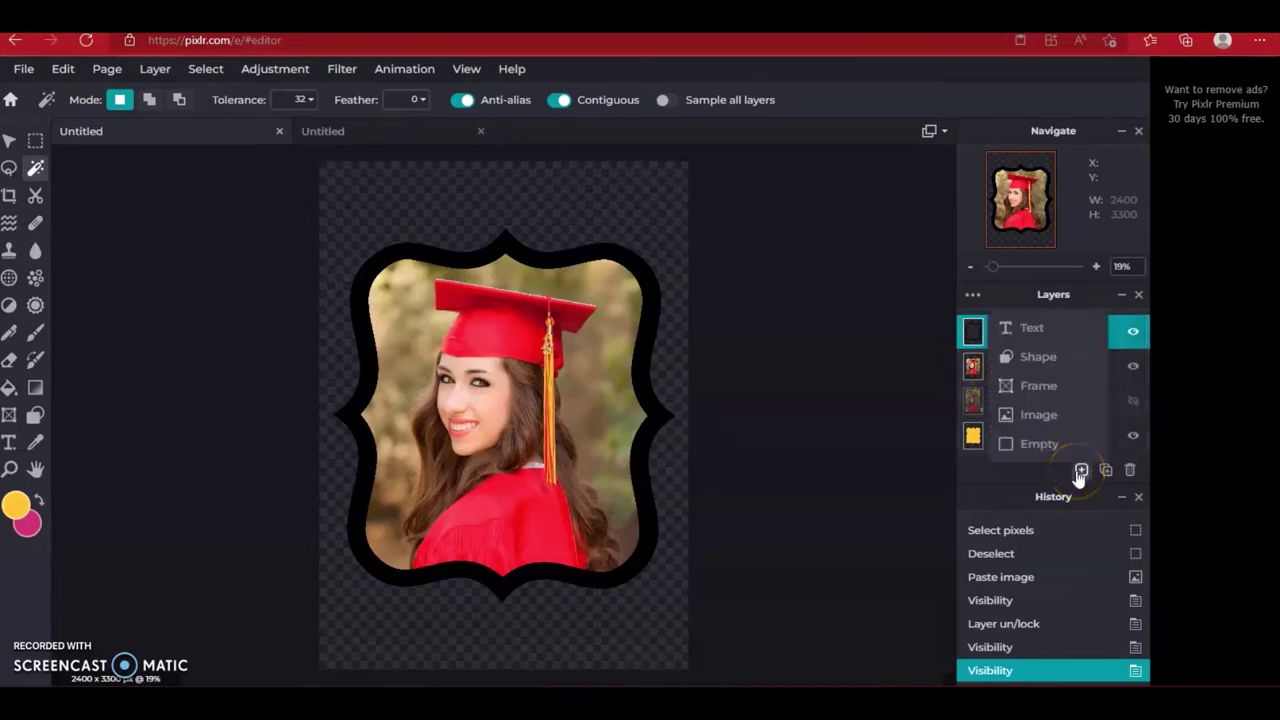
pyautogui.click(1080, 470)
pyautogui.click(1082, 471)
pyautogui.click(1040, 444)
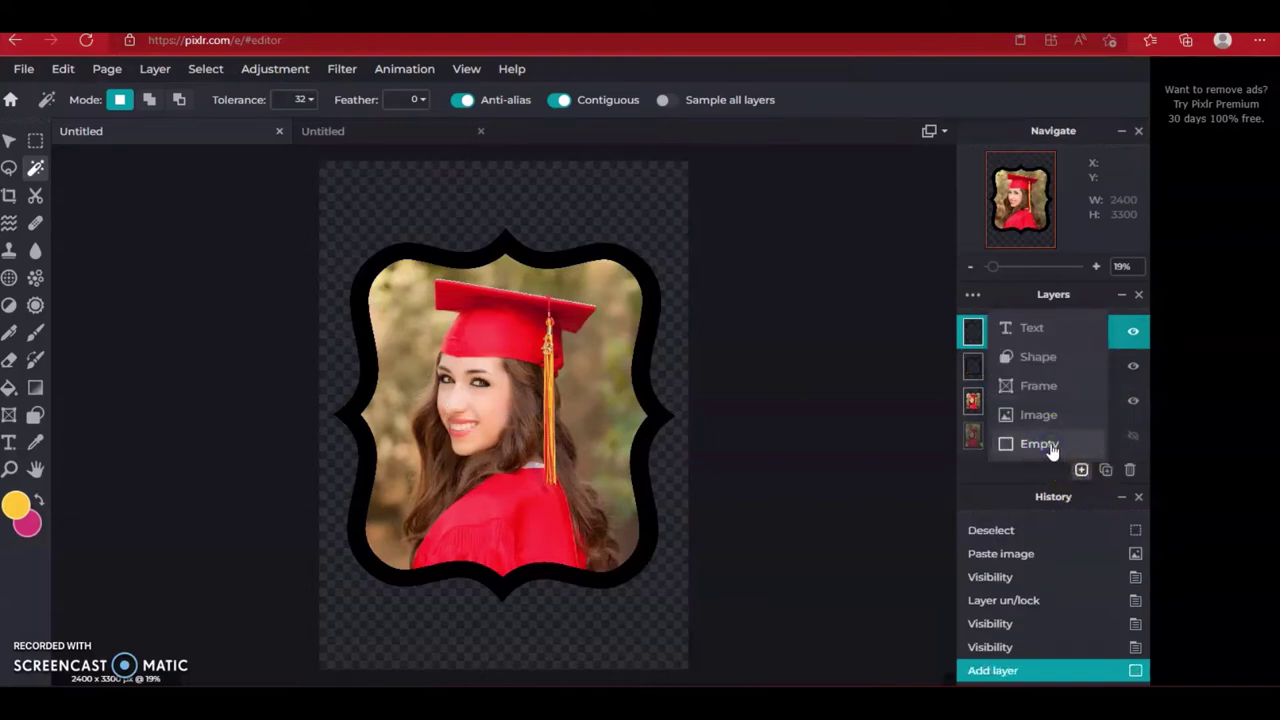
pyautogui.click(957, 336)
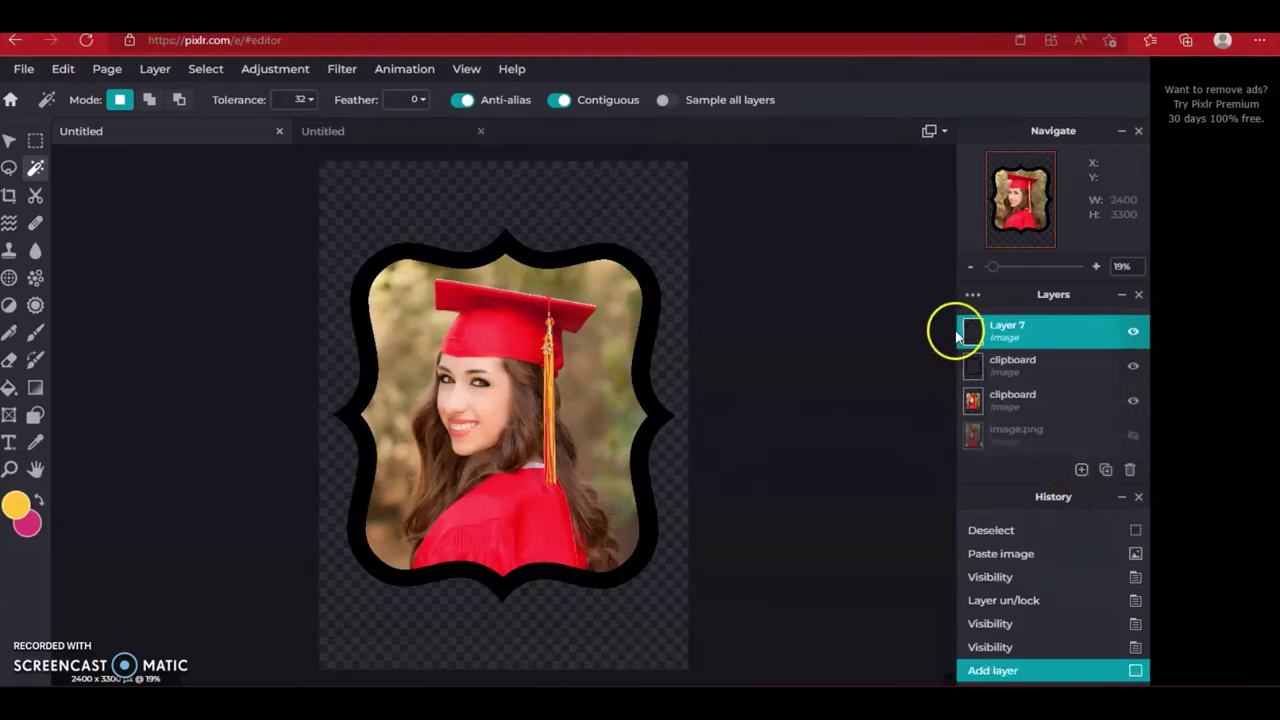
# Add a new text layer reading "SENIOR" over the framed photo
pyautogui.click(8, 446)
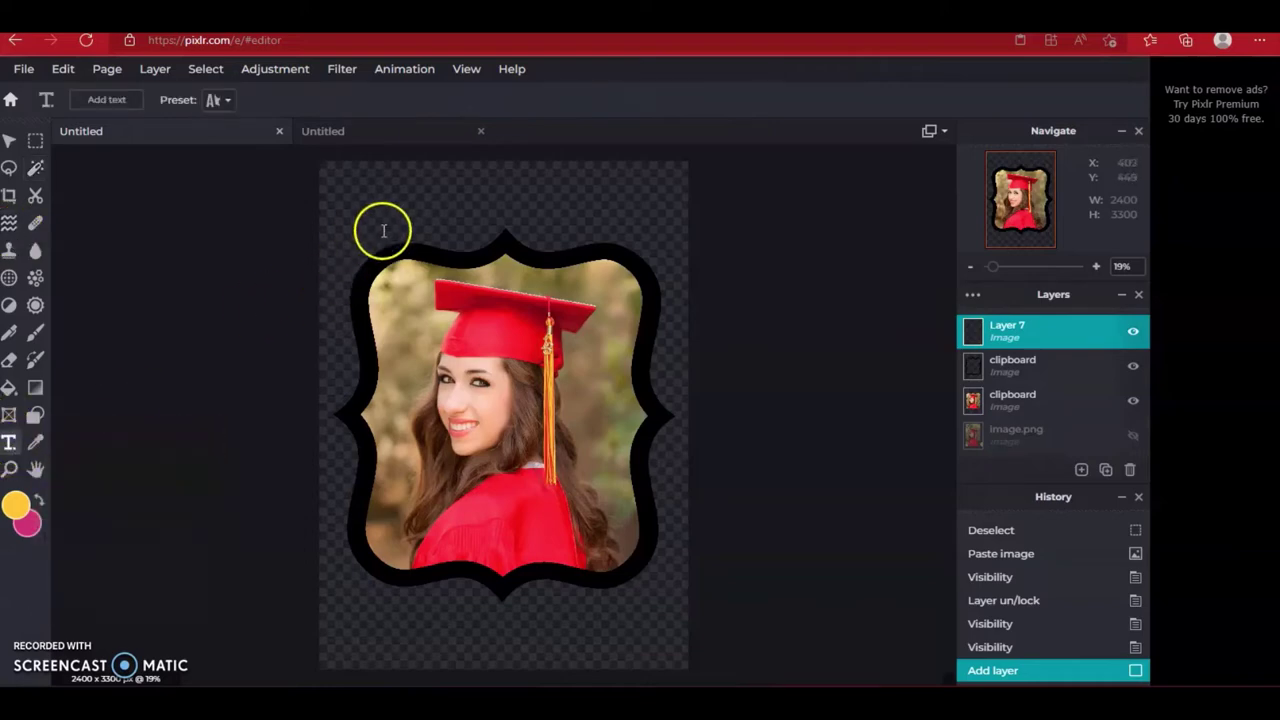
pyautogui.click(403, 334)
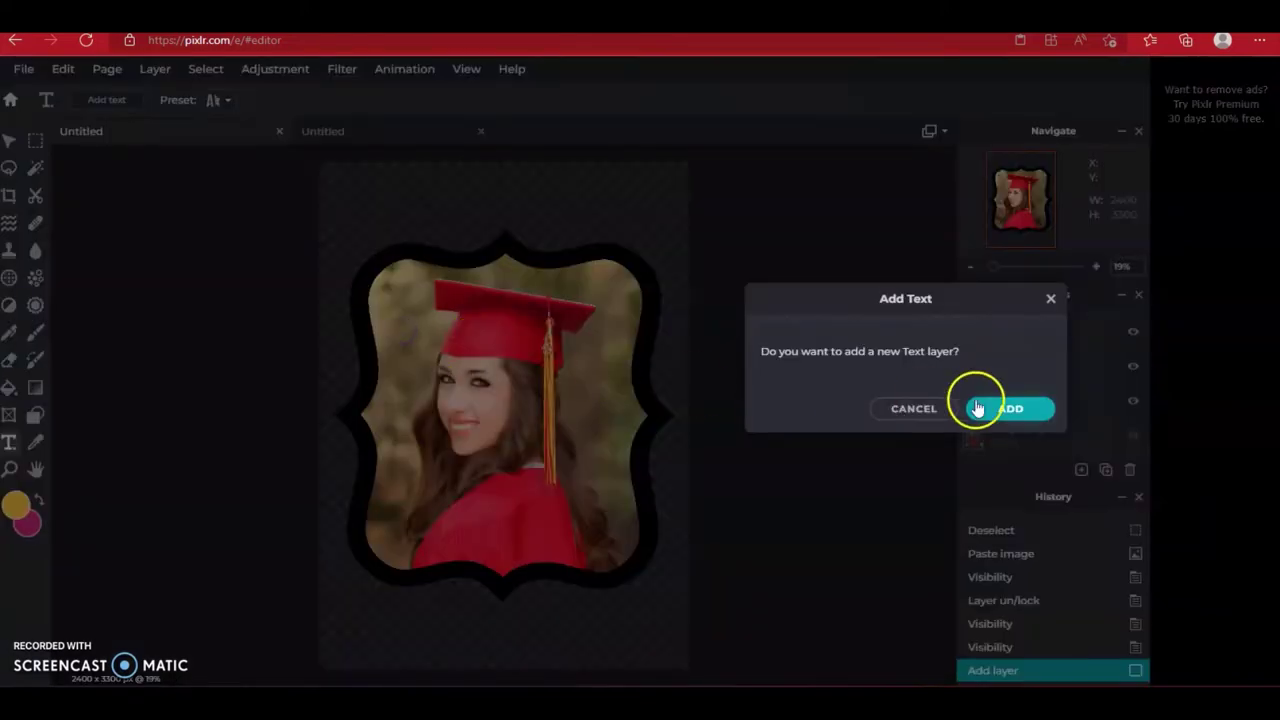
pyautogui.click(1013, 408)
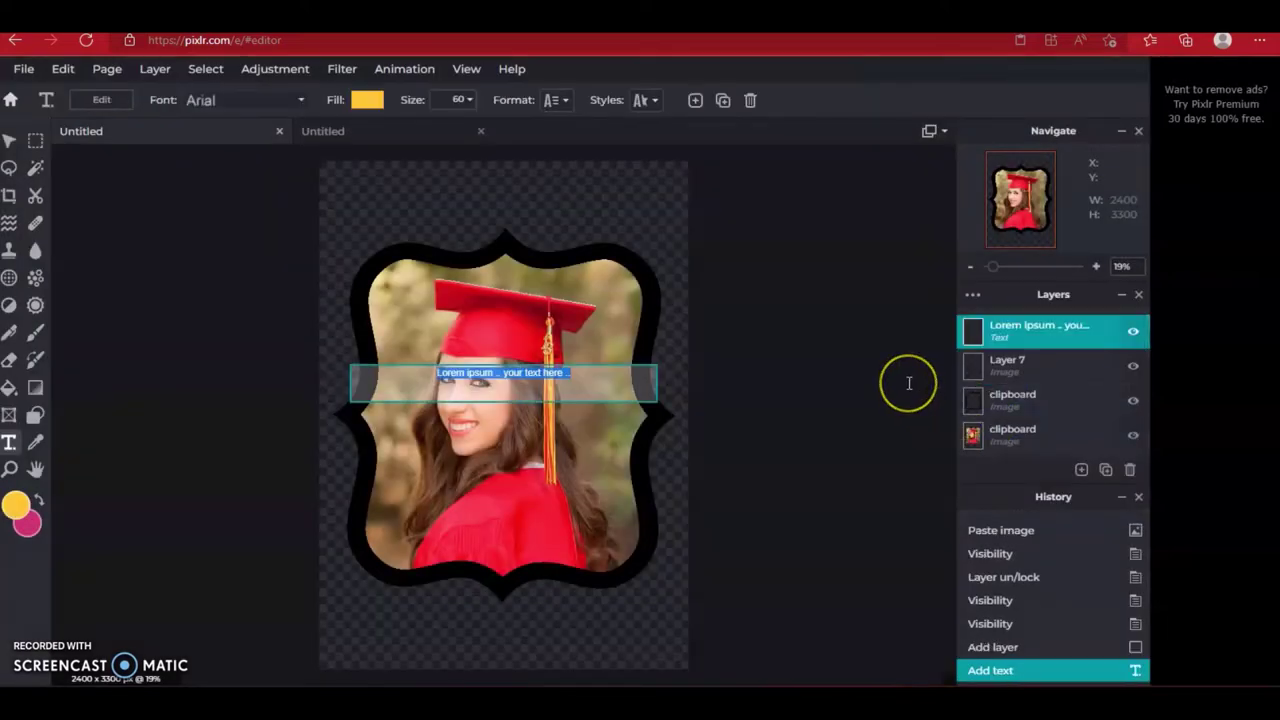
pyautogui.write('se')
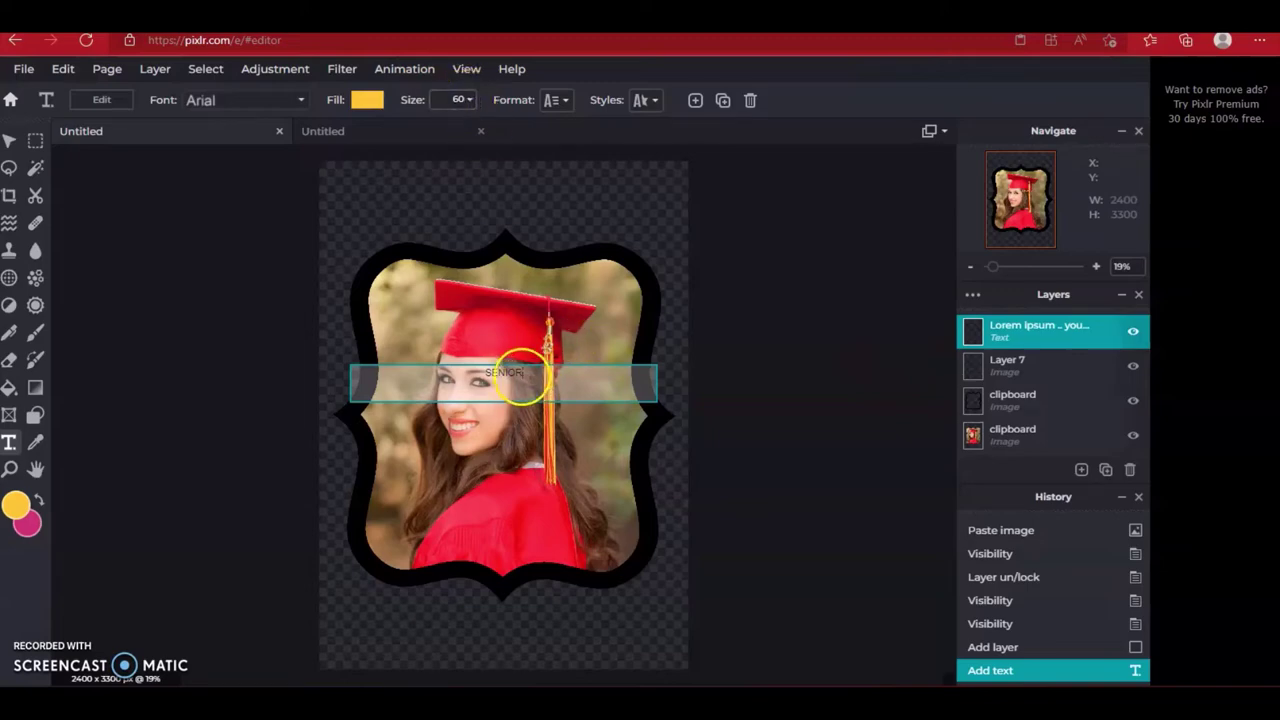
# Set the size of the SENIOR text to 425
pyautogui.click(470, 100)
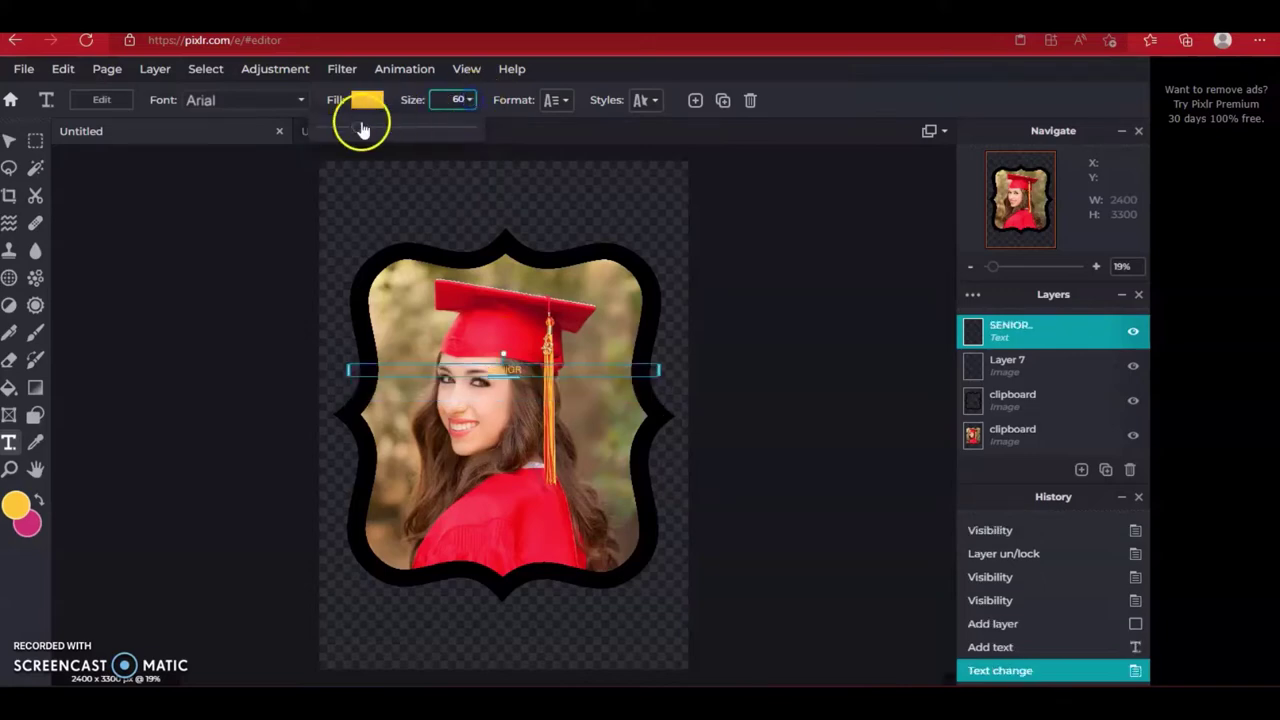
pyautogui.moveTo(362, 130); pyautogui.dragTo(416, 133)
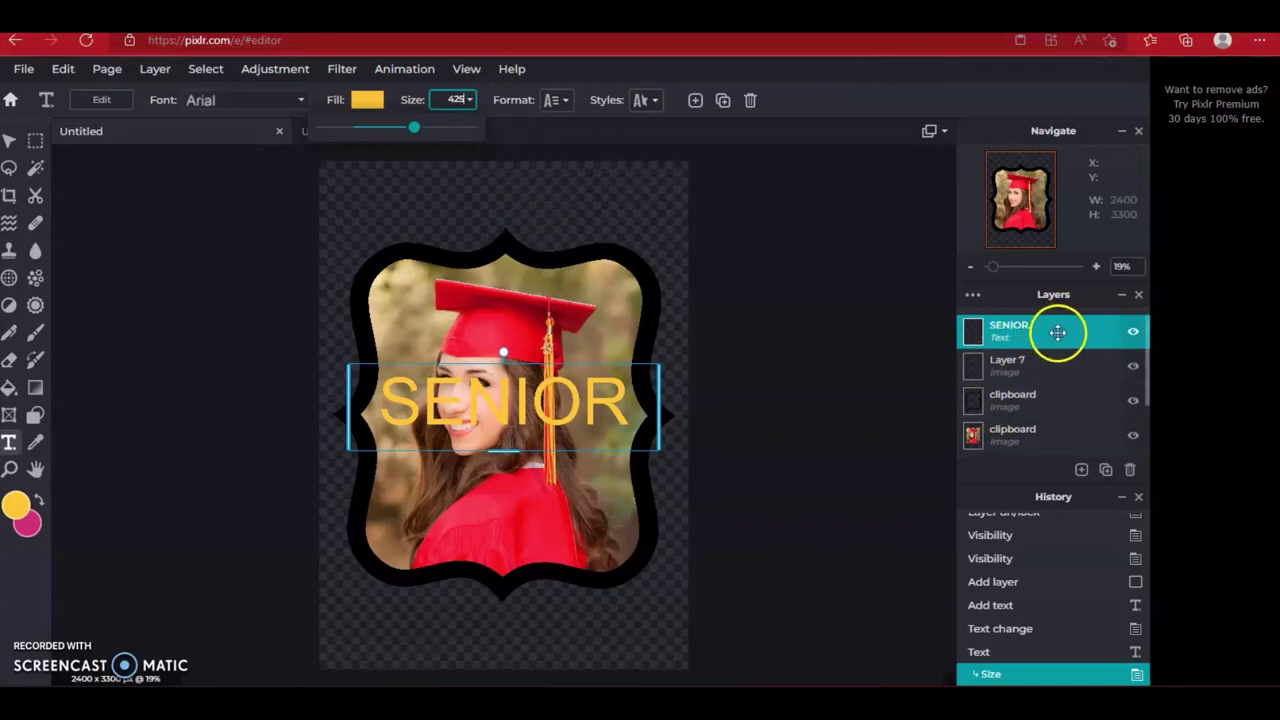
pyautogui.click(1052, 368)
# Duplicate the SENIOR text layer and hide the lower copy
pyautogui.click(1058, 338)
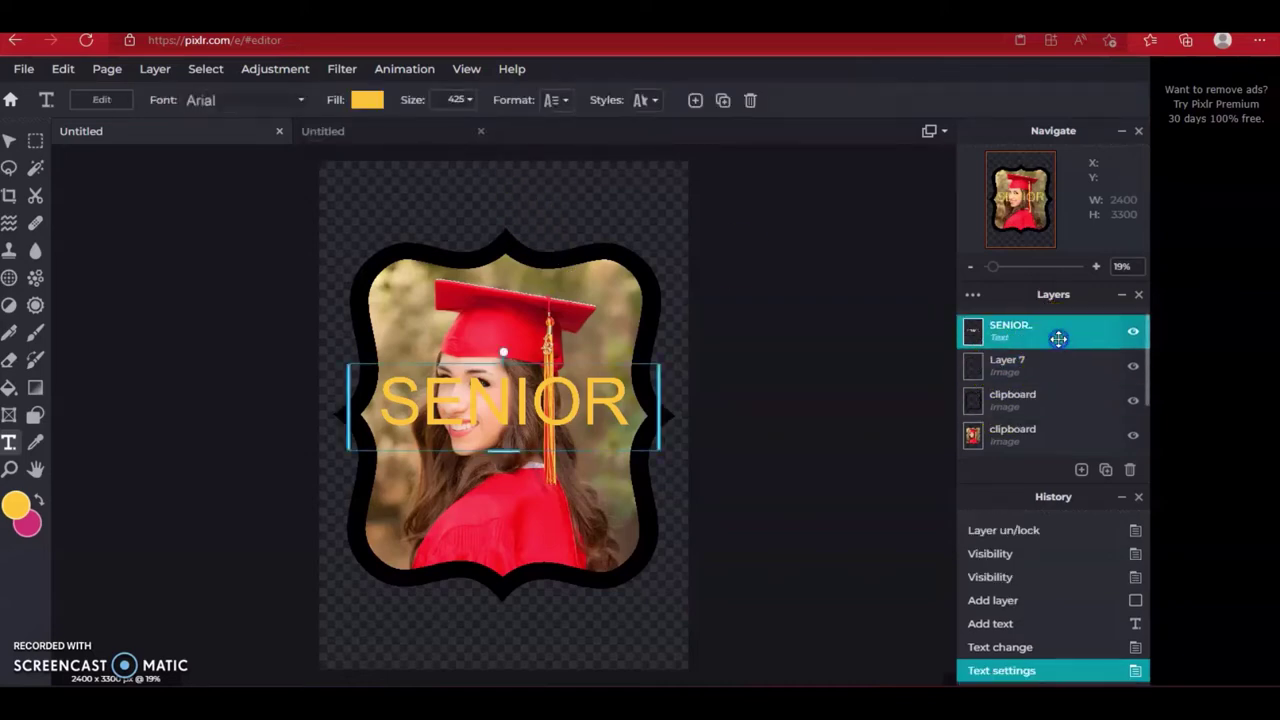
pyautogui.click(1105, 470)
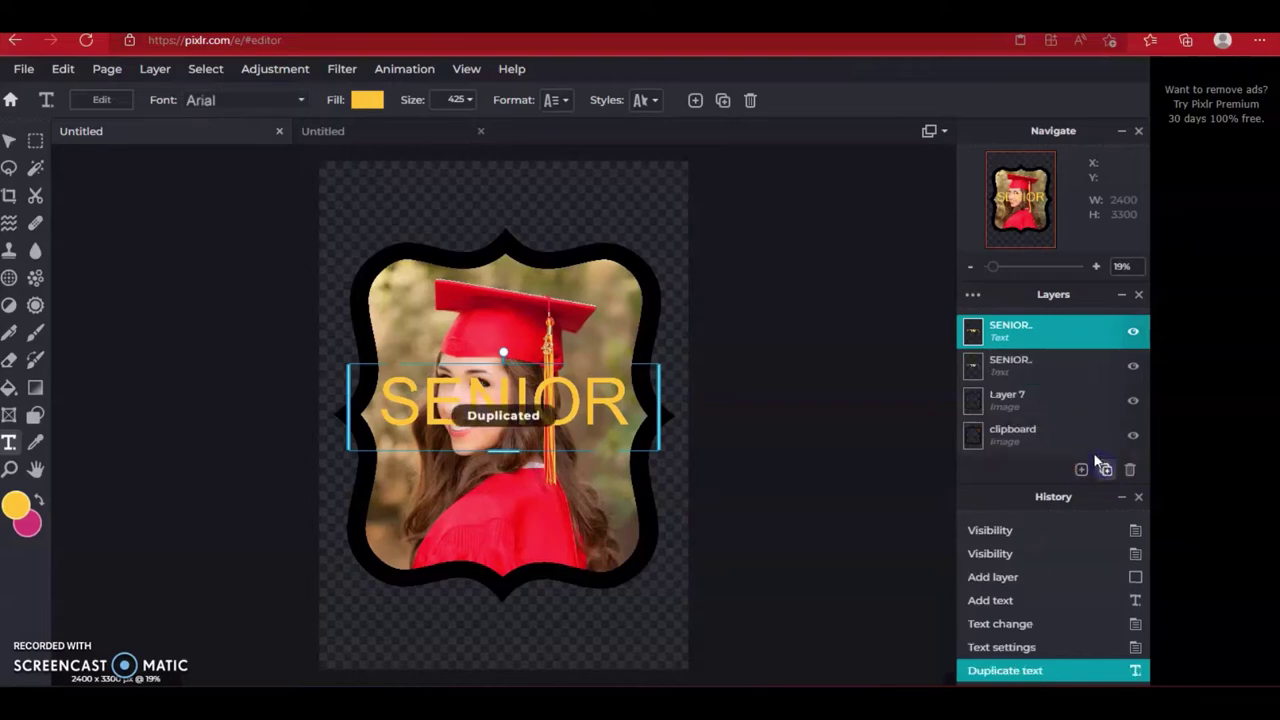
pyautogui.click(1133, 368)
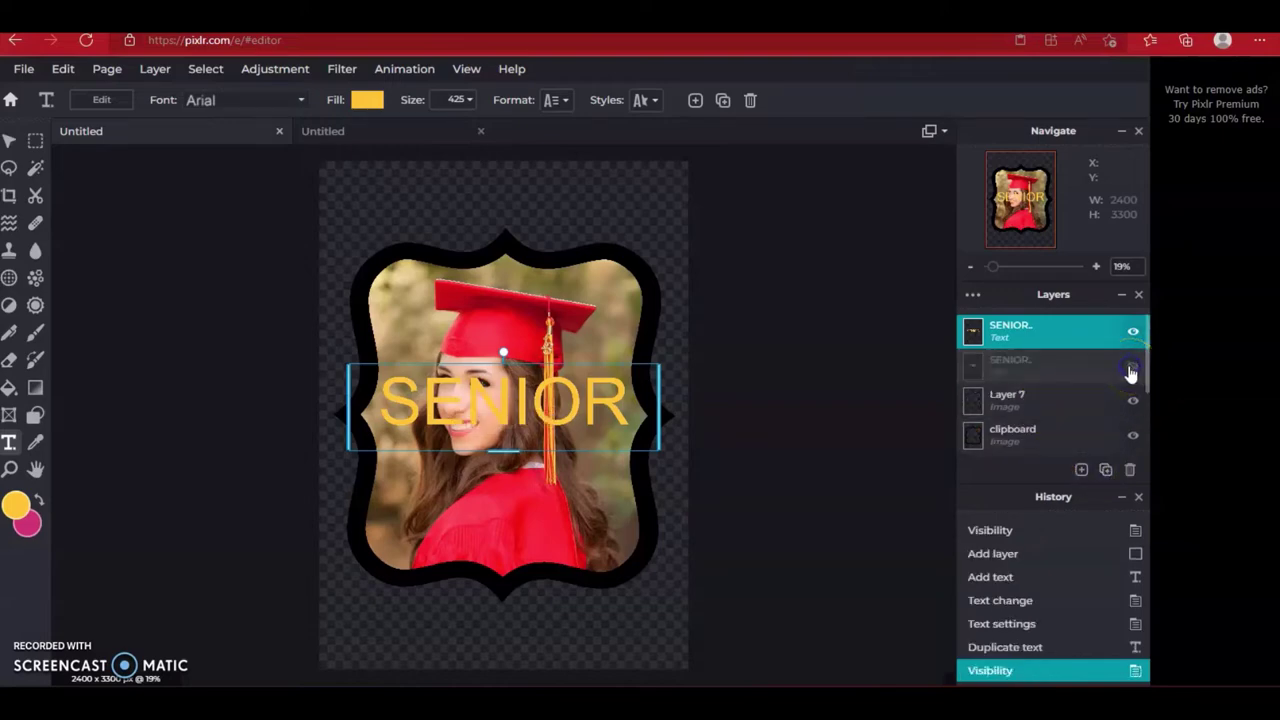
# Rasterize the top SENIOR text layer
pyautogui.click(203, 70)
pyautogui.click(165, 70)
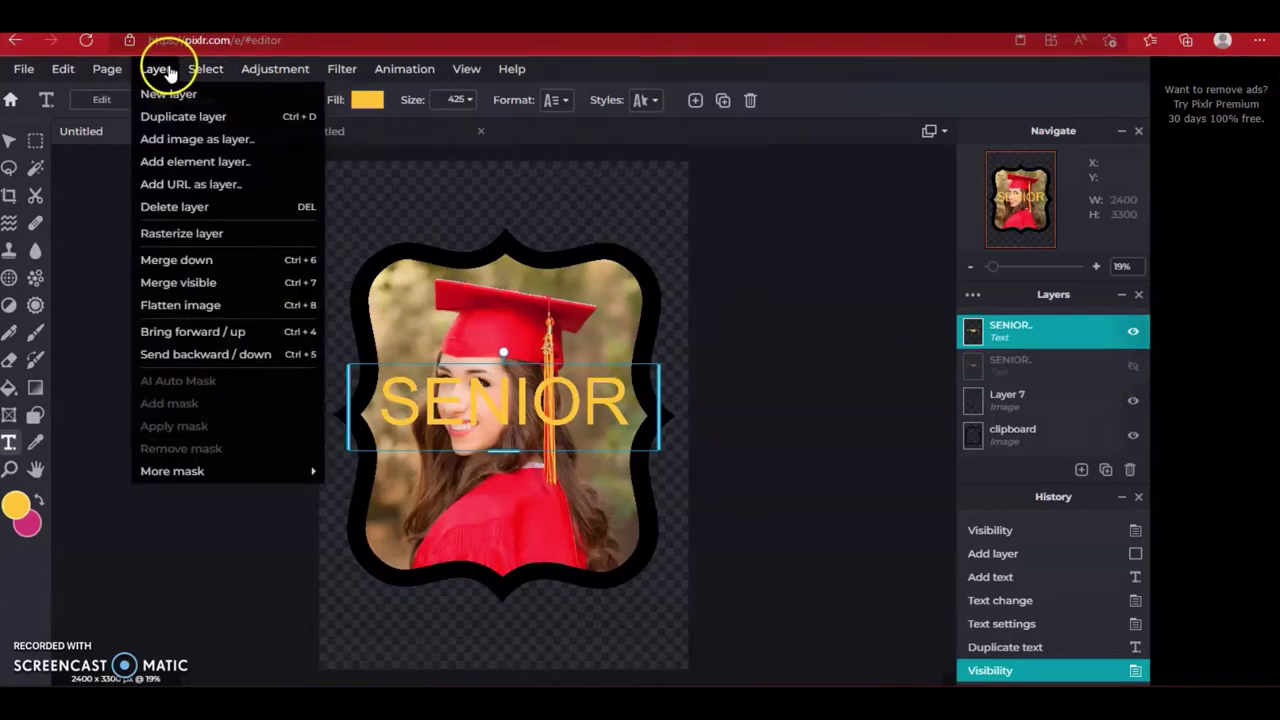
pyautogui.click(211, 240)
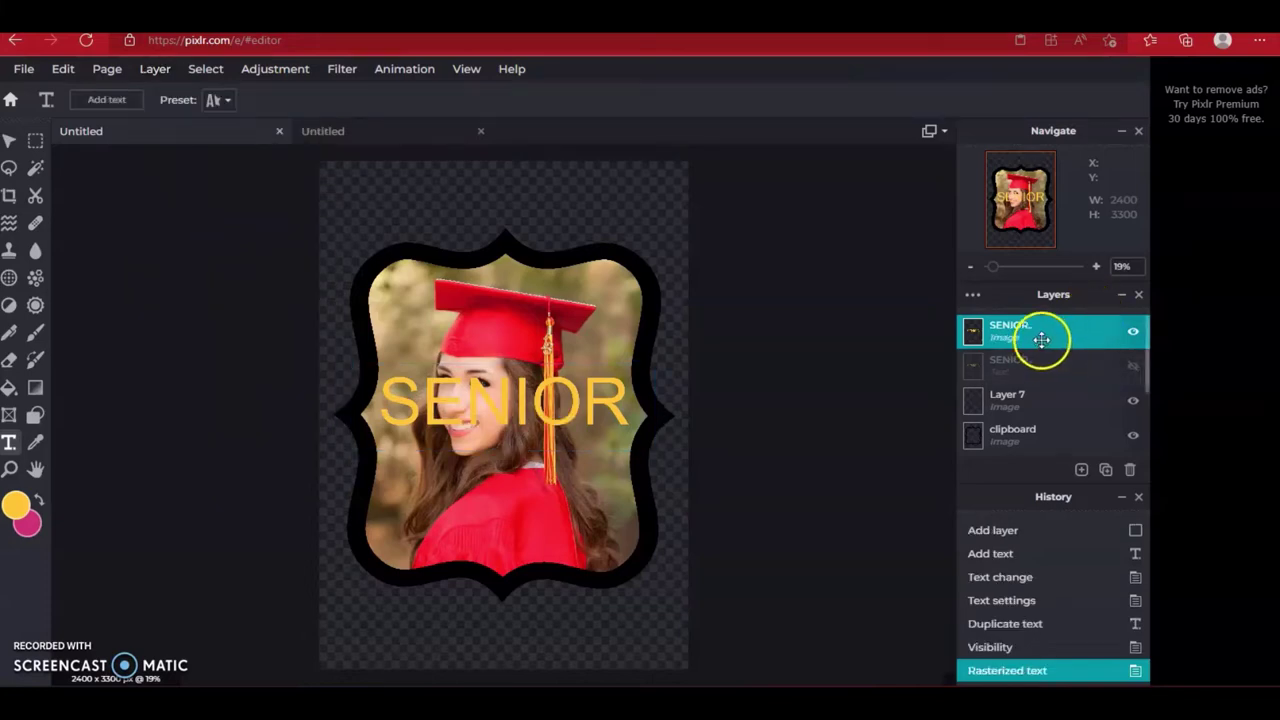
# Thicken the rasterized SENIOR lettering with a yellow stroke of size 21 at 100% opacity
pyautogui.click(24, 69)
pyautogui.click(55, 69)
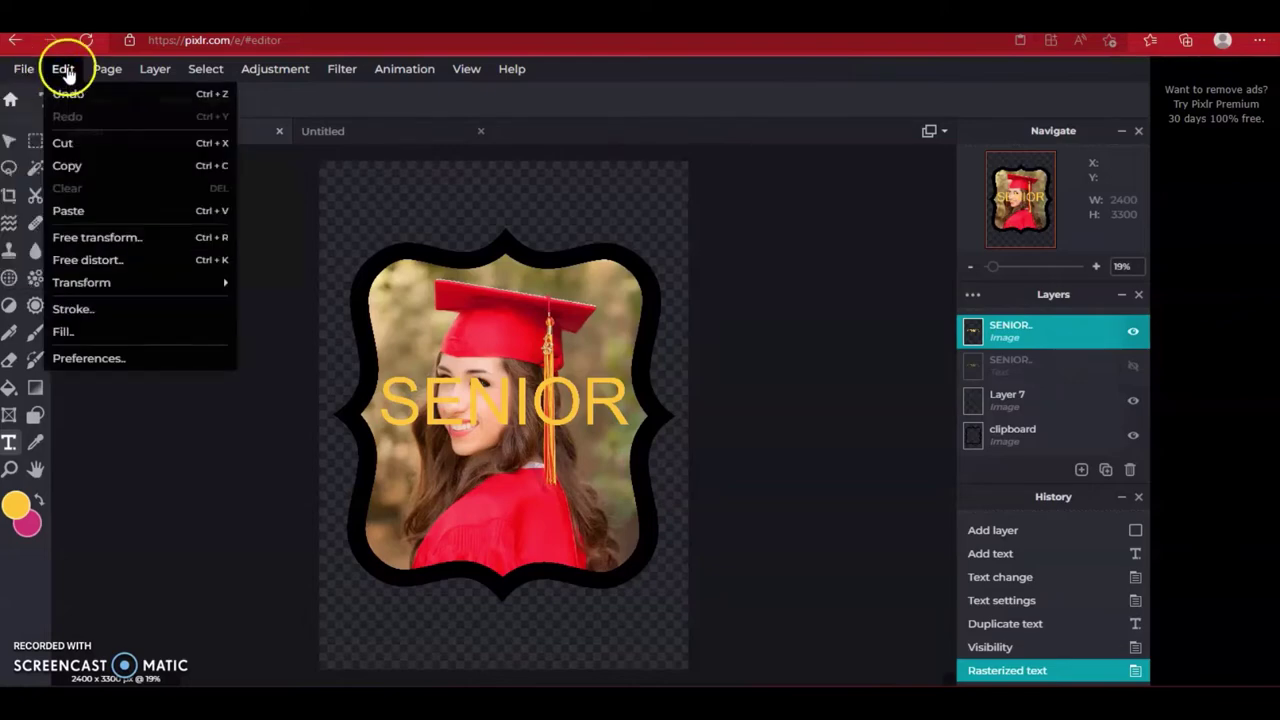
pyautogui.click(52, 307)
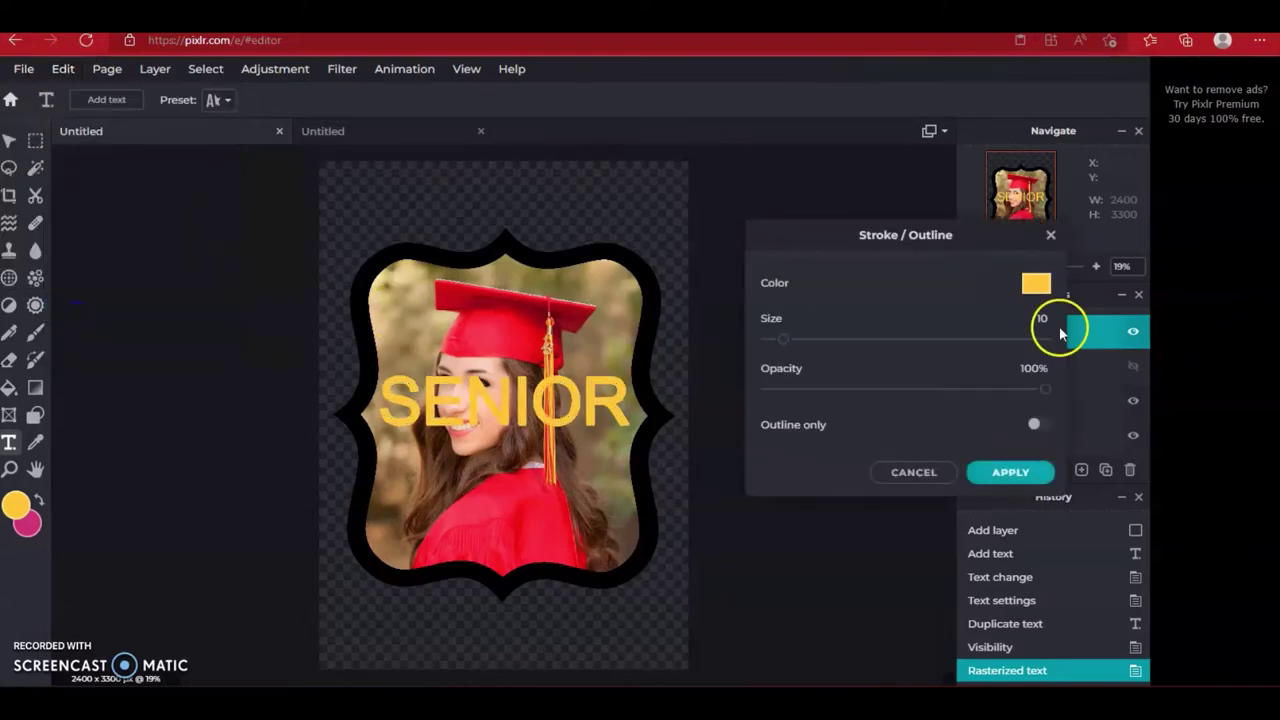
pyautogui.moveTo(788, 340); pyautogui.dragTo(795, 341)
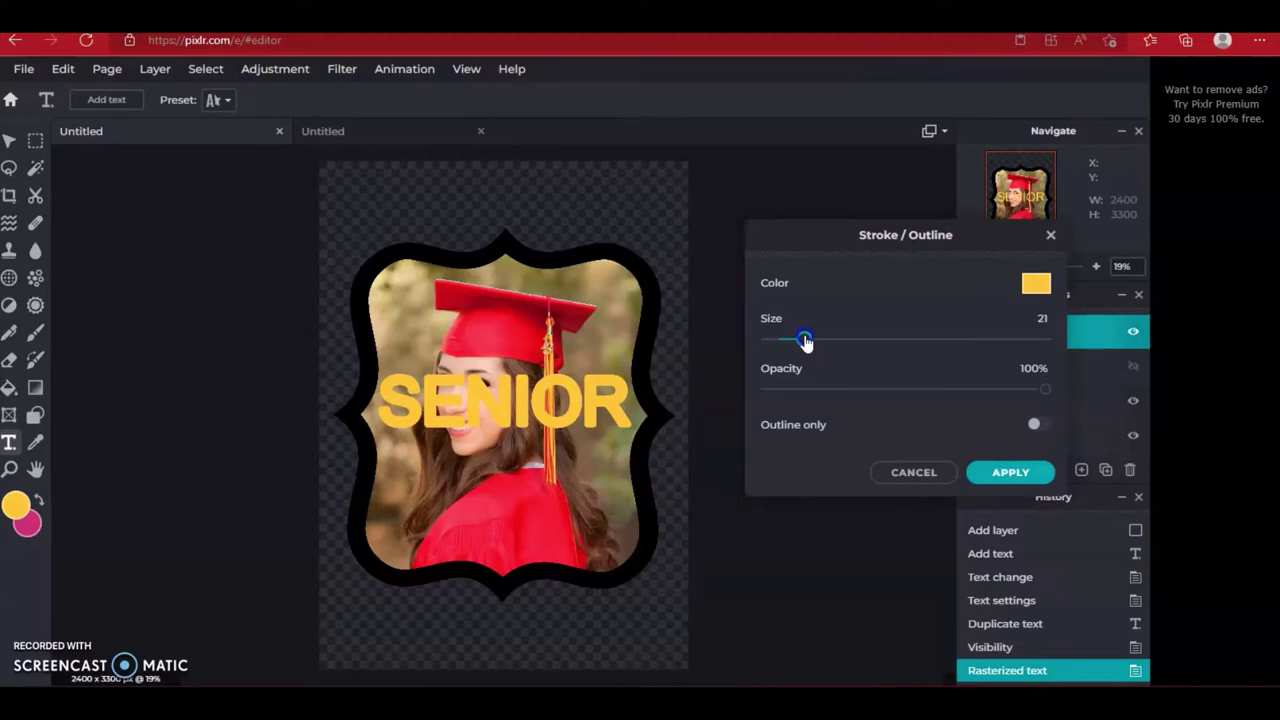
pyautogui.click(1000, 471)
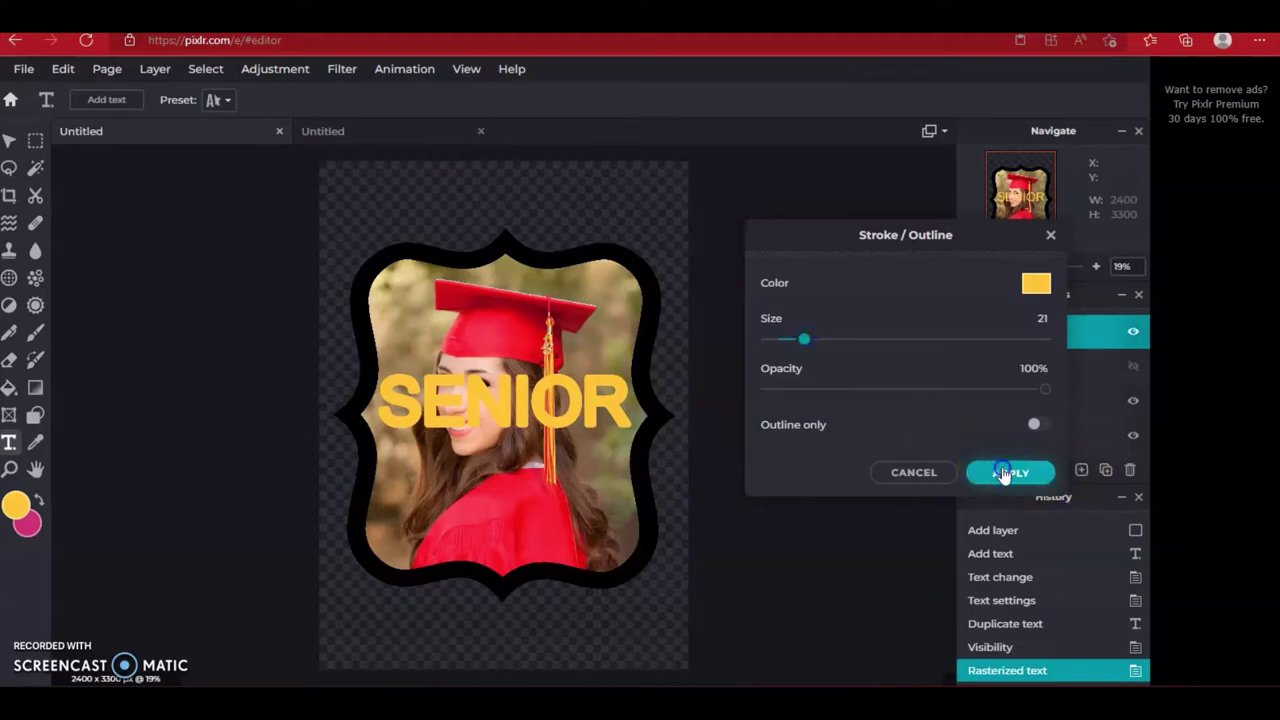
# Move the SENIOR lettering down over the lower edge of the frame and place a duplicate layer directly beneath it
pyautogui.click(8, 143)
pyautogui.moveTo(533, 406); pyautogui.dragTo(536, 552)
pyautogui.click(1068, 336)
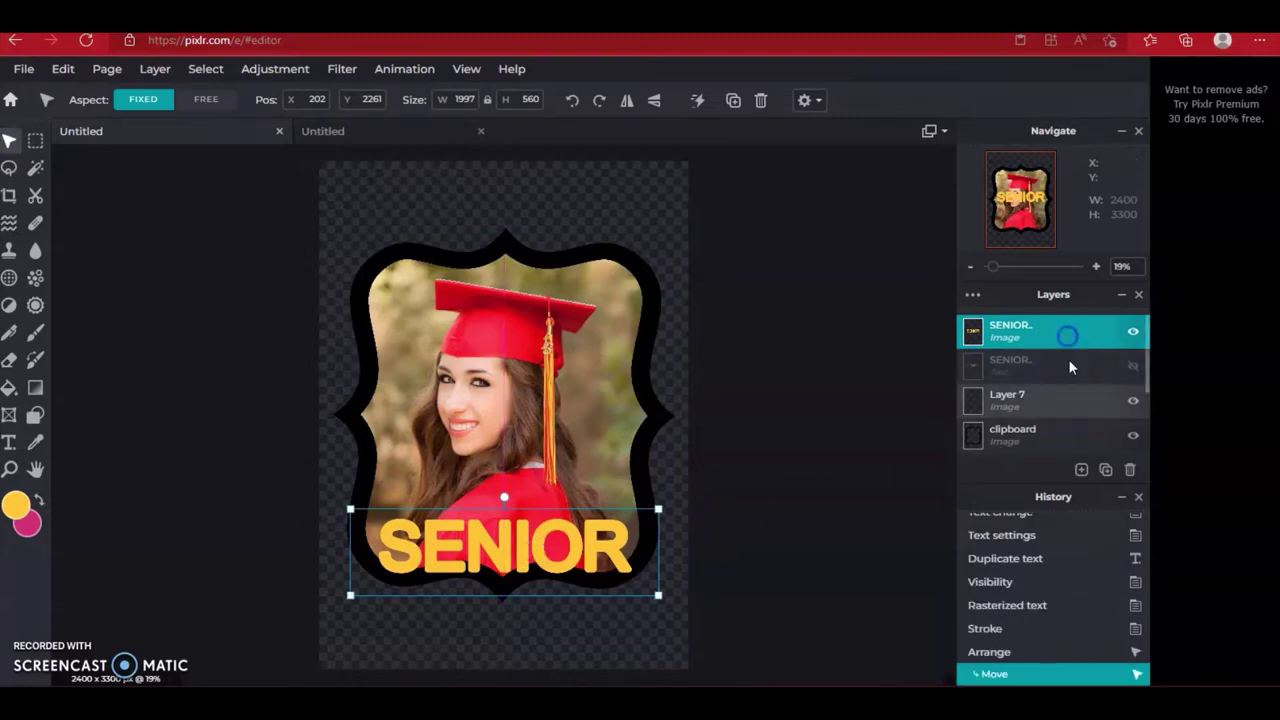
pyautogui.click(1106, 470)
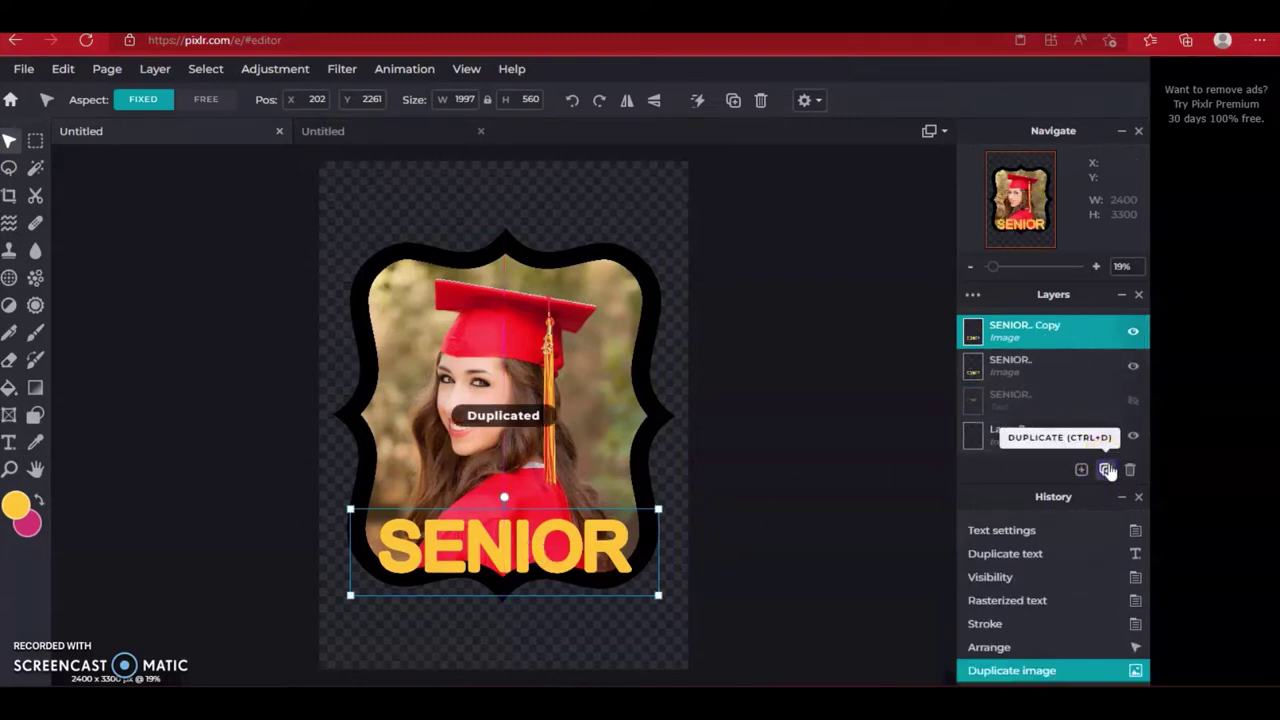
pyautogui.click(1072, 338)
pyautogui.moveTo(1072, 330); pyautogui.dragTo(1070, 365)
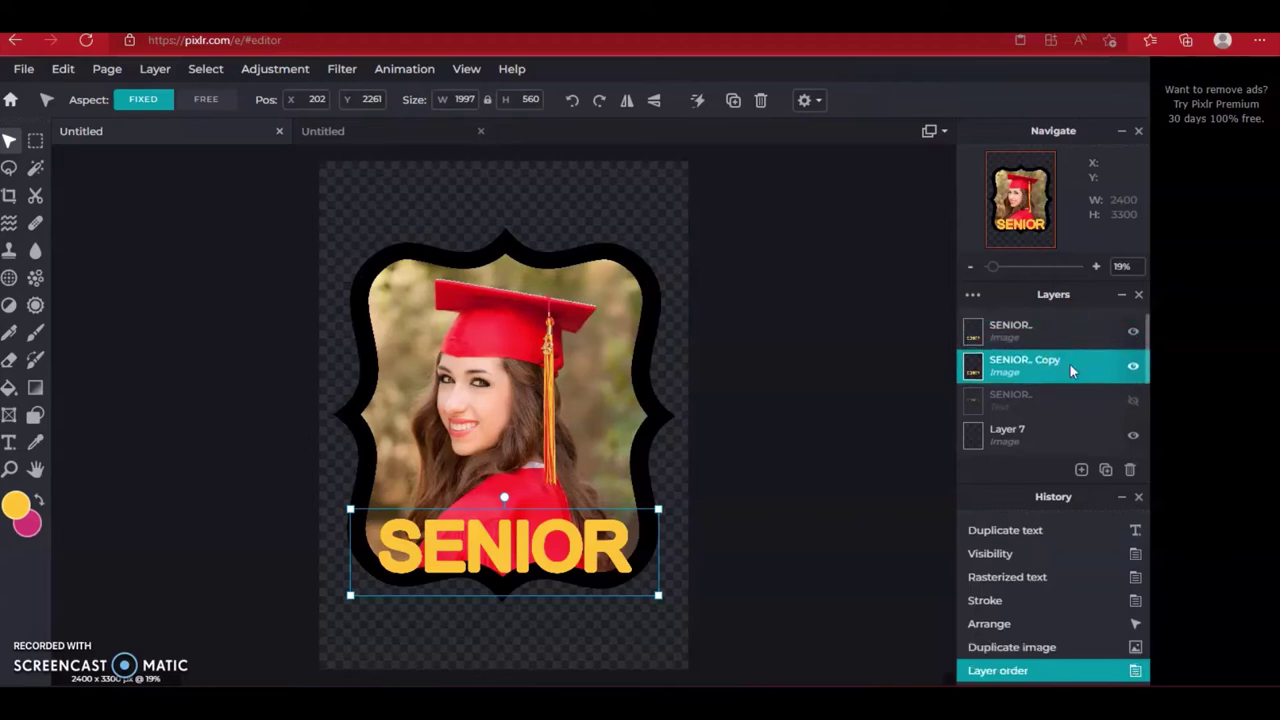
pyautogui.click(200, 184)
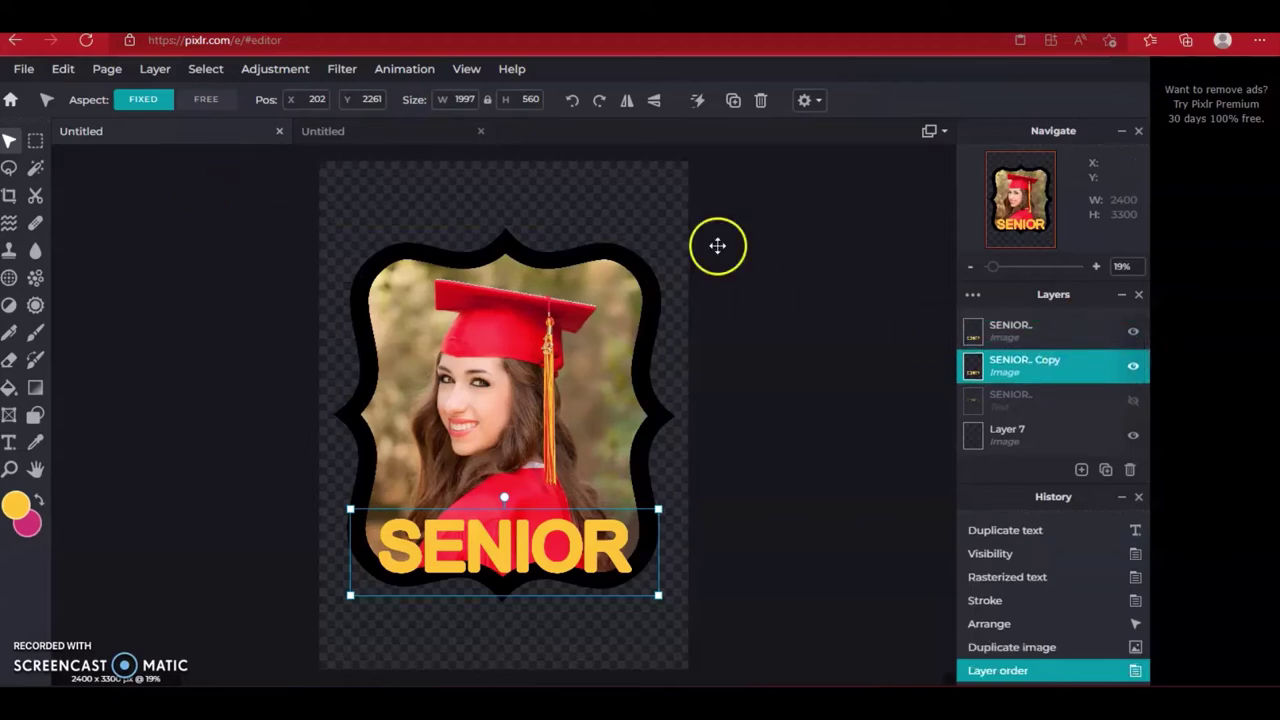
# Try a white stroke of size 20 on the top SENIOR layer, and undo it
pyautogui.click(1048, 330)
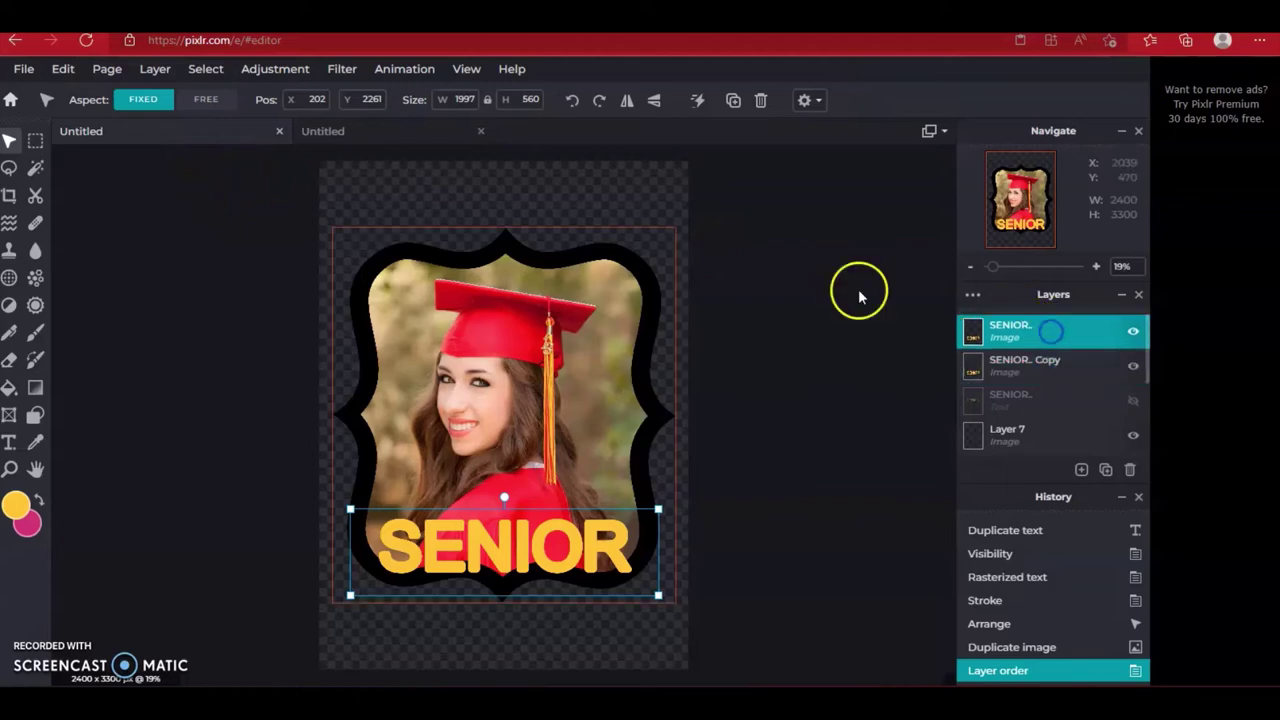
pyautogui.click(60, 69)
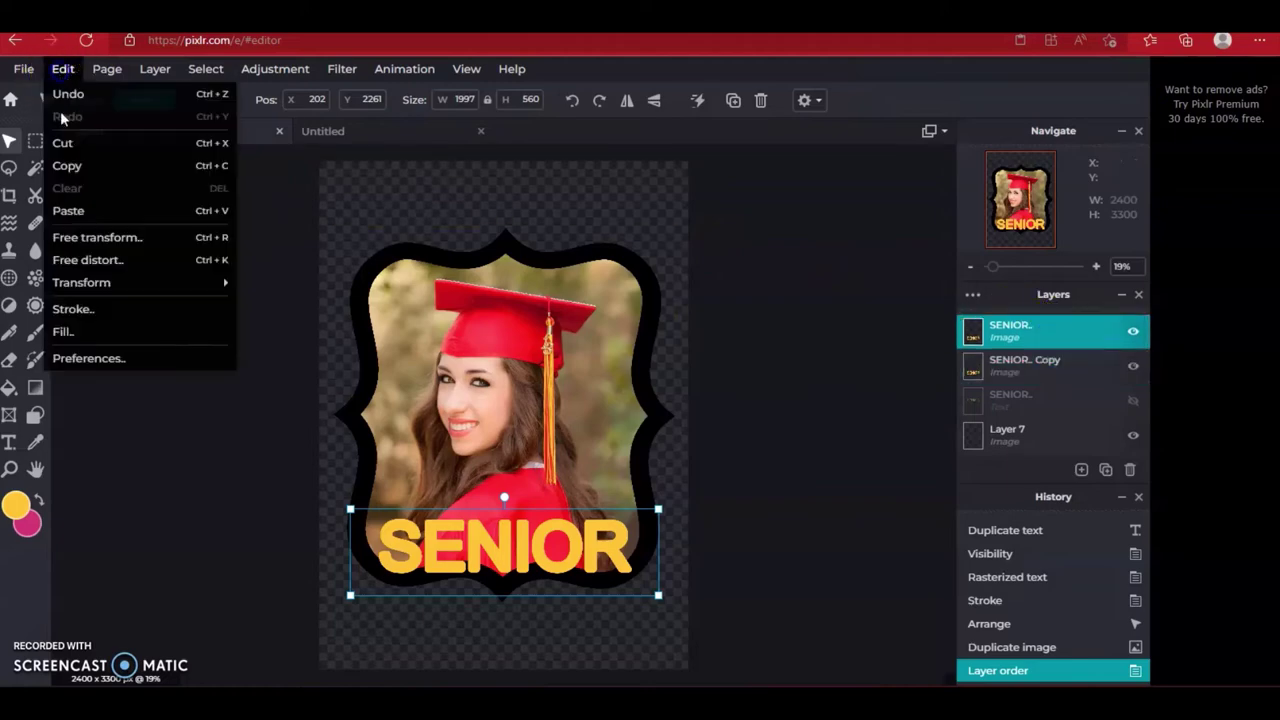
pyautogui.click(82, 310)
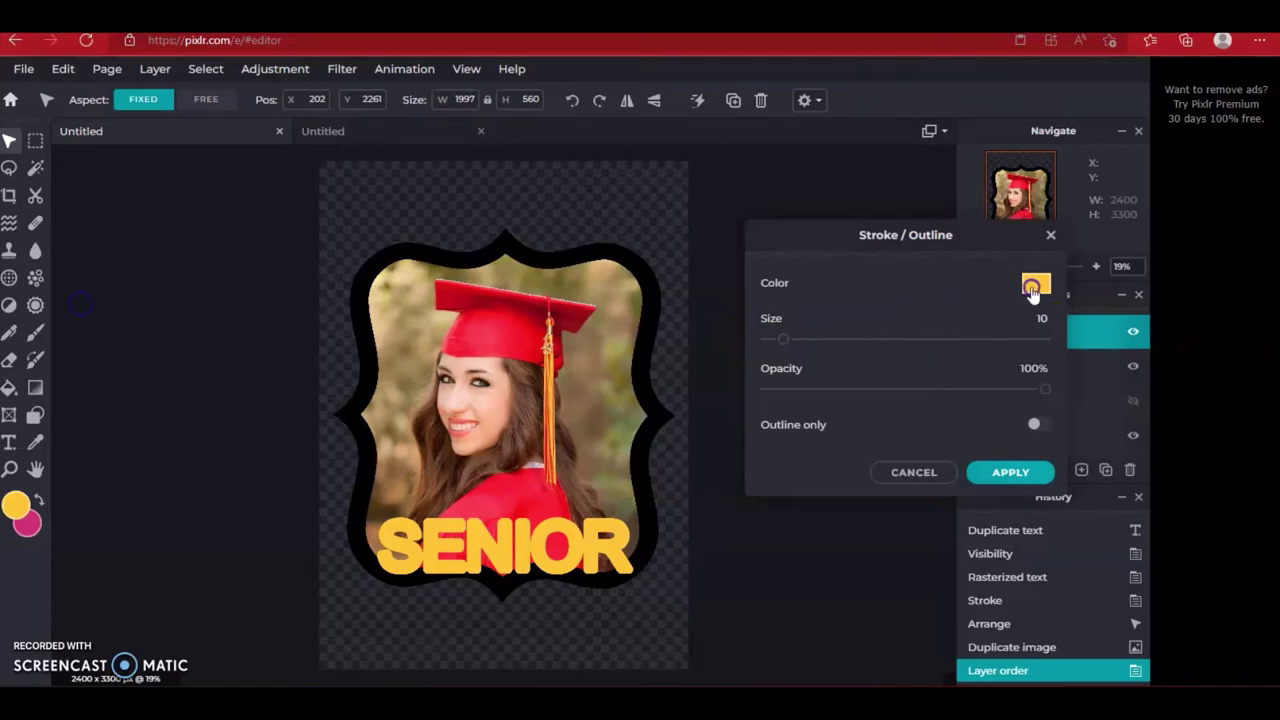
pyautogui.click(1032, 288)
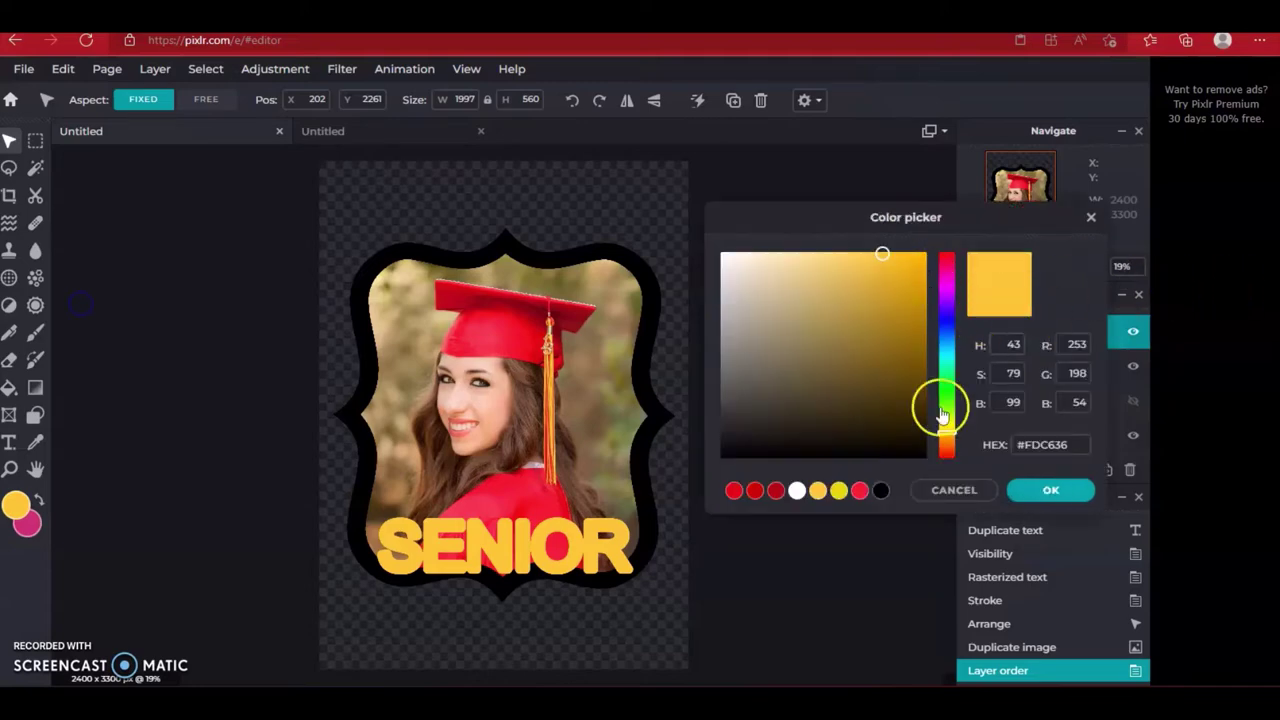
pyautogui.click(797, 491)
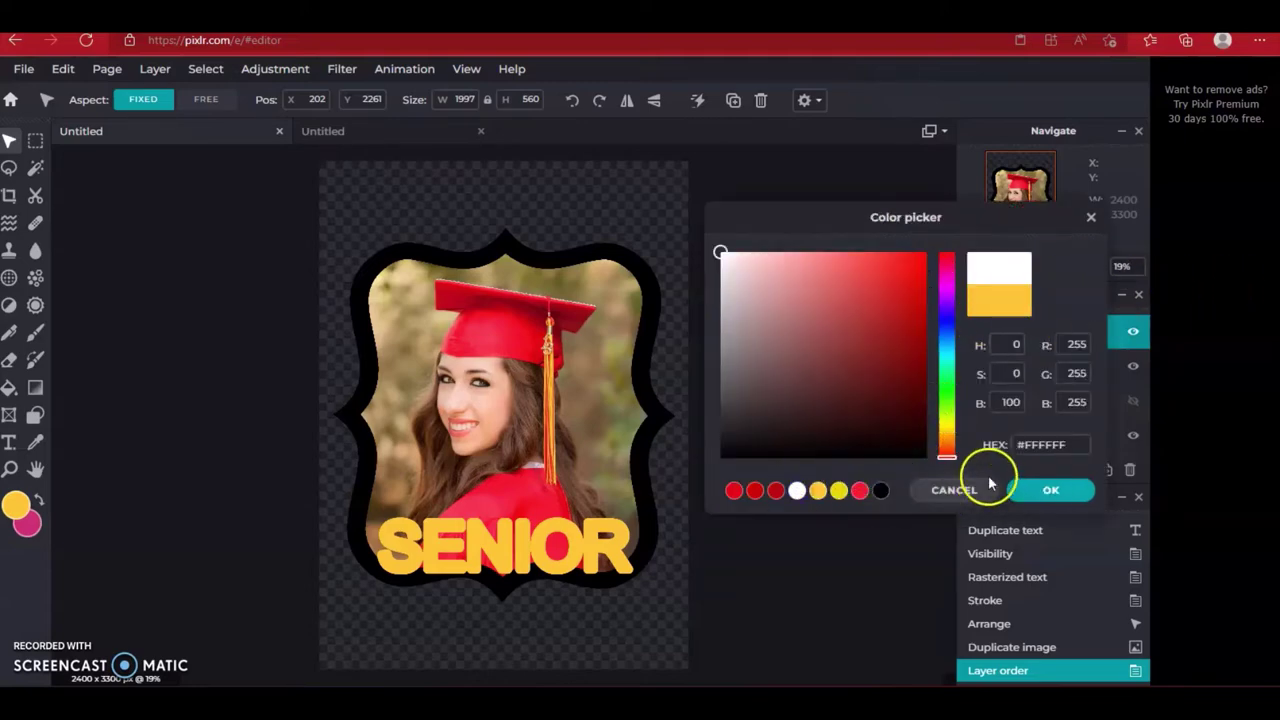
pyautogui.click(1036, 492)
pyautogui.click(788, 342)
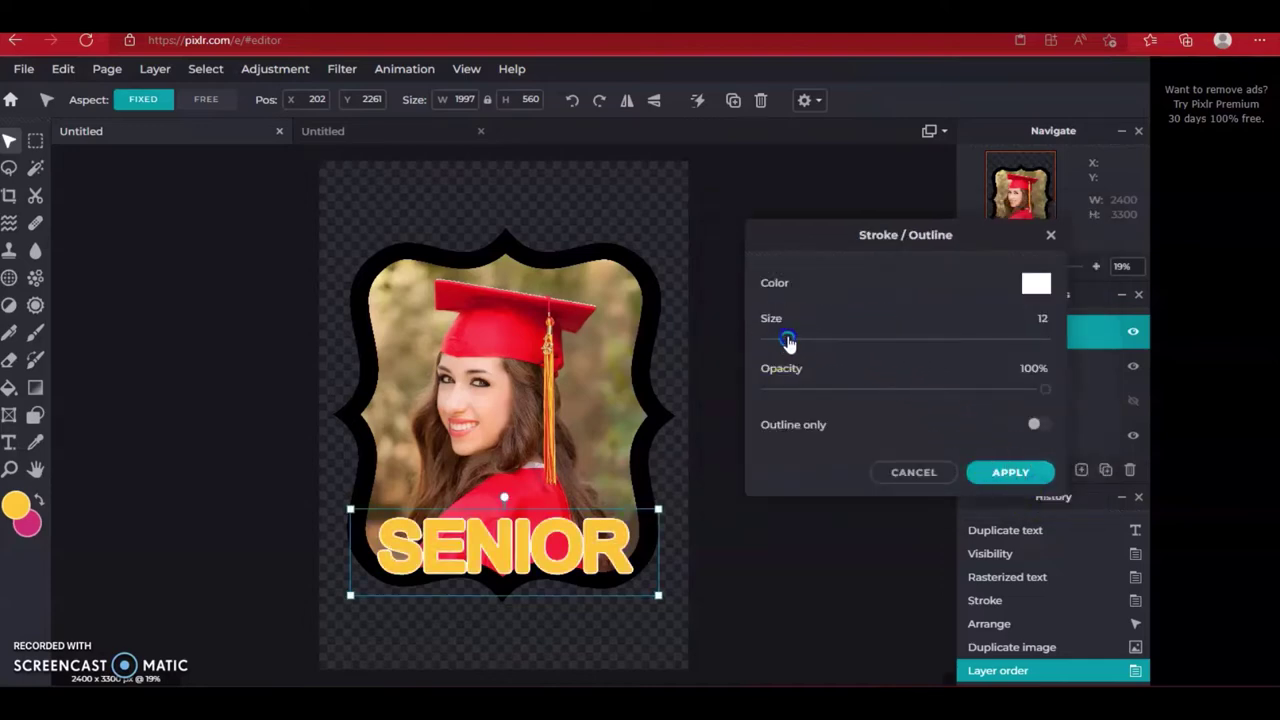
pyautogui.moveTo(788, 342); pyautogui.dragTo(805, 343)
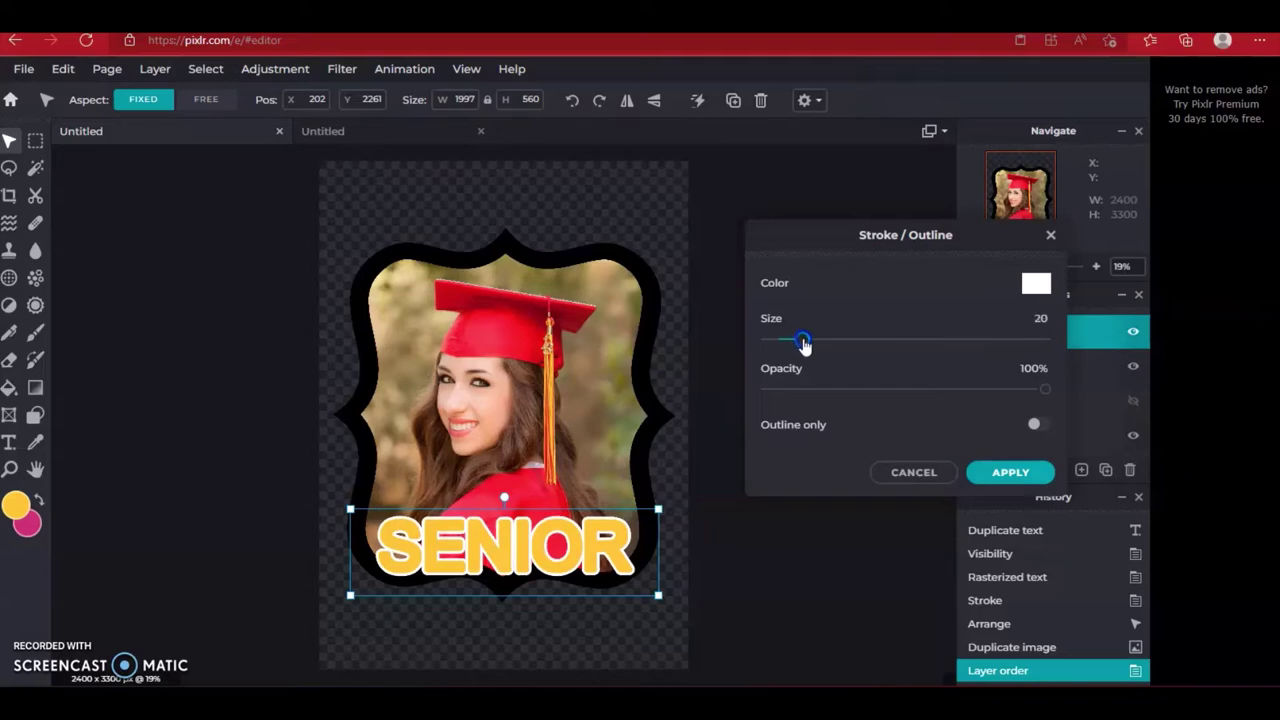
pyautogui.click(1012, 472)
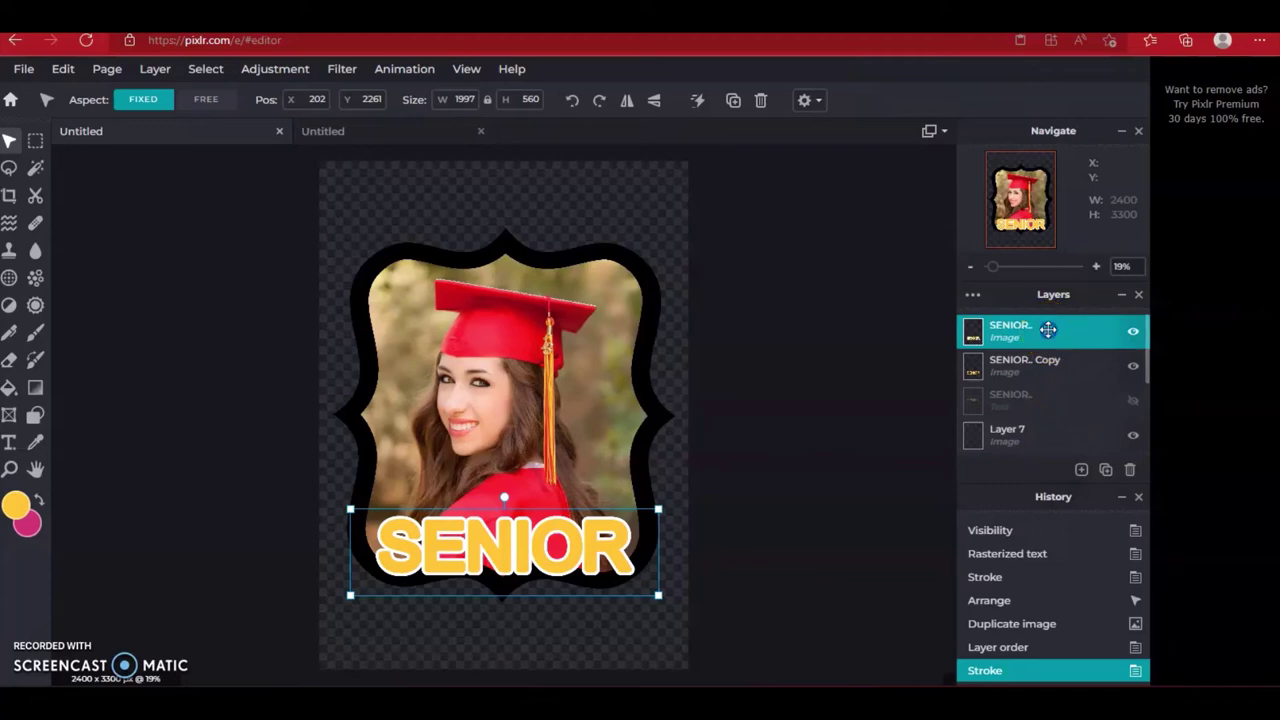
pyautogui.moveTo(1041, 346); pyautogui.dragTo(990, 350)
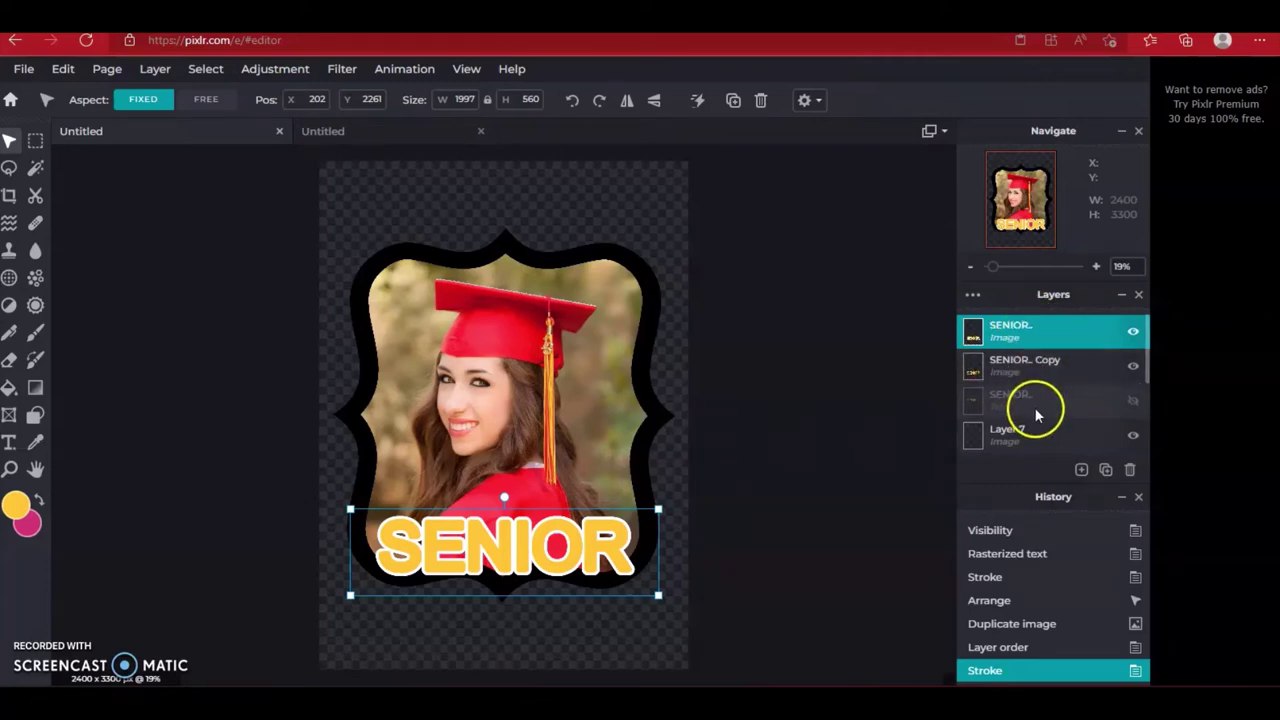
pyautogui.hotkey('ctrl', 'z')
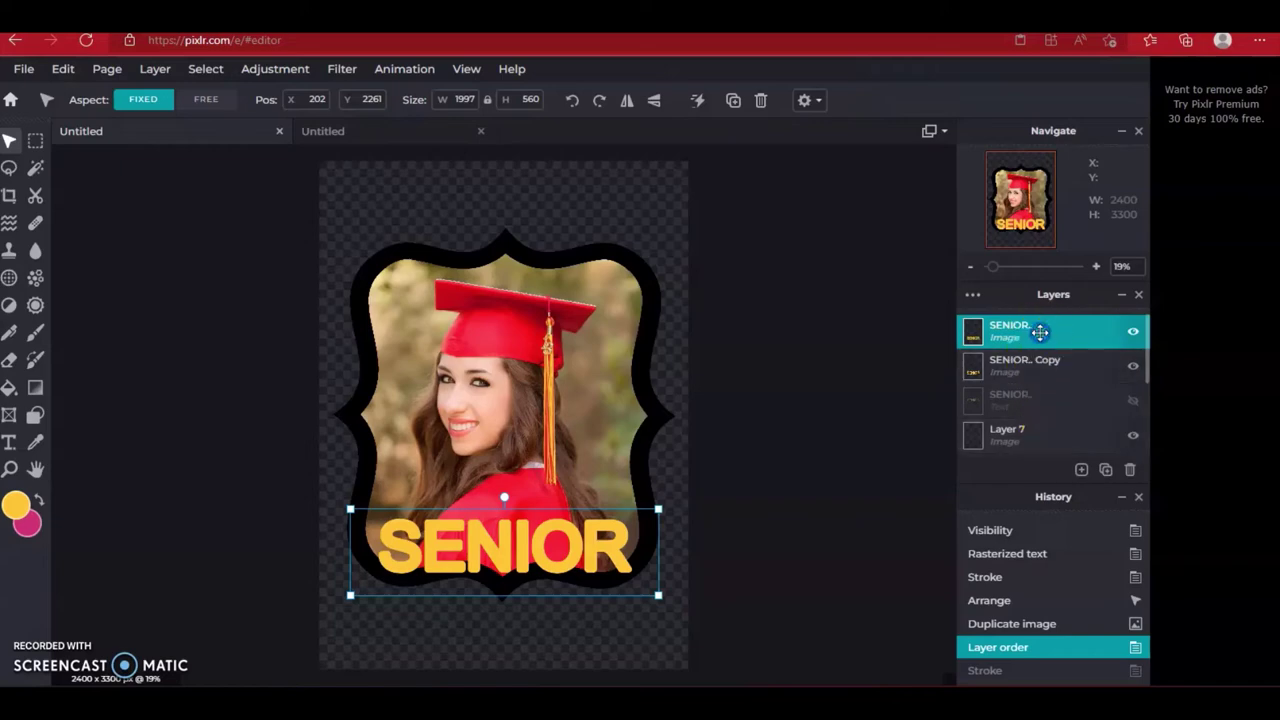
# Duplicate the top SENIOR layer and place the new copy between it and the earlier copy
pyautogui.moveTo(1045, 333); pyautogui.dragTo(1045, 371)
pyautogui.click(1105, 470)
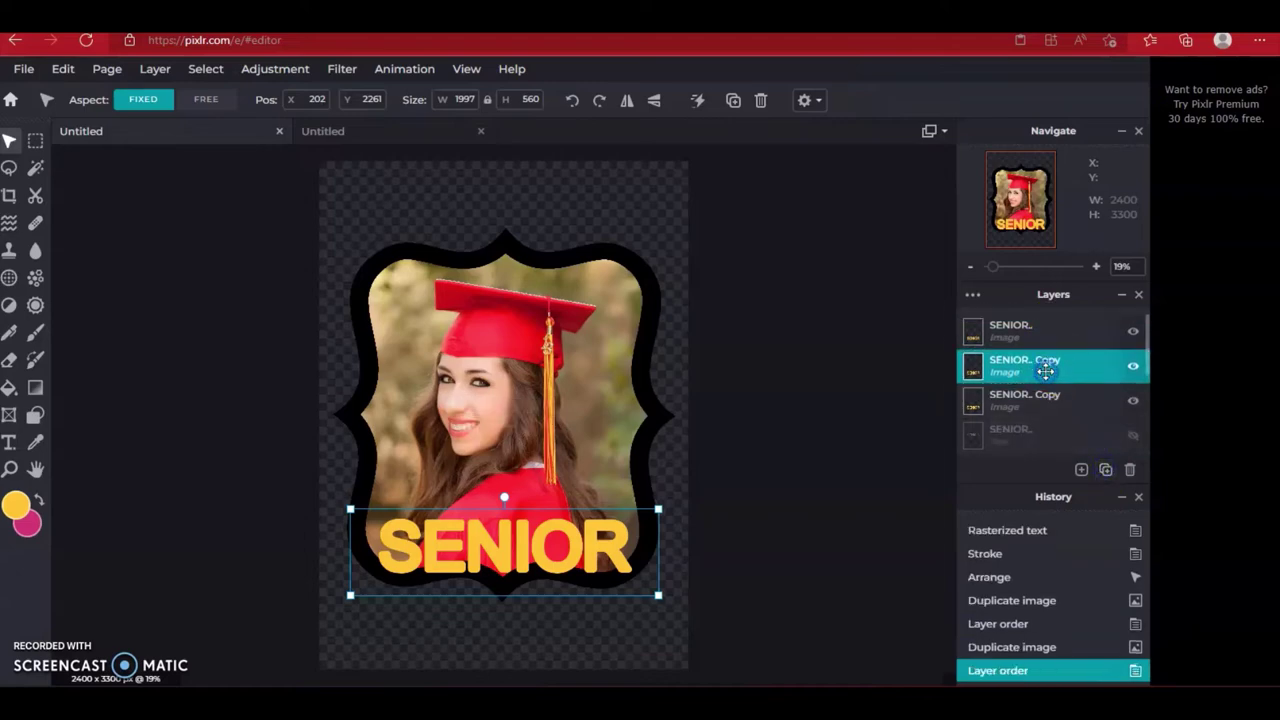
pyautogui.click(1020, 331)
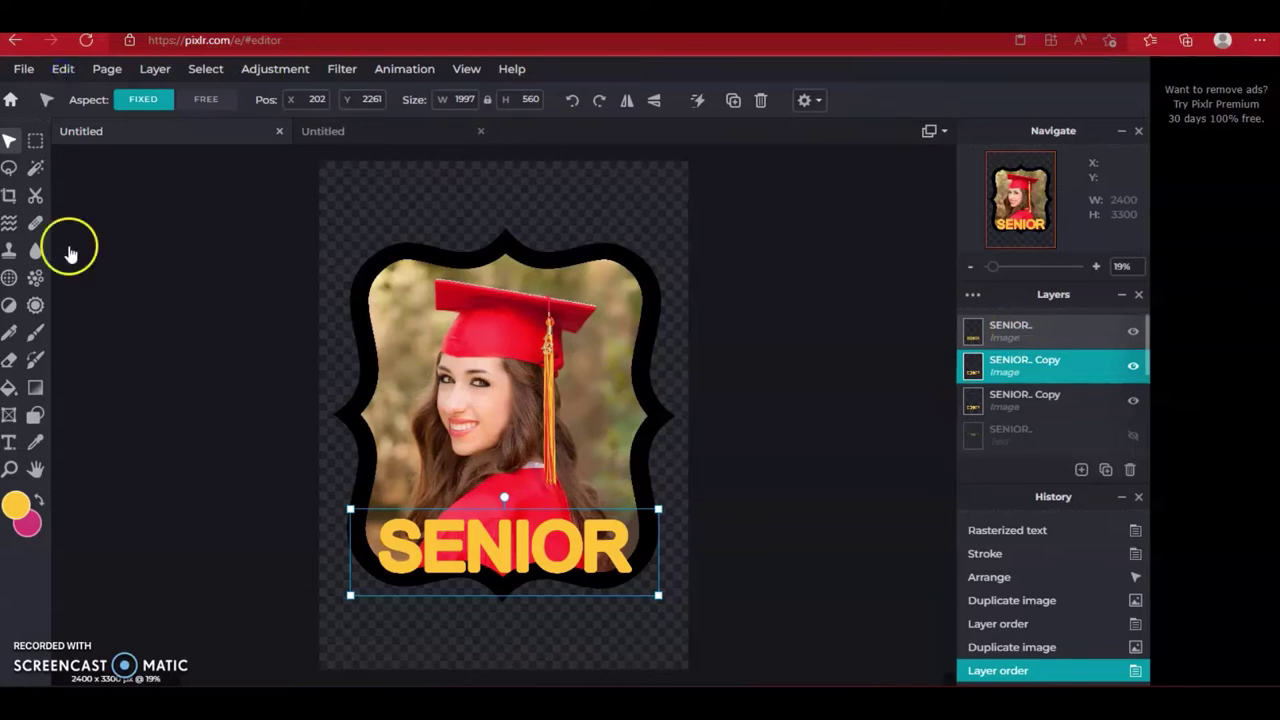
# Outline the upper SENIOR copy with a white (#FFFFFF) stroke of size 25
pyautogui.click(84, 306)
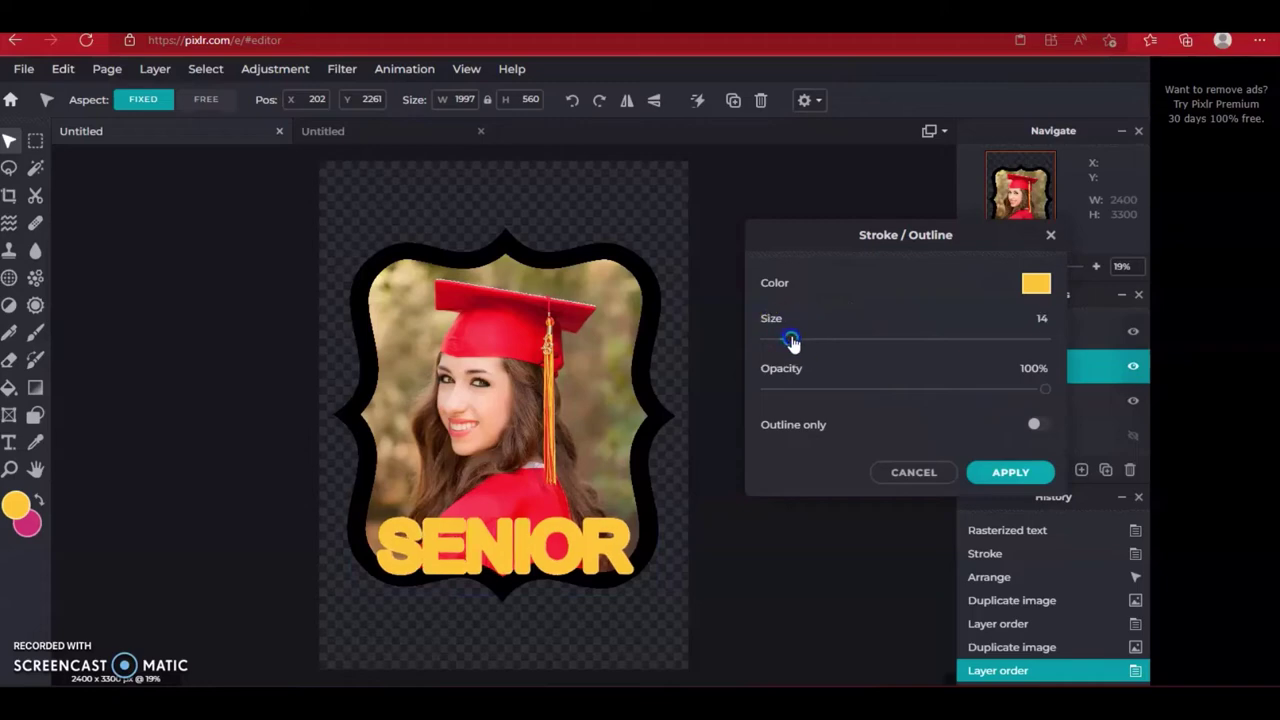
pyautogui.click(1036, 283)
pyautogui.moveTo(704, 283); pyautogui.dragTo(682, 237)
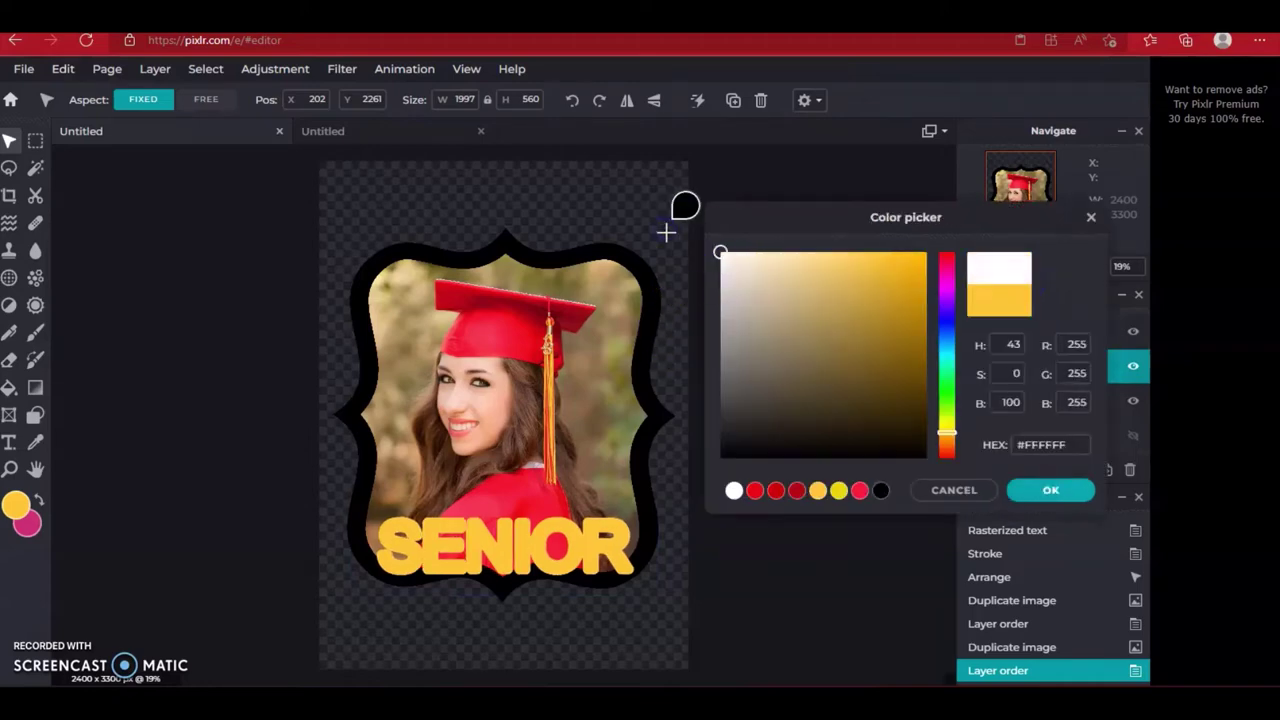
pyautogui.click(1050, 490)
pyautogui.moveTo(791, 339); pyautogui.dragTo(815, 345)
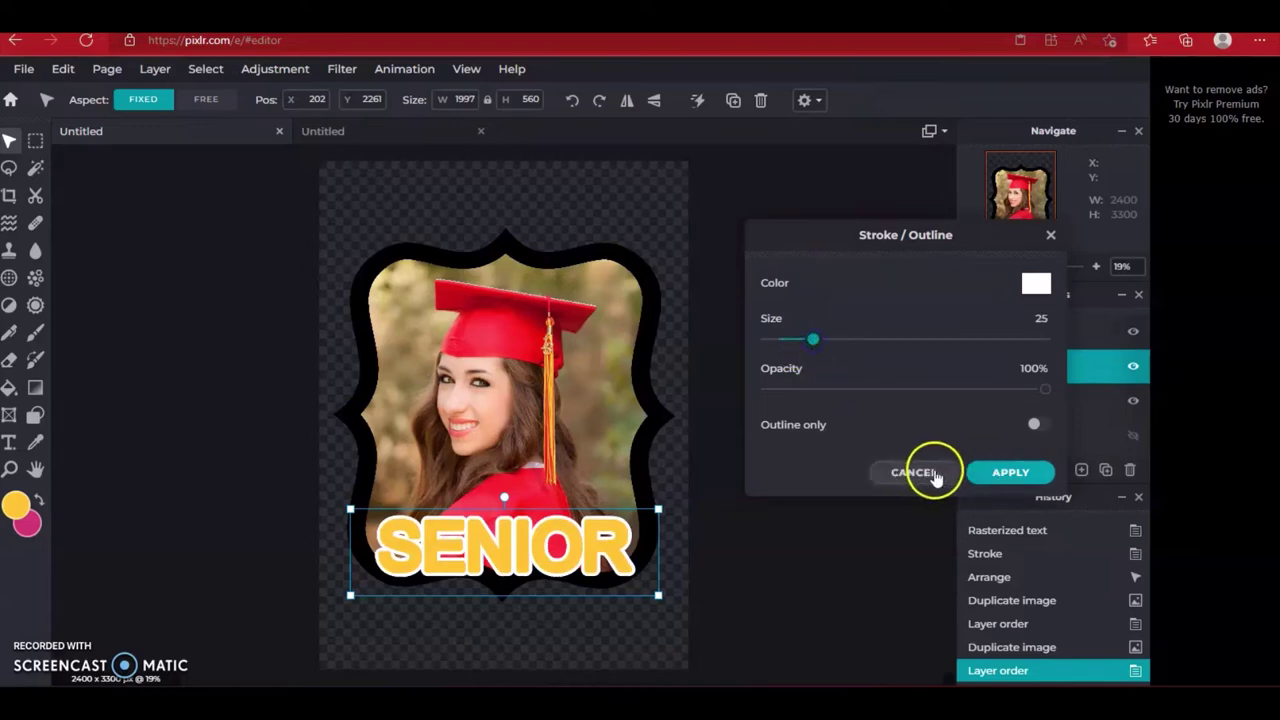
pyautogui.click(1005, 472)
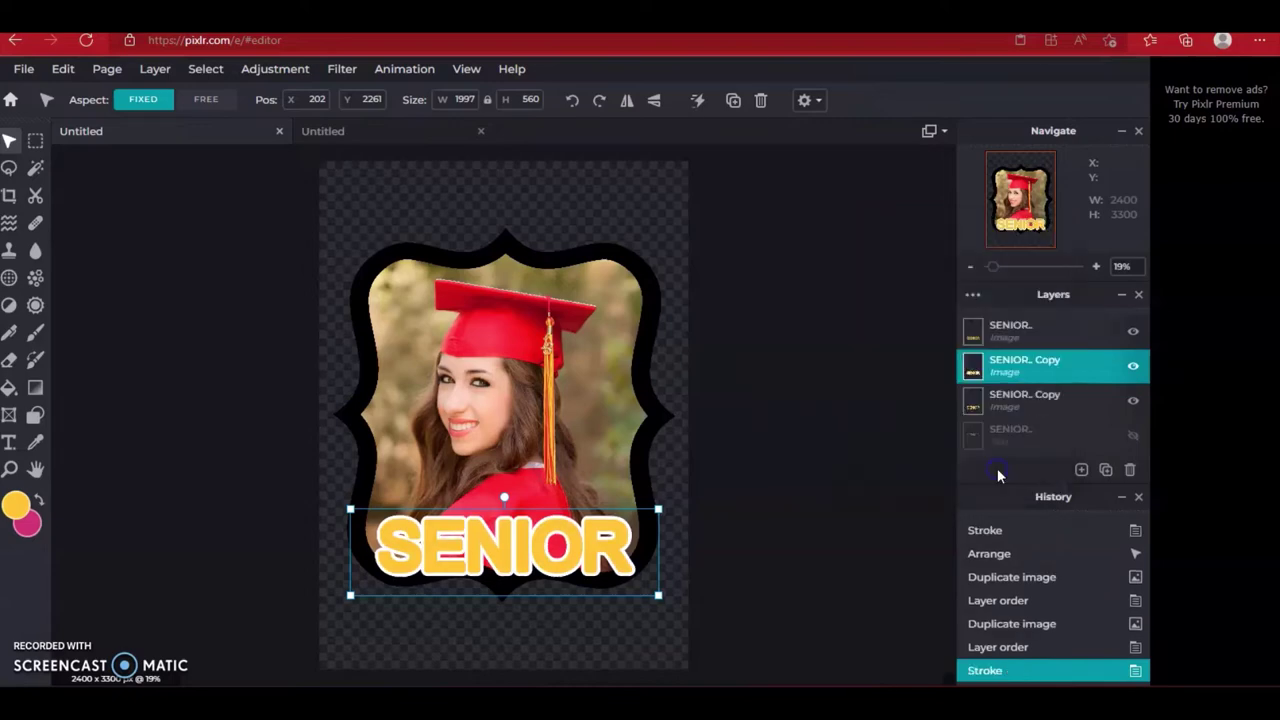
# Outline the lower SENIOR copy with a red (#E20623) stroke of size 59
pyautogui.click(1044, 396)
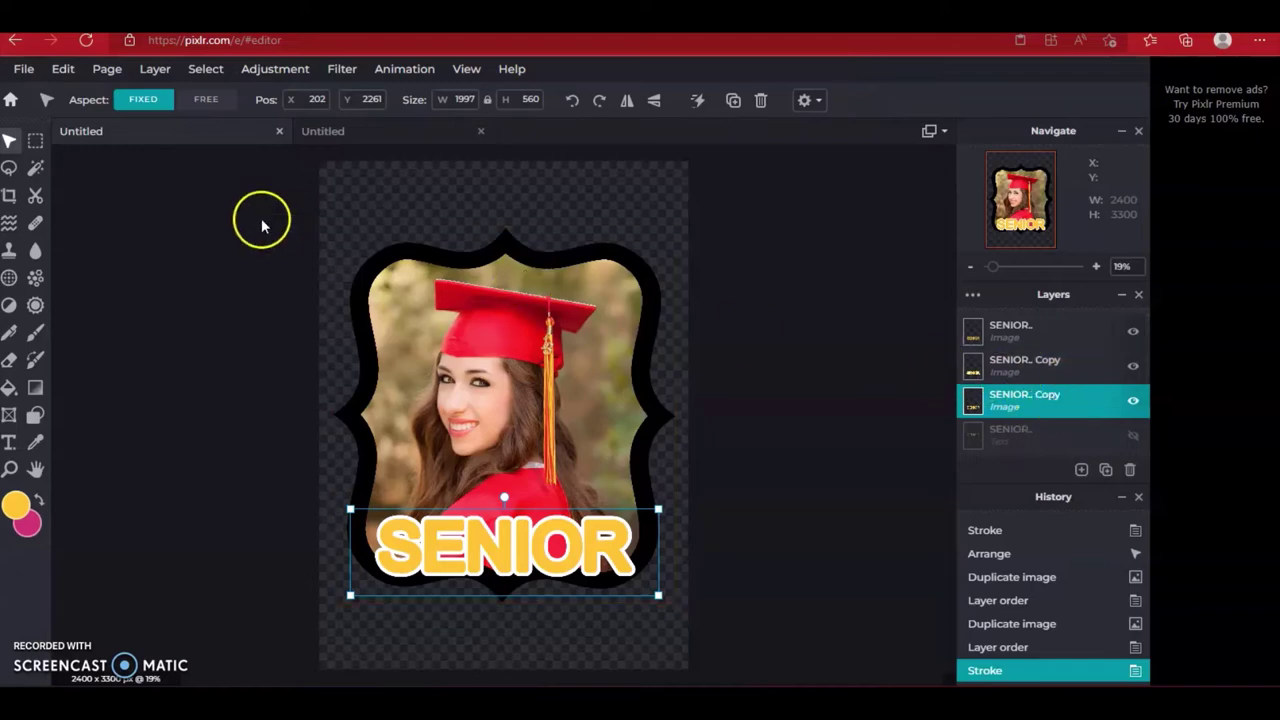
pyautogui.click(66, 70)
pyautogui.click(90, 316)
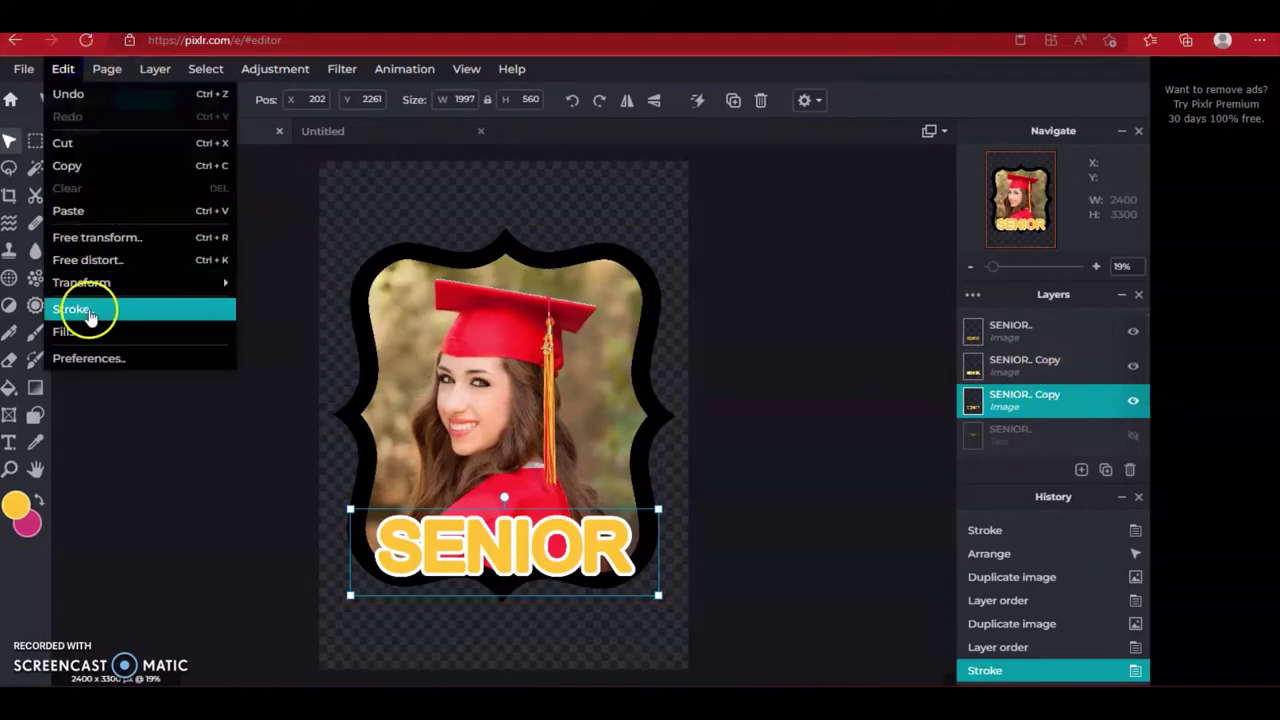
pyautogui.click(1033, 286)
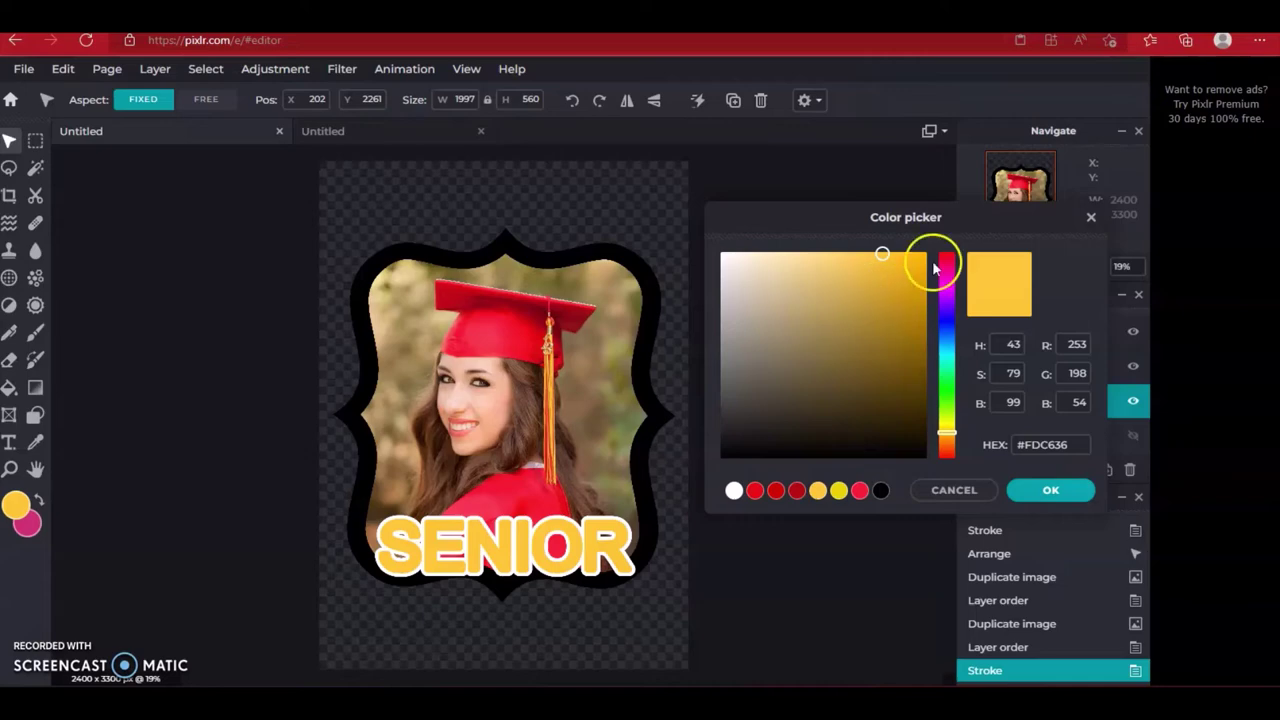
pyautogui.click(510, 333)
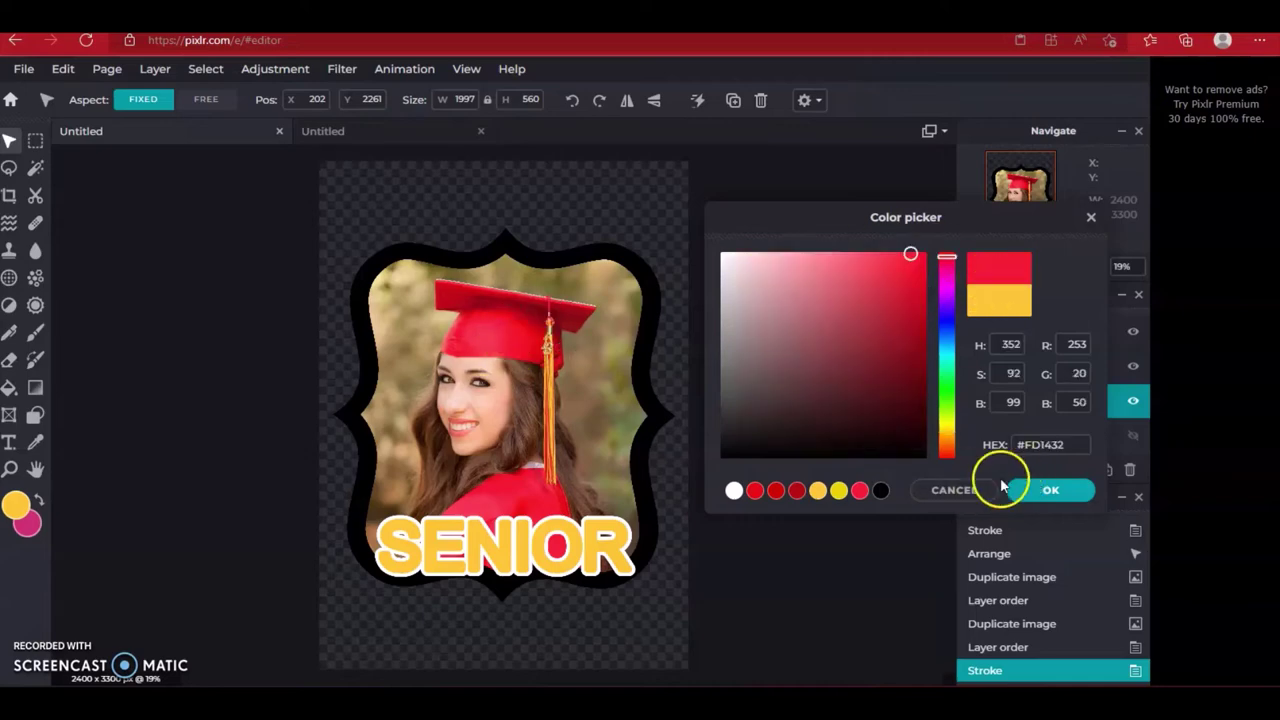
pyautogui.moveTo(916, 255); pyautogui.dragTo(921, 274)
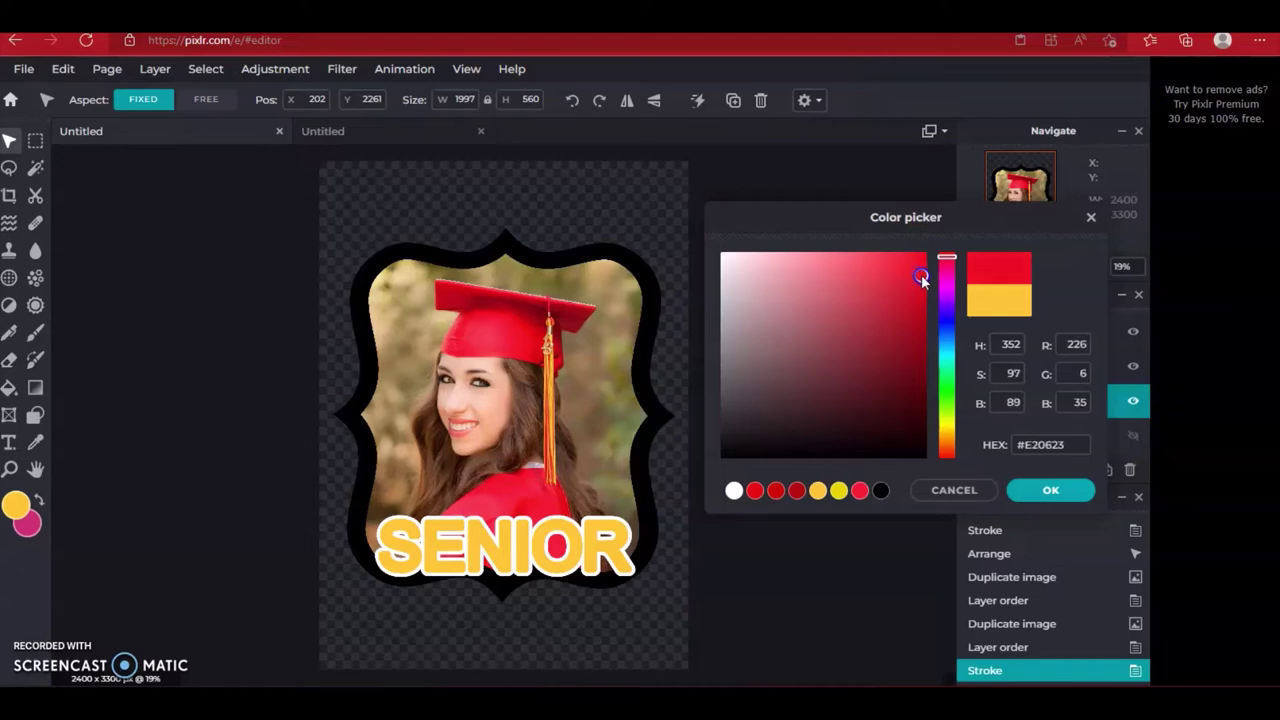
pyautogui.click(1048, 491)
pyautogui.click(789, 342)
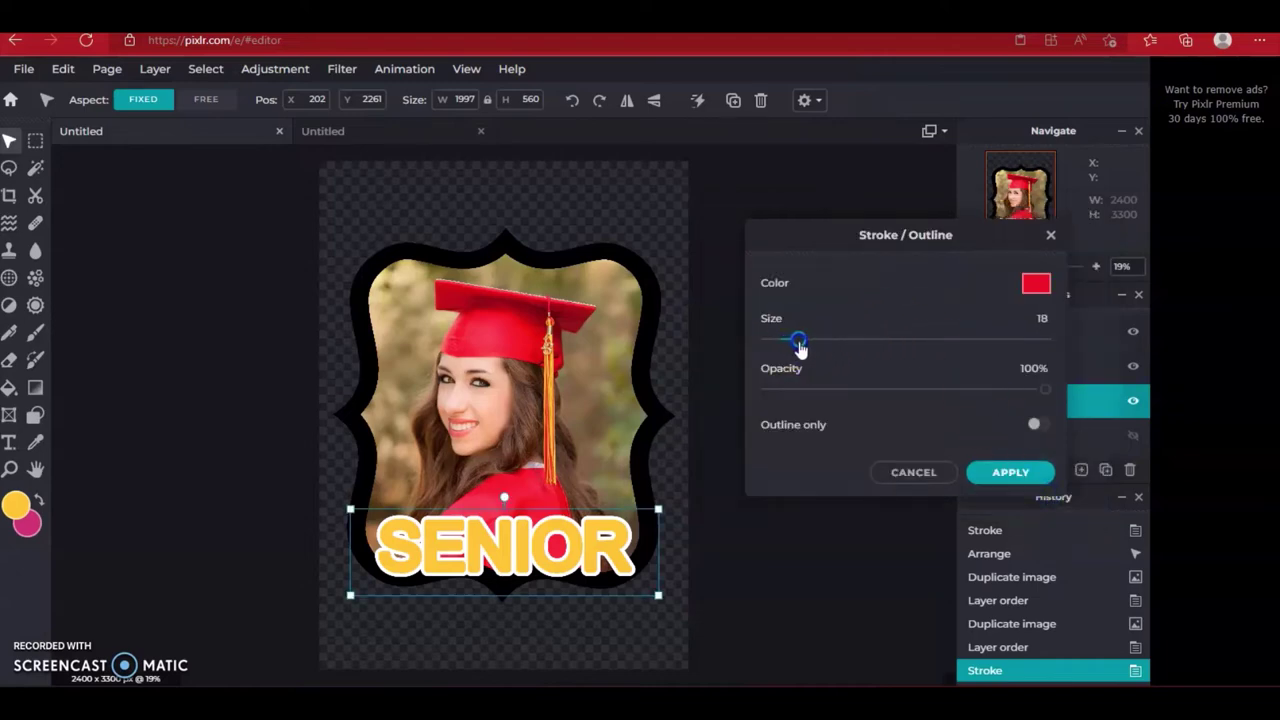
pyautogui.moveTo(810, 345); pyautogui.dragTo(858, 355)
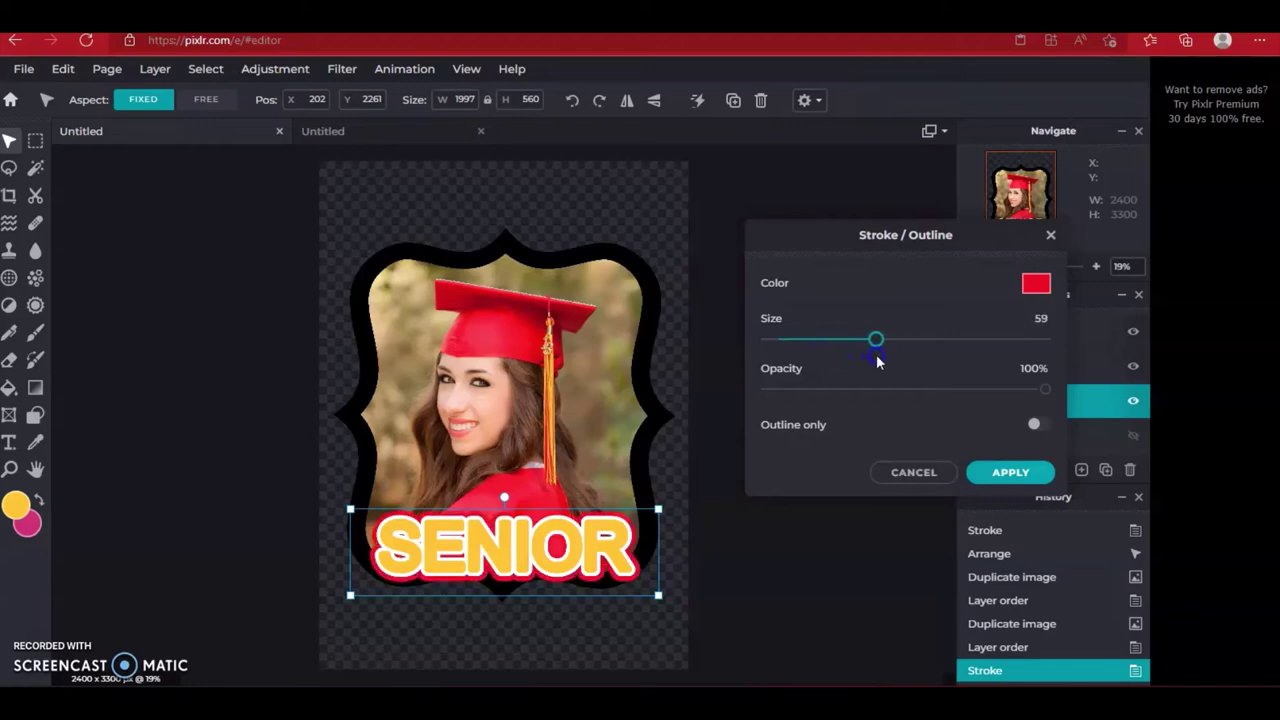
pyautogui.click(1008, 472)
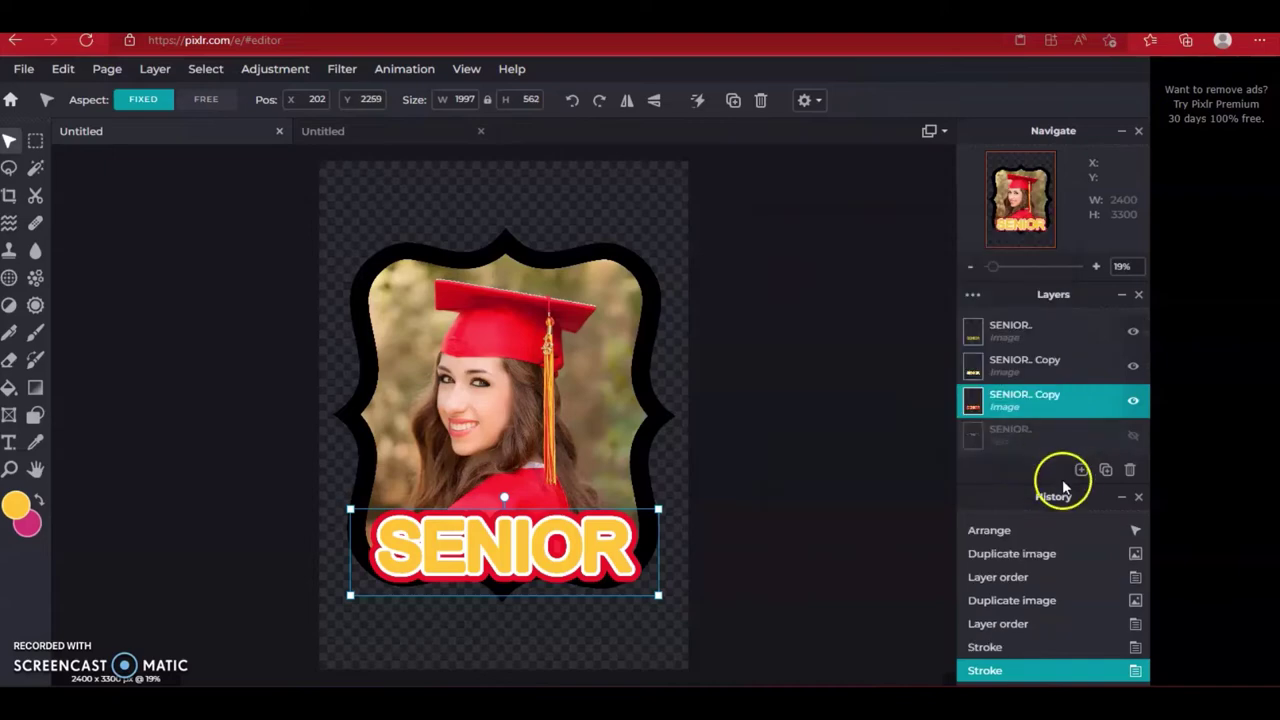
# Fill the top SENIOR layer with red (#DF0411), preserving transparency
pyautogui.click(1043, 332)
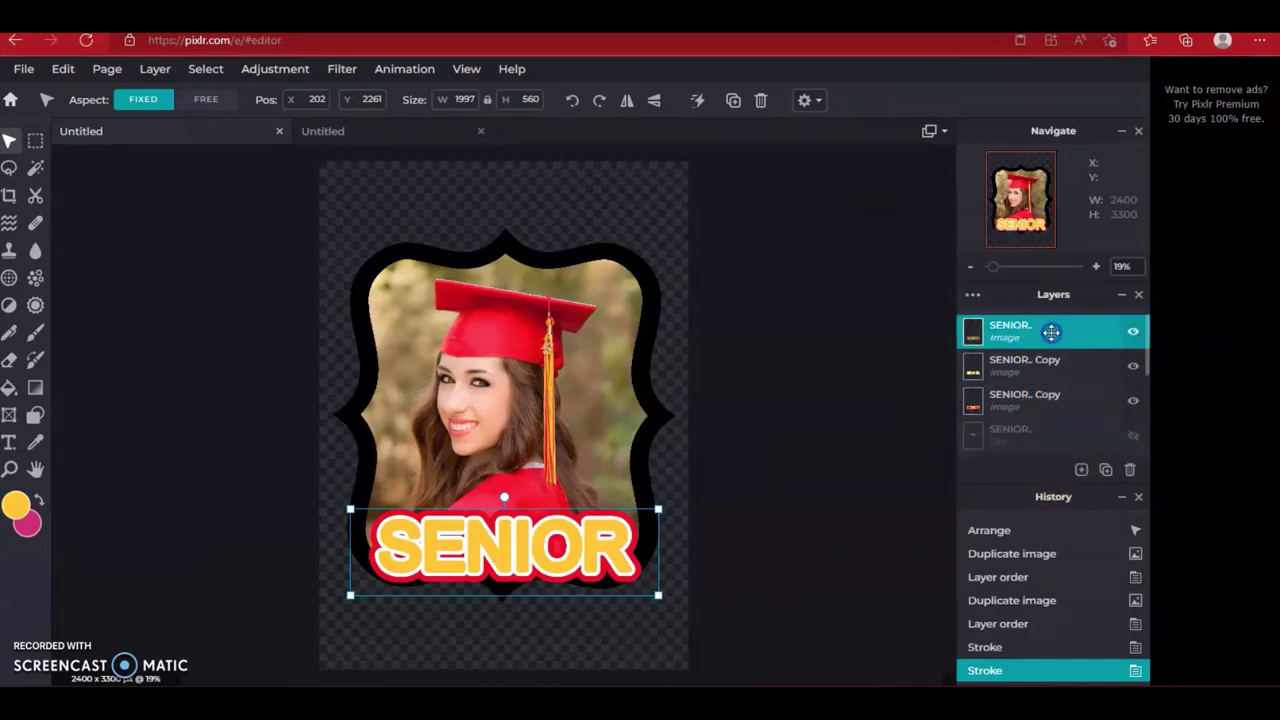
pyautogui.click(63, 73)
pyautogui.click(57, 69)
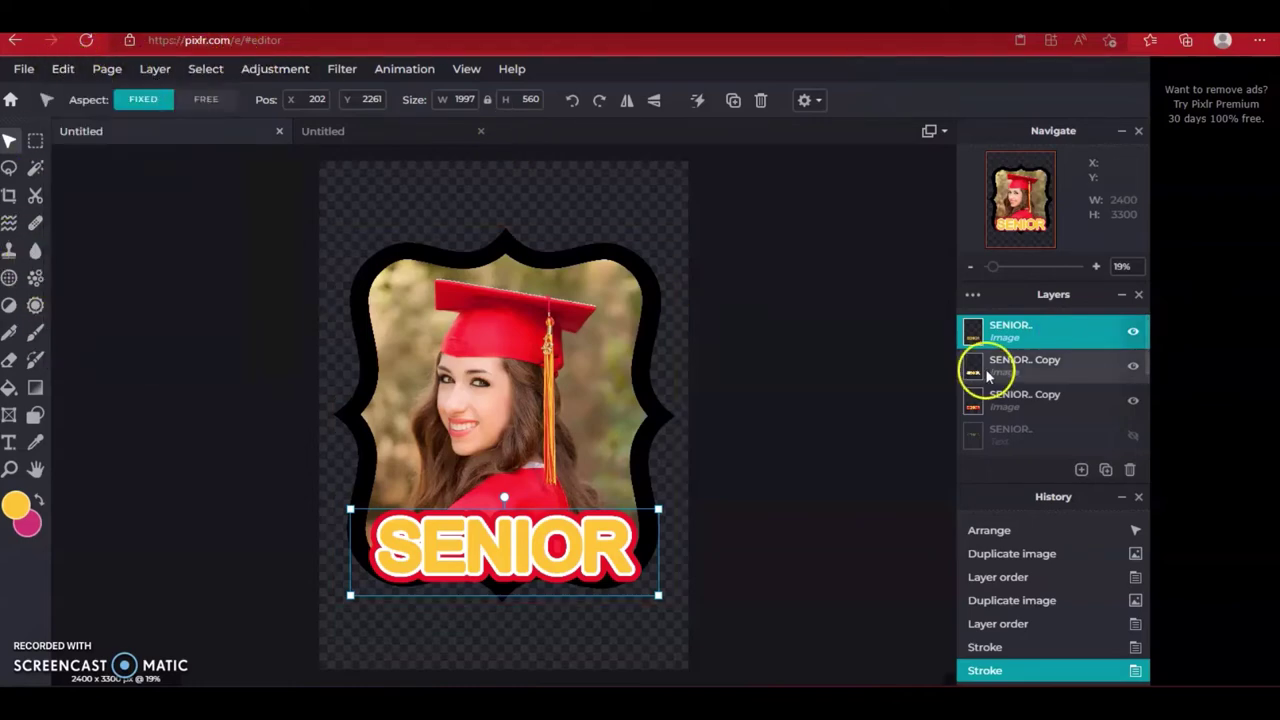
pyautogui.click(106, 70)
pyautogui.click(63, 70)
pyautogui.moveTo(65, 288)
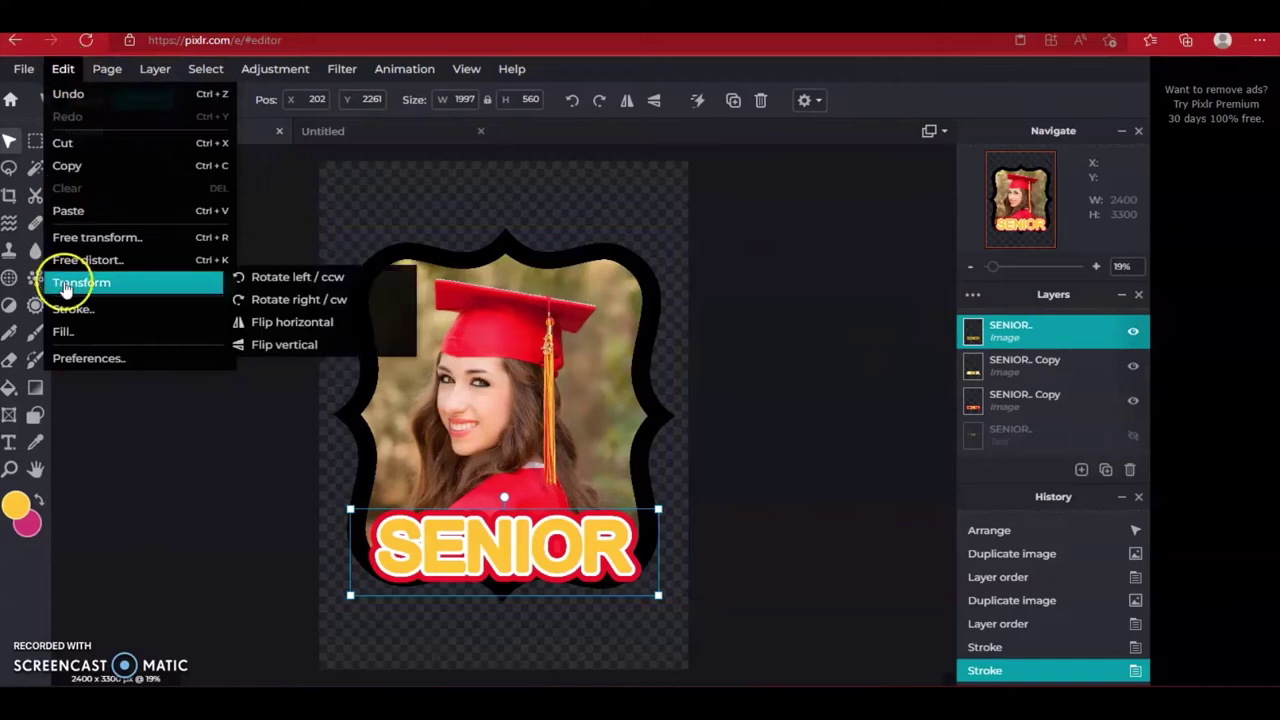
pyautogui.click(78, 331)
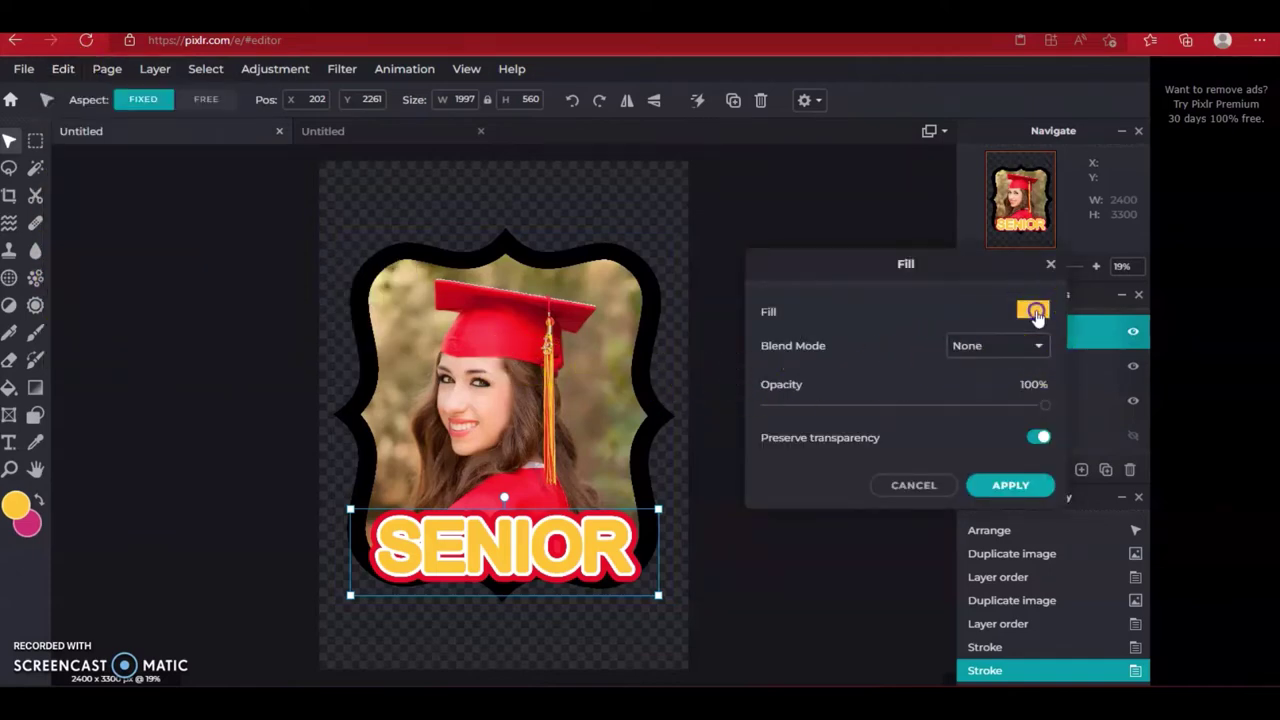
pyautogui.click(1033, 311)
pyautogui.click(1100, 610)
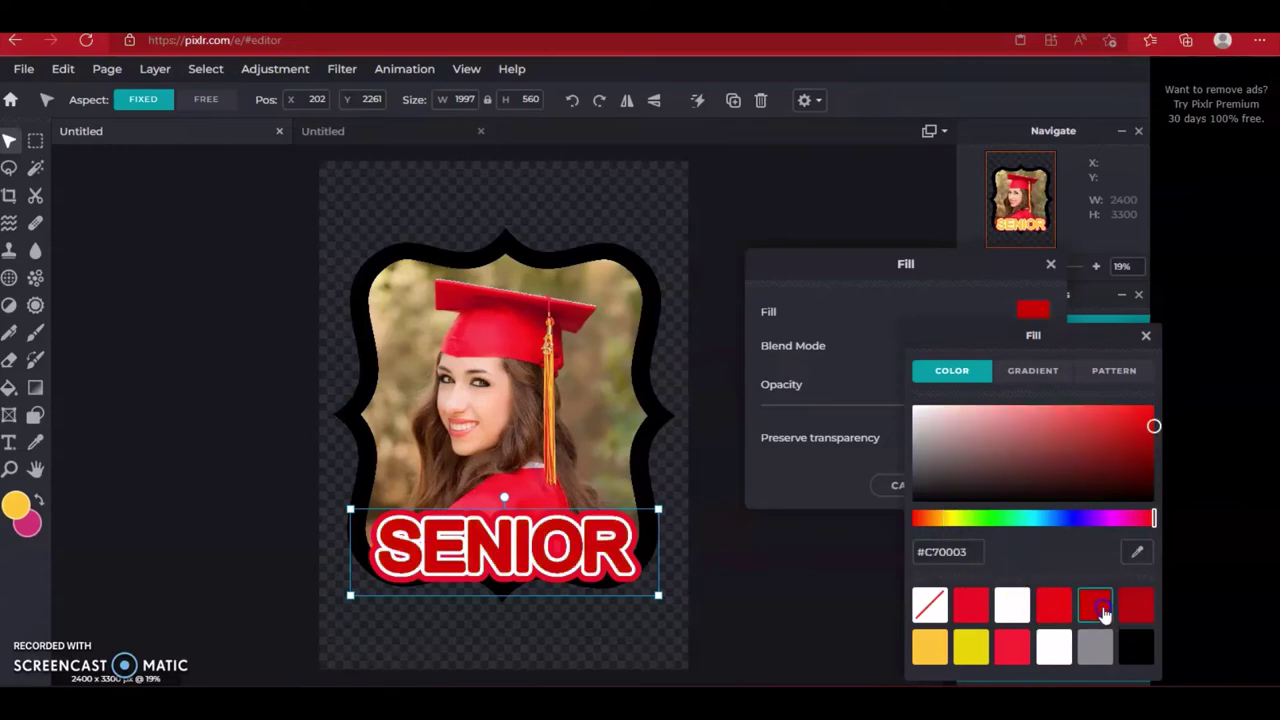
pyautogui.click(1052, 606)
pyautogui.click(1056, 608)
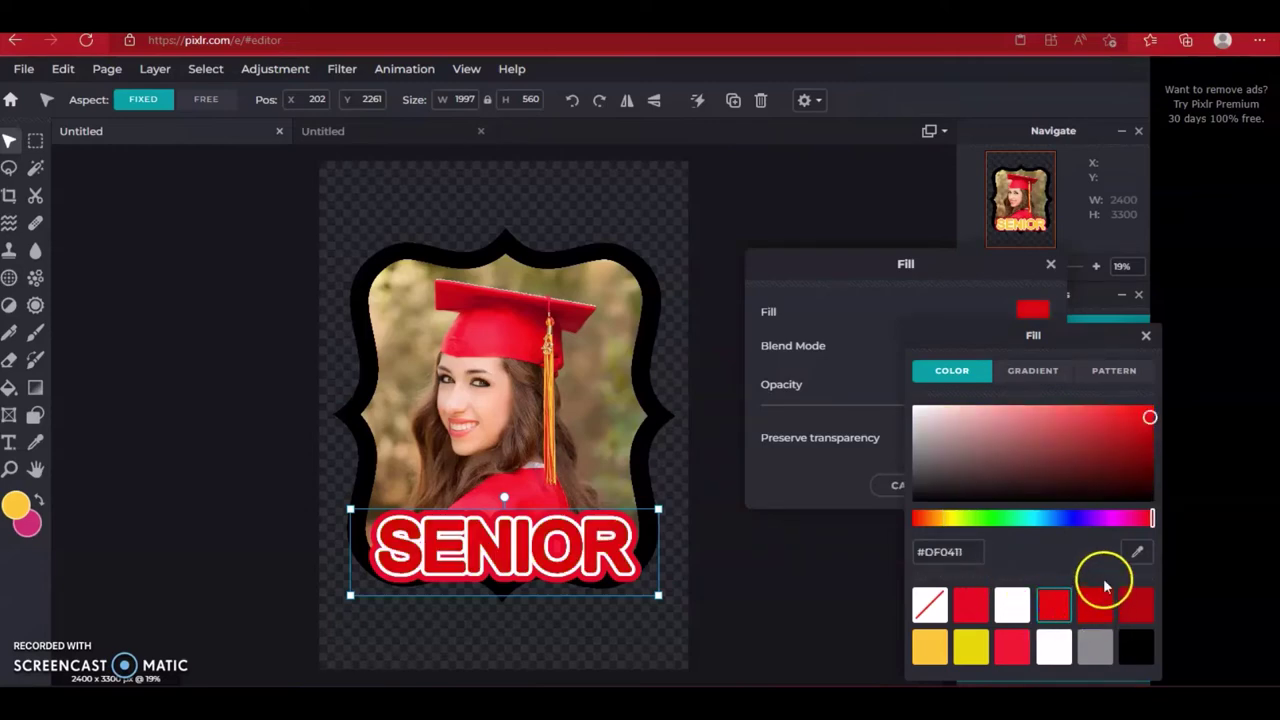
pyautogui.click(968, 300)
pyautogui.click(1010, 485)
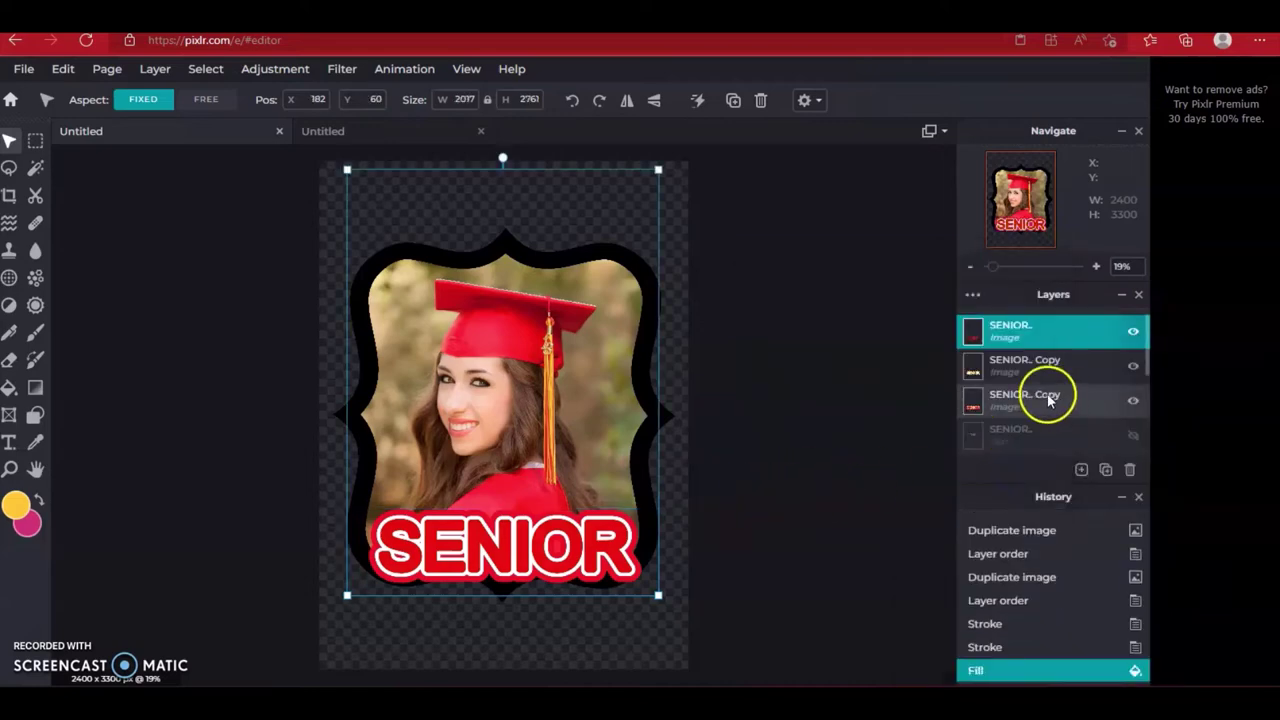
# Fill the lower SENIOR copy with golden yellow (#F0B72A) sampled from the cap's tassel
pyautogui.click(1017, 395)
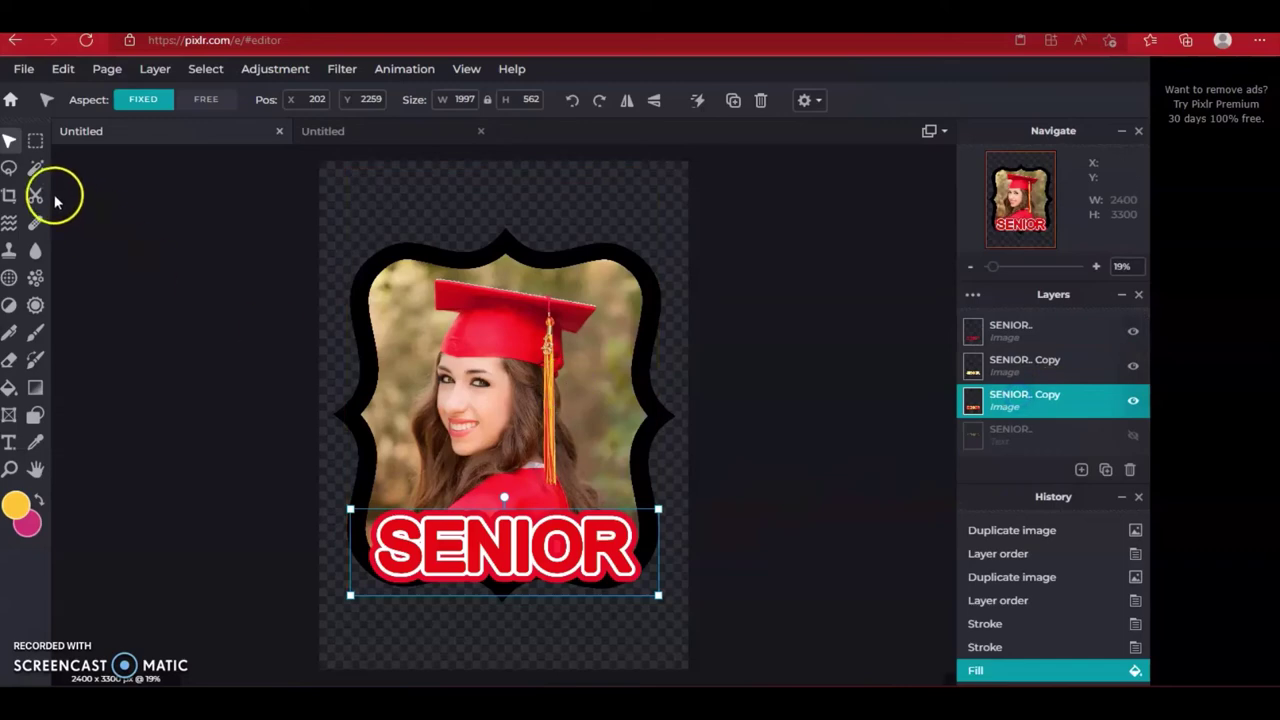
pyautogui.click(60, 68)
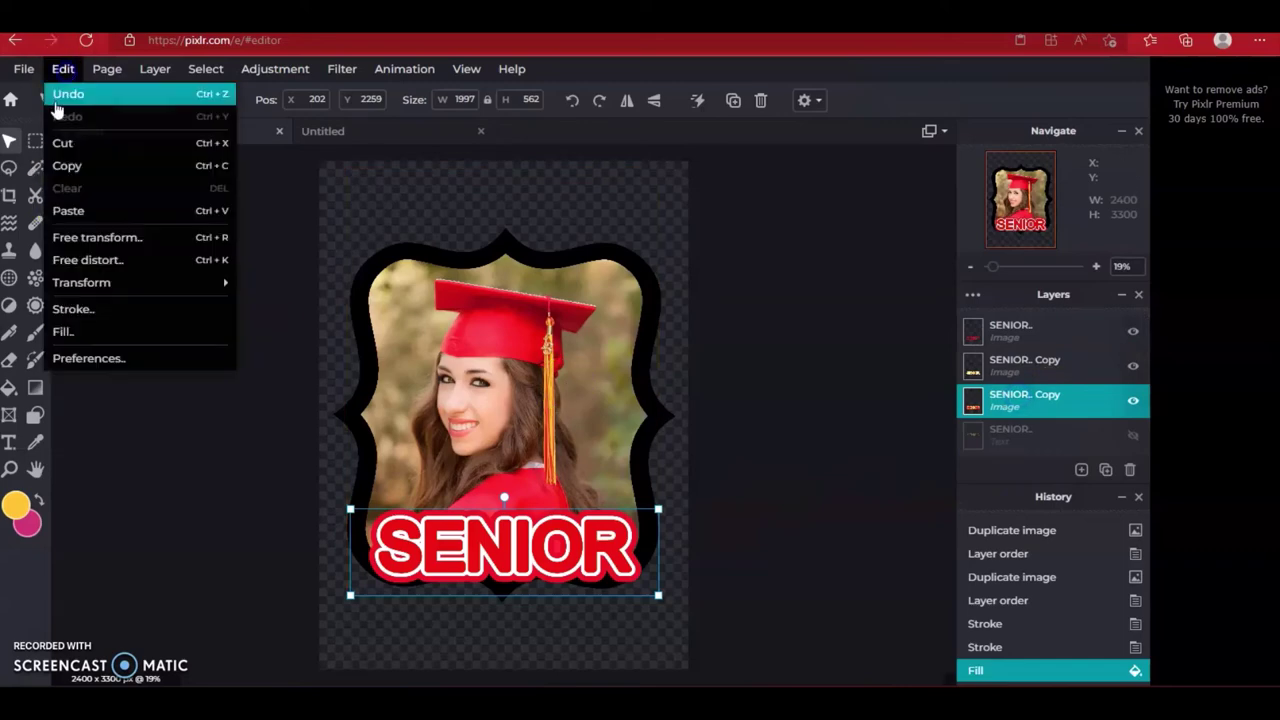
pyautogui.click(63, 331)
pyautogui.click(1033, 310)
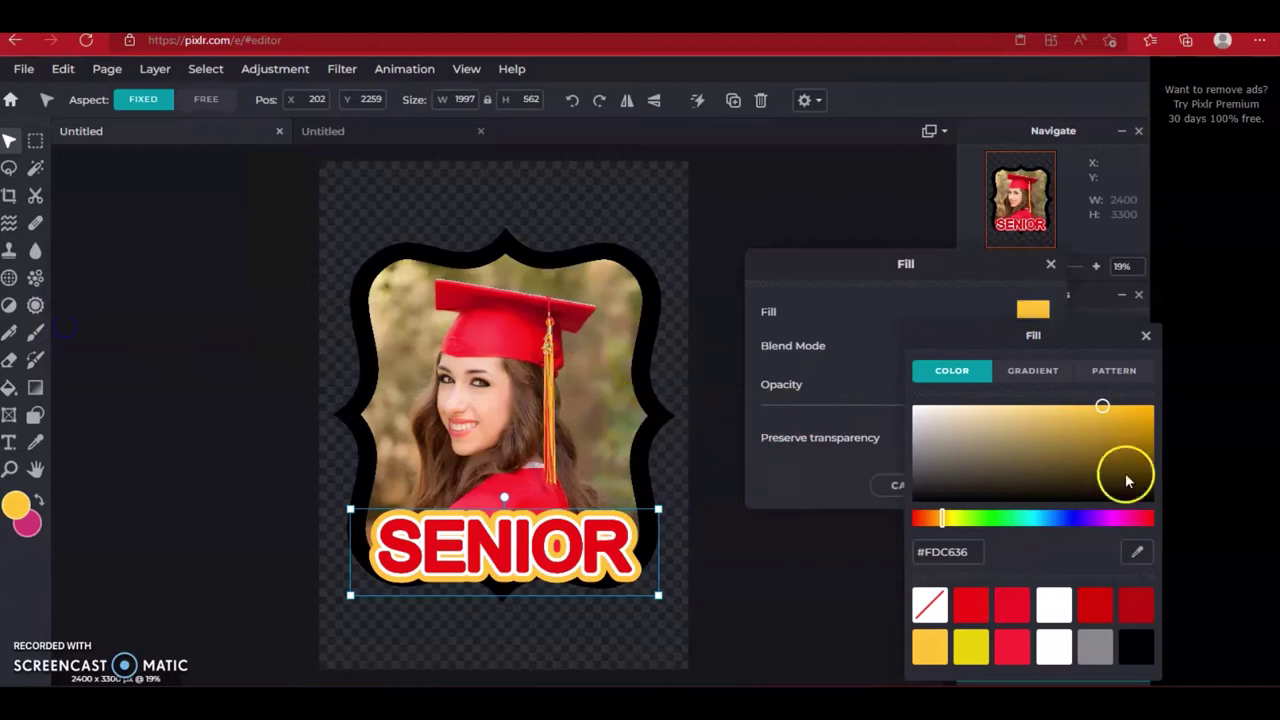
pyautogui.click(1136, 551)
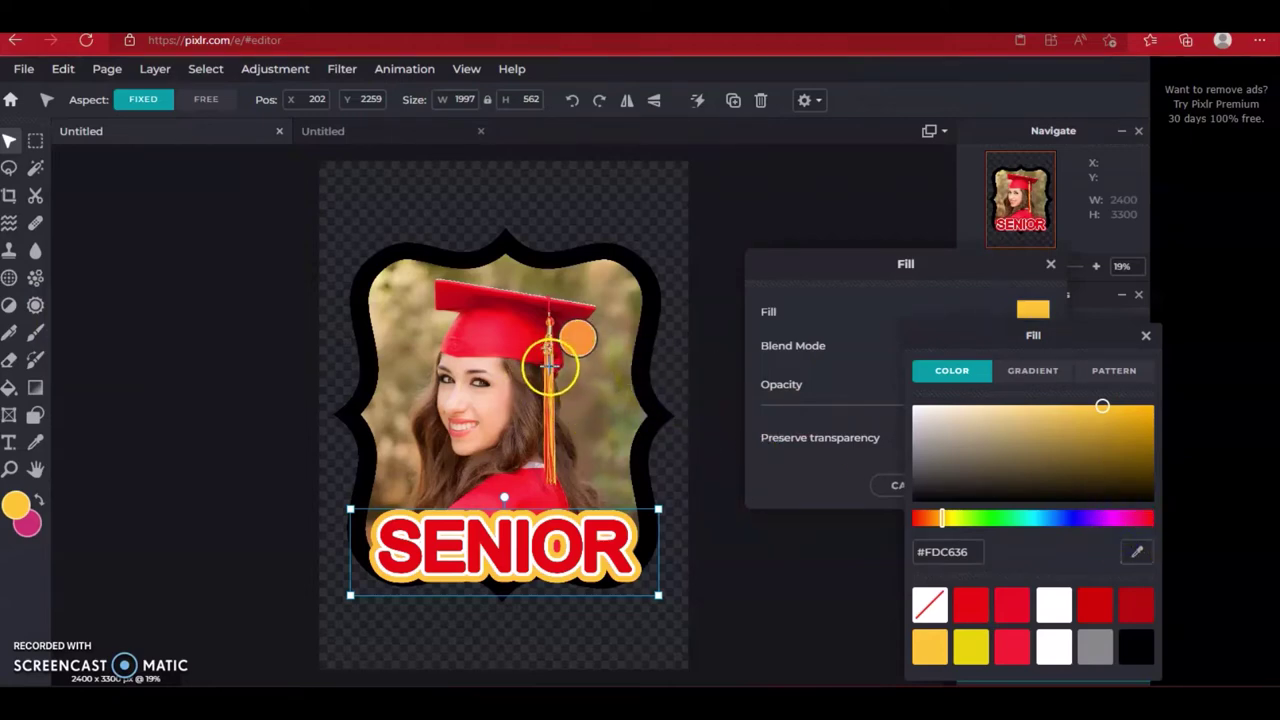
pyautogui.click(551, 370)
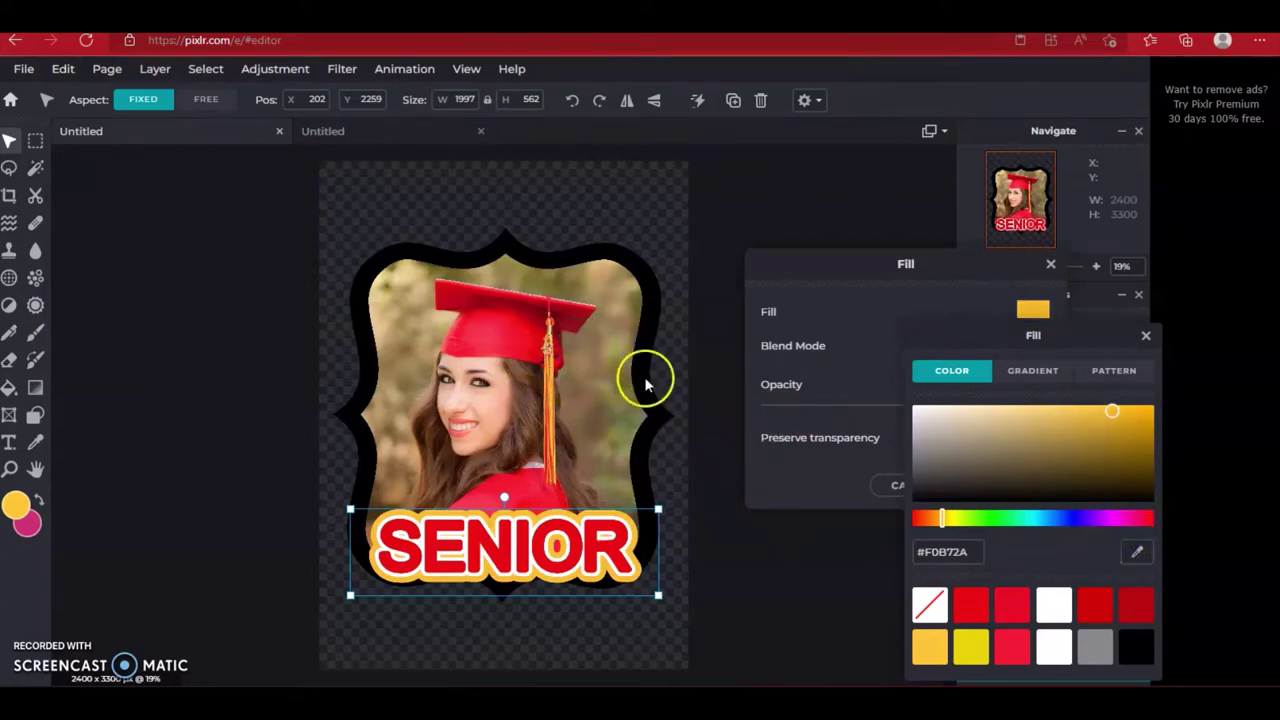
pyautogui.click(912, 320)
pyautogui.click(996, 484)
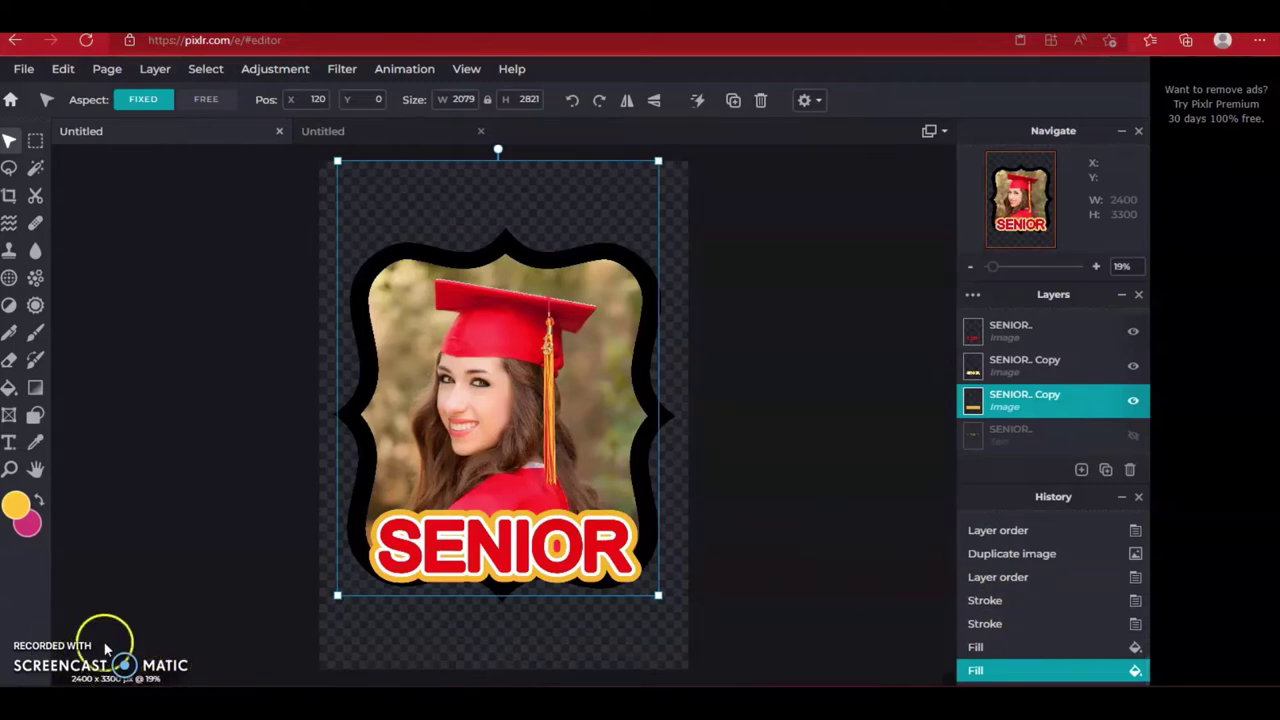
pyautogui.click(126, 628)
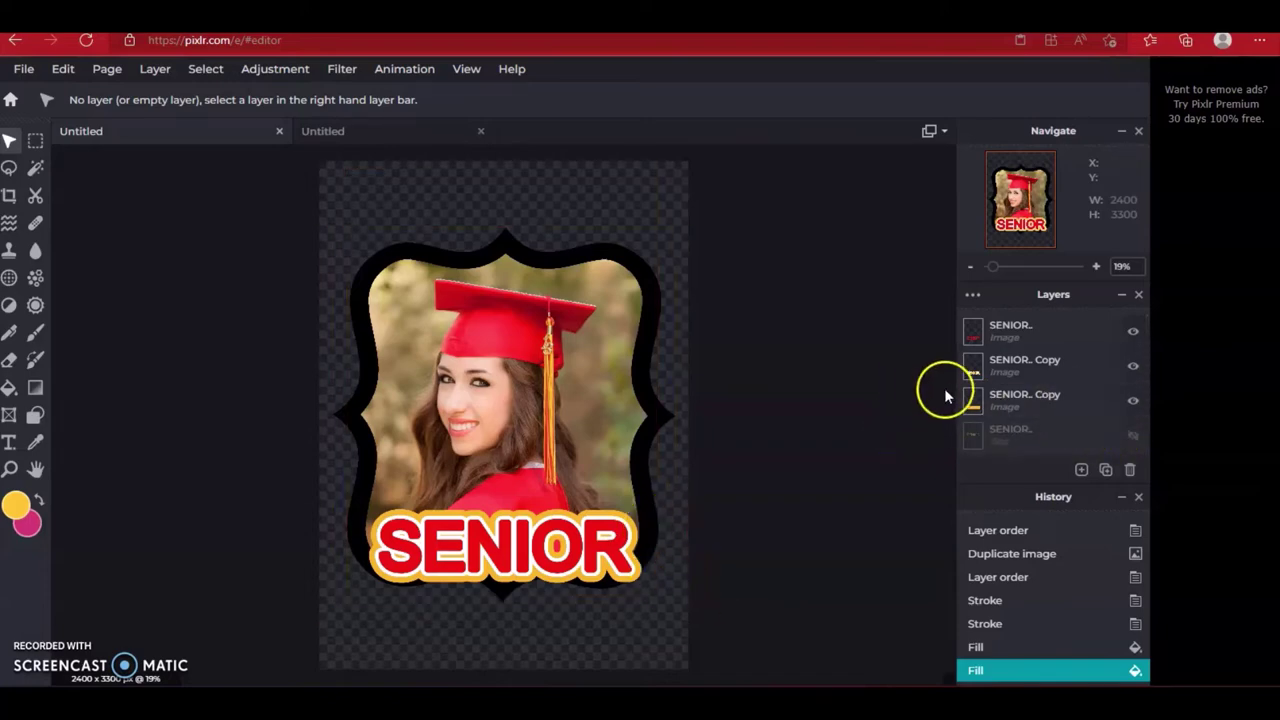
pyautogui.click(1040, 396)
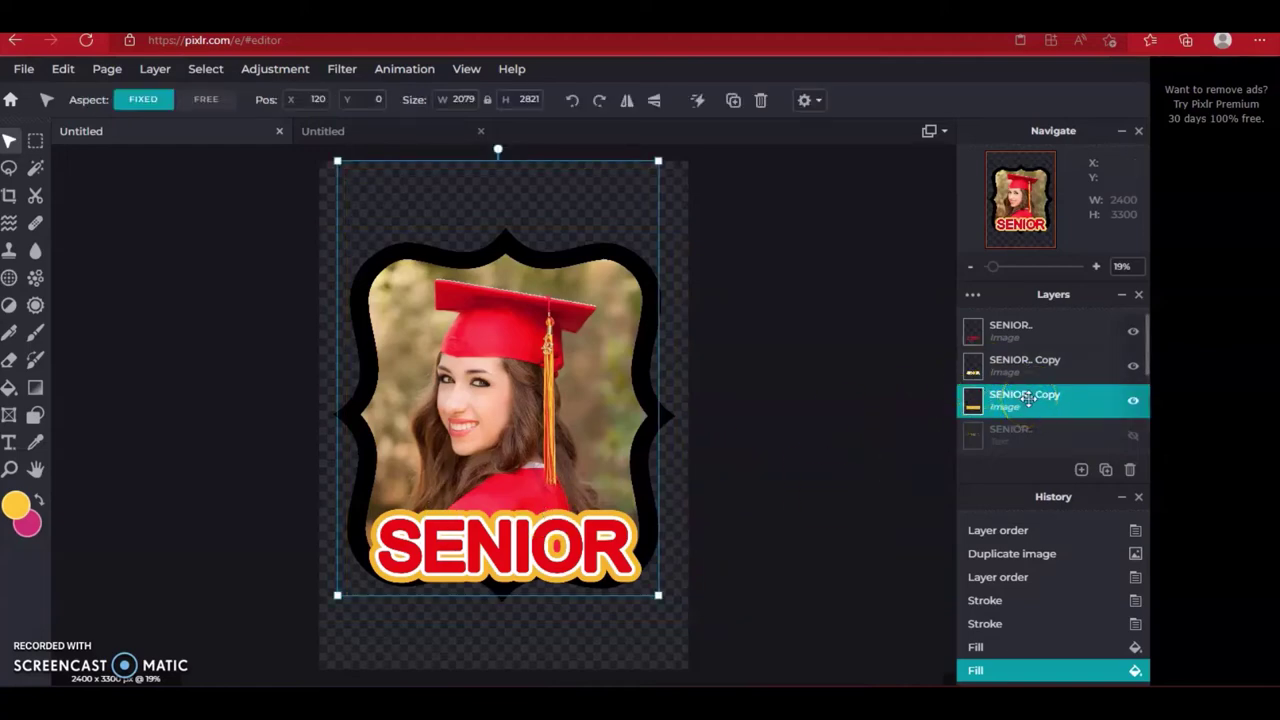
pyautogui.moveTo(1027, 400); pyautogui.dragTo(1076, 372)
pyautogui.click(727, 353)
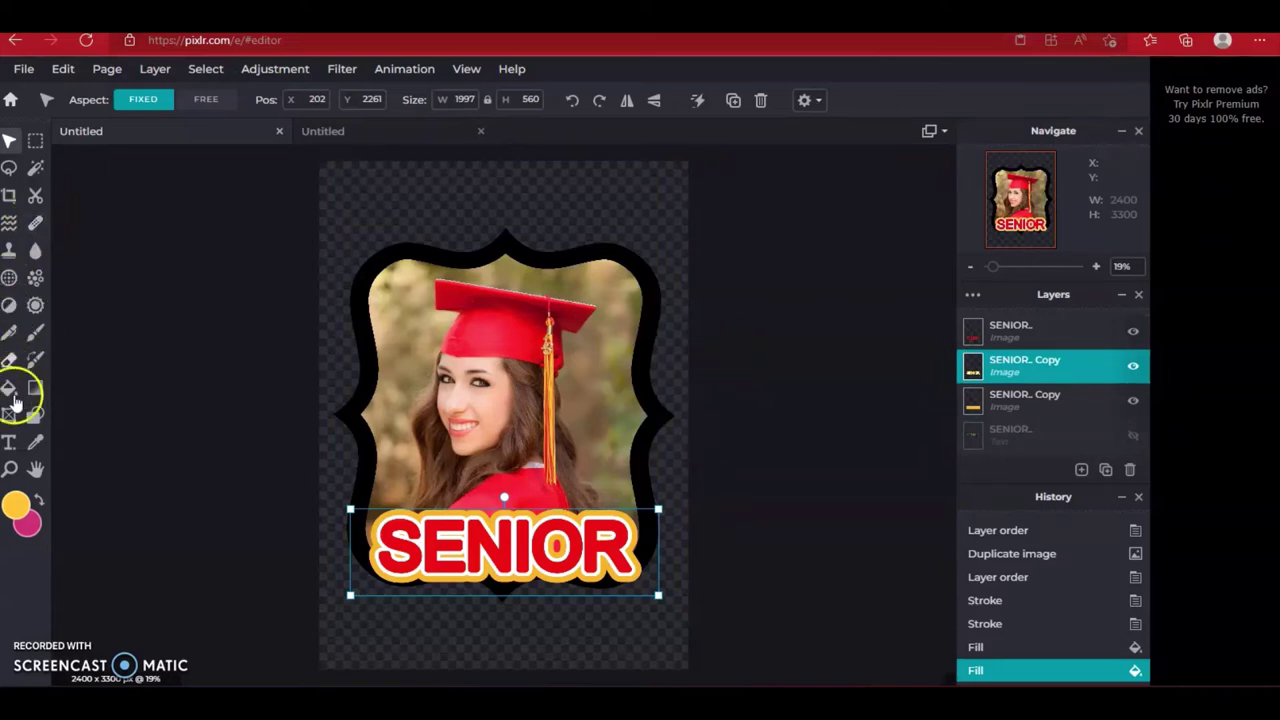
# Add an empty layer above the top SENIOR layer
pyautogui.click(1000, 333)
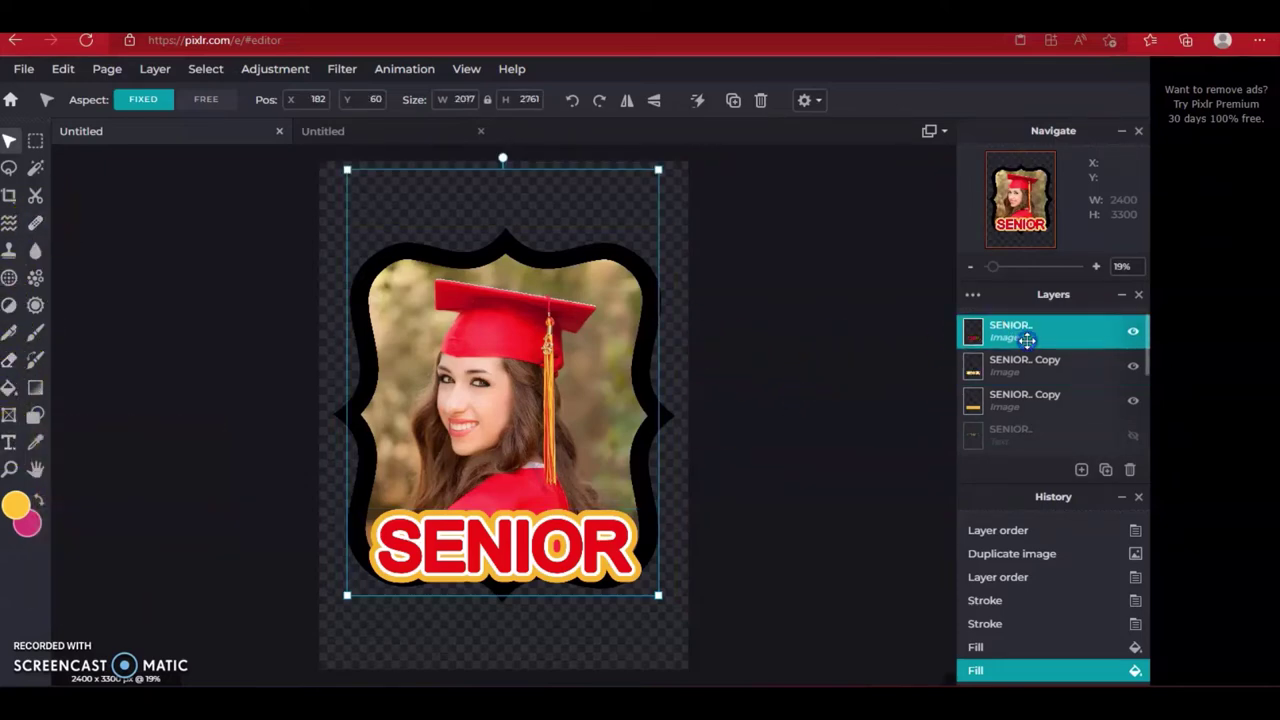
pyautogui.click(1081, 469)
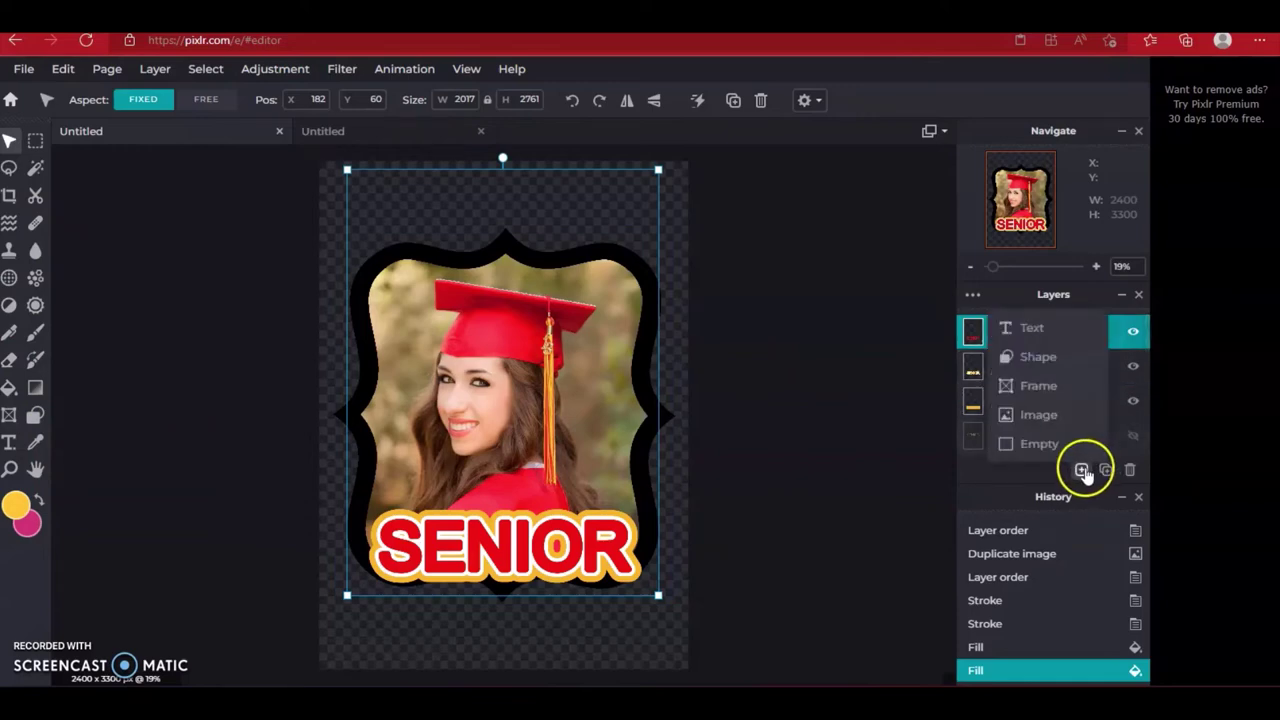
pyautogui.click(1064, 443)
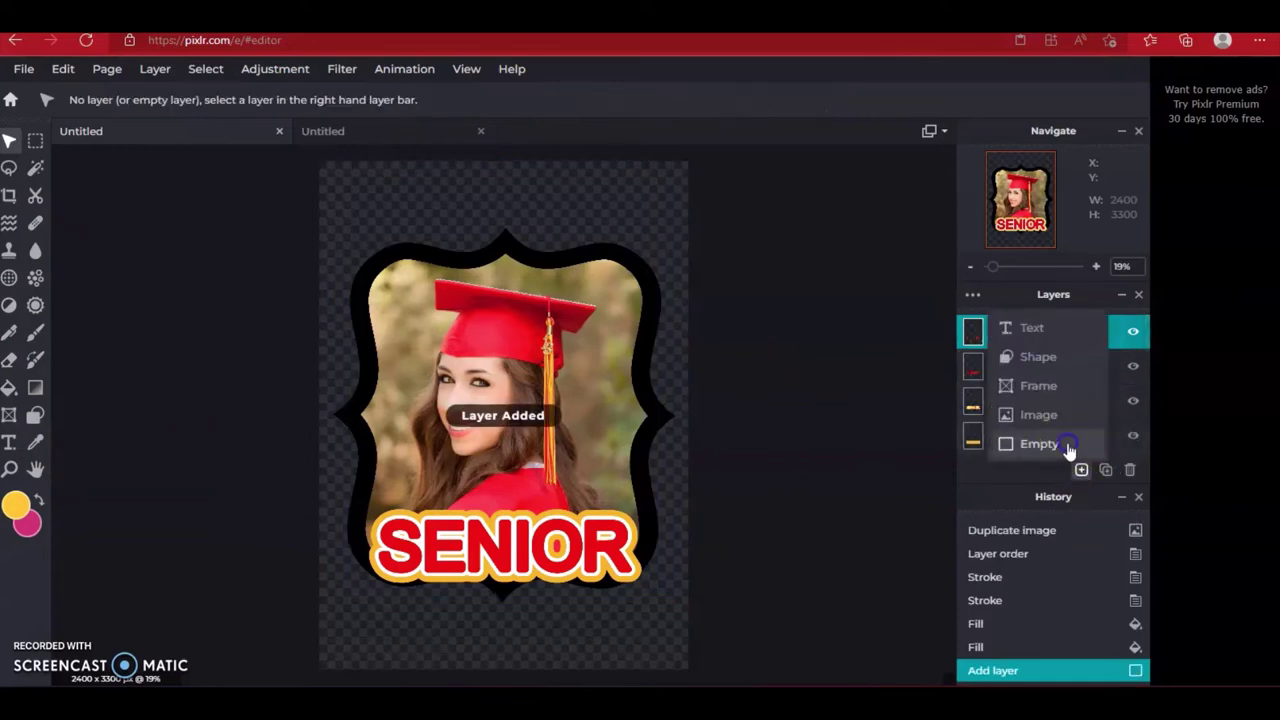
# Add the text 2022 stacked one digit per line, and move it up over the photo to about X 202, Y 411
pyautogui.click(11, 443)
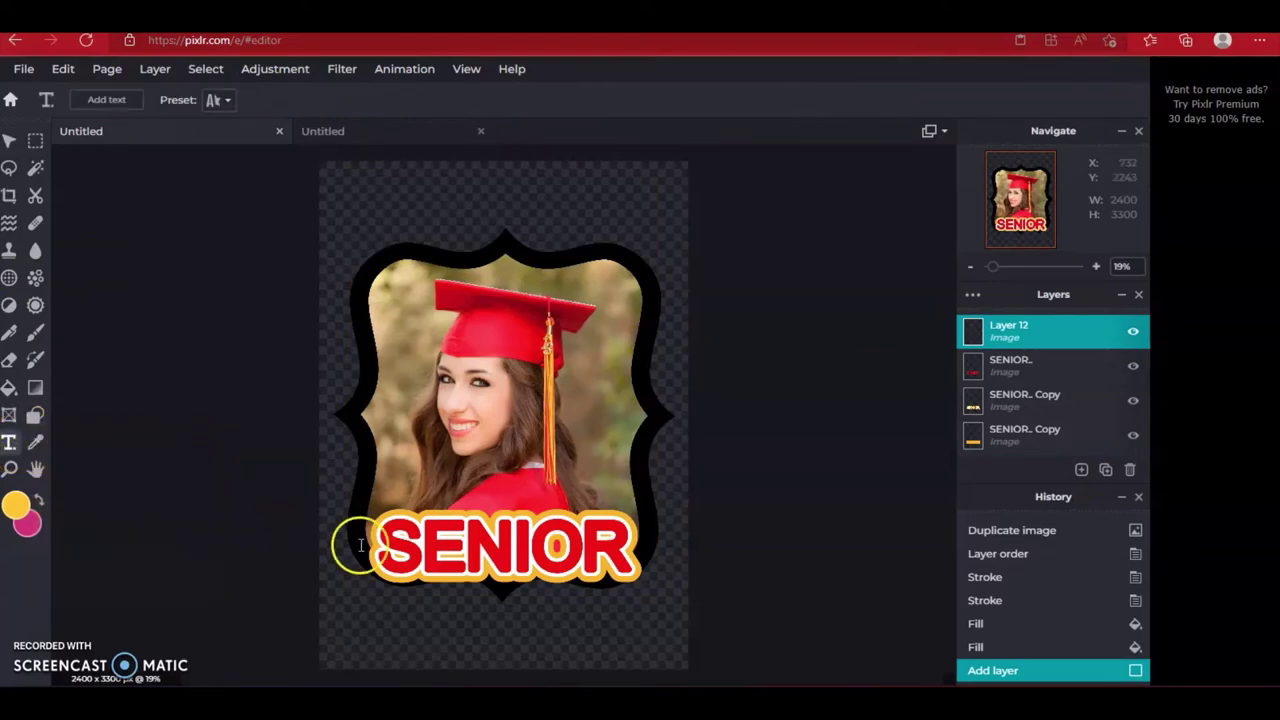
pyautogui.click(505, 316)
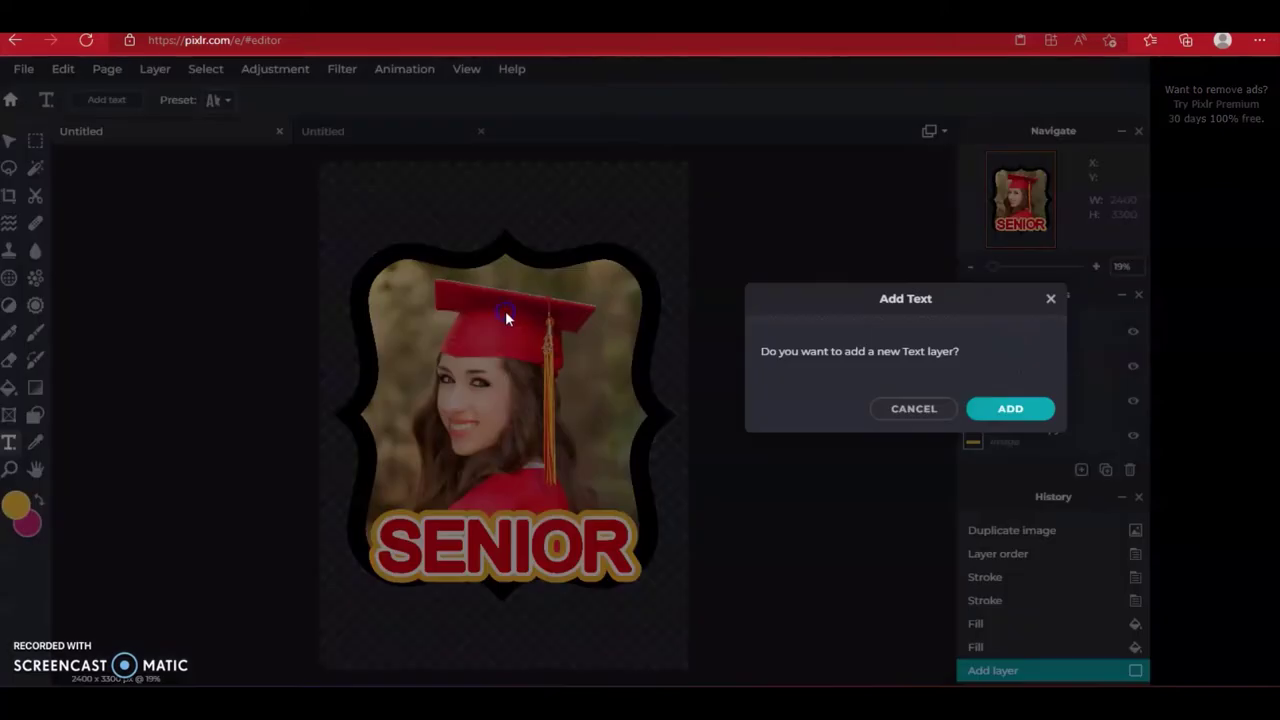
pyautogui.click(1012, 409)
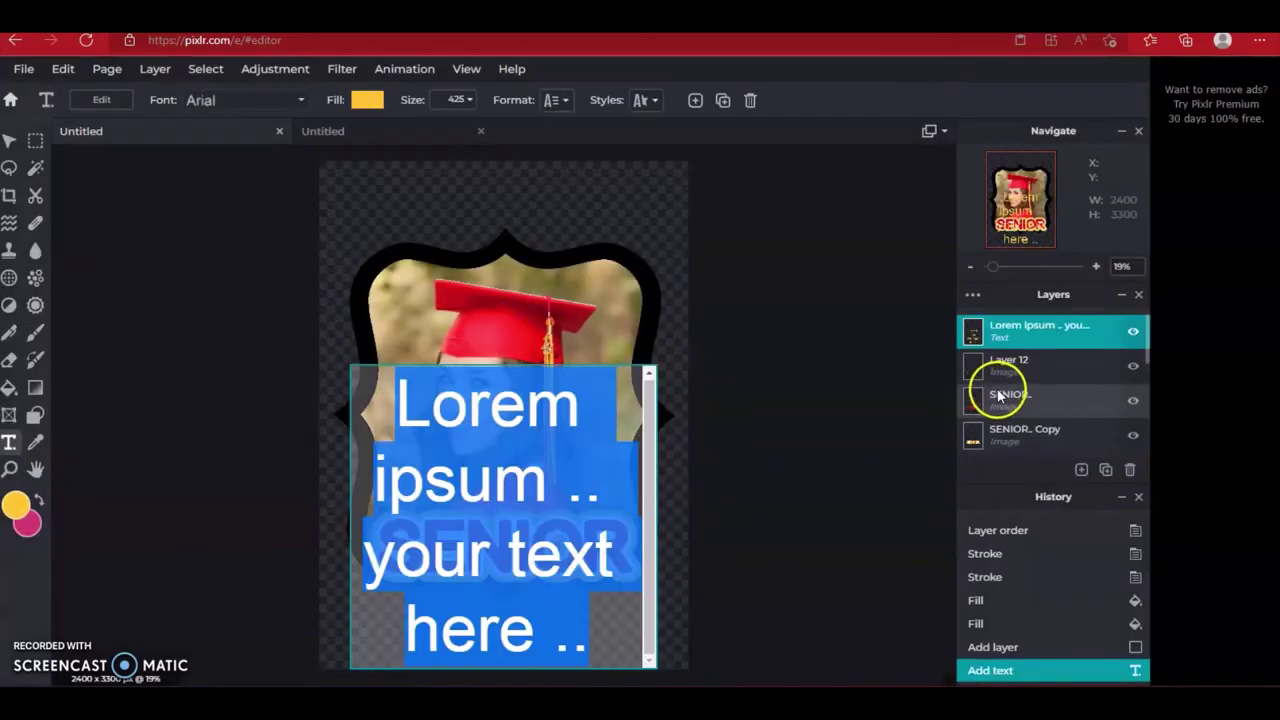
pyautogui.write('2 ')
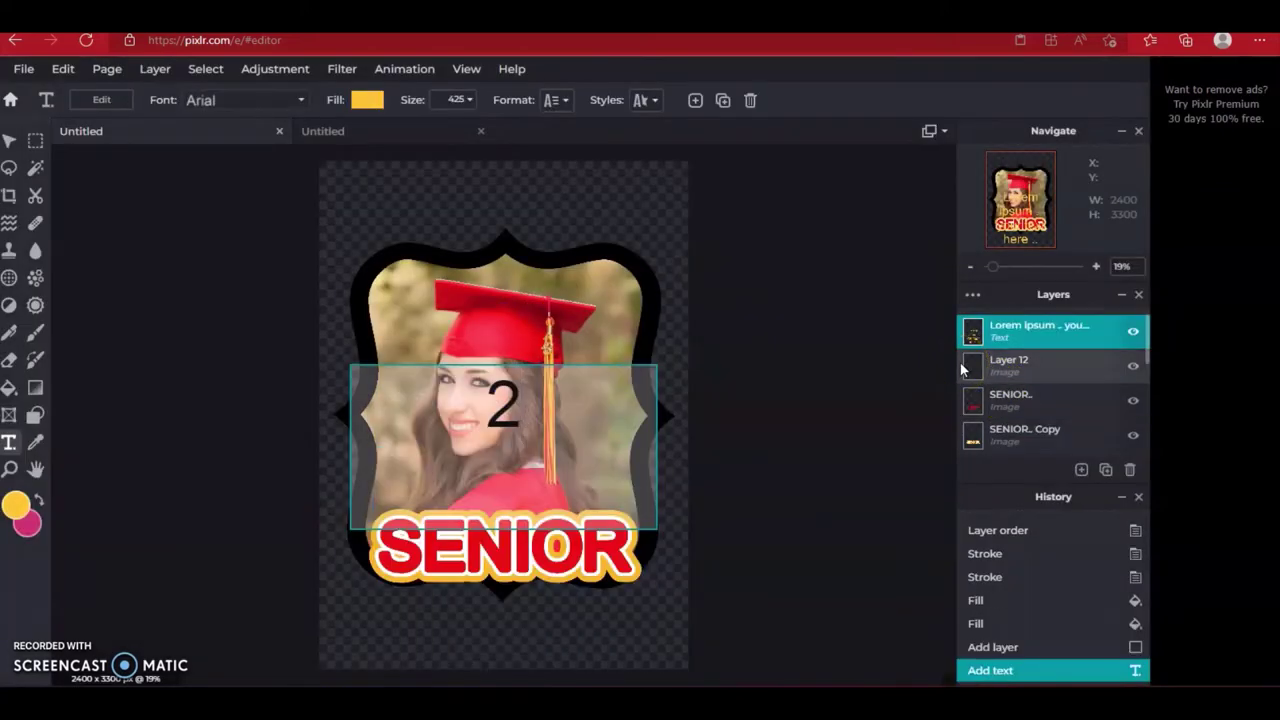
pyautogui.write('0')
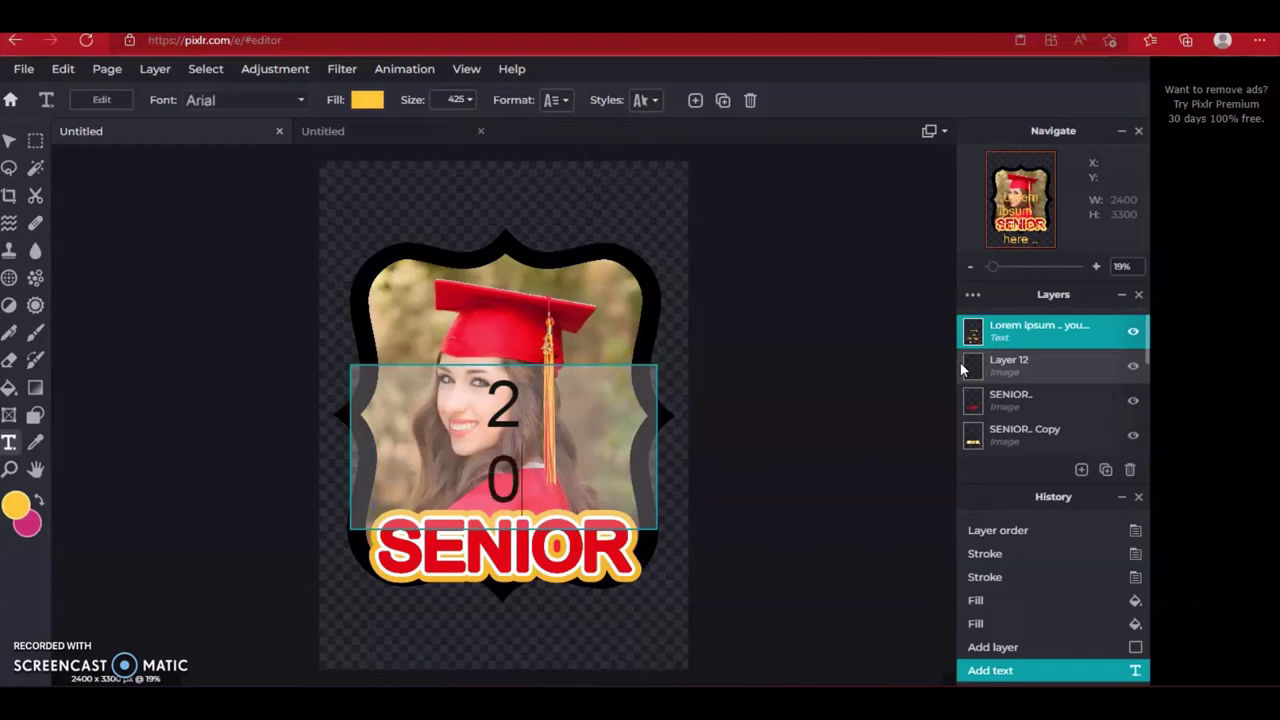
pyautogui.press('Return')
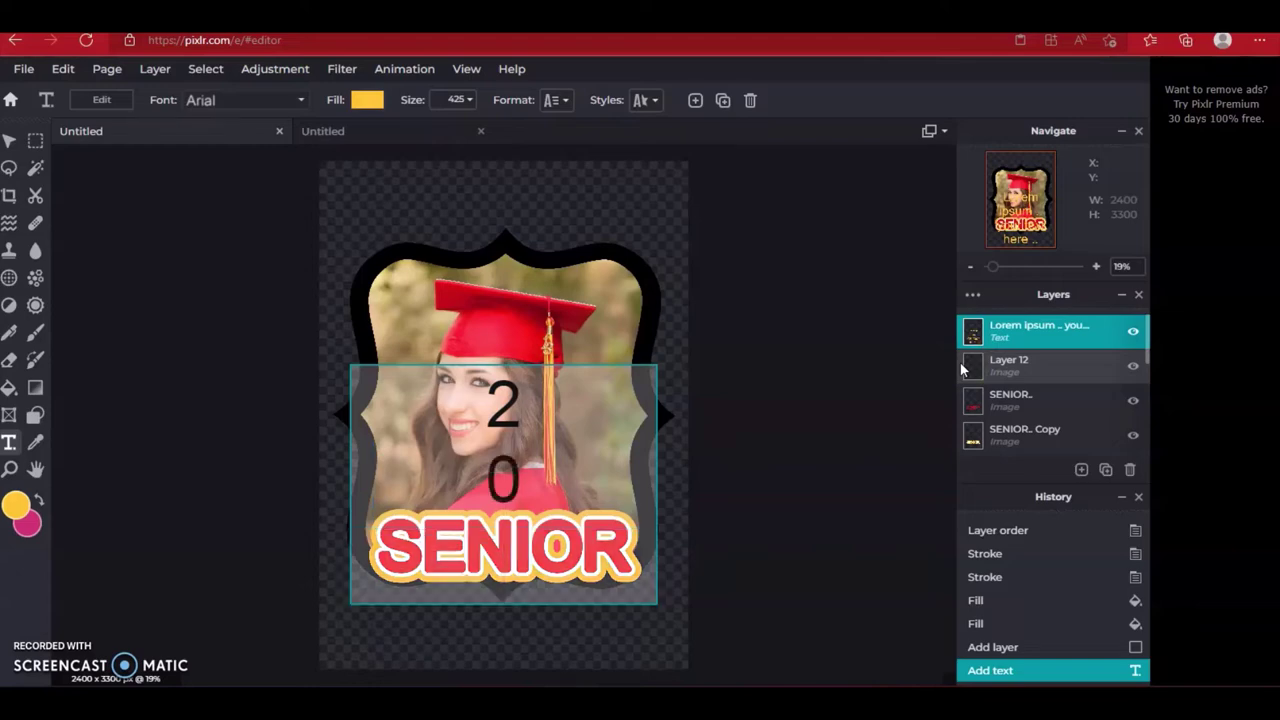
pyautogui.write('2')
pyautogui.press('Return')
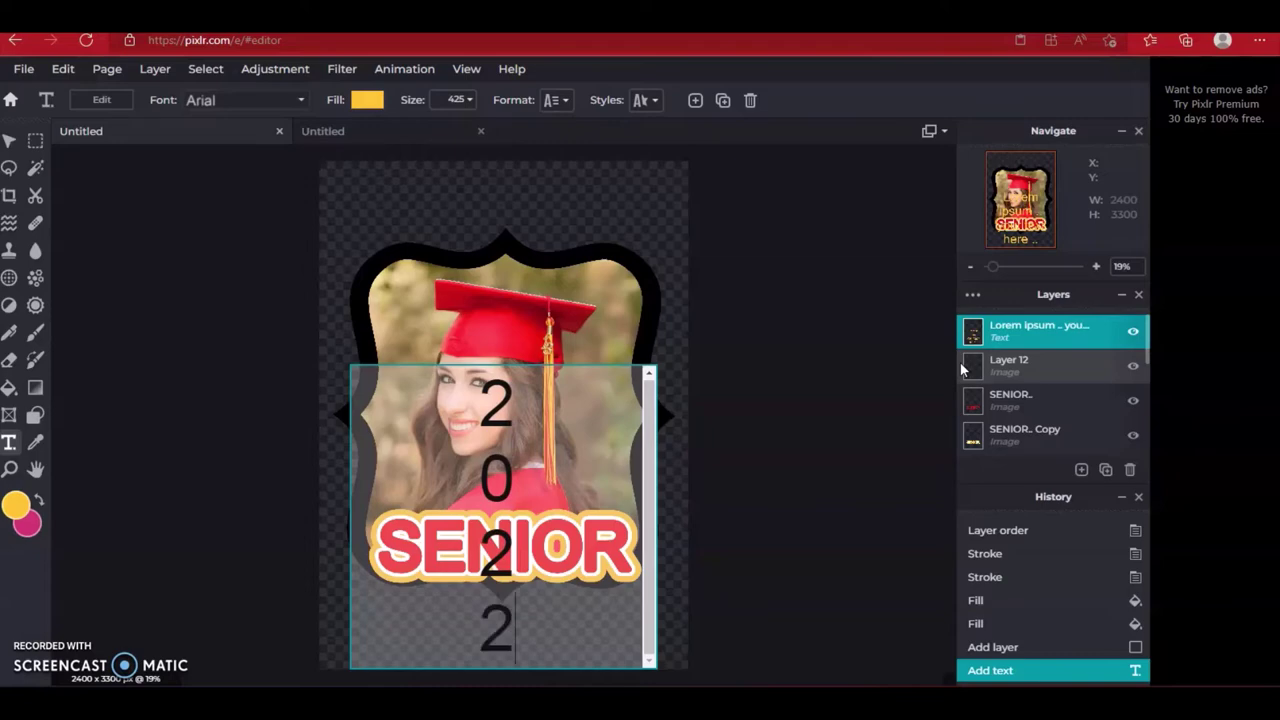
pyautogui.click(12, 142)
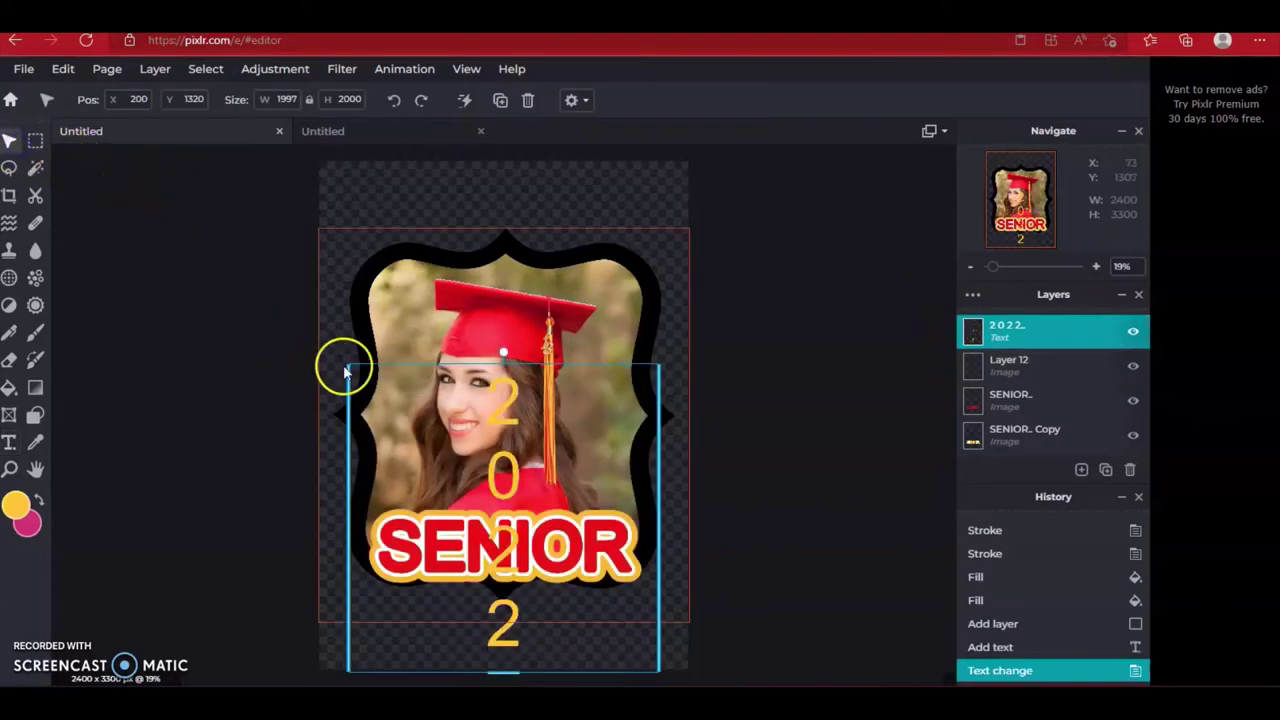
pyautogui.moveTo(503, 472); pyautogui.dragTo(503, 330)
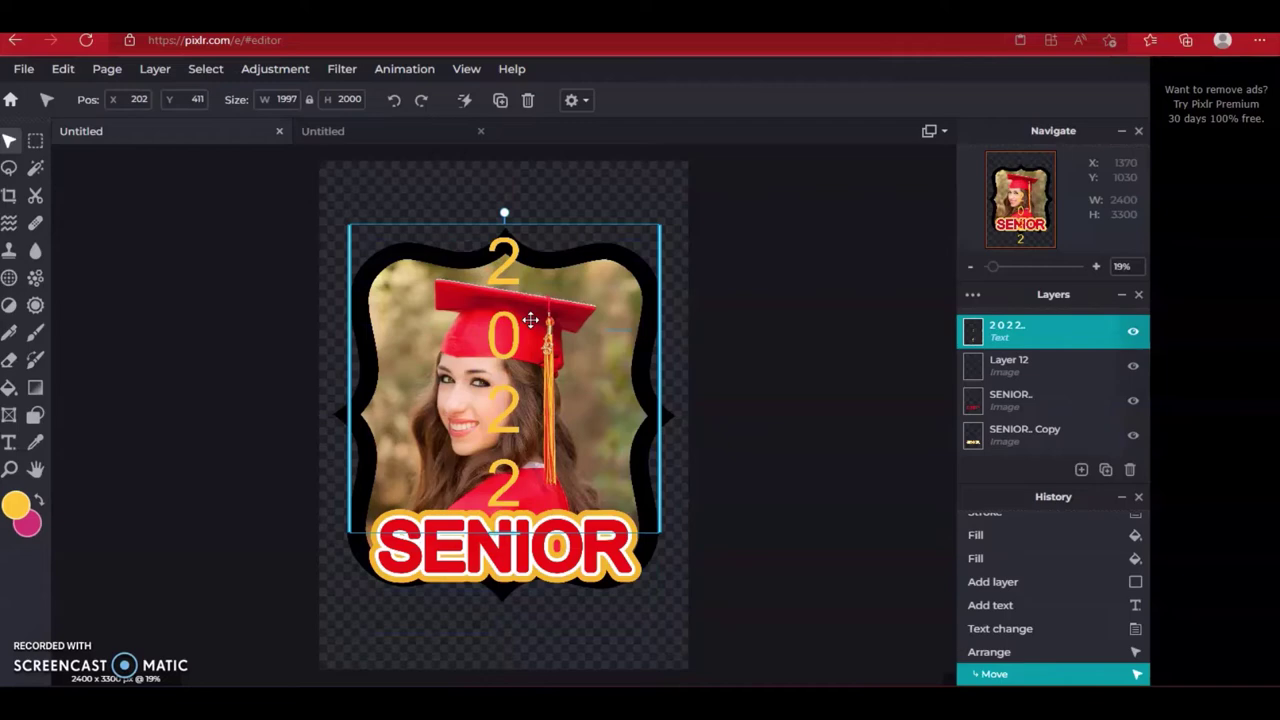
# Set the stacked 2022 text's line space to -27 and duplicate its text layer
pyautogui.click(10, 442)
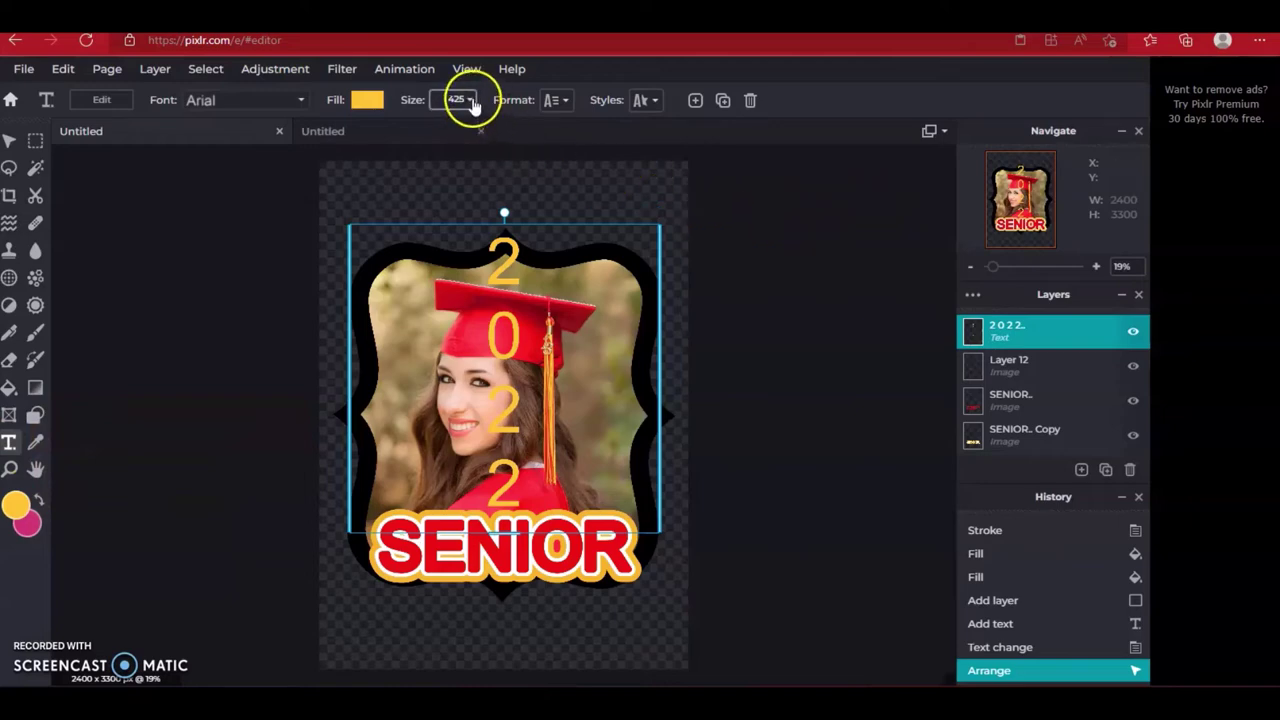
pyautogui.click(563, 100)
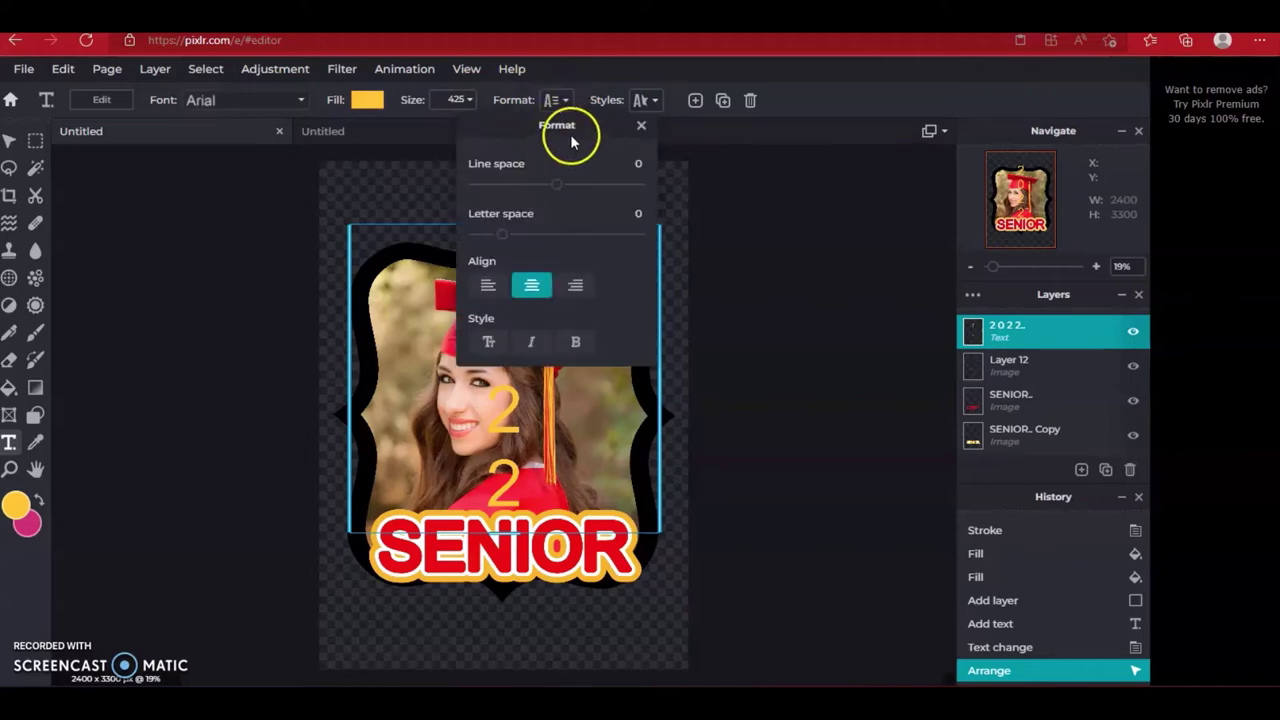
pyautogui.moveTo(585, 131); pyautogui.dragTo(767, 135)
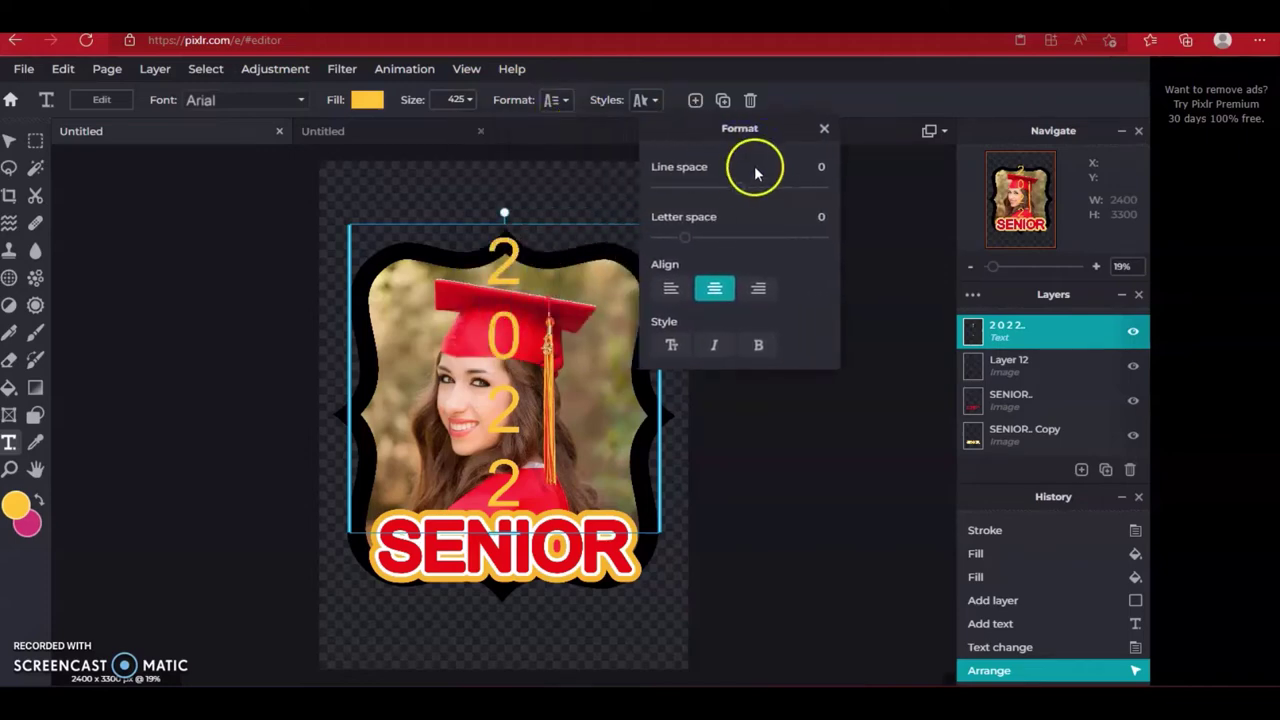
pyautogui.moveTo(737, 190); pyautogui.dragTo(718, 191)
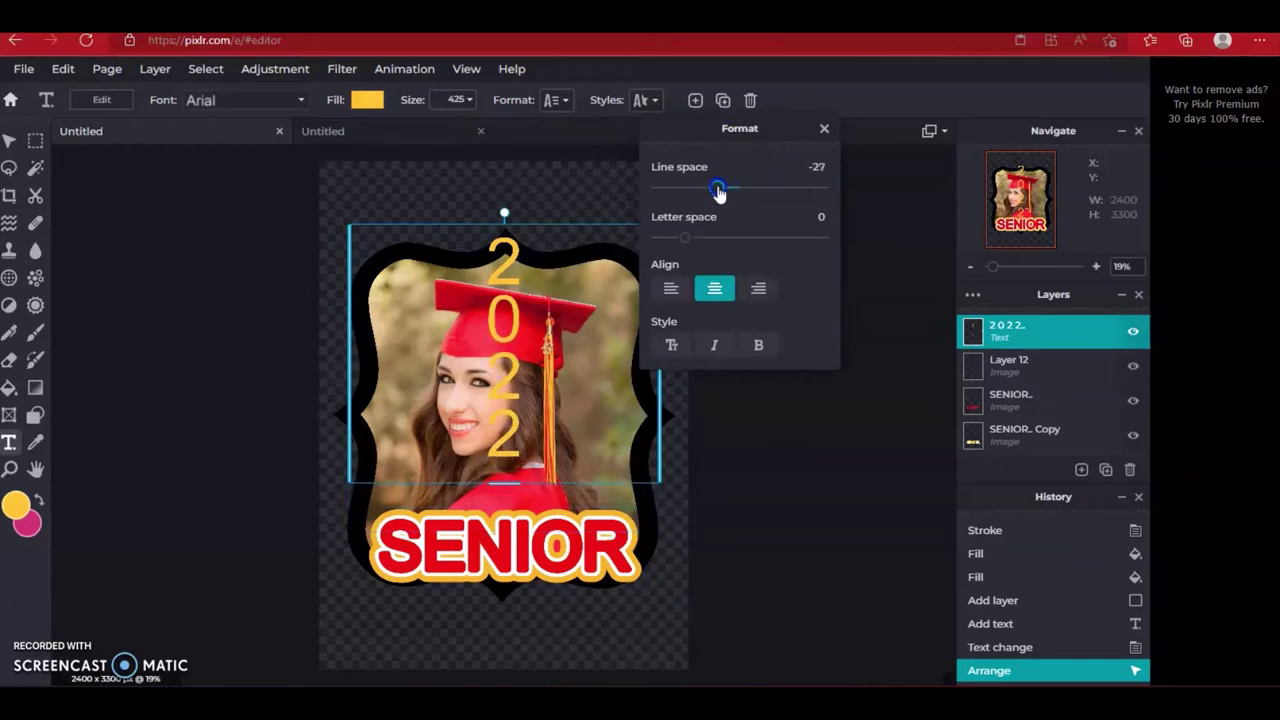
pyautogui.moveTo(718, 191); pyautogui.dragTo(717, 193)
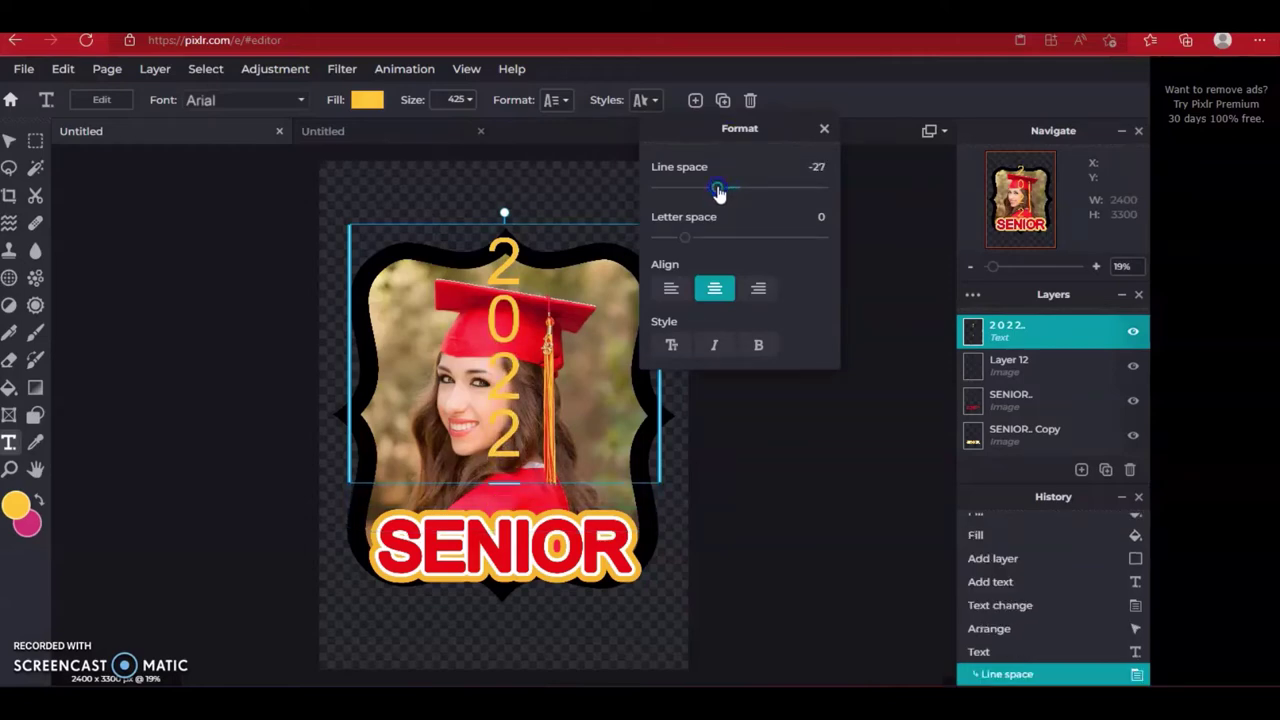
pyautogui.click(920, 272)
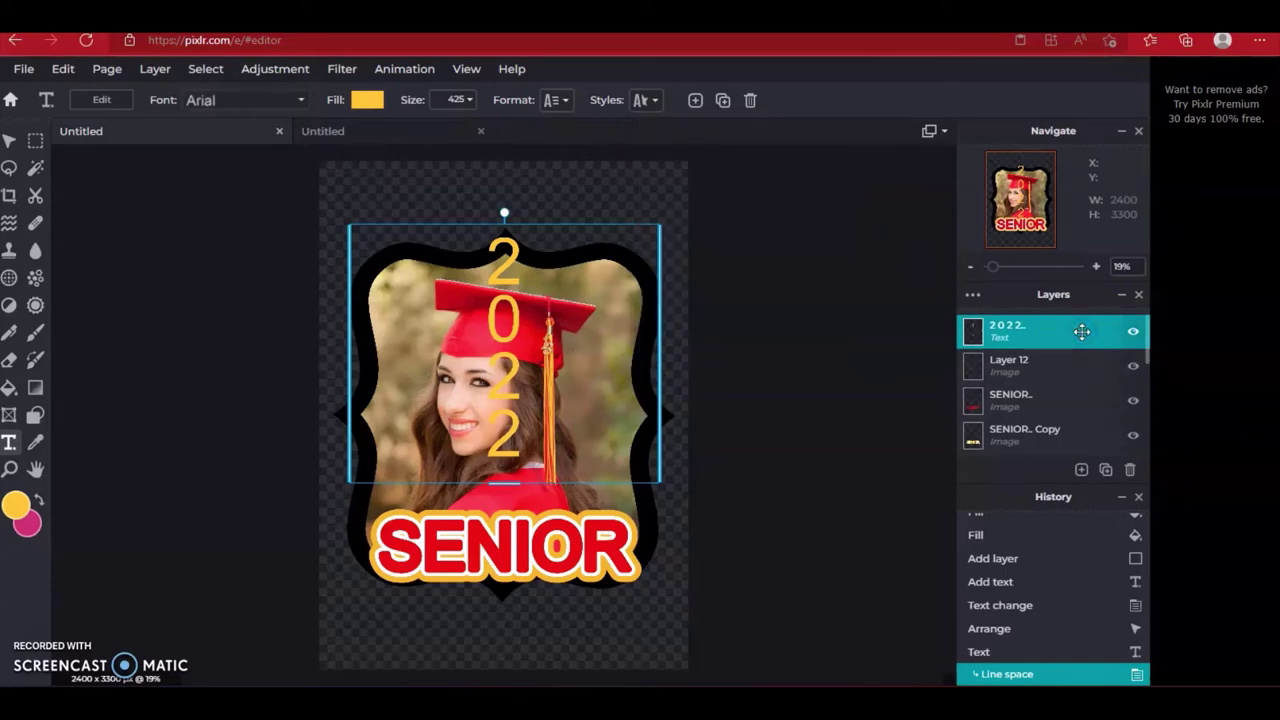
pyautogui.click(1105, 469)
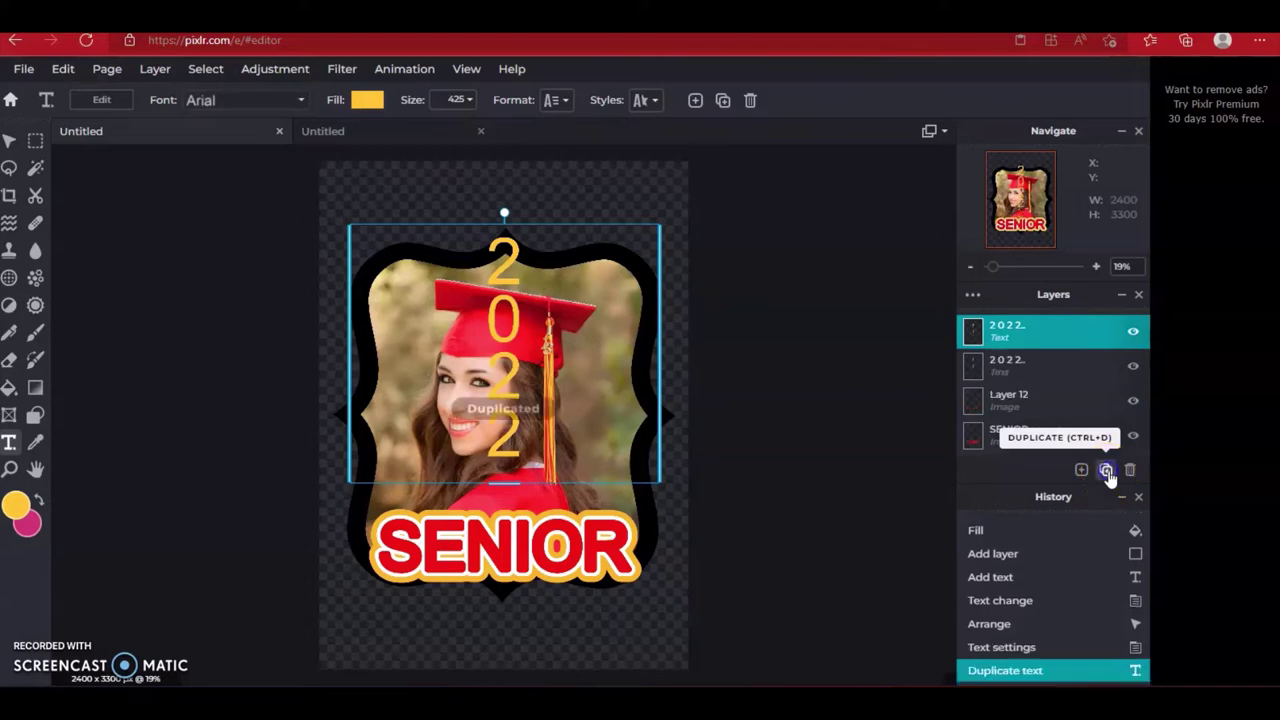
# Hide the lower 2022 text layer and rasterize the top 2022 text copy
pyautogui.click(1133, 366)
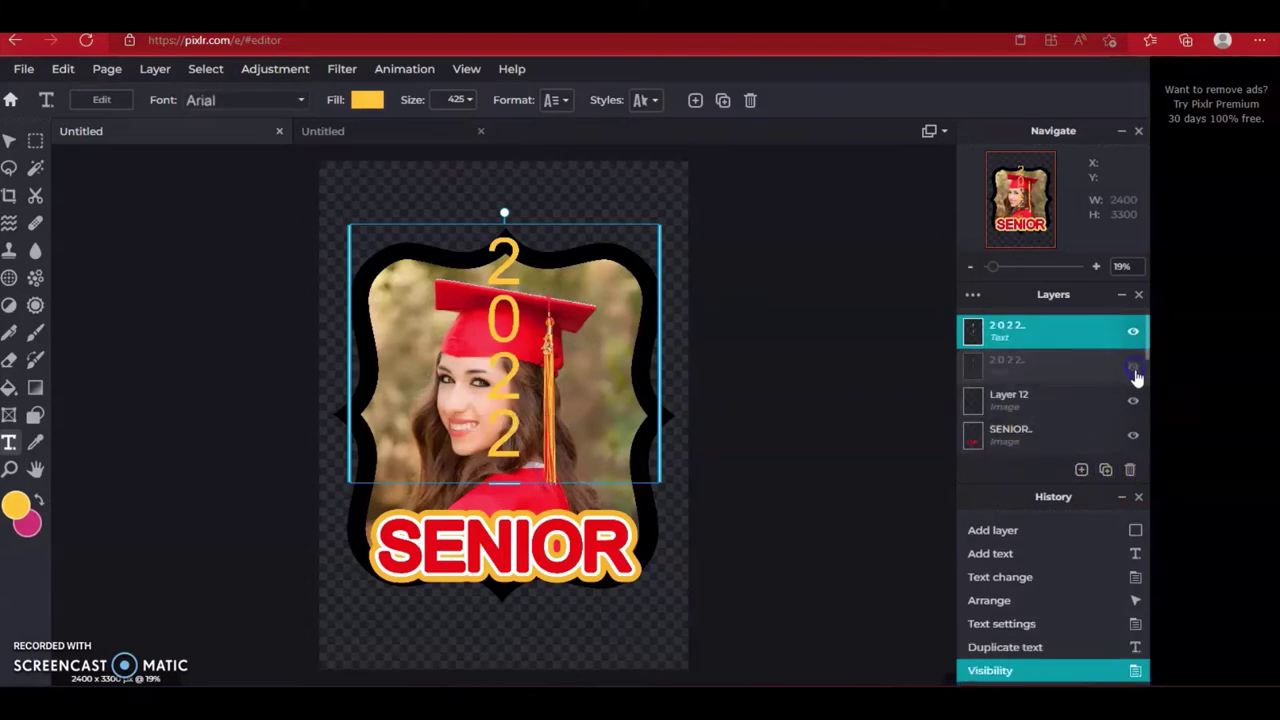
pyautogui.click(157, 72)
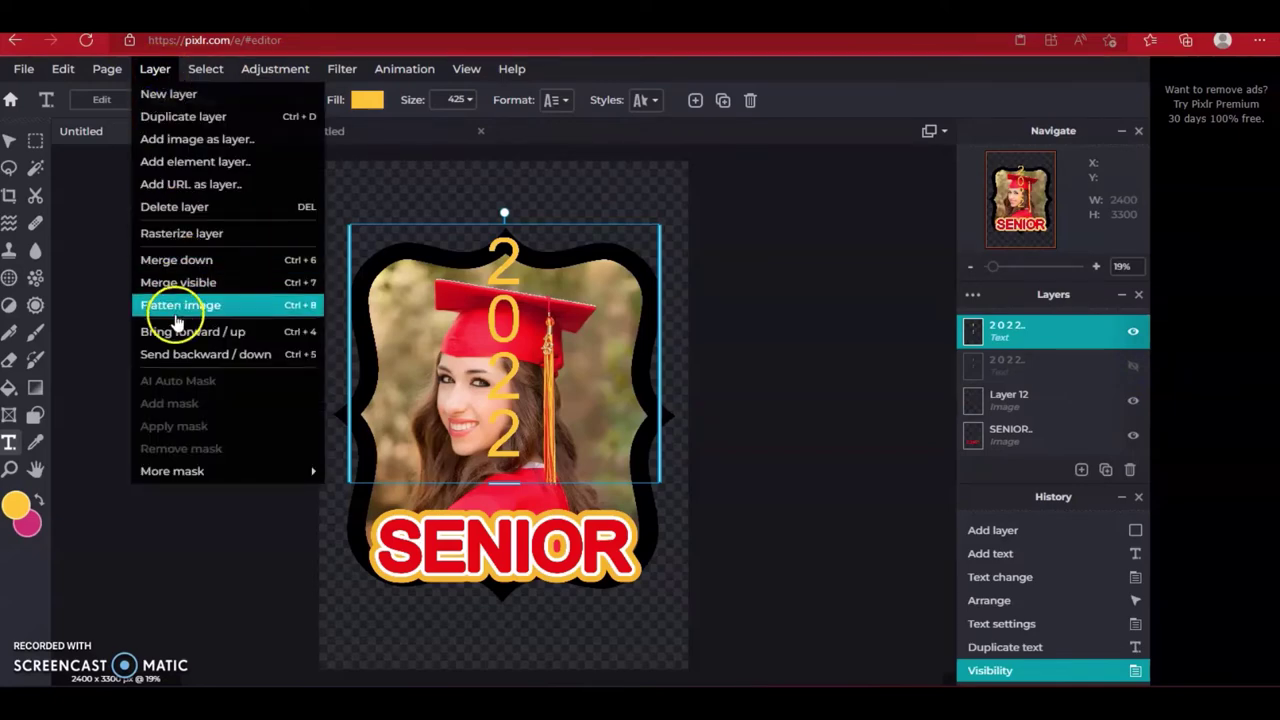
pyautogui.click(180, 236)
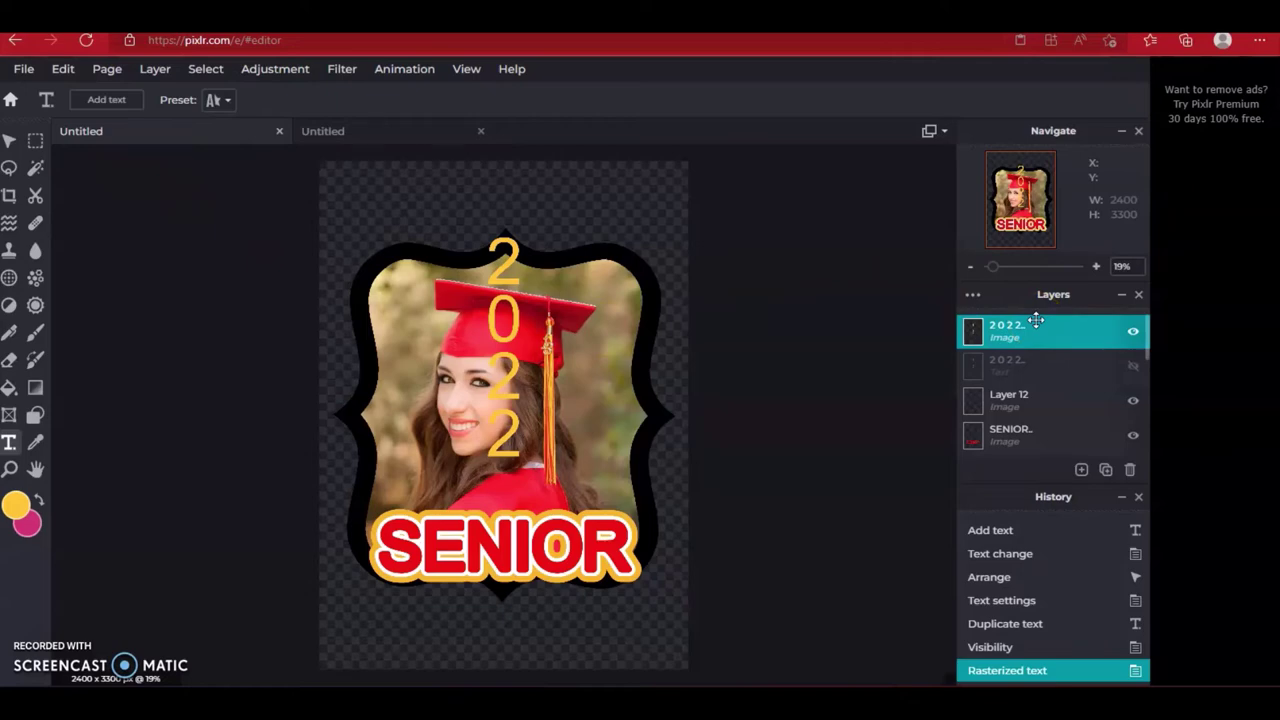
# Thicken the rasterized 2022 digits with a golden-yellow (#FDC636) stroke of size 23 at 100% opacity
pyautogui.click(63, 68)
pyautogui.click(76, 310)
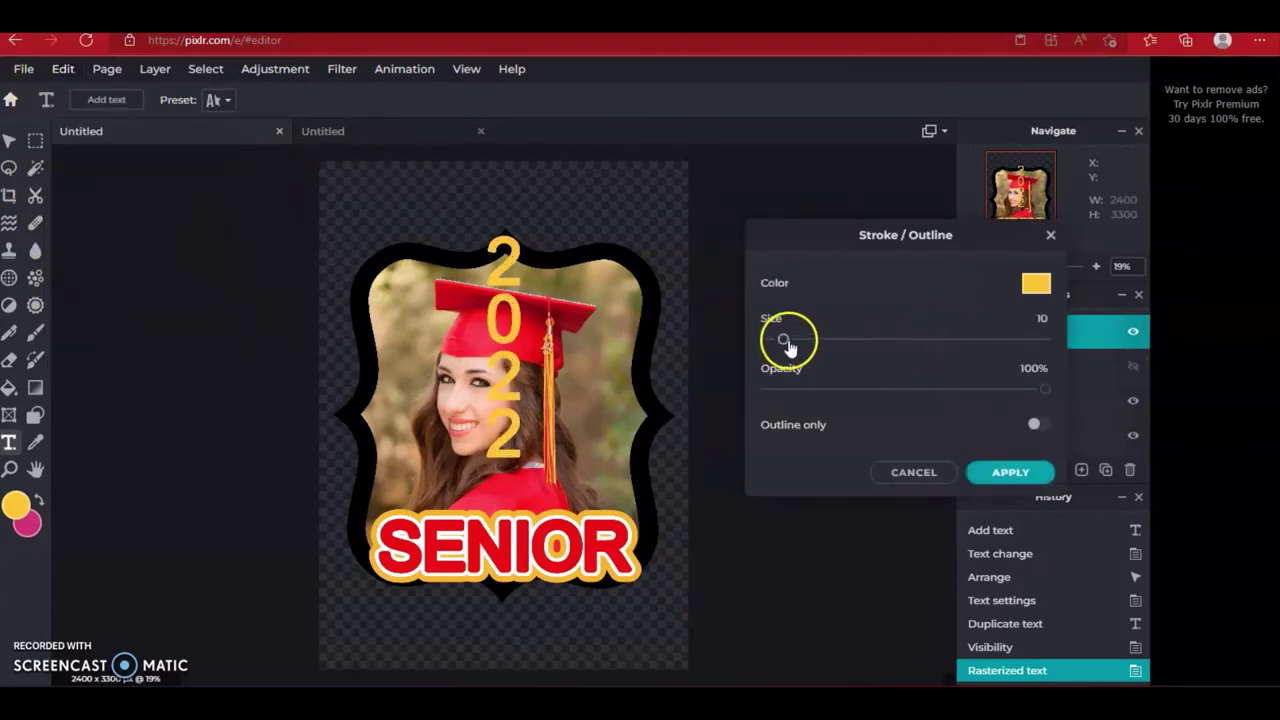
pyautogui.moveTo(783, 340); pyautogui.dragTo(792, 345)
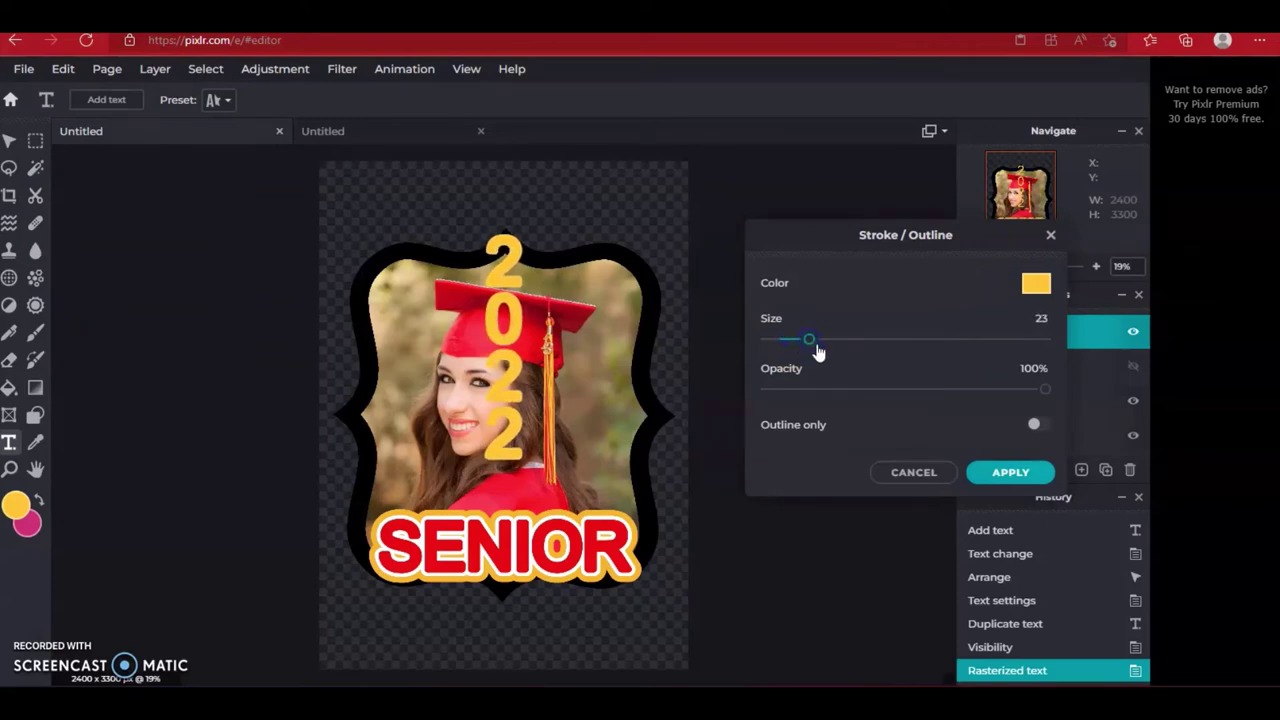
pyautogui.click(1000, 478)
pyautogui.click(1046, 340)
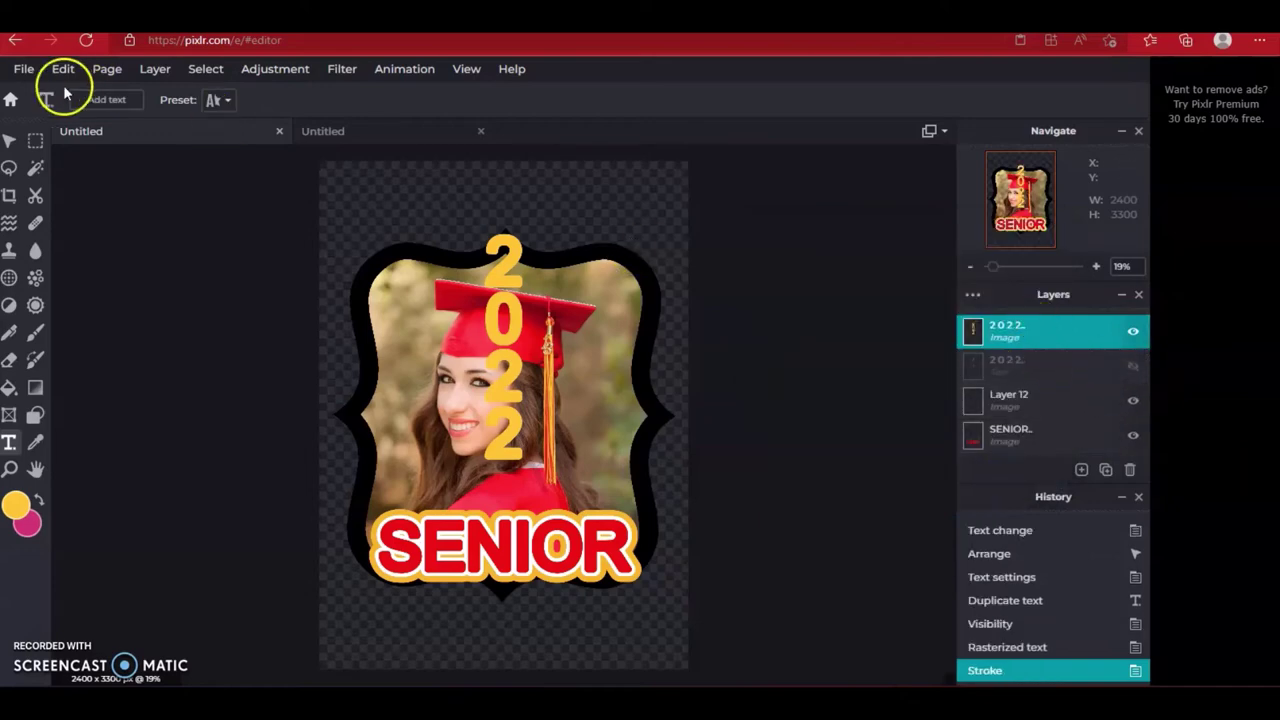
# Fill the thickened 2022 digits with the red #DF0411 sampled from the SENIOR lettering, preserving transparency
pyautogui.click(23, 69)
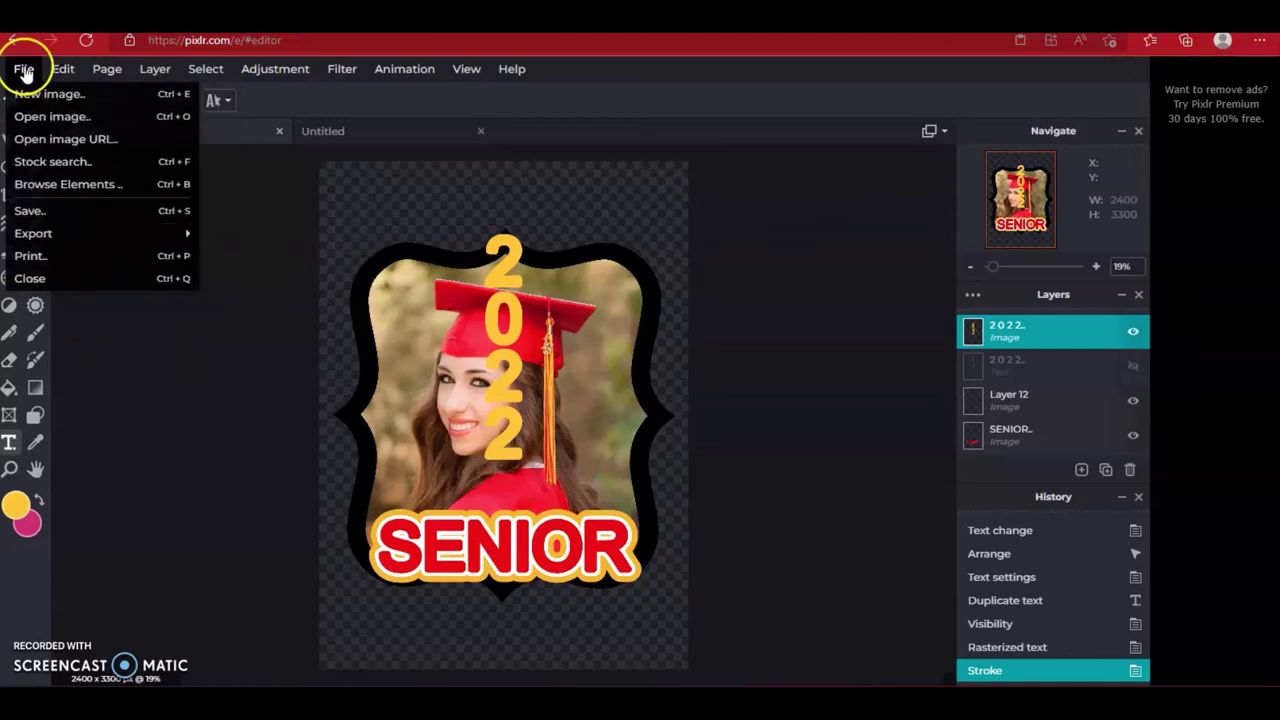
pyautogui.moveTo(63, 70)
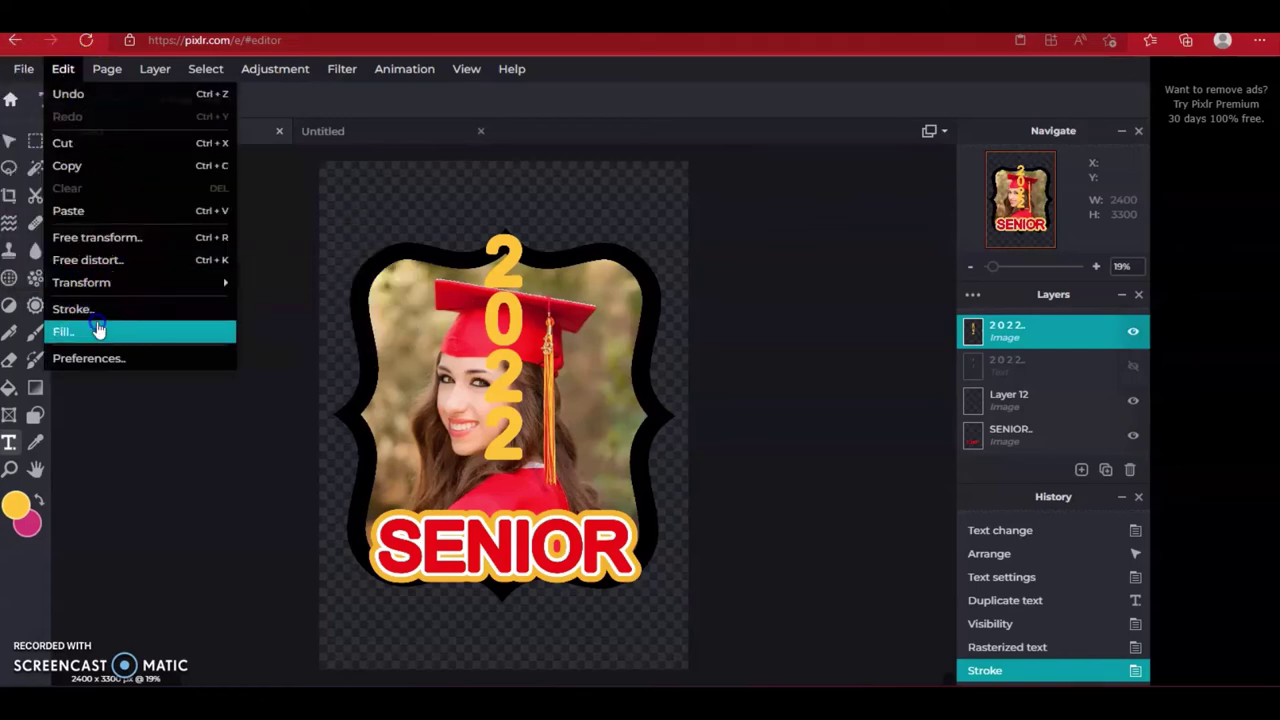
pyautogui.click(62, 331)
pyautogui.click(1020, 312)
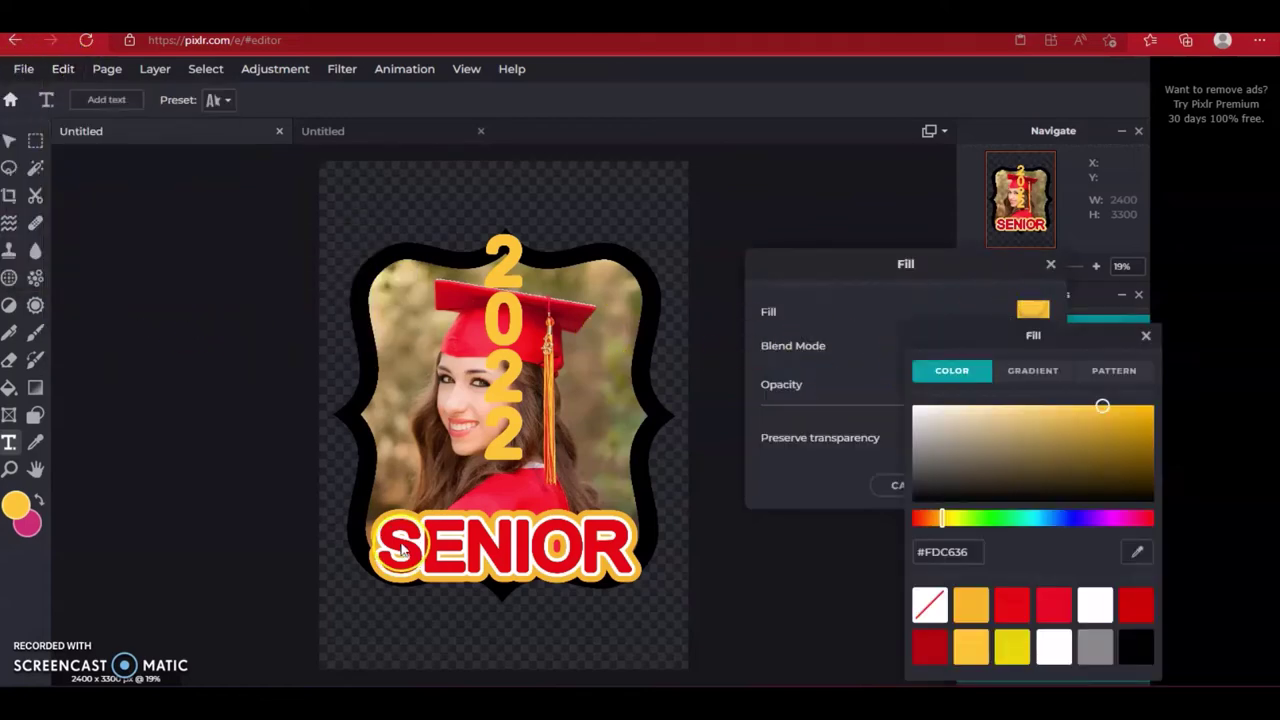
pyautogui.click(1134, 556)
pyautogui.click(412, 545)
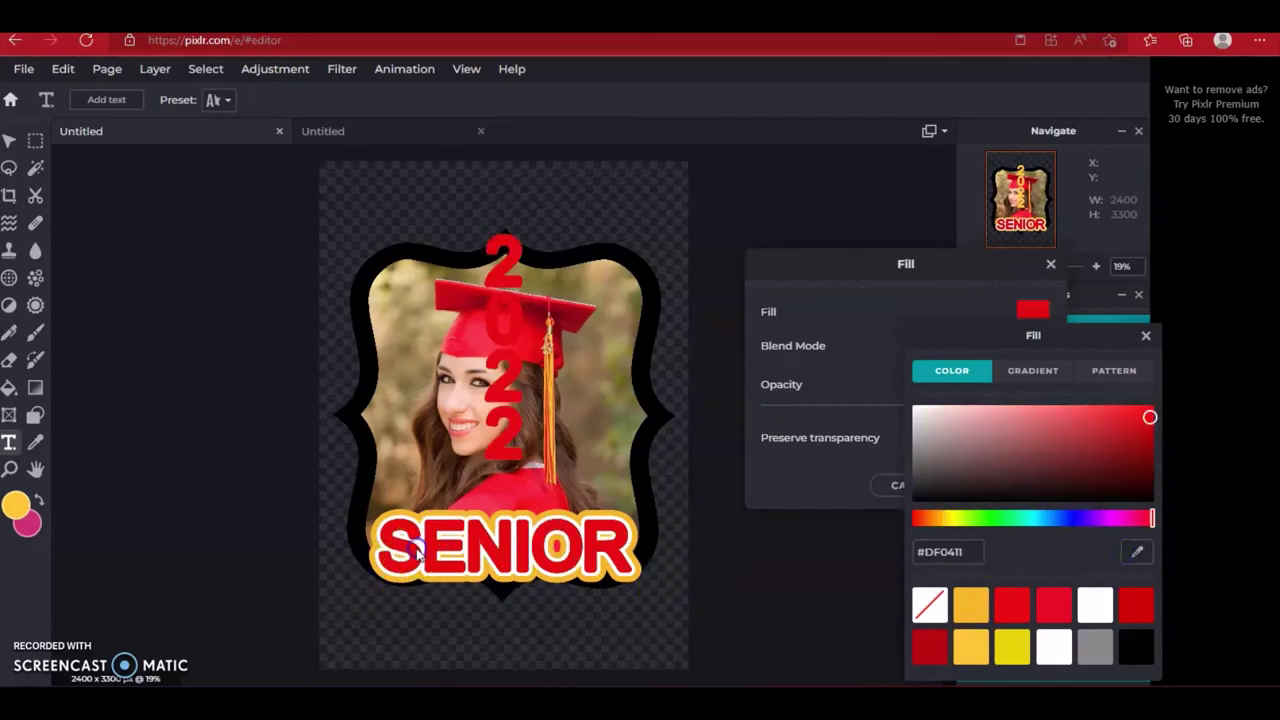
pyautogui.click(1146, 336)
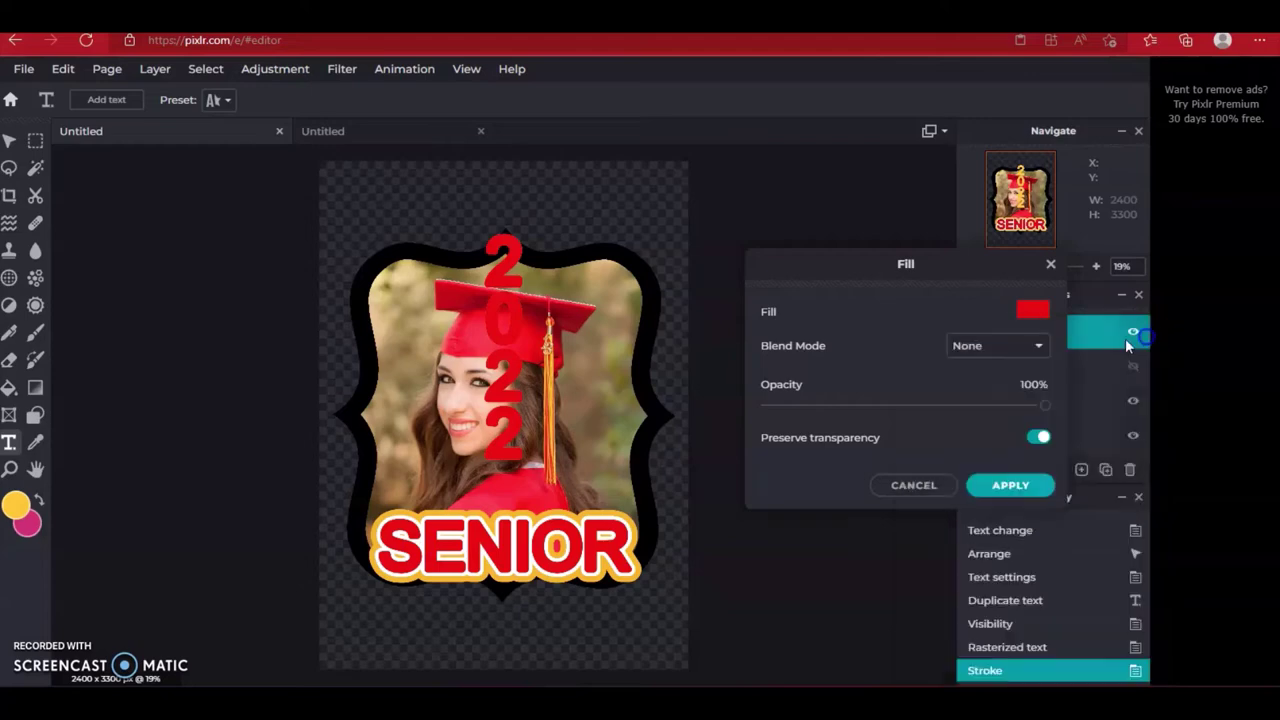
pyautogui.click(1002, 486)
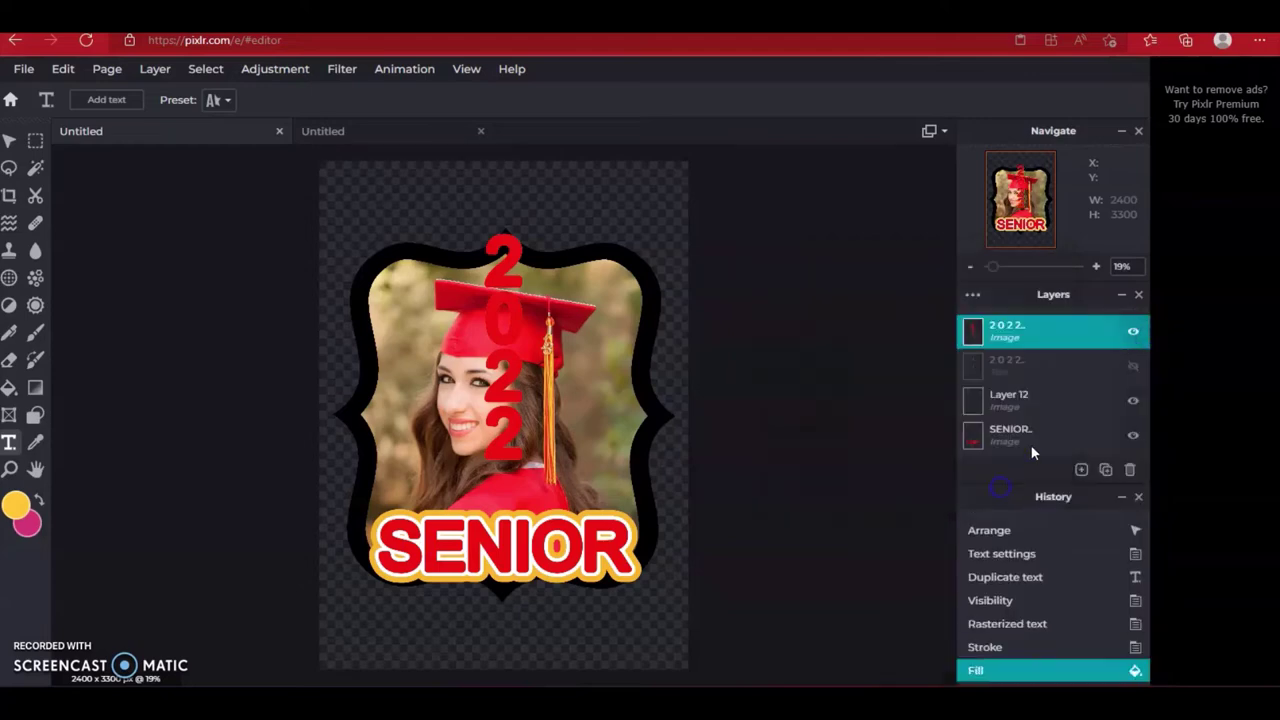
# Duplicate the red 2022 image layer twice and place the original above both copies
pyautogui.click(1105, 471)
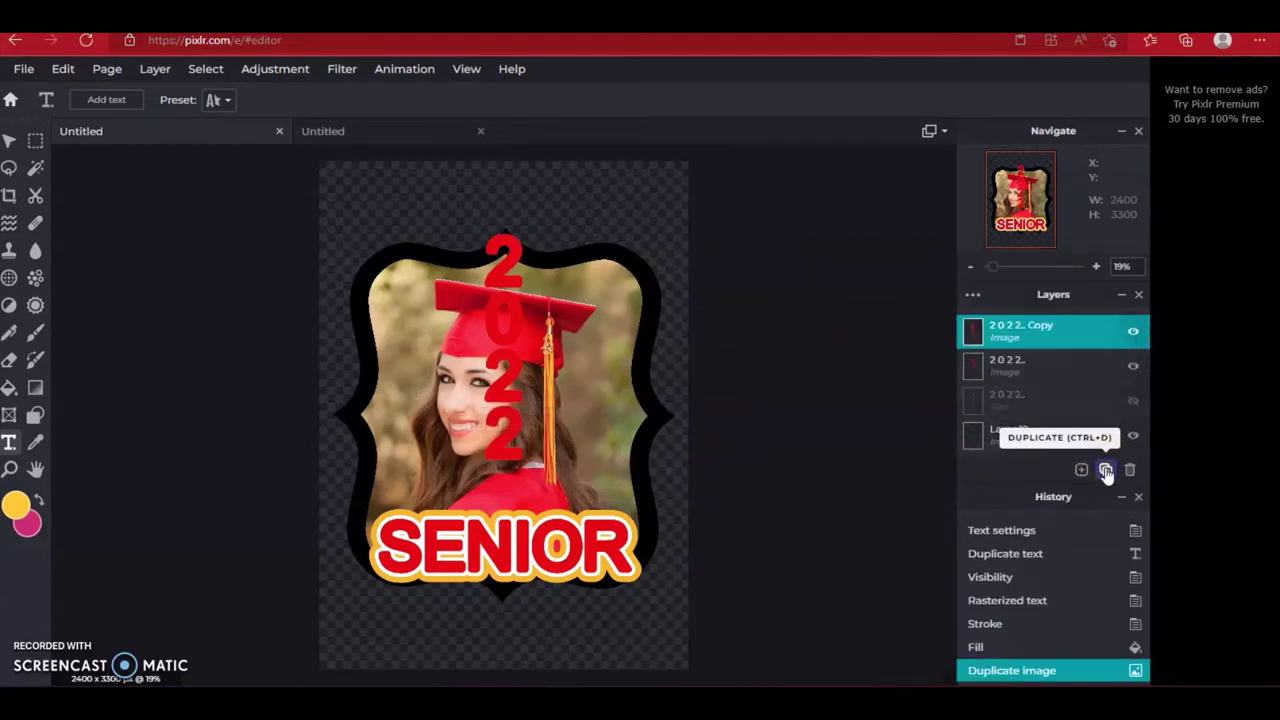
pyautogui.click(1105, 471)
pyautogui.moveTo(1040, 393); pyautogui.dragTo(1051, 319)
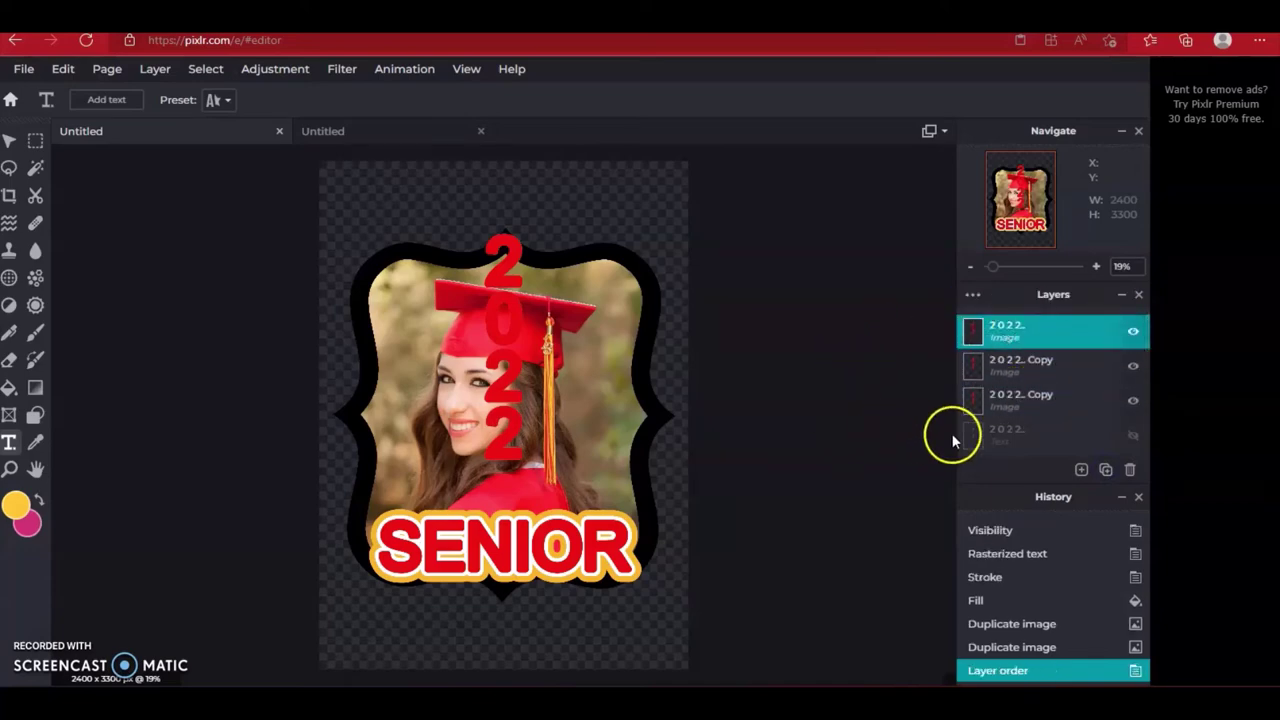
# Give the upper 2022 copy, directly beneath the original, a white (#FFFFFF) outline of size 21
pyautogui.click(1018, 362)
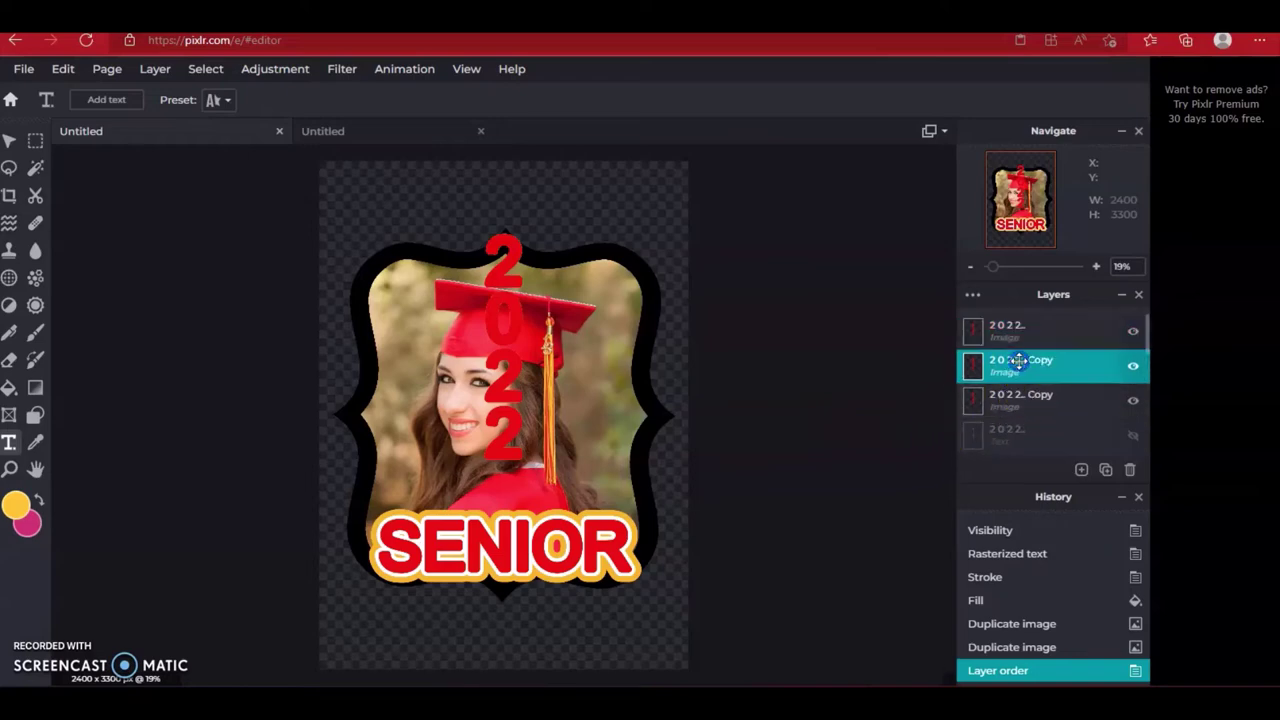
pyautogui.click(57, 72)
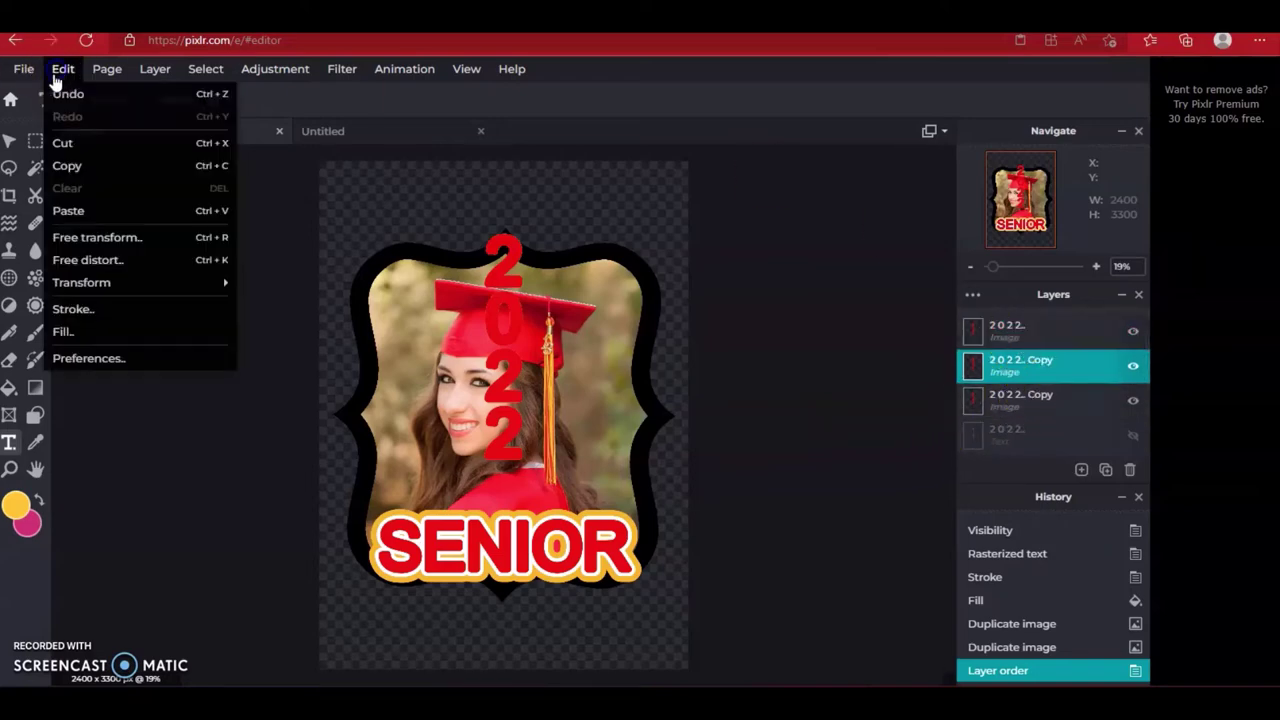
pyautogui.click(92, 310)
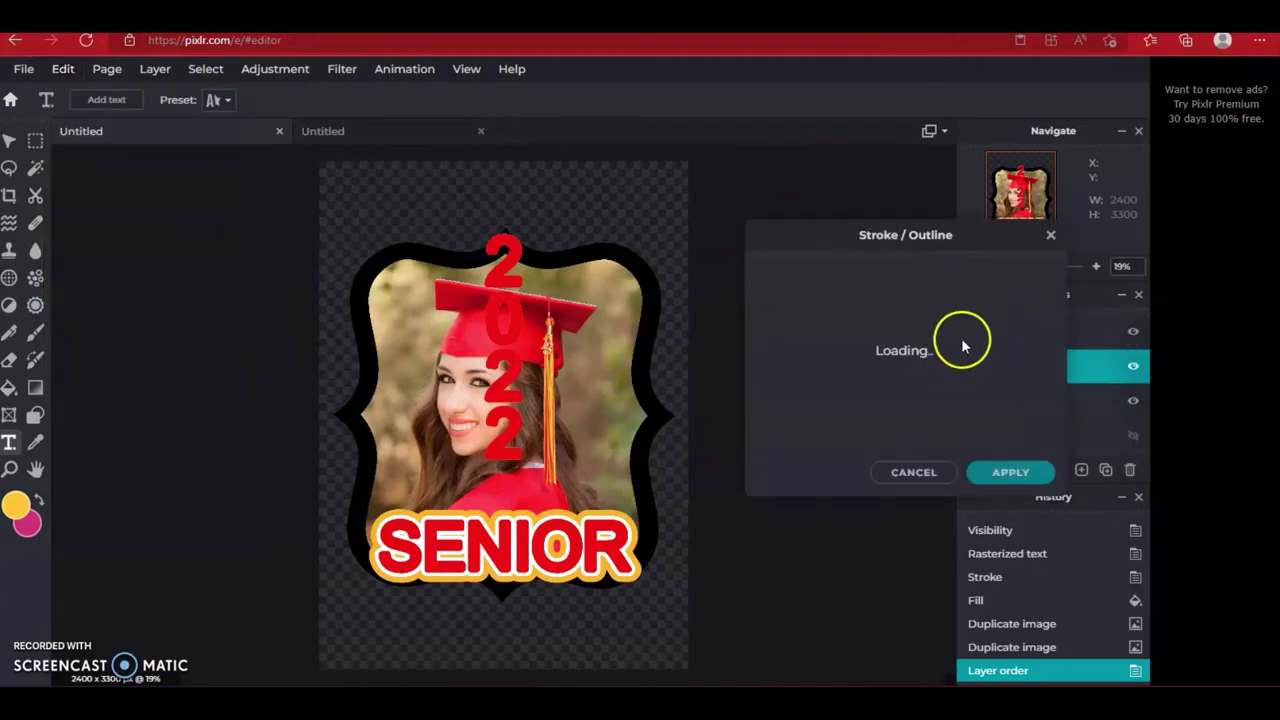
pyautogui.click(1032, 284)
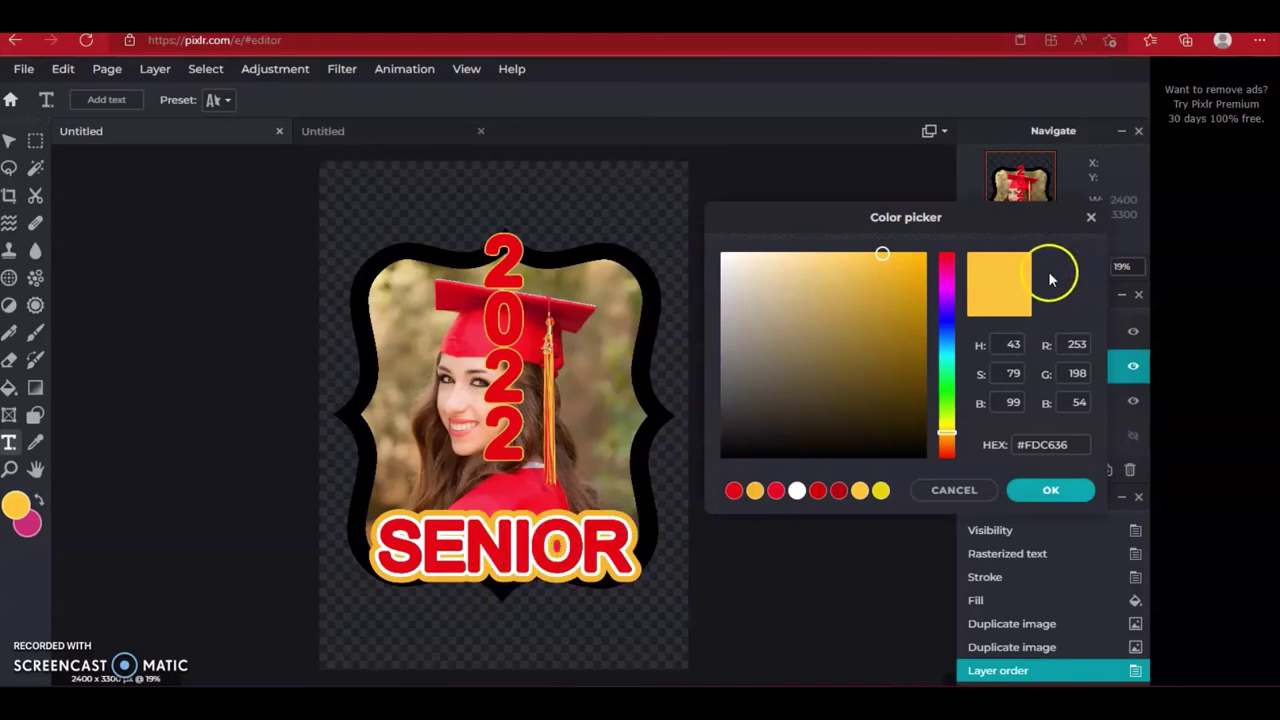
pyautogui.click(728, 257)
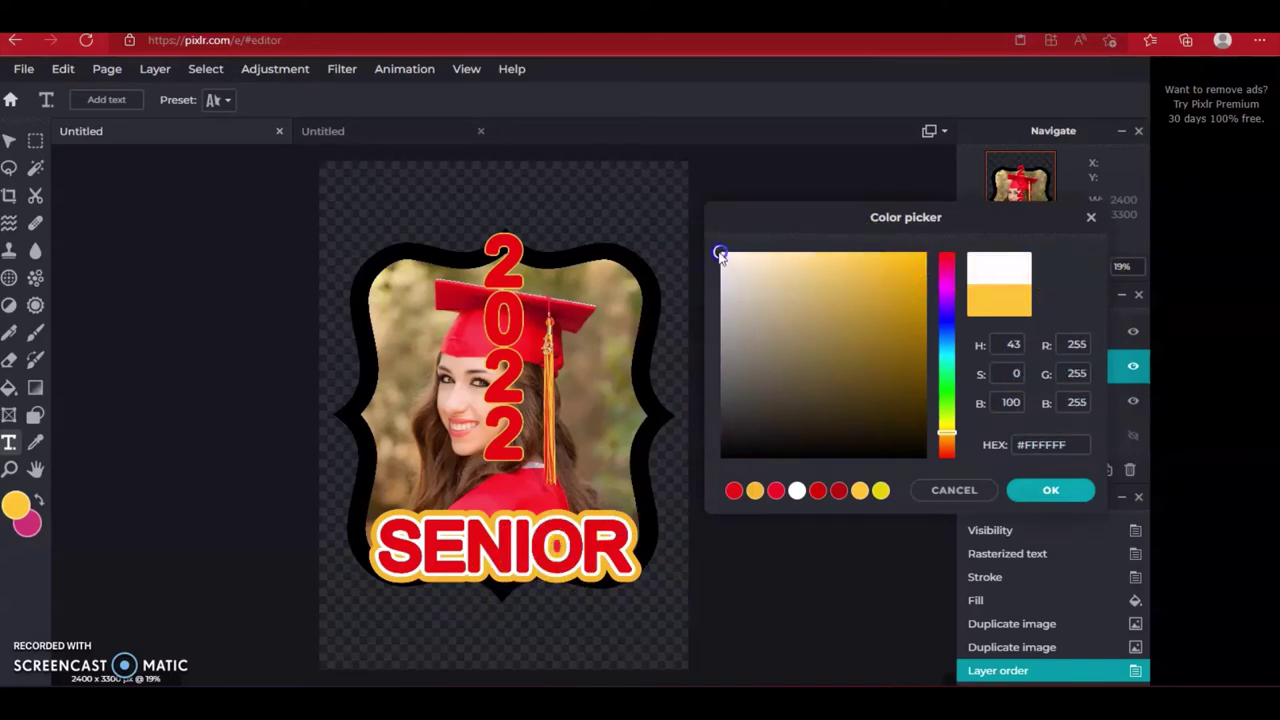
pyautogui.click(1048, 490)
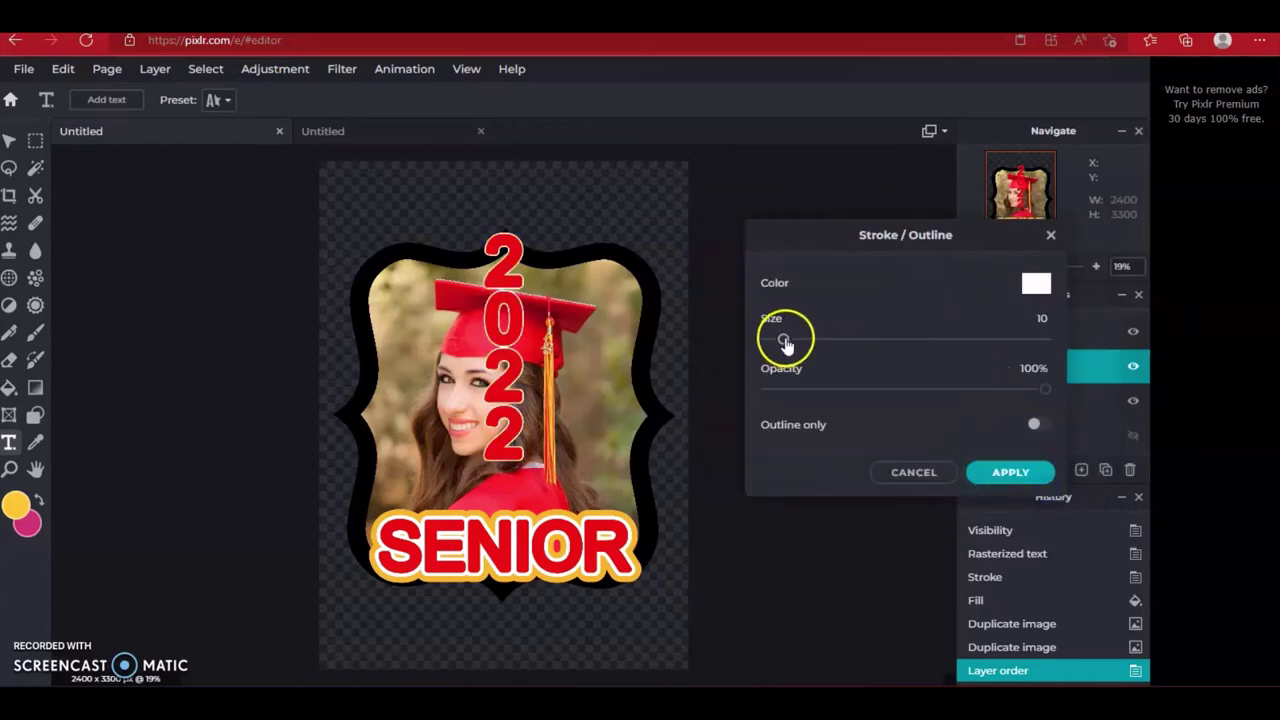
pyautogui.moveTo(786, 343); pyautogui.dragTo(795, 344)
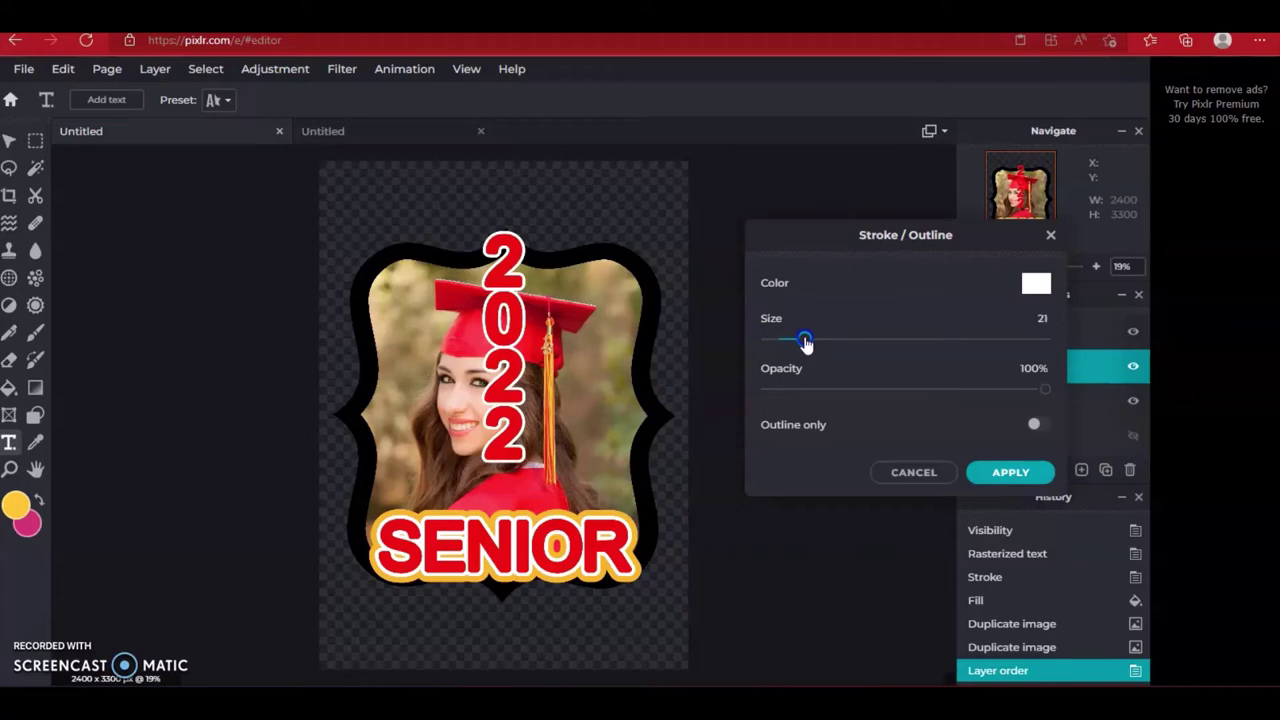
pyautogui.click(1011, 468)
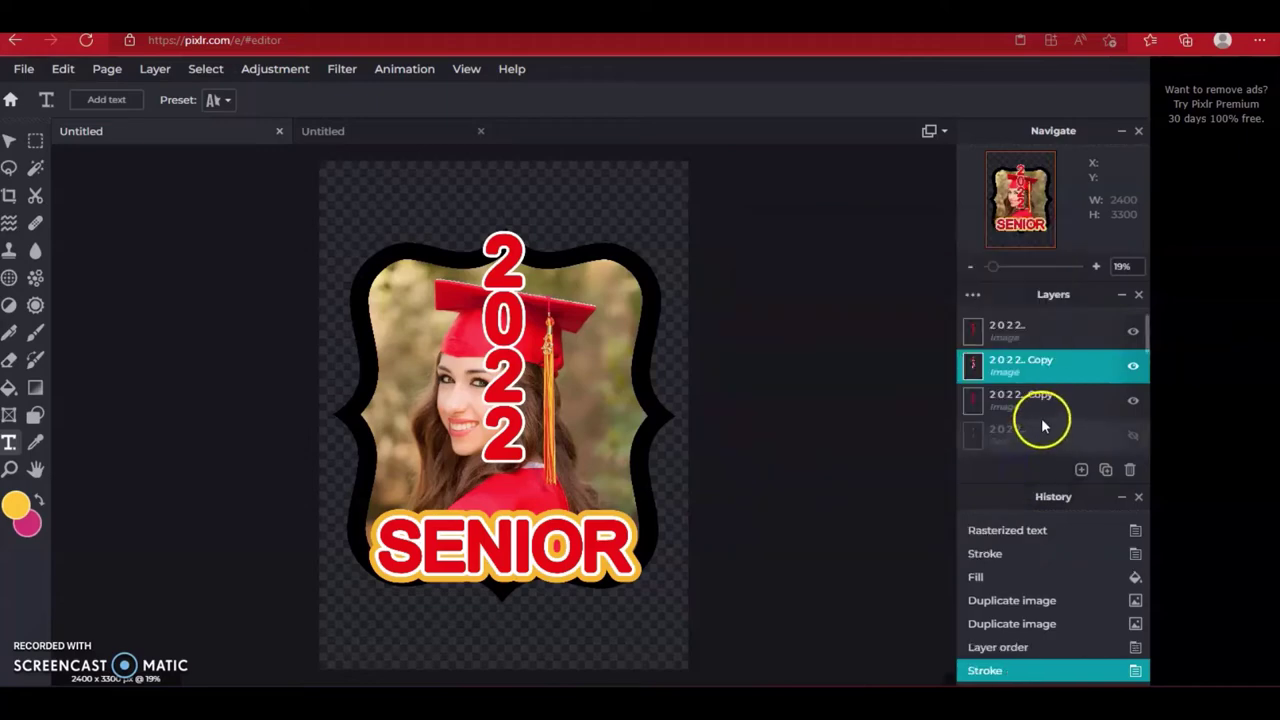
# Give the lower 2022 copy a golden-yellow outline of size 51
pyautogui.click(1042, 400)
pyautogui.click(63, 69)
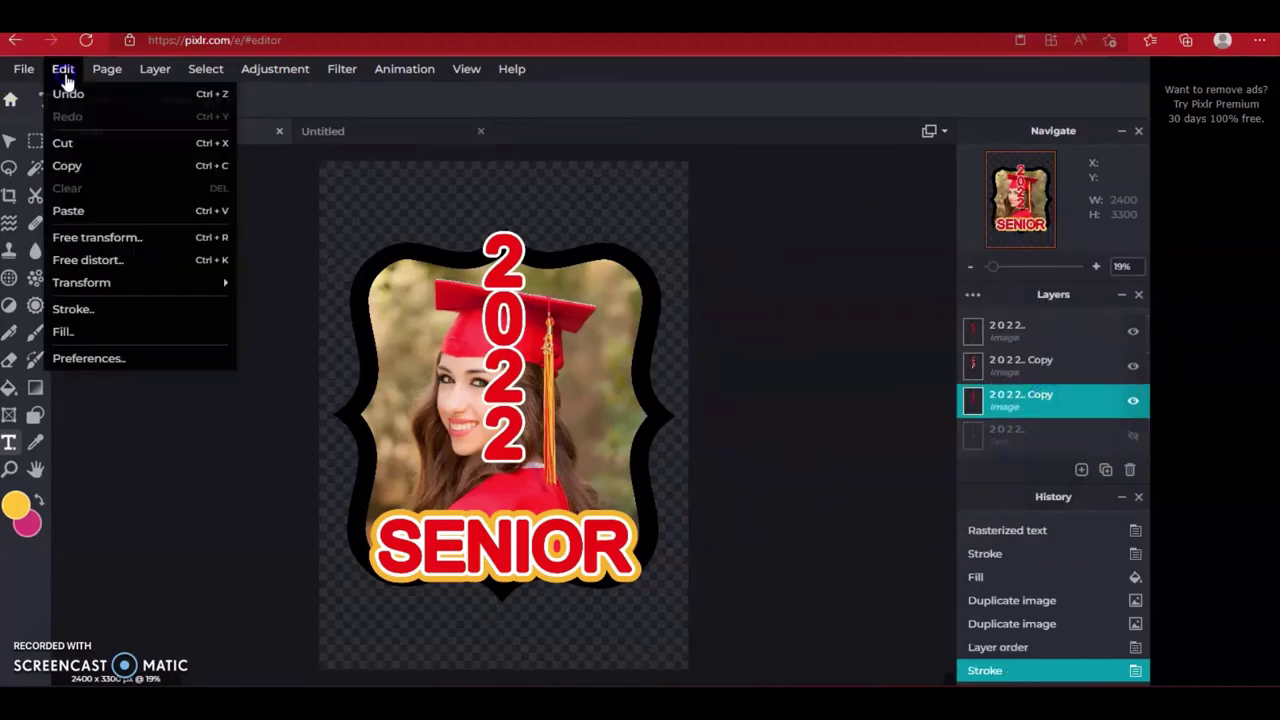
pyautogui.click(63, 284)
pyautogui.click(63, 69)
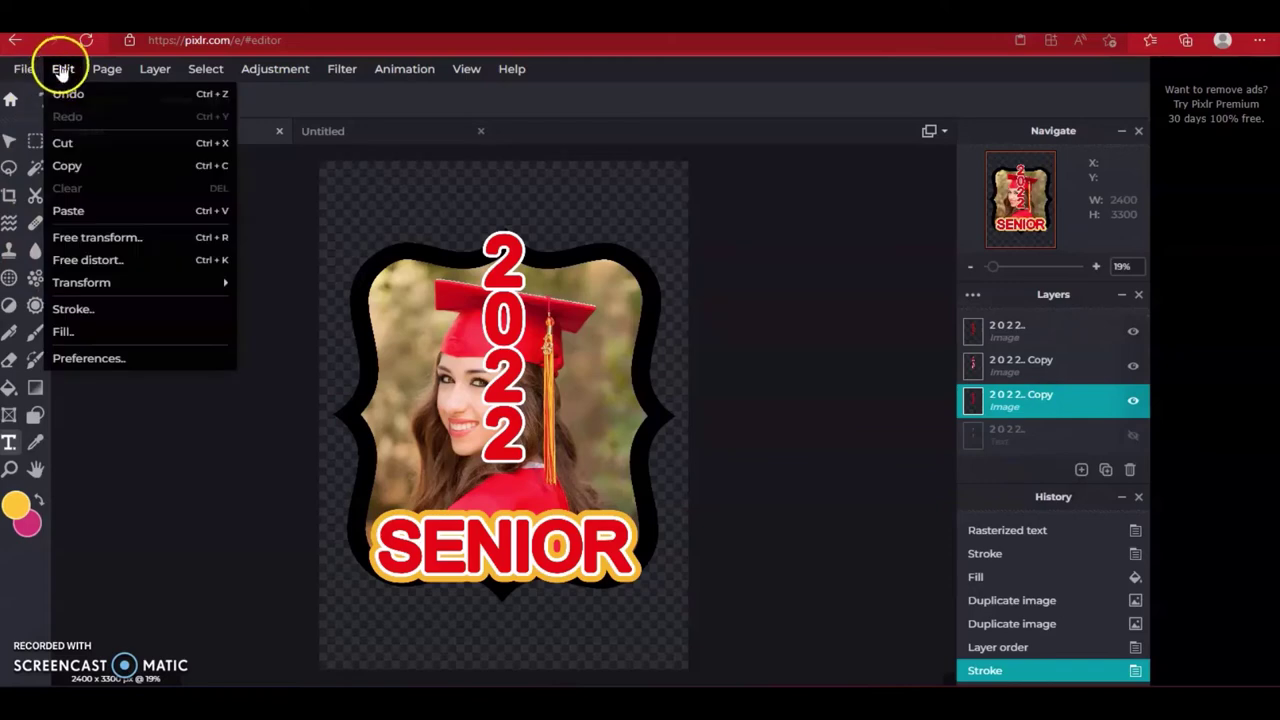
pyautogui.click(80, 309)
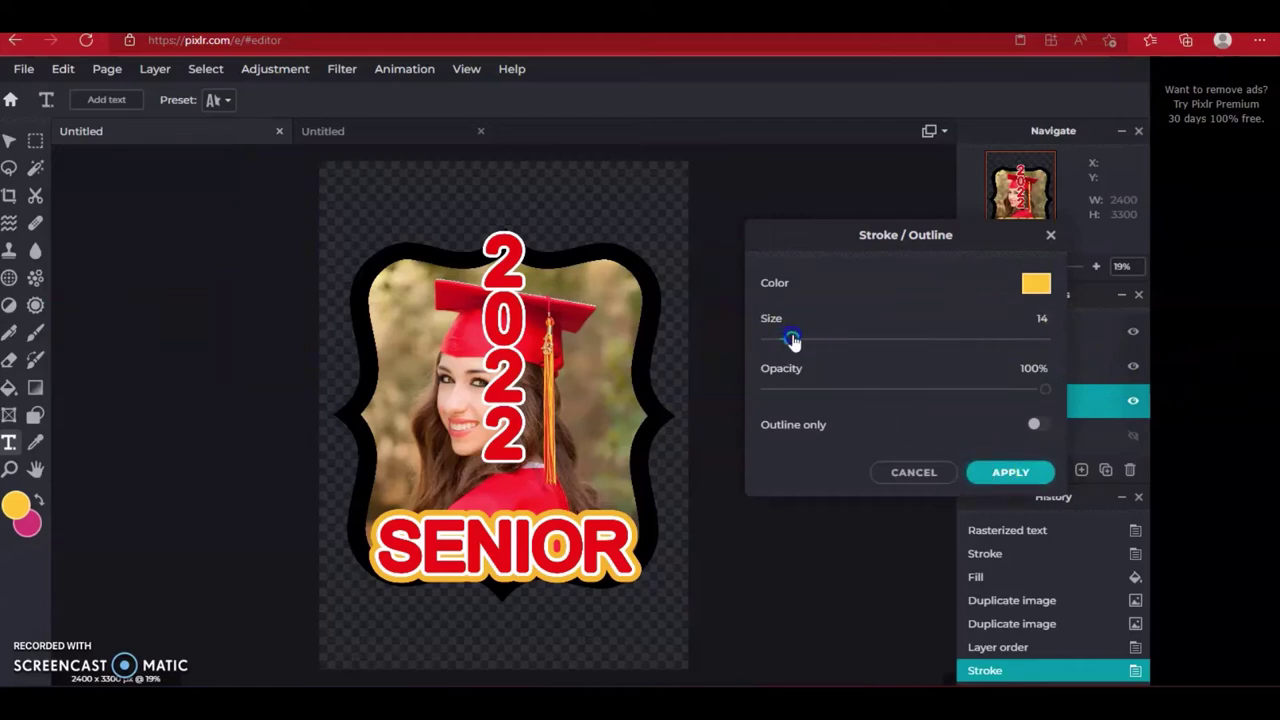
pyautogui.moveTo(810, 343); pyautogui.dragTo(849, 346)
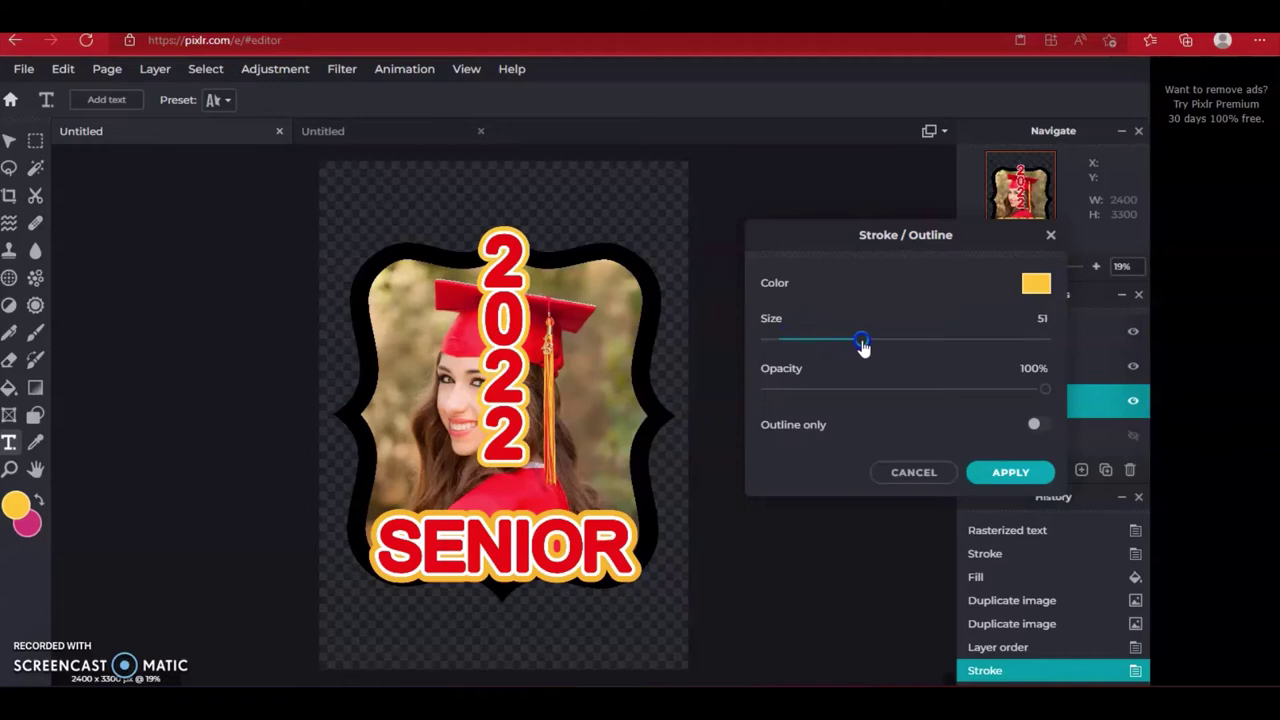
pyautogui.click(1012, 472)
# Enlarge the three 2022 image layers together to about 2368 × 2402 and place them over the frame's right side at about X 768, Y 0
pyautogui.keyDown('ctrl'); pyautogui.click(1040, 362); pyautogui.keyUp('ctrl')
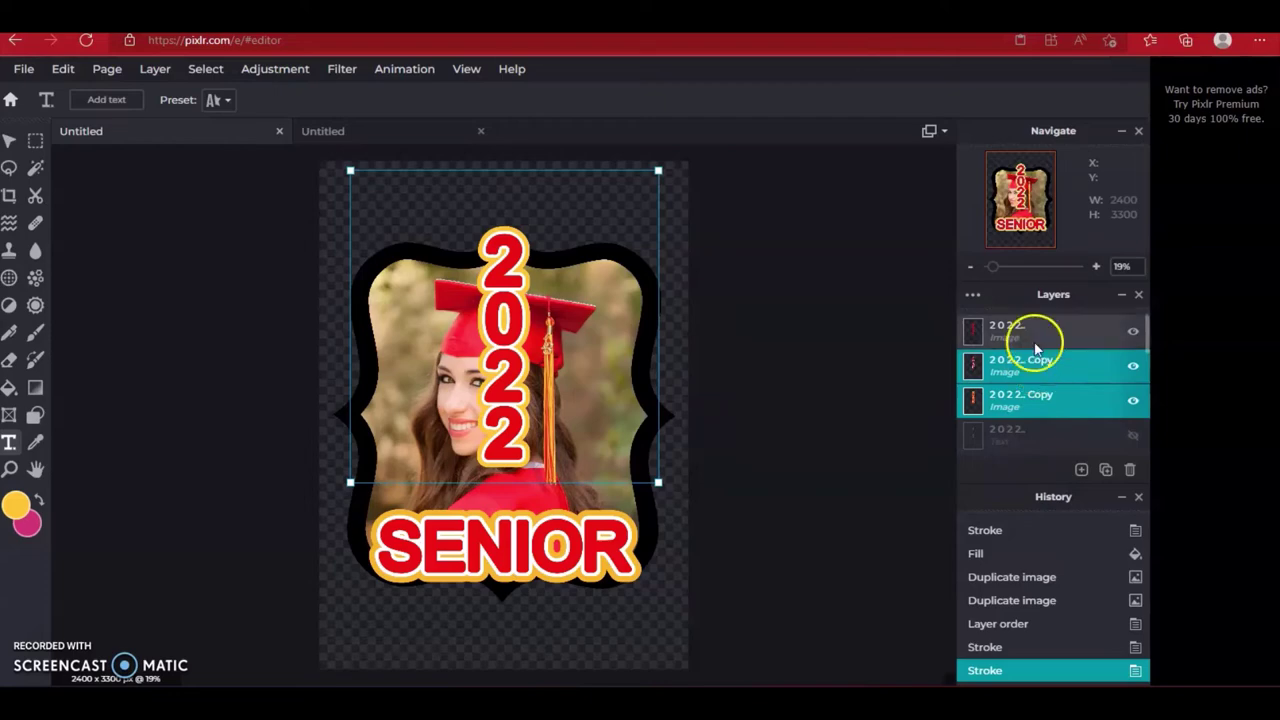
pyautogui.keyDown('ctrl'); pyautogui.click(1032, 330); pyautogui.keyUp('ctrl')
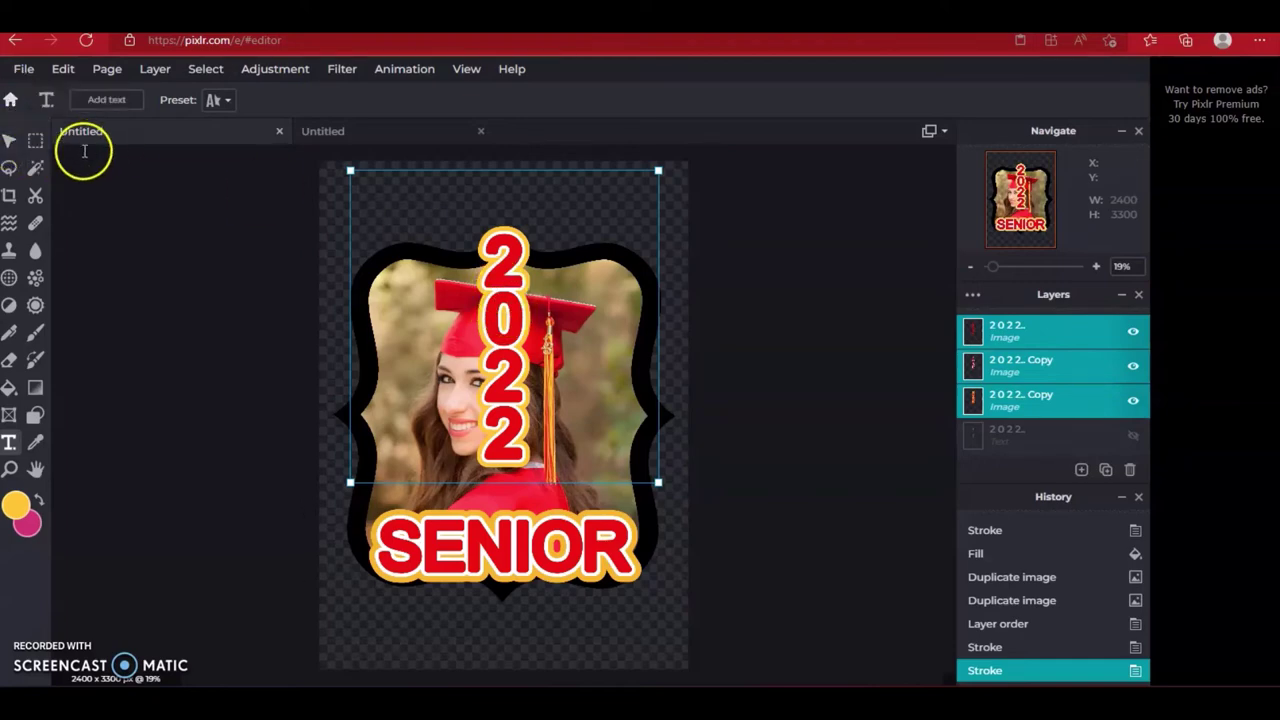
pyautogui.click(9, 140)
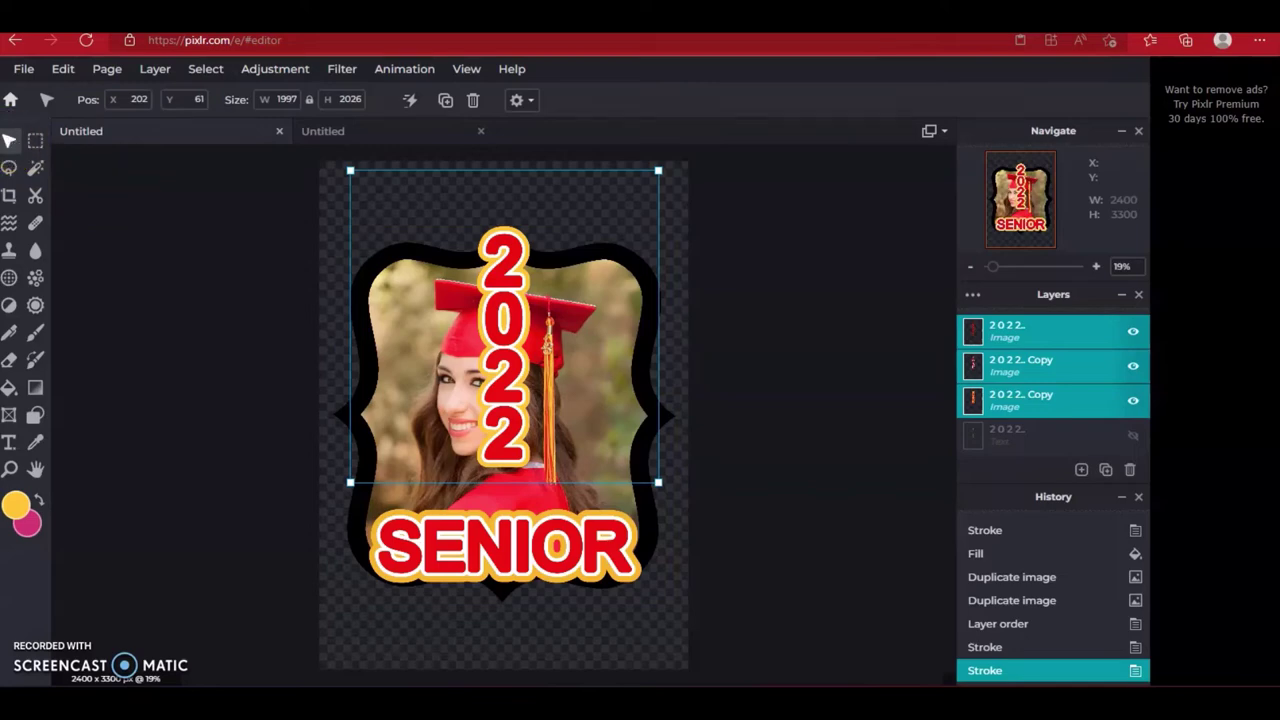
pyautogui.moveTo(518, 336); pyautogui.dragTo(636, 374)
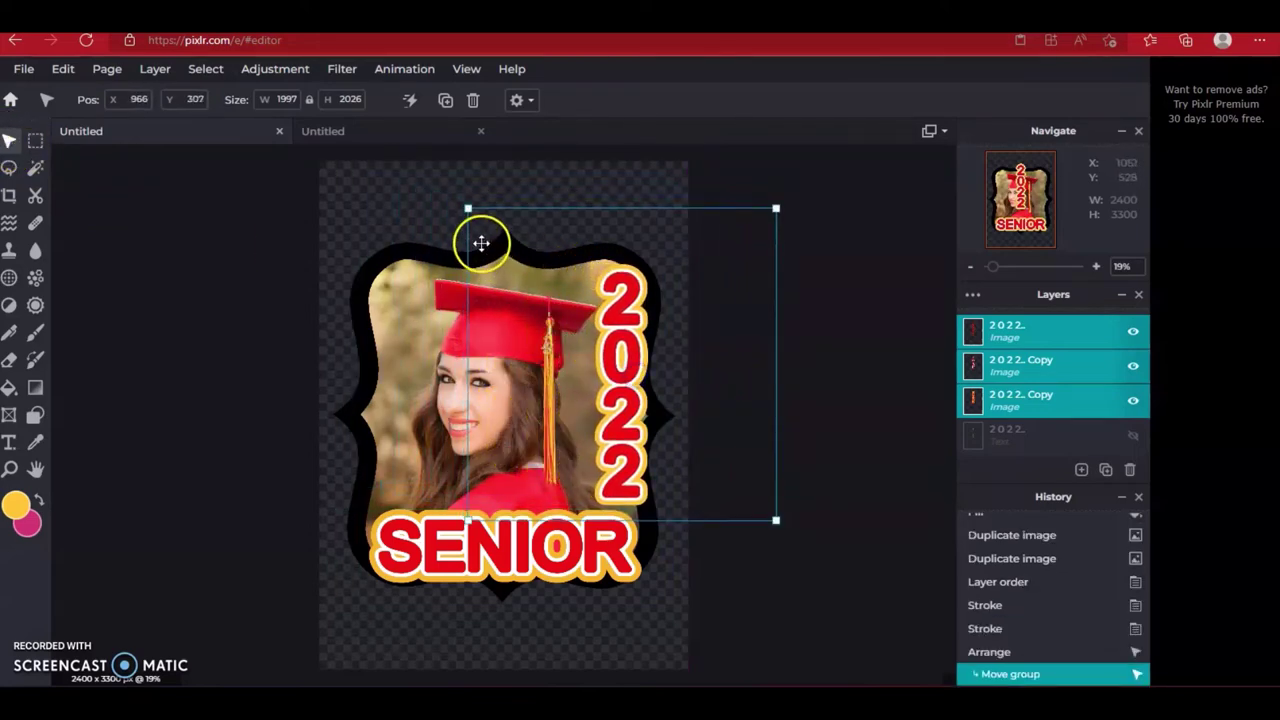
pyautogui.moveTo(467, 207); pyautogui.dragTo(410, 151)
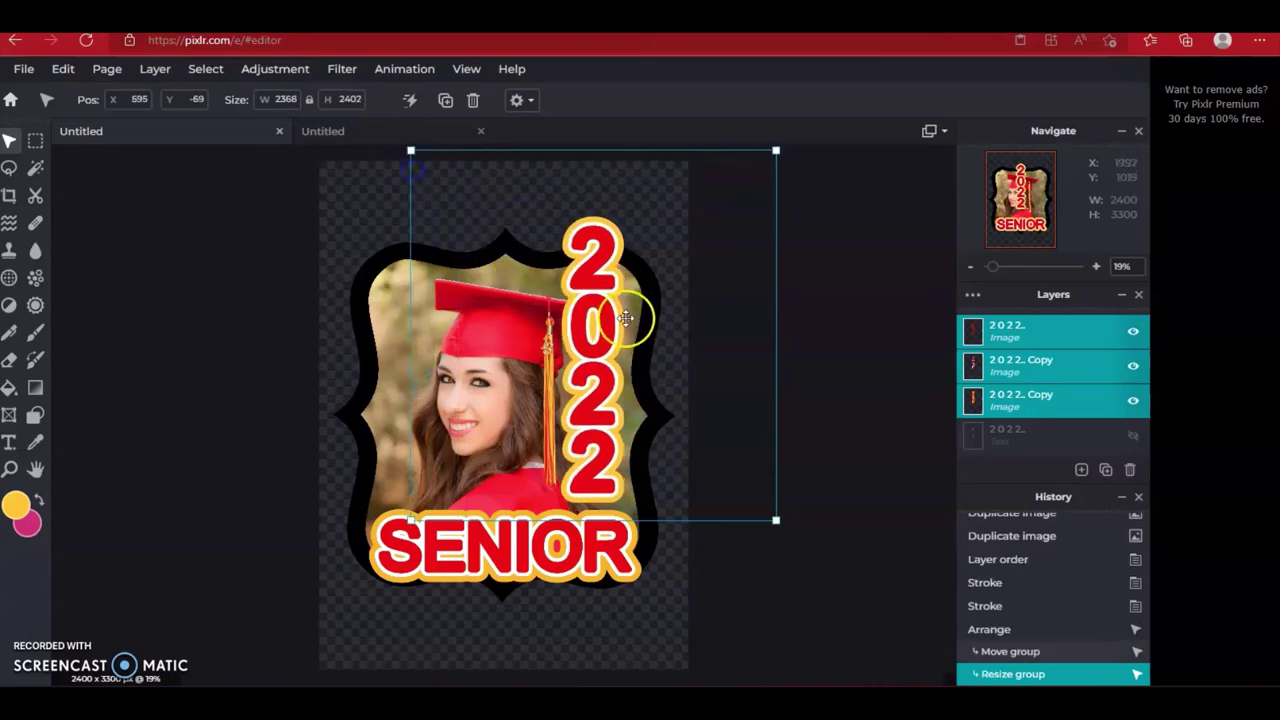
pyautogui.moveTo(625, 318); pyautogui.dragTo(636, 333)
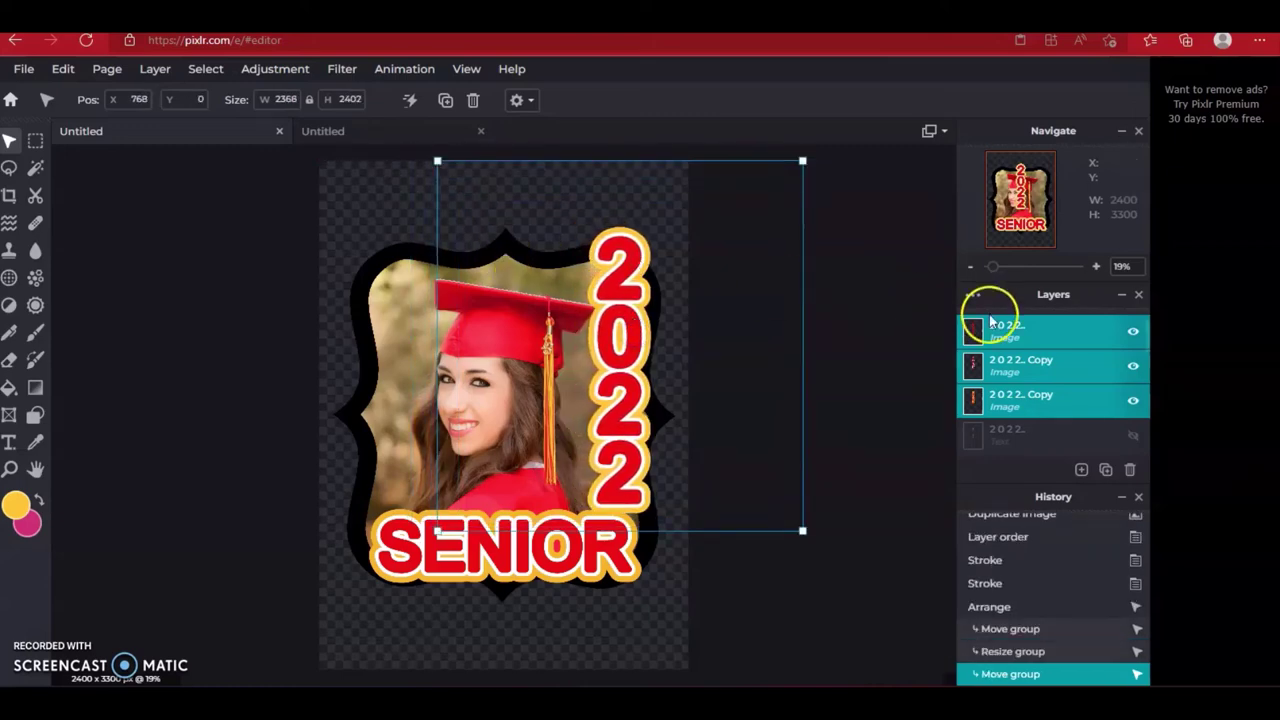
pyautogui.click(1086, 437)
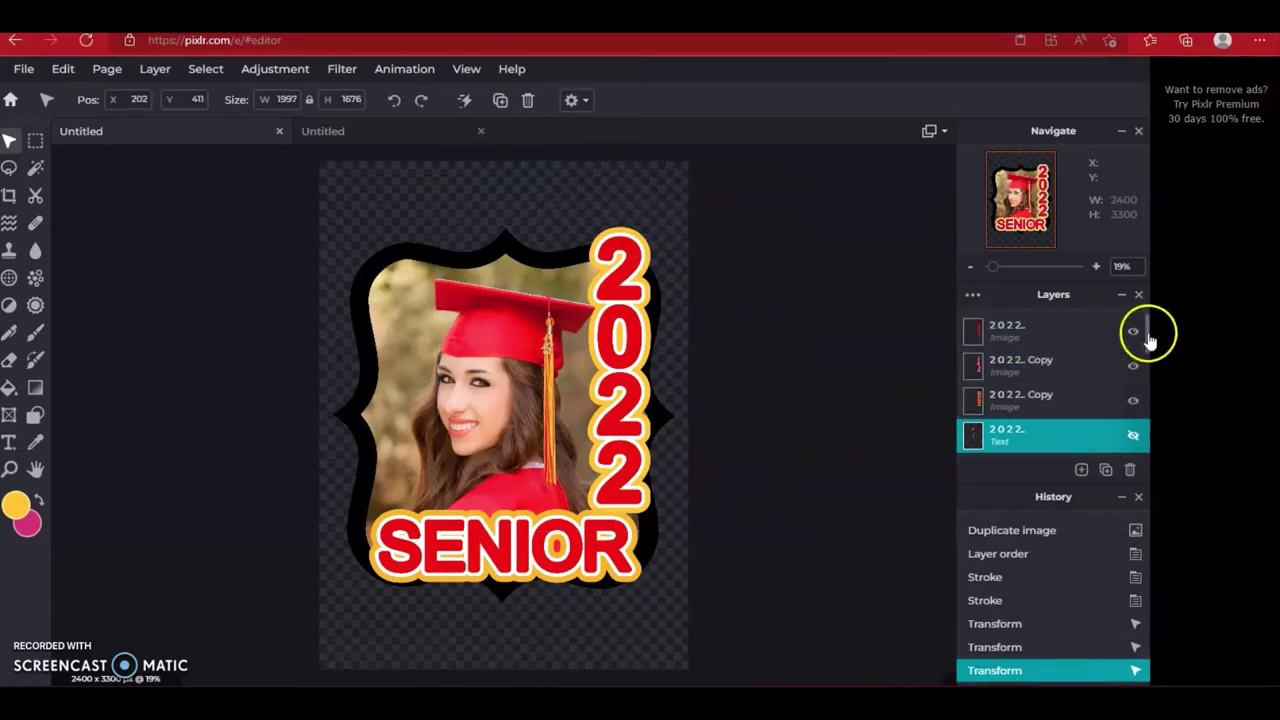
pyautogui.moveTo(1149, 331); pyautogui.dragTo(1157, 441)
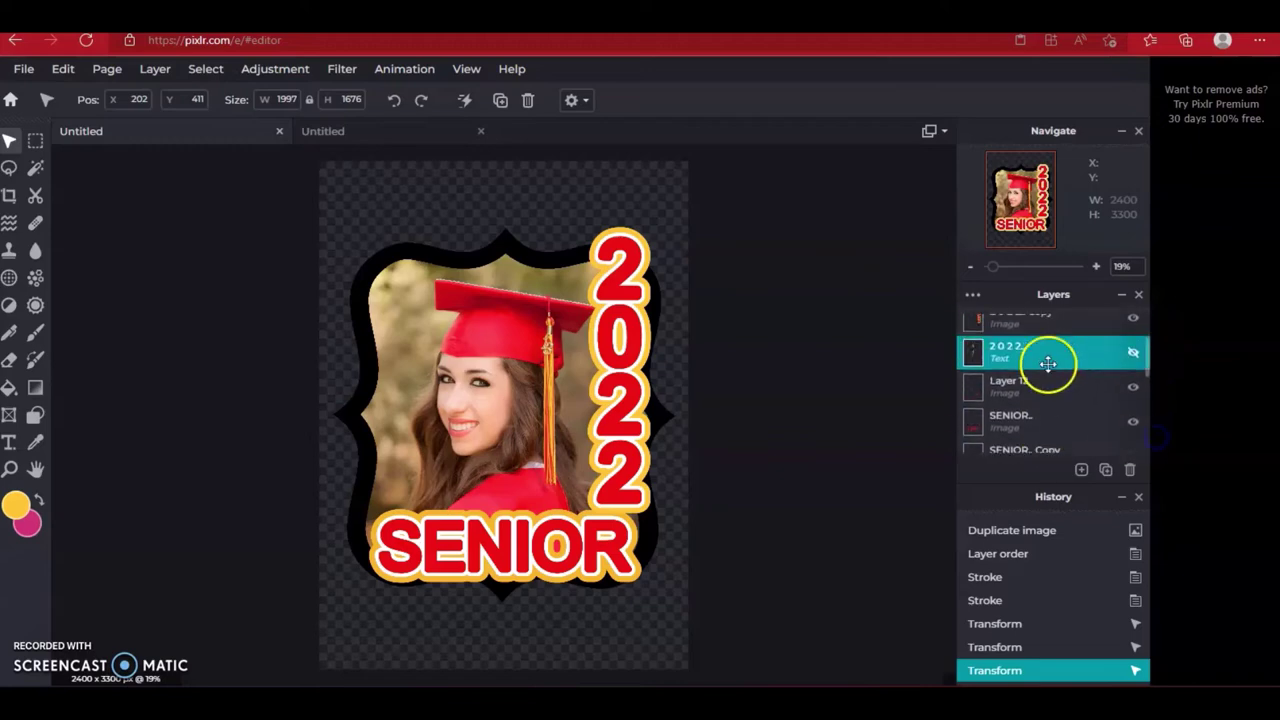
pyautogui.moveTo(1063, 406)
pyautogui.mouseDown()
pyautogui.moveTo(1068, 376)
pyautogui.moveTo(1063, 408)
pyautogui.mouseUp()
pyautogui.click(878, 448)
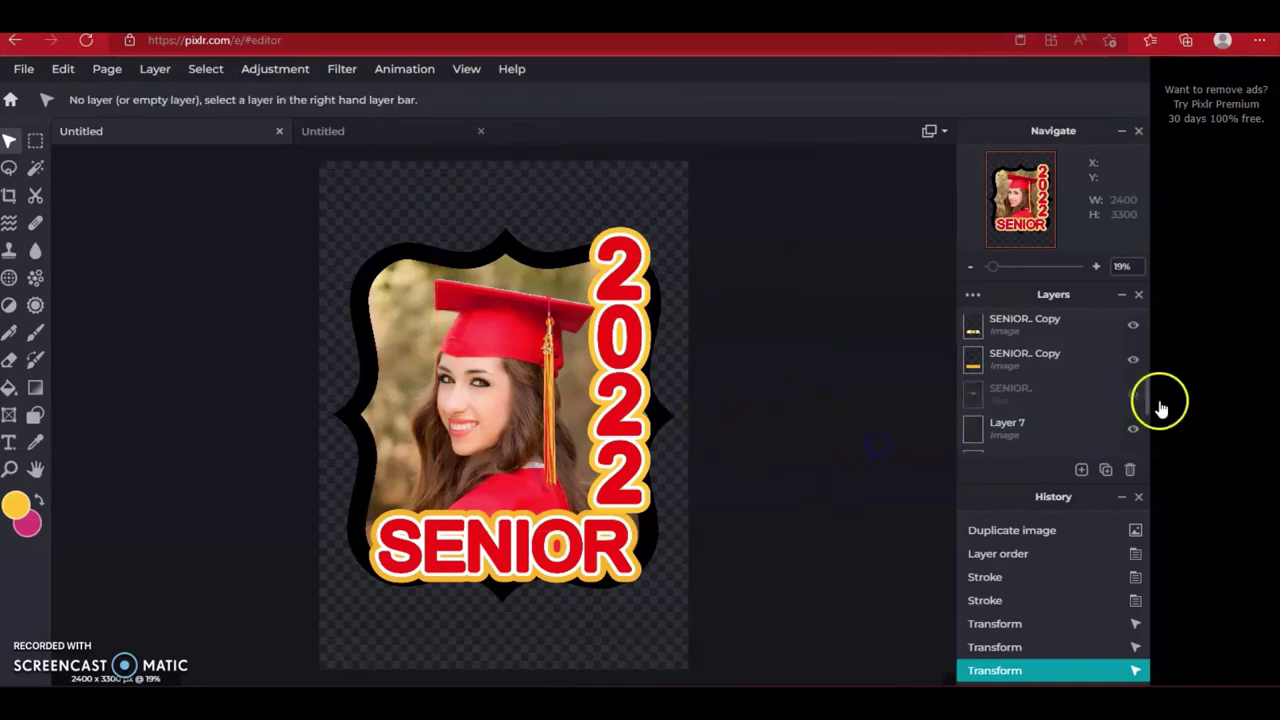
# Move the three SENIOR image layers and their hidden text layer down together to about X 161, Y 169
pyautogui.scroll(1, 1147, 387)
pyautogui.scroll(1, 1147, 387)
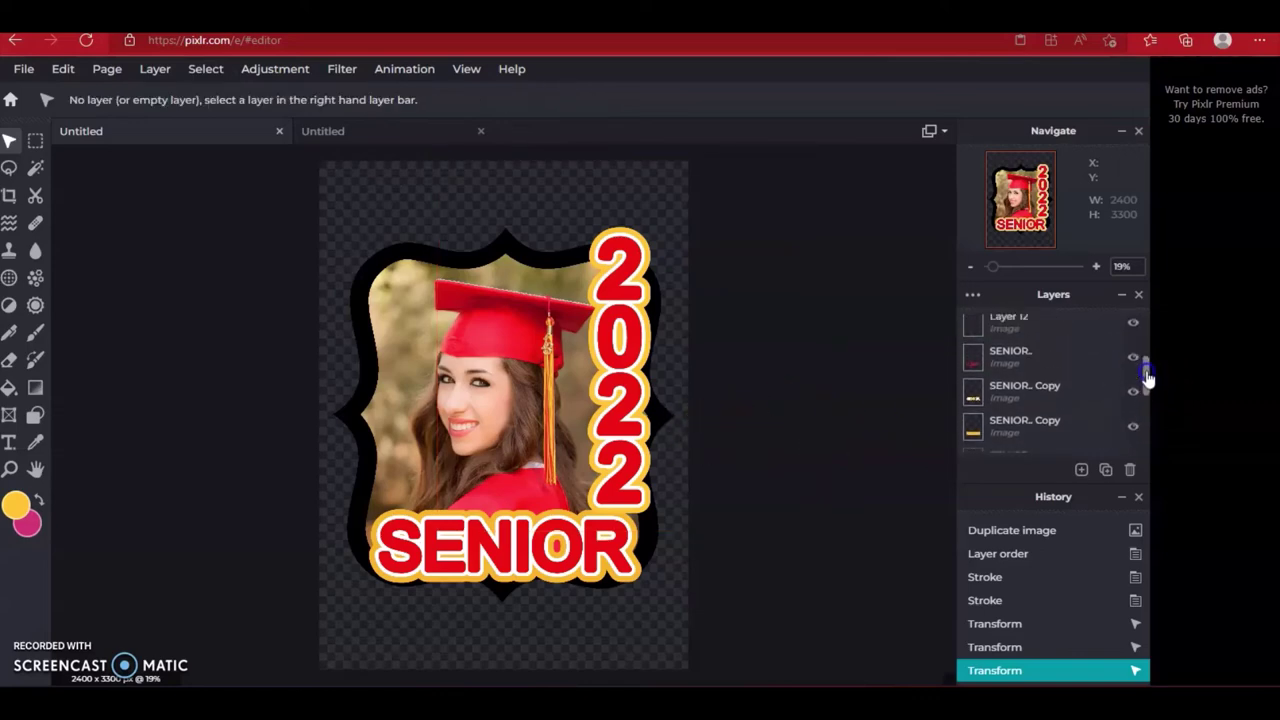
pyautogui.click(1046, 358)
pyautogui.keyDown('shift'); pyautogui.click(1043, 390); pyautogui.keyUp('shift')
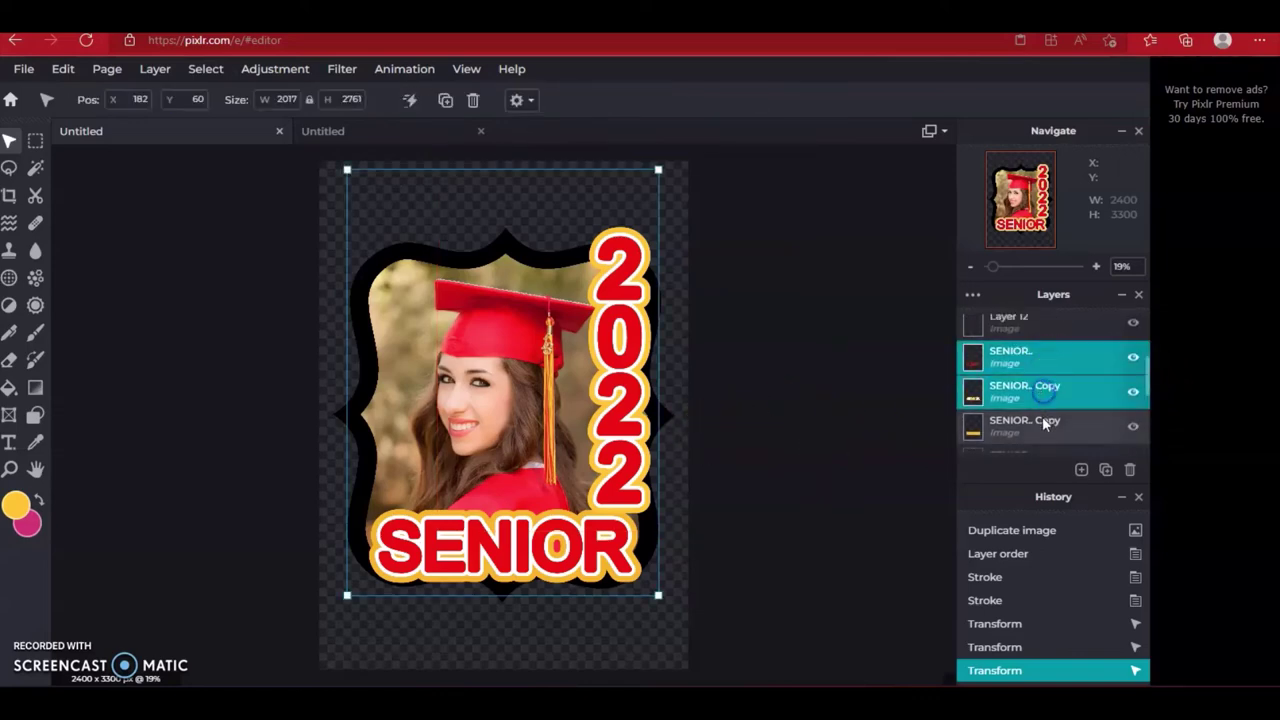
pyautogui.keyDown('shift'); pyautogui.click(1043, 425); pyautogui.keyUp('shift')
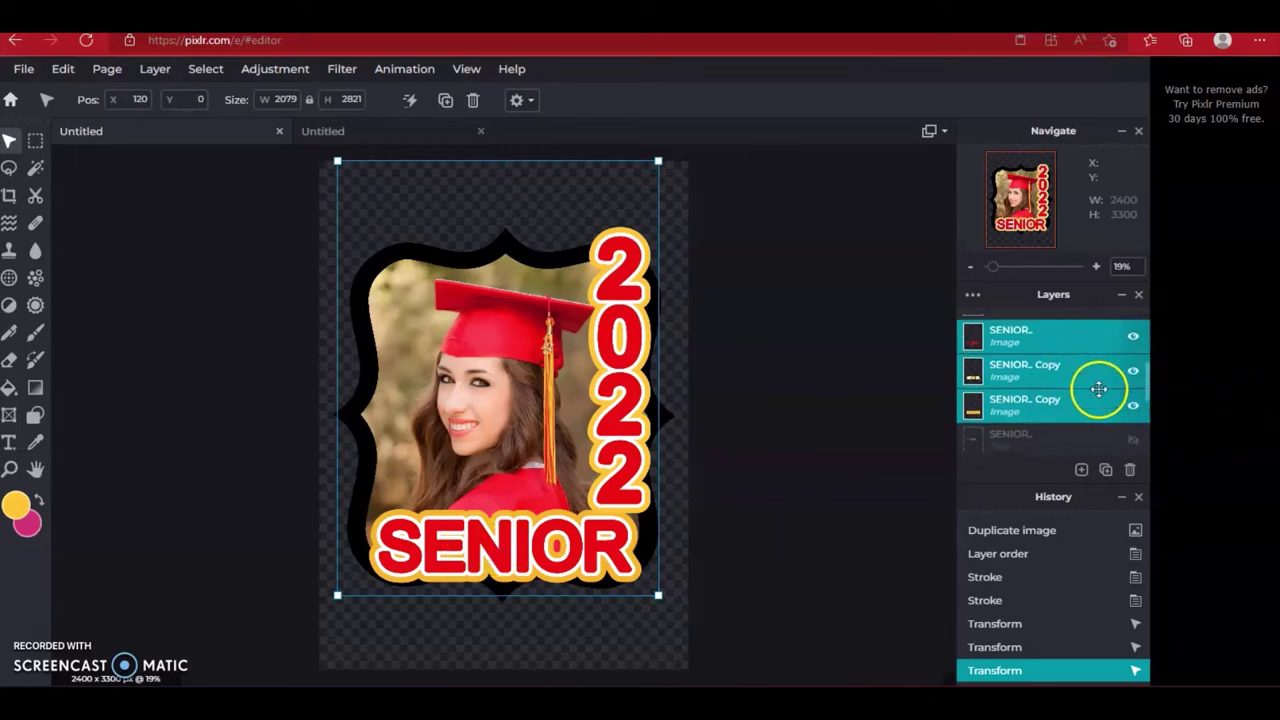
pyautogui.scroll(-2, 1066, 400)
pyautogui.keyDown('shift'); pyautogui.click(1016, 381); pyautogui.keyUp('shift')
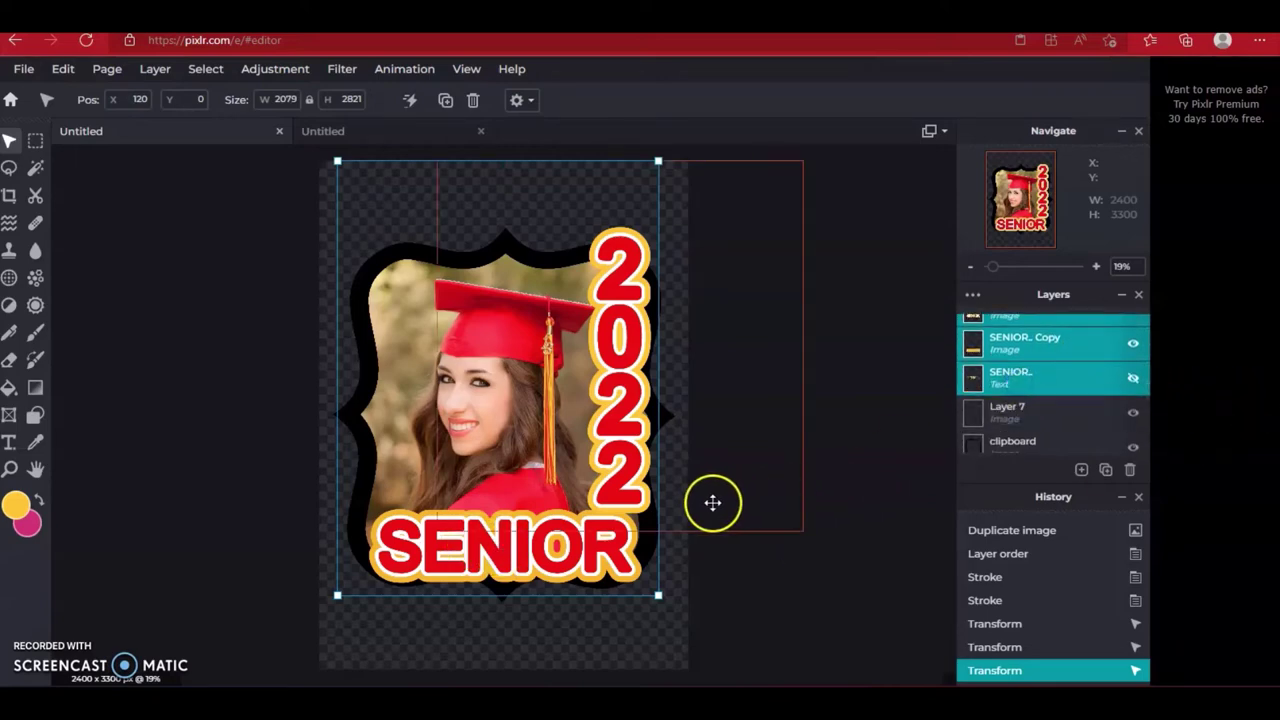
pyautogui.moveTo(507, 545); pyautogui.dragTo(508, 572)
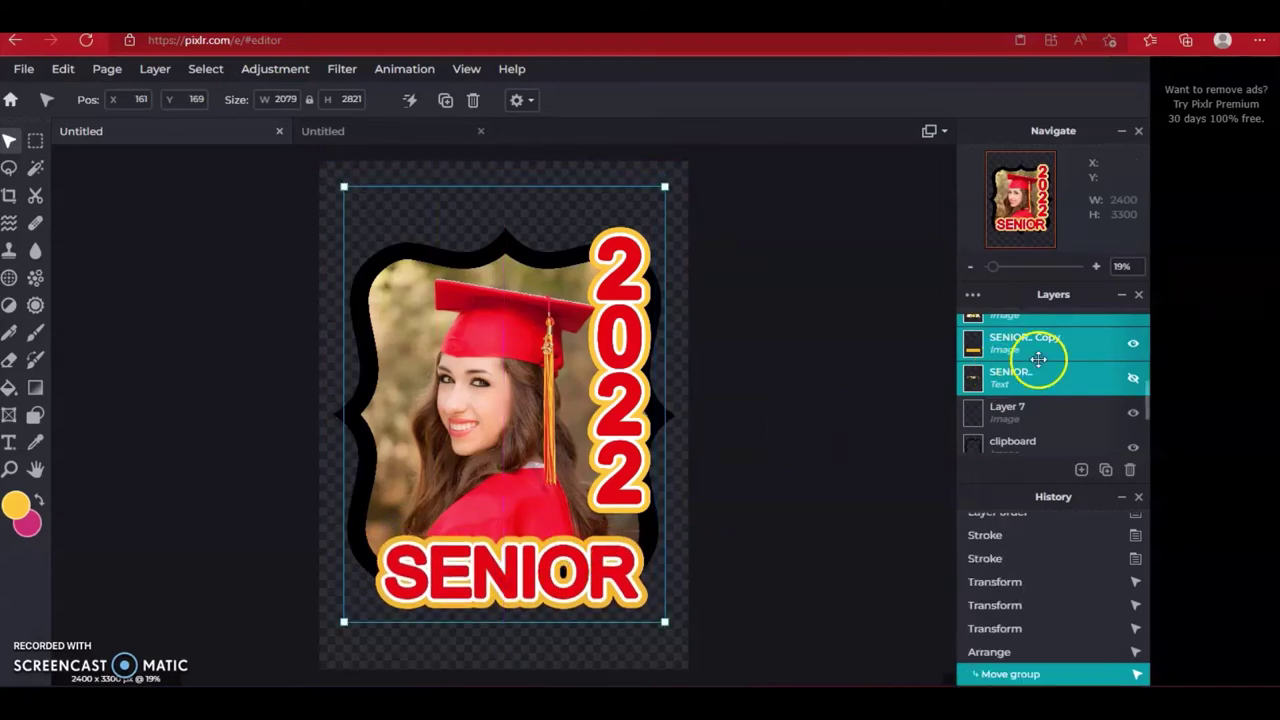
pyautogui.click(1096, 374)
# Move the three 2022 image layers together down the frame's right side to about X 810, Y 169
pyautogui.scroll(3, 1096, 374)
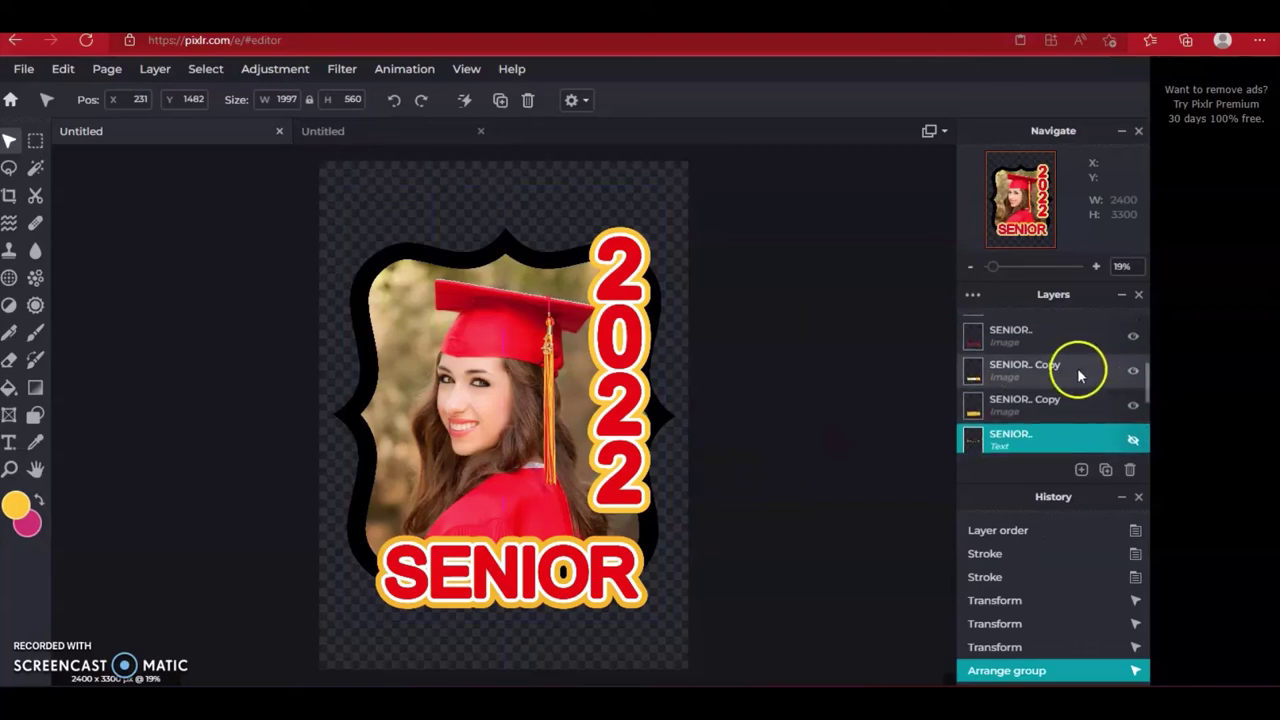
pyautogui.scroll(2, 1030, 380)
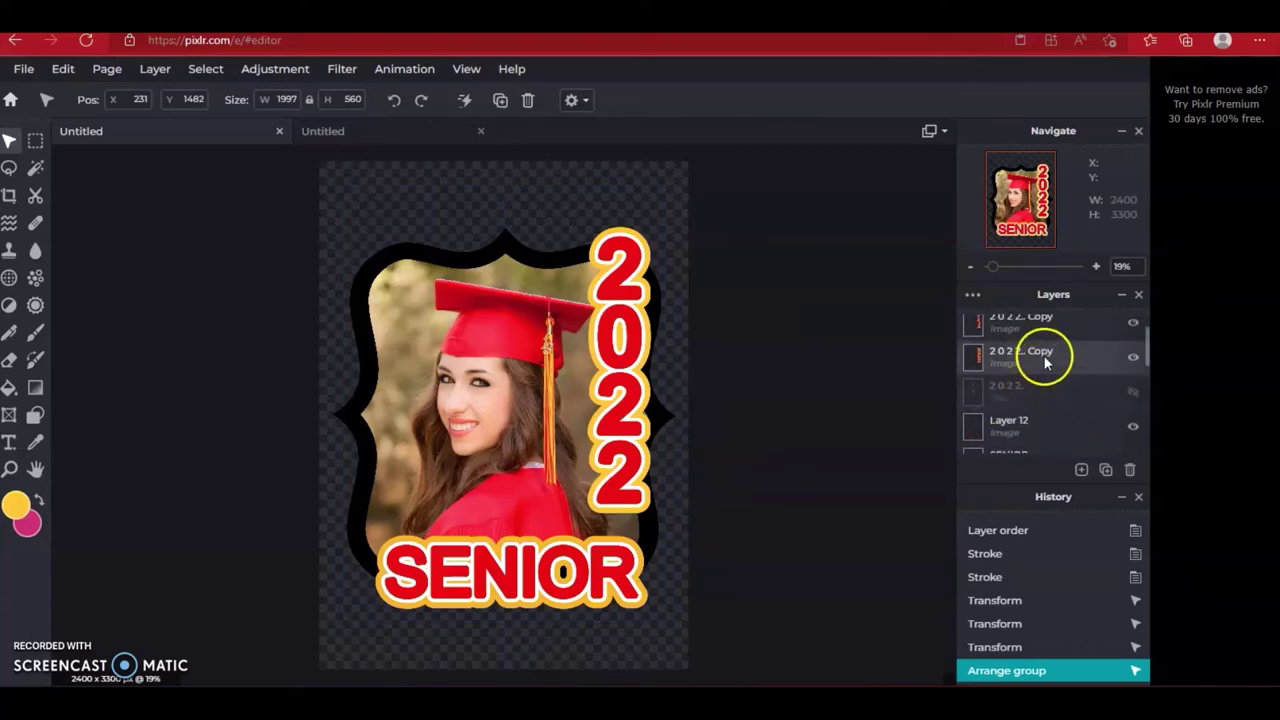
pyautogui.click(1034, 354)
pyautogui.scroll(1, 1046, 365)
pyautogui.keyDown('shift'); pyautogui.click(1046, 360); pyautogui.keyUp('shift')
pyautogui.keyDown('shift'); pyautogui.click(1046, 330); pyautogui.keyUp('shift')
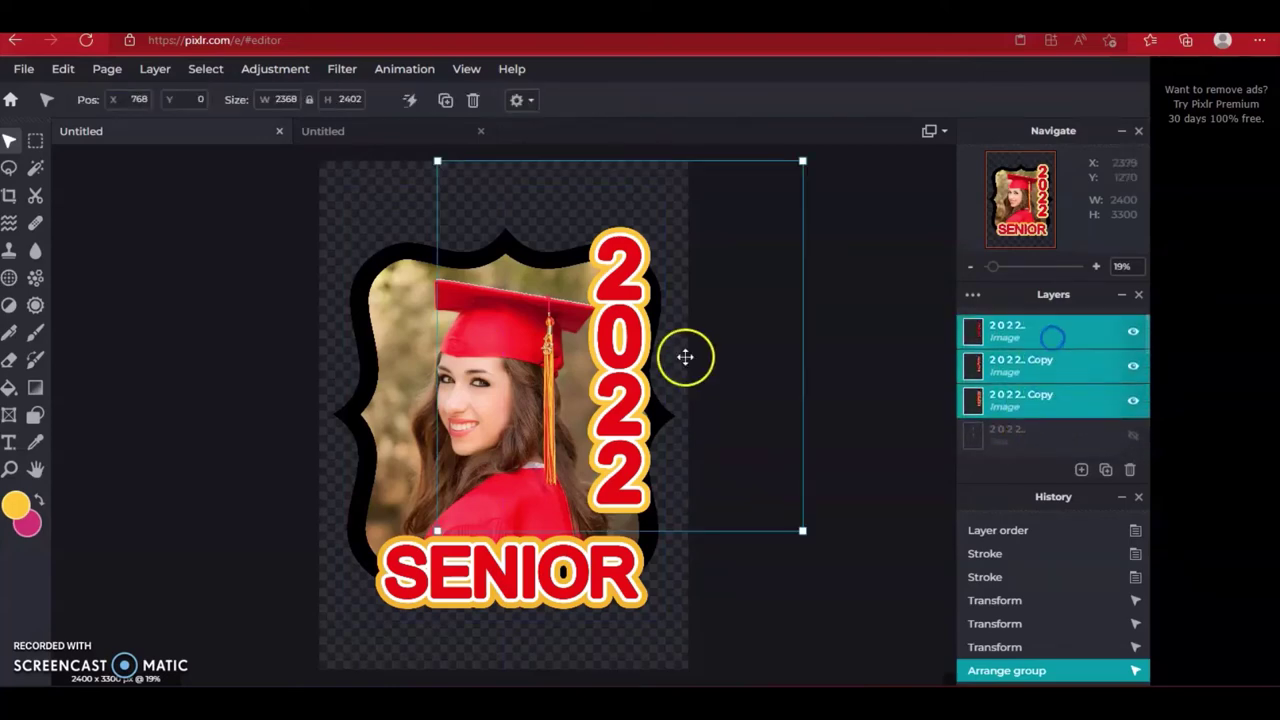
pyautogui.moveTo(614, 338); pyautogui.dragTo(636, 369)
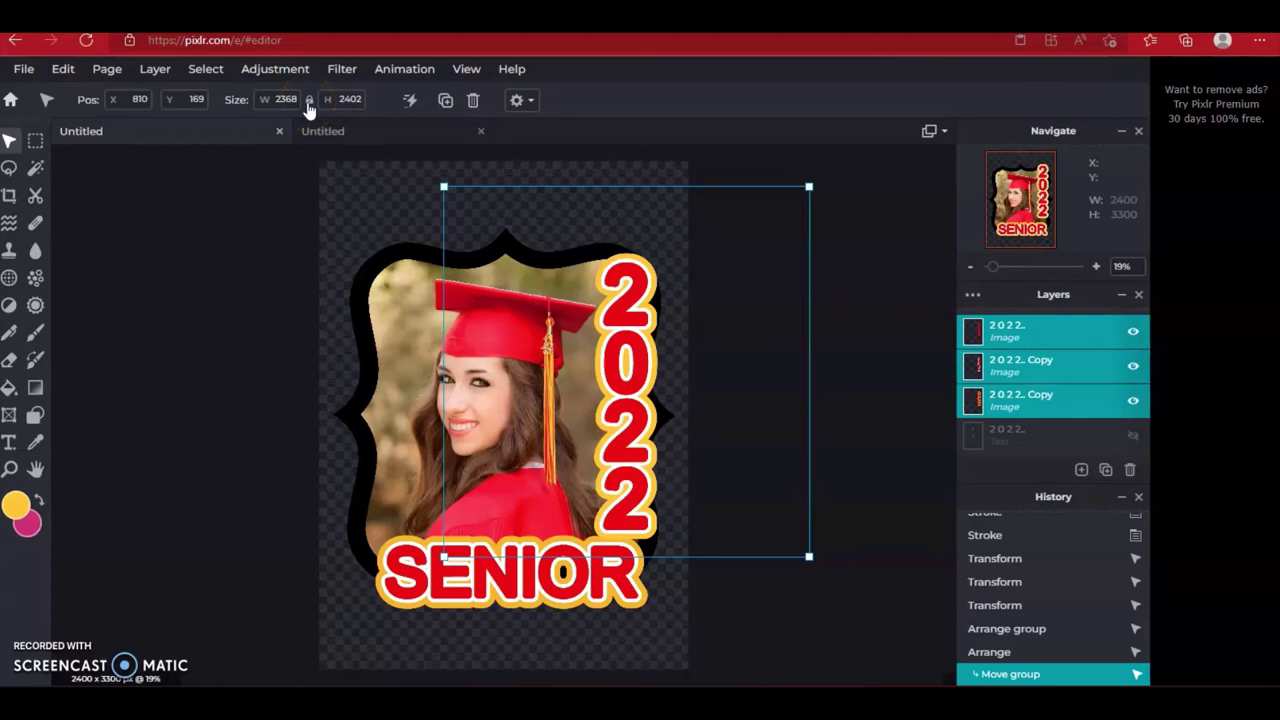
# Enlarge the three 2022 image layers to about 2426 × 2461 and reposition them at about X 804, Y 126
pyautogui.click(467, 380)
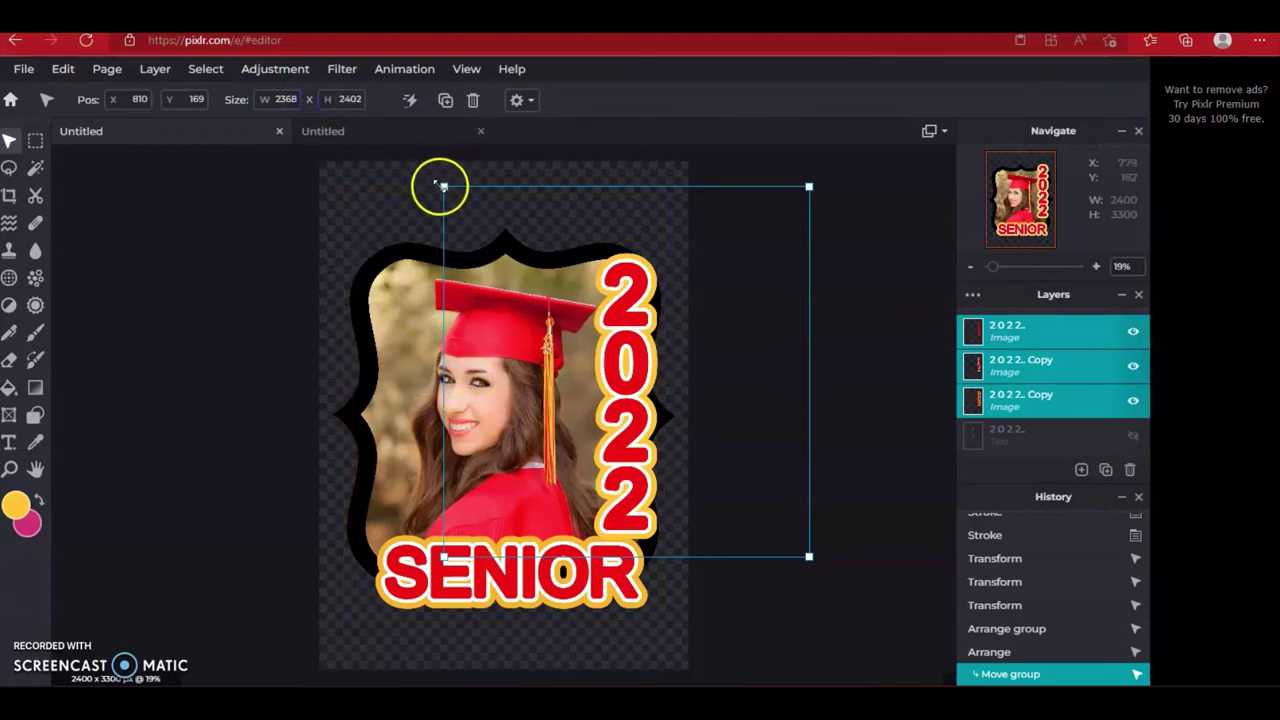
pyautogui.moveTo(443, 186); pyautogui.dragTo(435, 178)
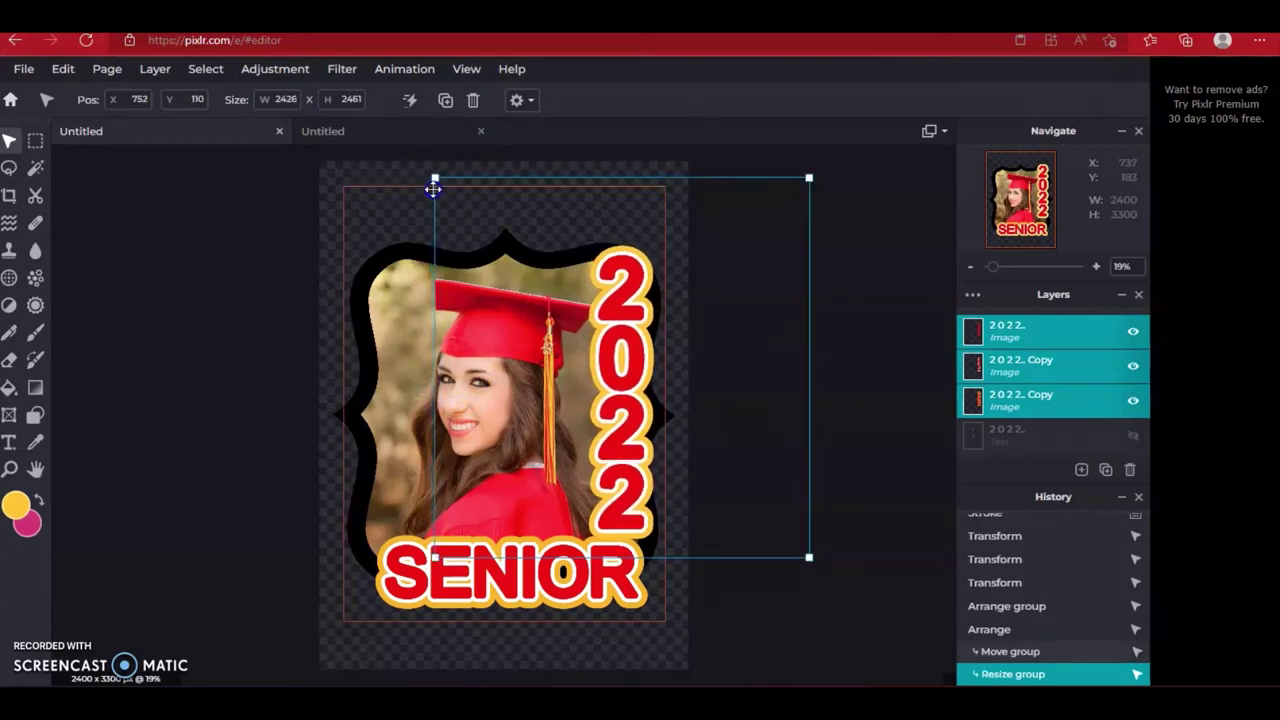
pyautogui.click(310, 100)
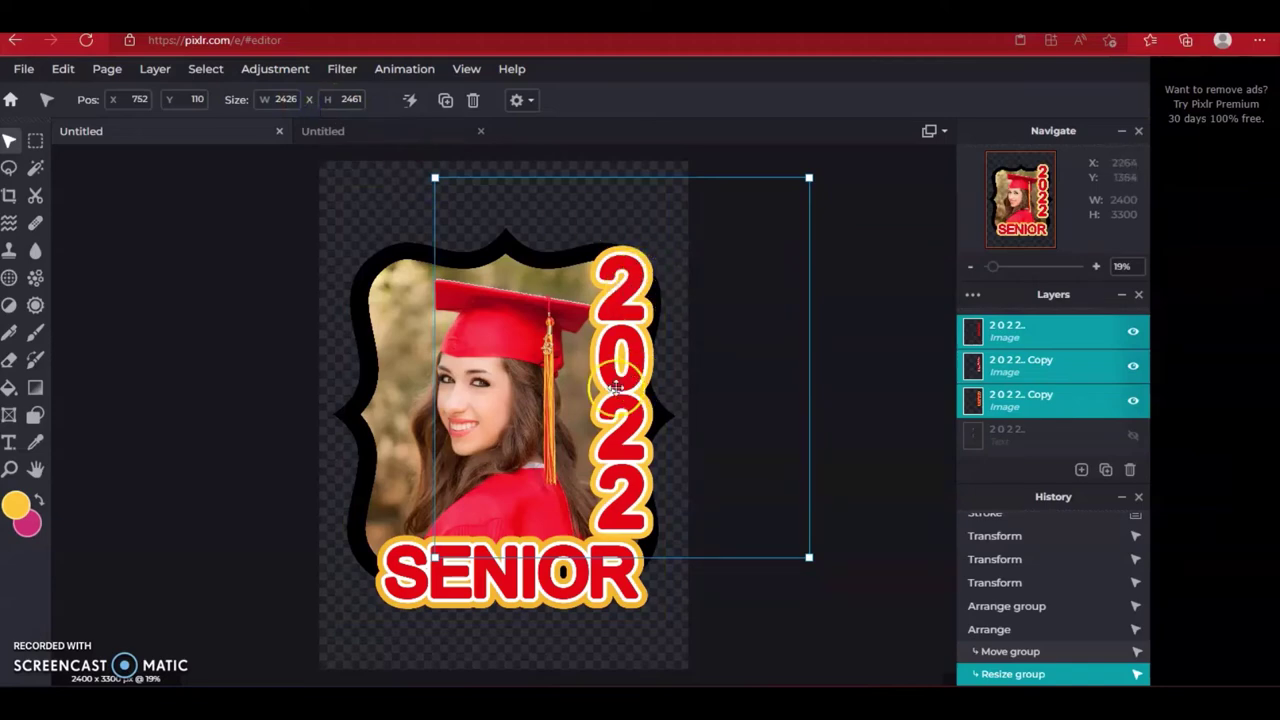
pyautogui.moveTo(620, 388); pyautogui.dragTo(629, 390)
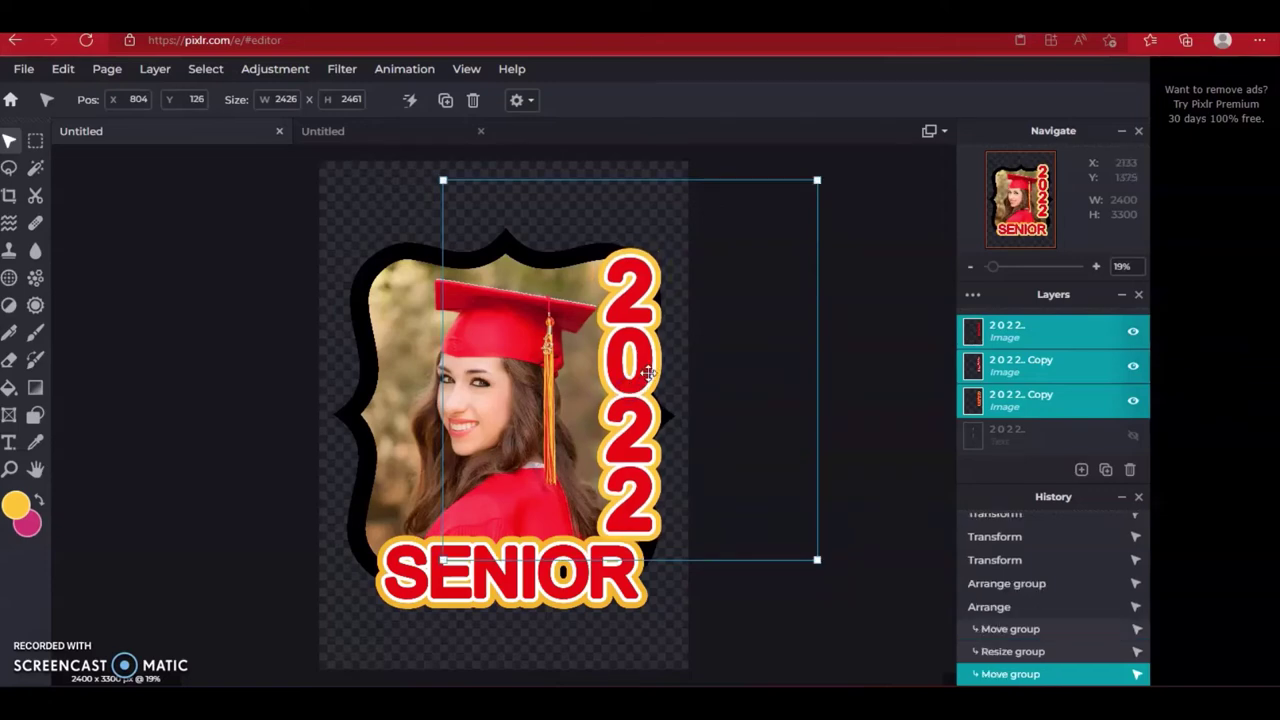
pyautogui.click(872, 320)
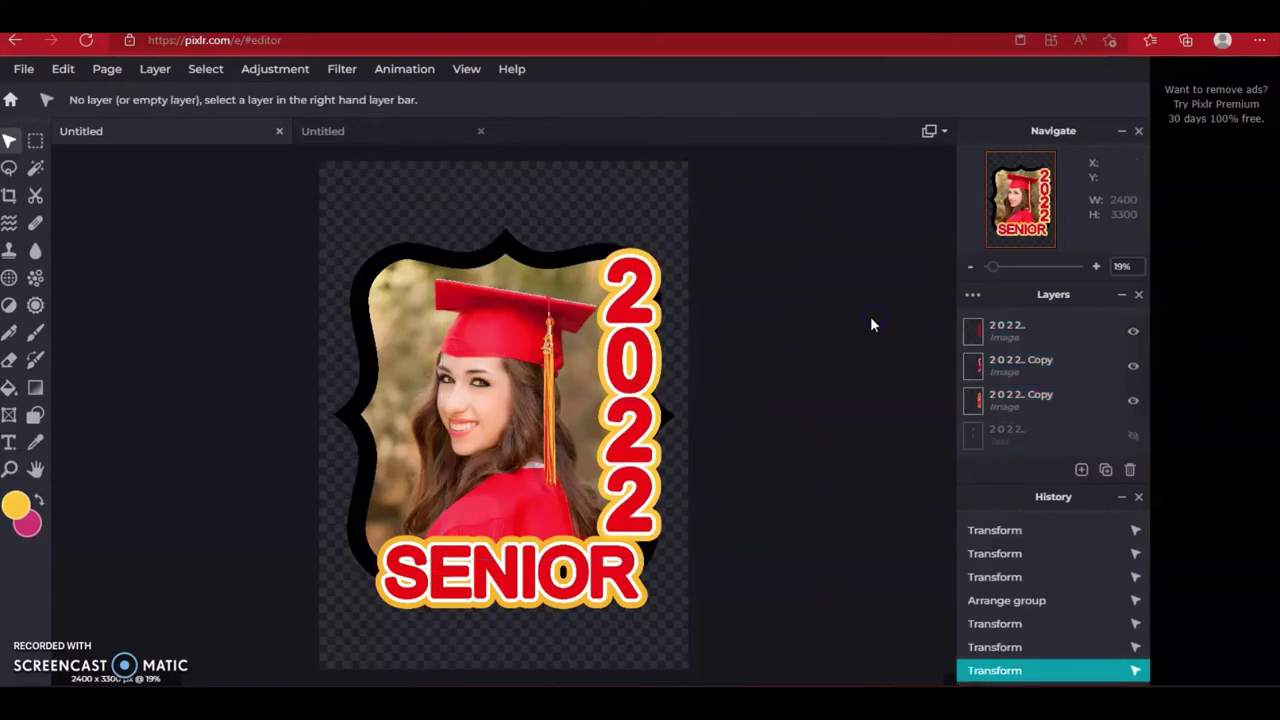
# Hide and reshow the upper clipboard layer to check which part of the design it holds
pyautogui.scroll(-5, 1010, 395)
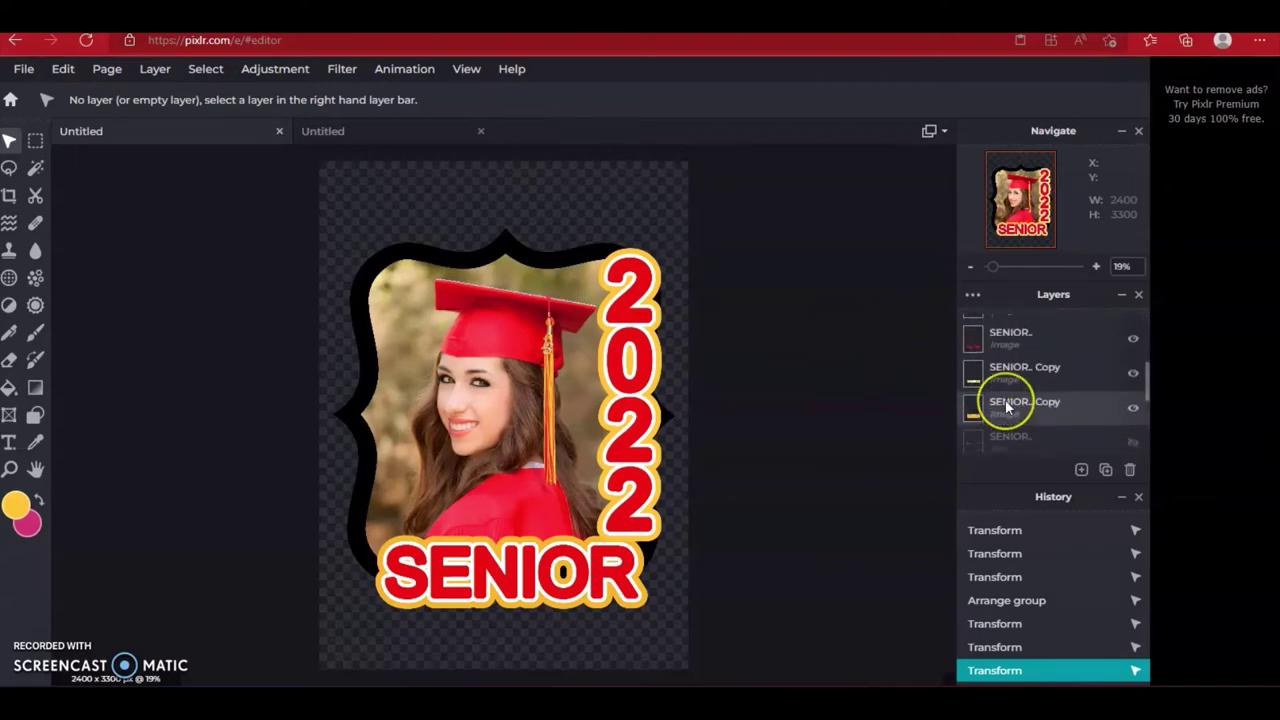
pyautogui.scroll(-2, 1007, 405)
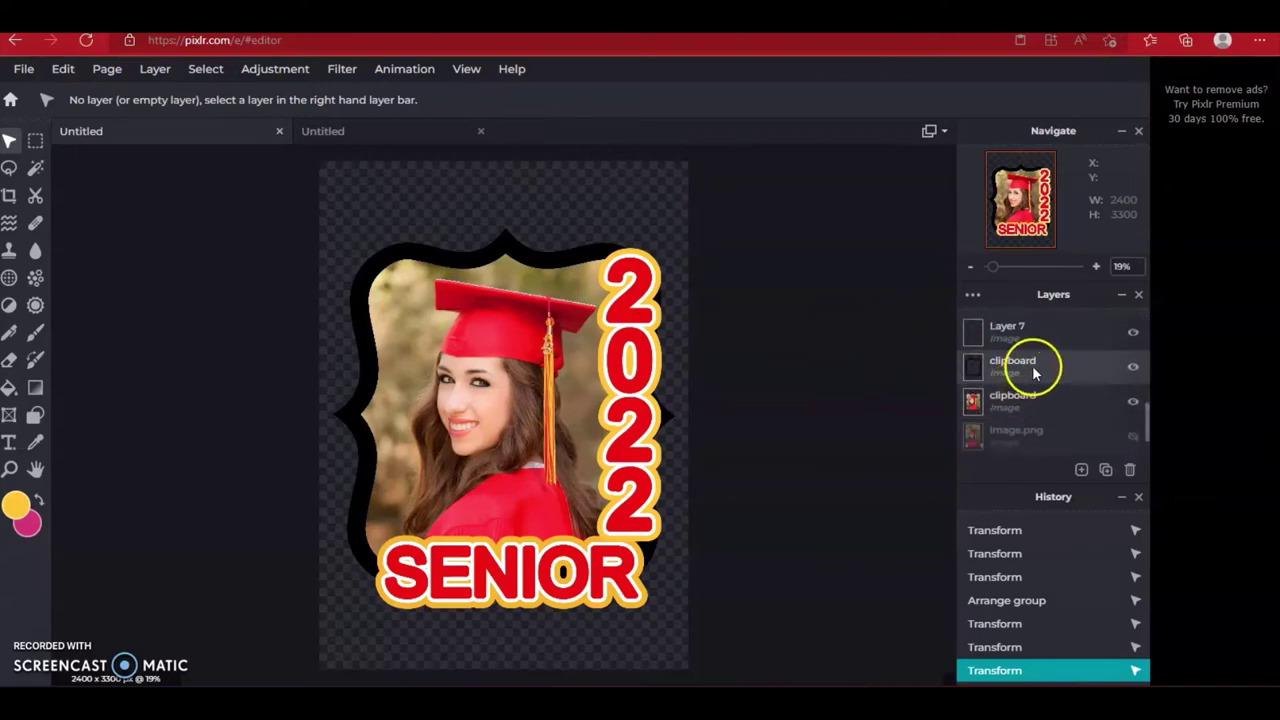
pyautogui.scroll(-1, 1039, 403)
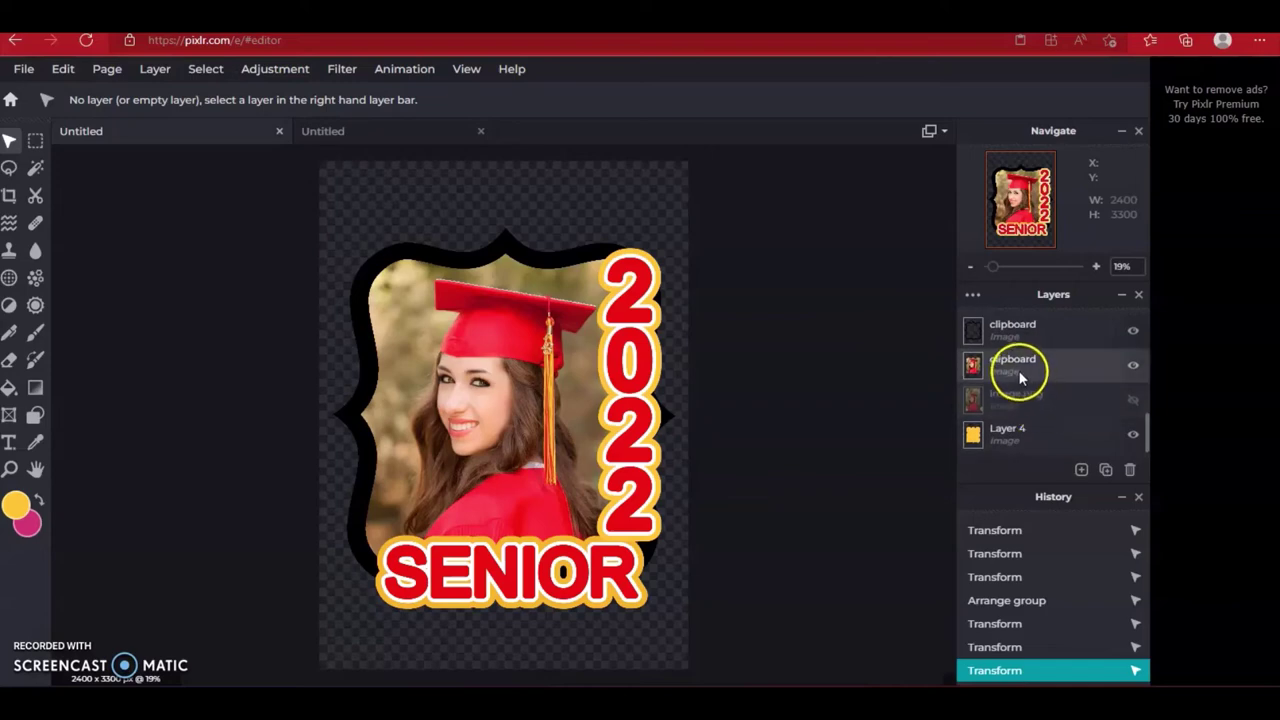
pyautogui.click(1133, 330)
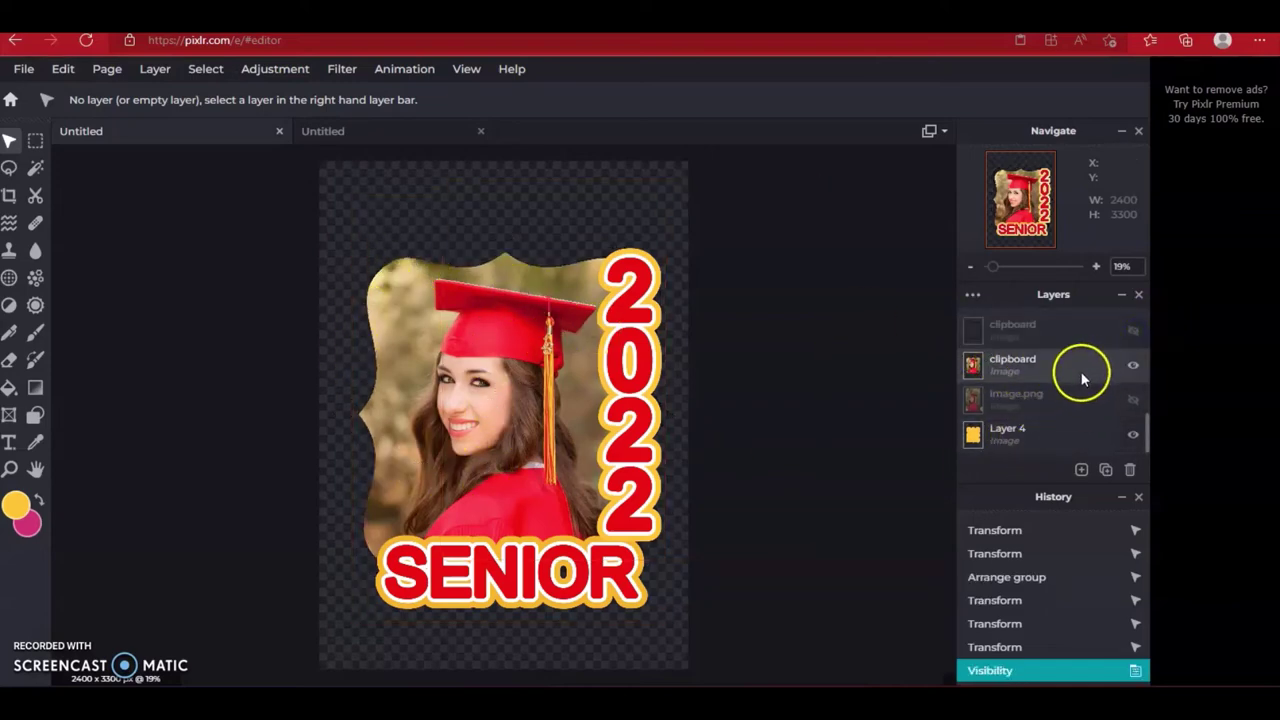
pyautogui.scroll(1, 1080, 370)
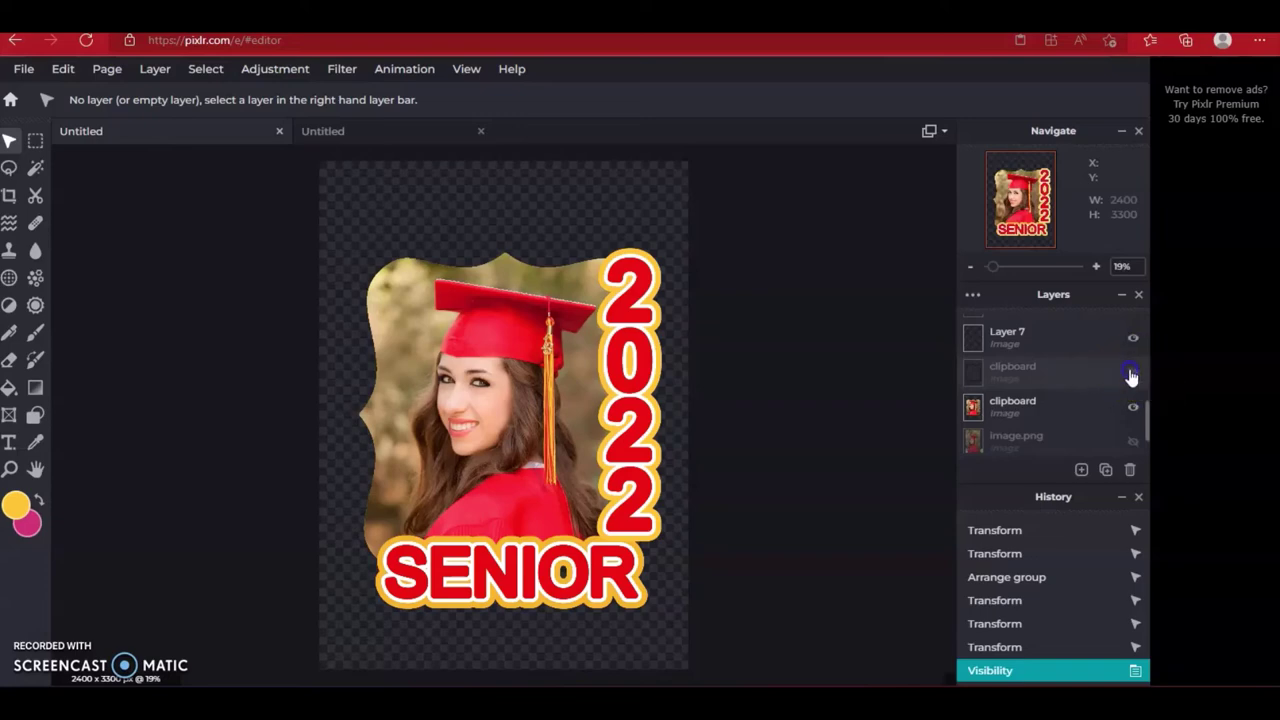
pyautogui.click(1131, 372)
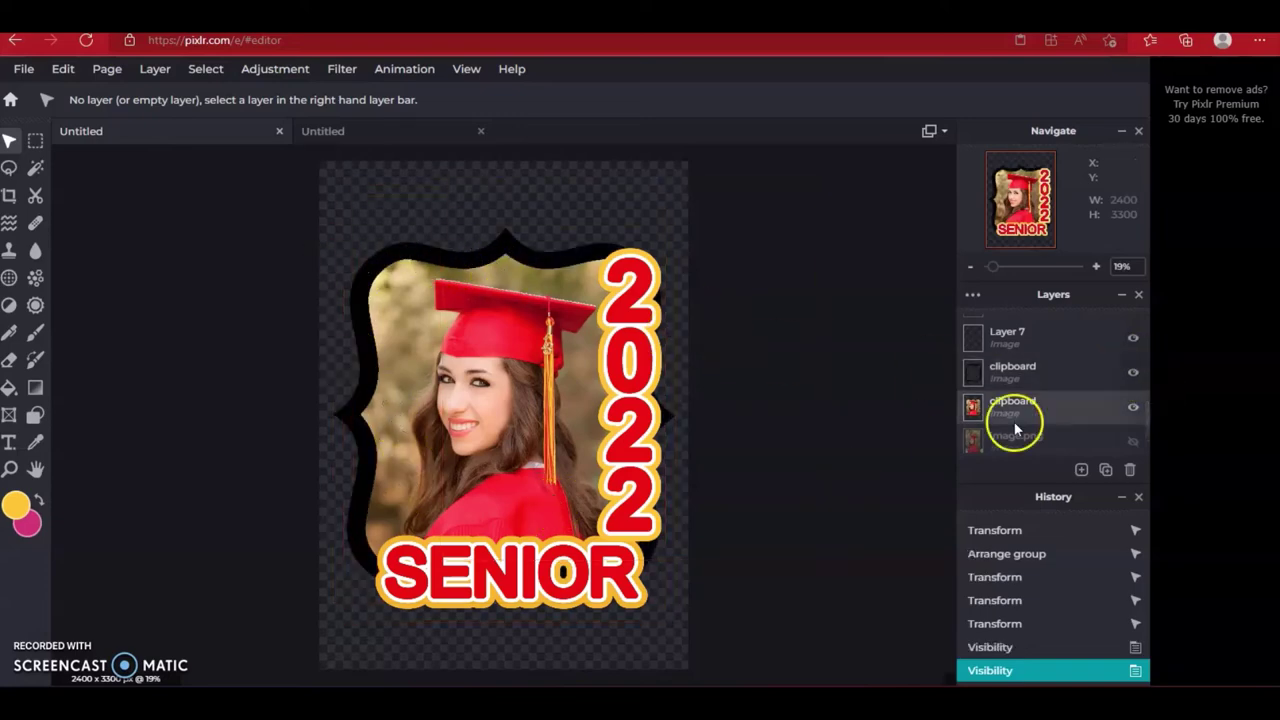
pyautogui.click(1024, 407)
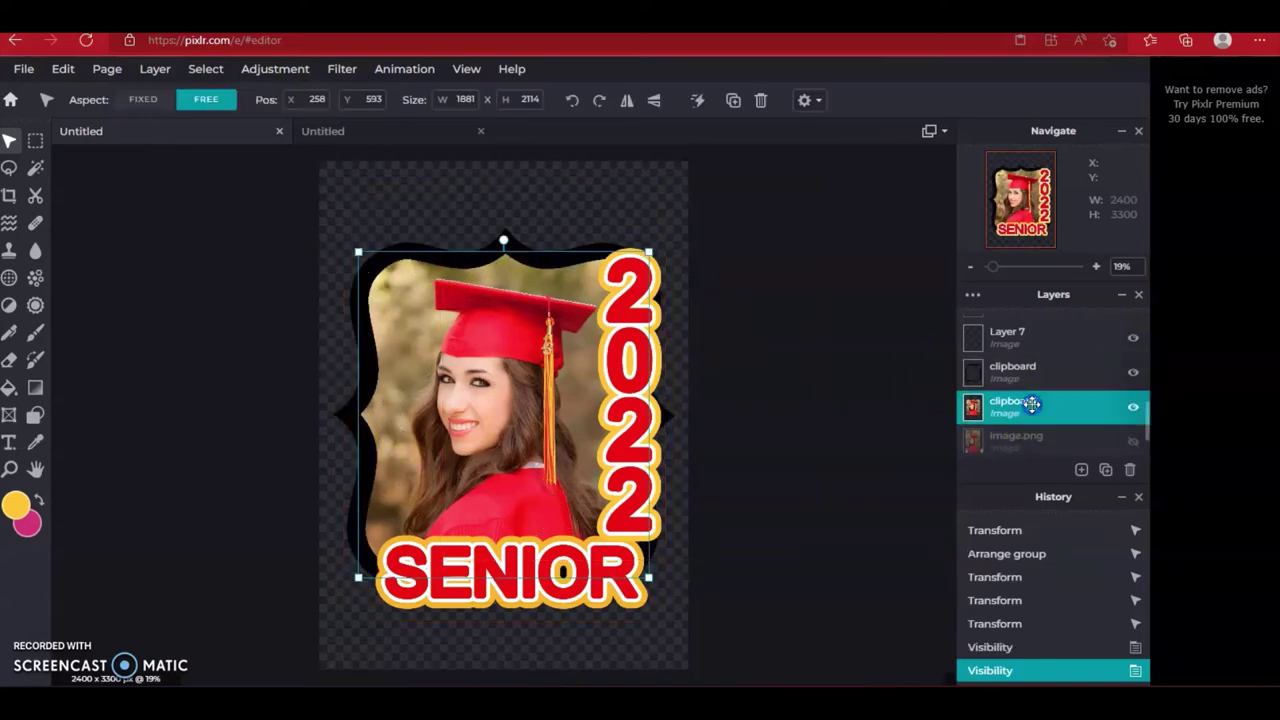
pyautogui.click(56, 68)
pyautogui.click(58, 66)
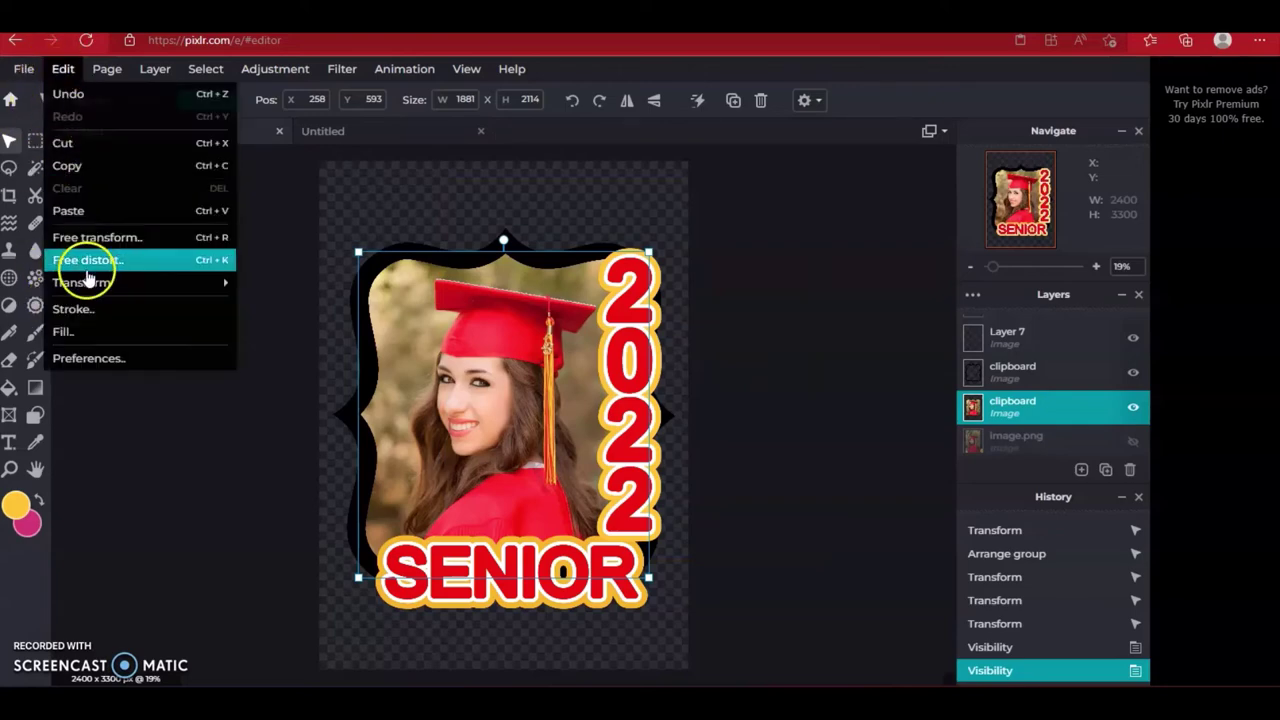
pyautogui.click(80, 309)
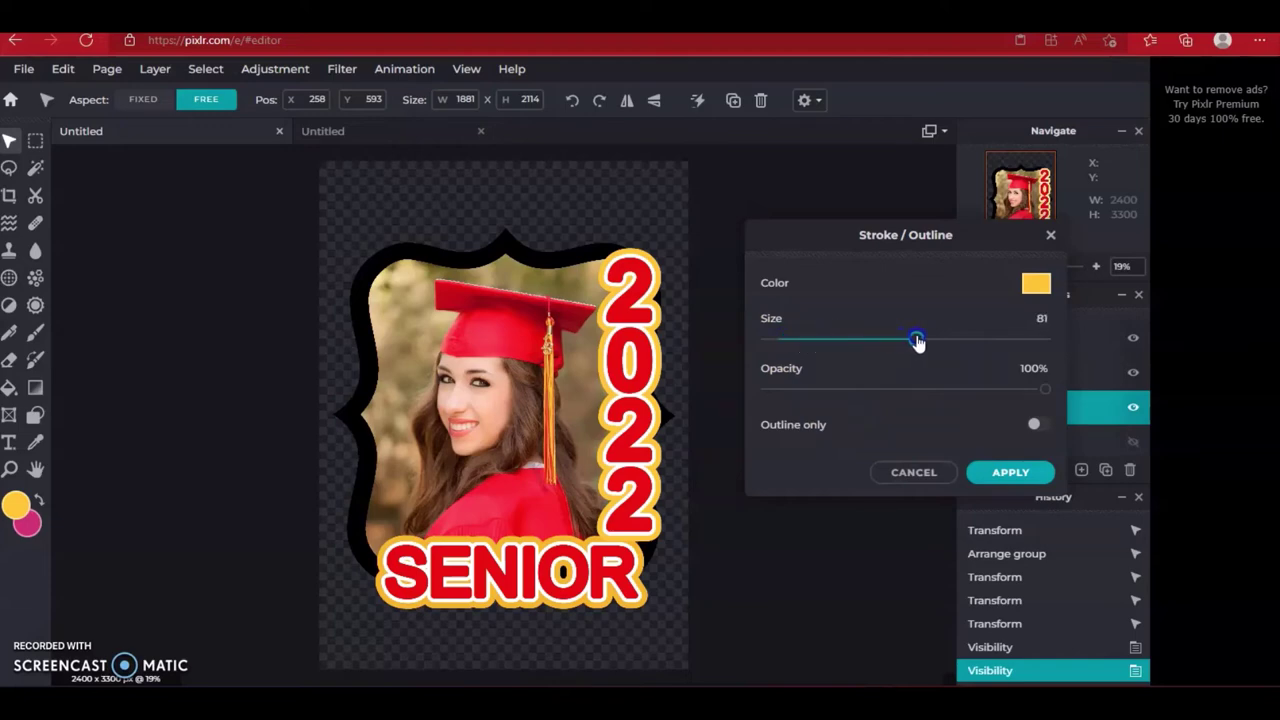
pyautogui.click(914, 472)
# Give the lower clipboard layer, which holds the graduate photo, a golden-yellow outline of size 150
pyautogui.click(1081, 469)
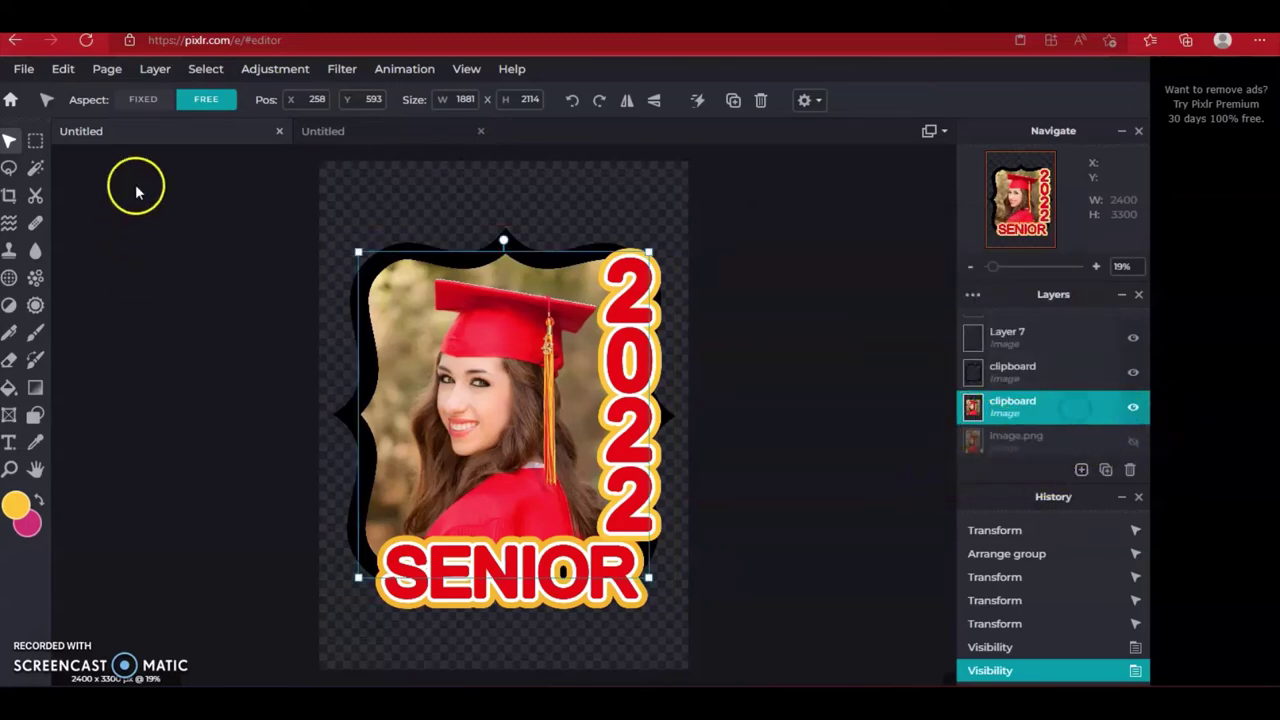
pyautogui.click(62, 70)
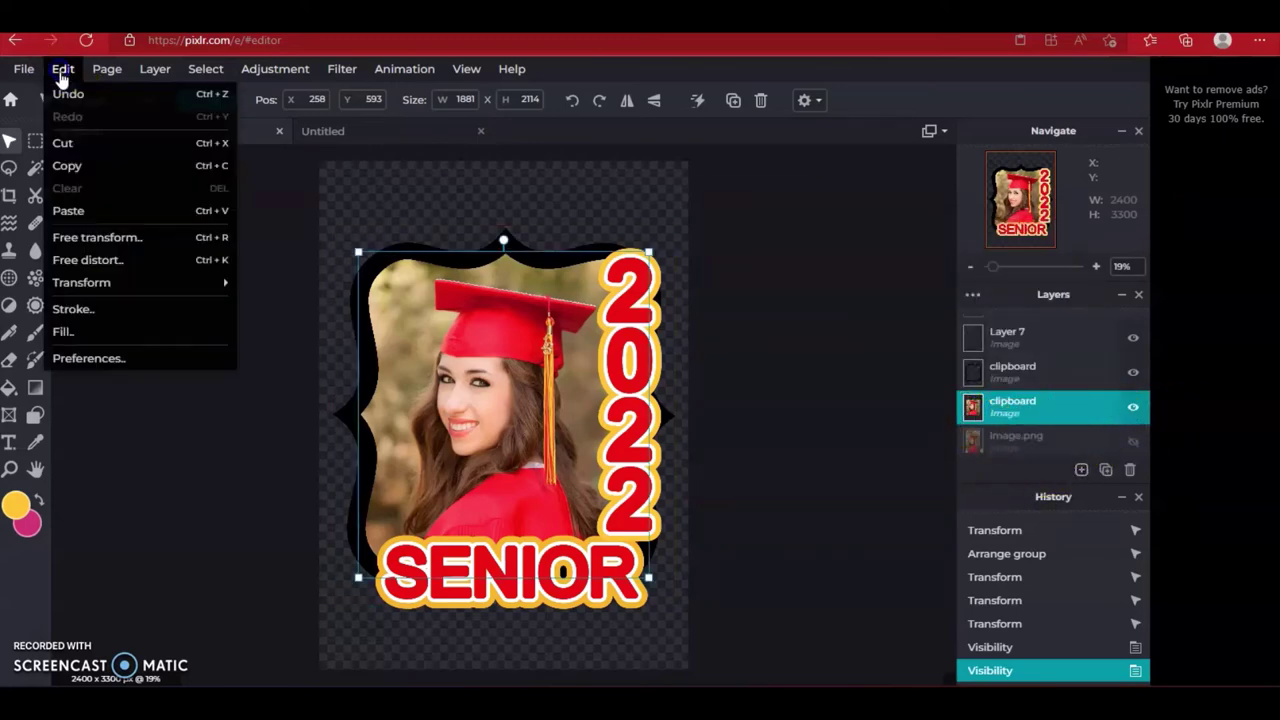
pyautogui.click(114, 309)
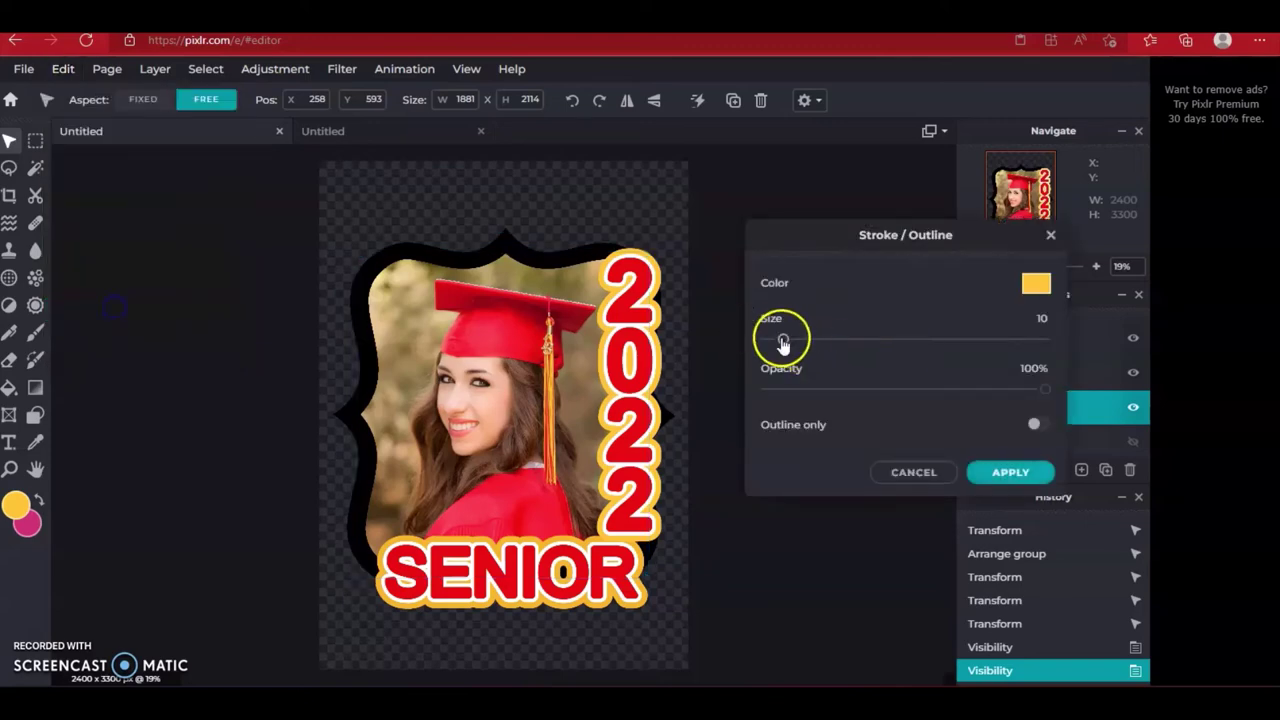
pyautogui.moveTo(783, 341); pyautogui.dragTo(1060, 345)
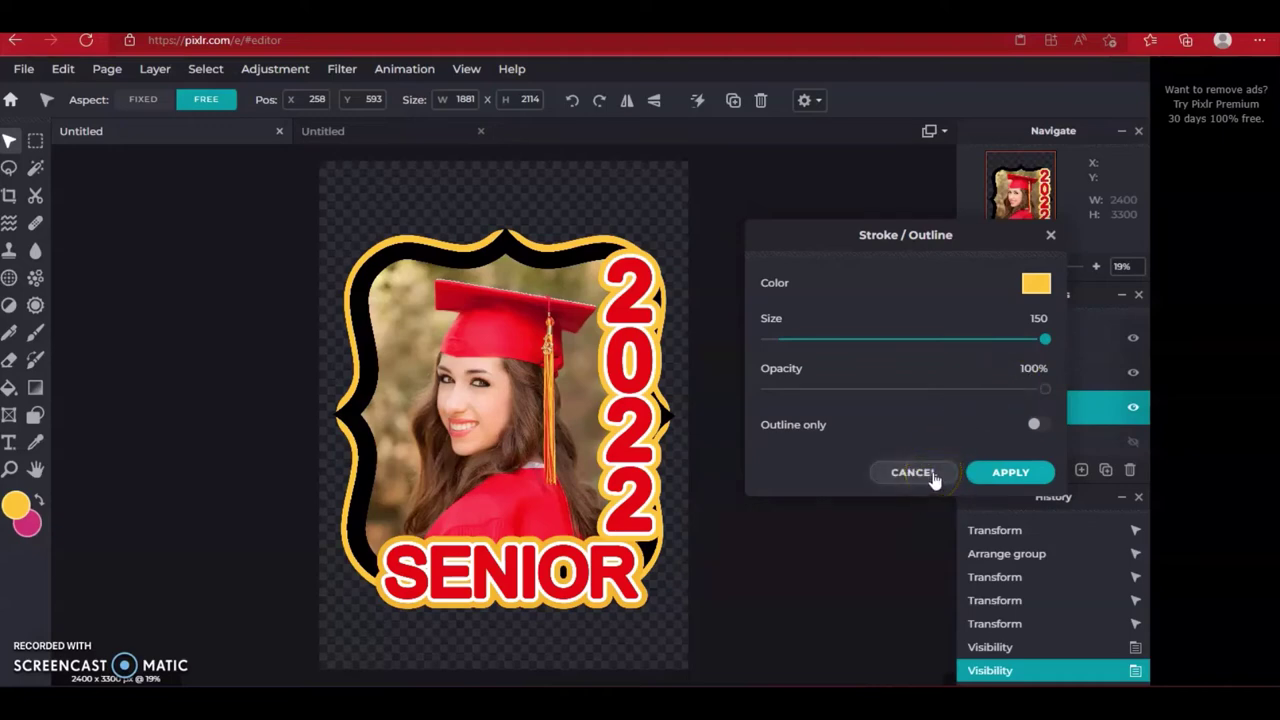
pyautogui.click(1008, 472)
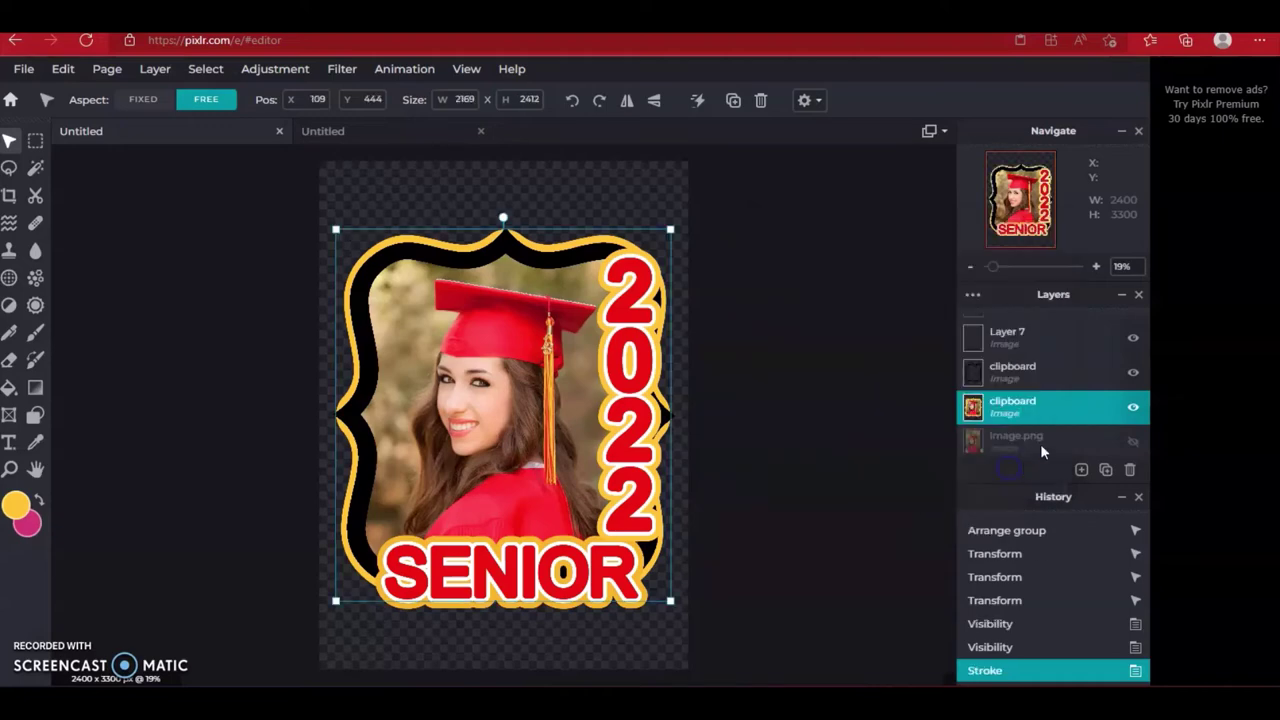
# Fill the black bracket frame on the upper clipboard layer with red #DF0411 sampled from the SENIOR lettering
pyautogui.click(1055, 370)
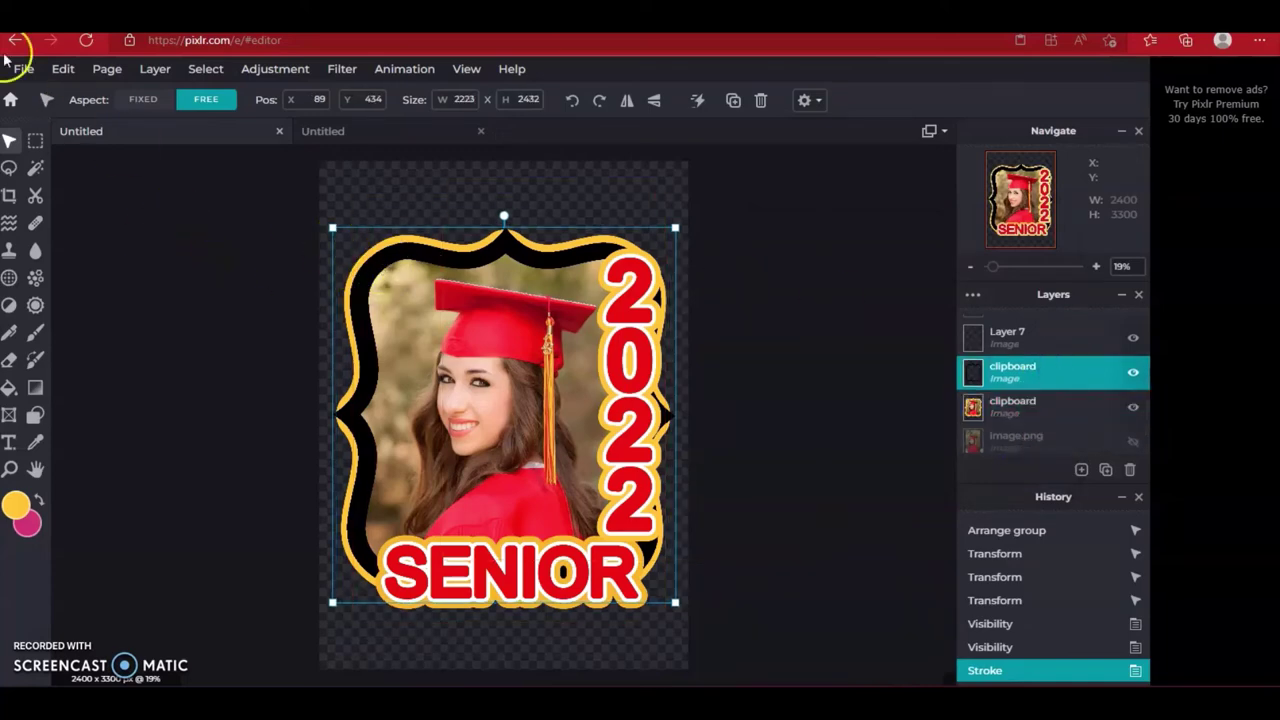
pyautogui.click(1066, 369)
pyautogui.click(63, 69)
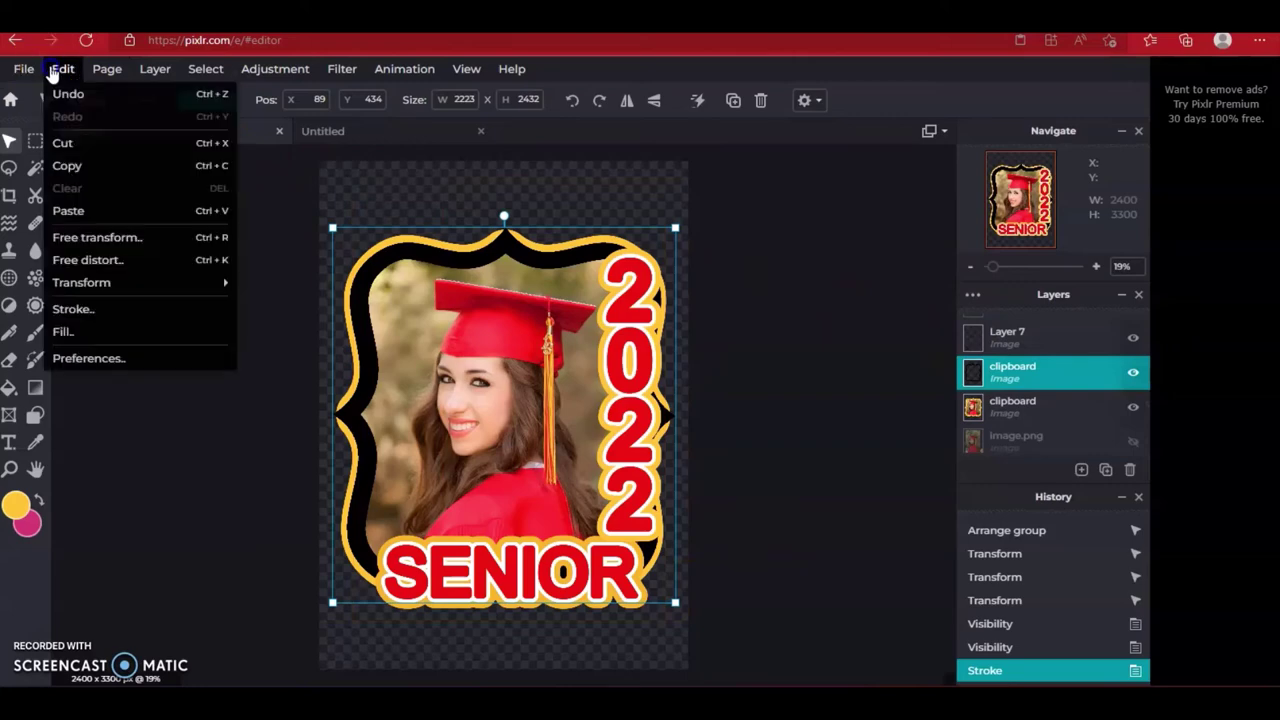
pyautogui.click(98, 330)
pyautogui.click(1033, 309)
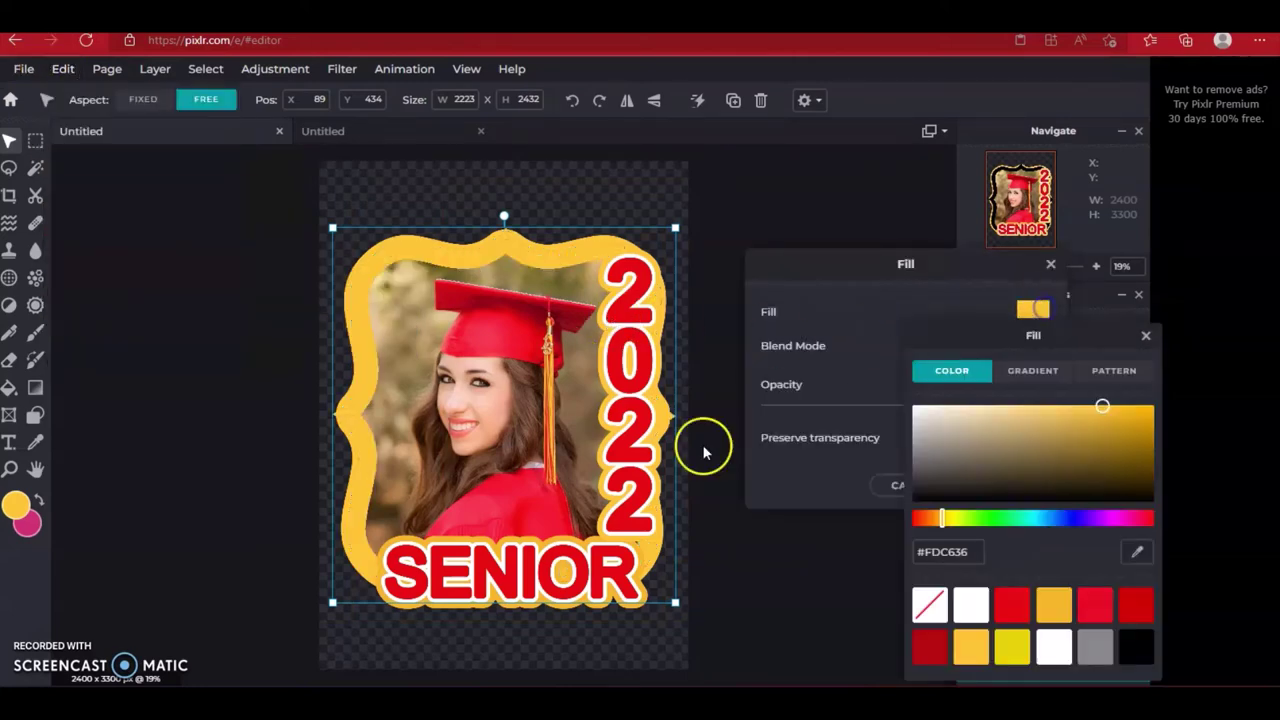
pyautogui.click(1137, 552)
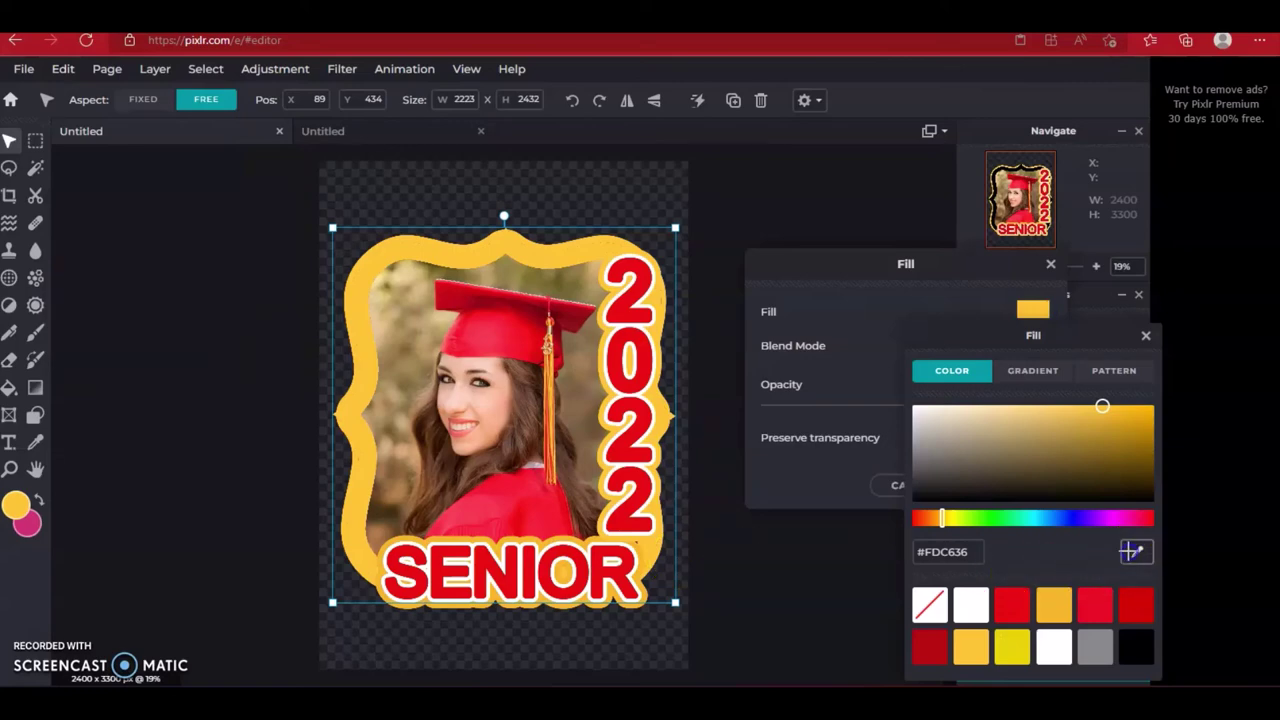
pyautogui.click(500, 578)
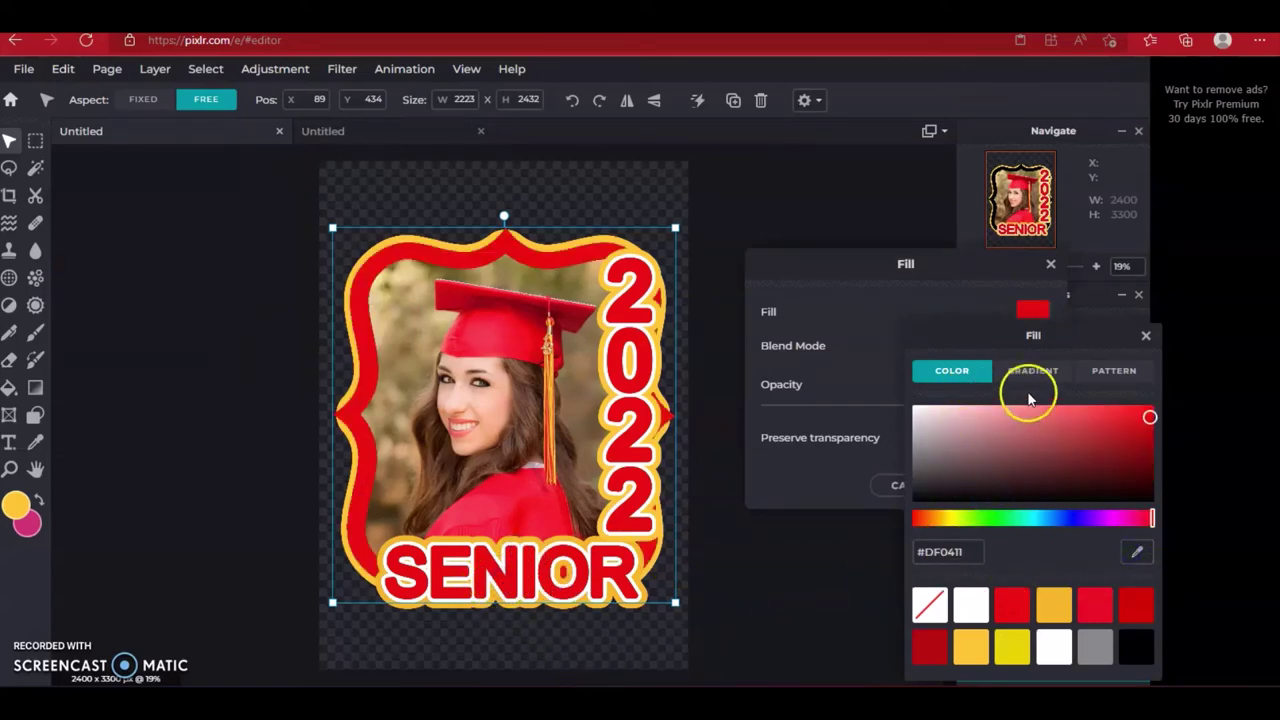
pyautogui.click(945, 325)
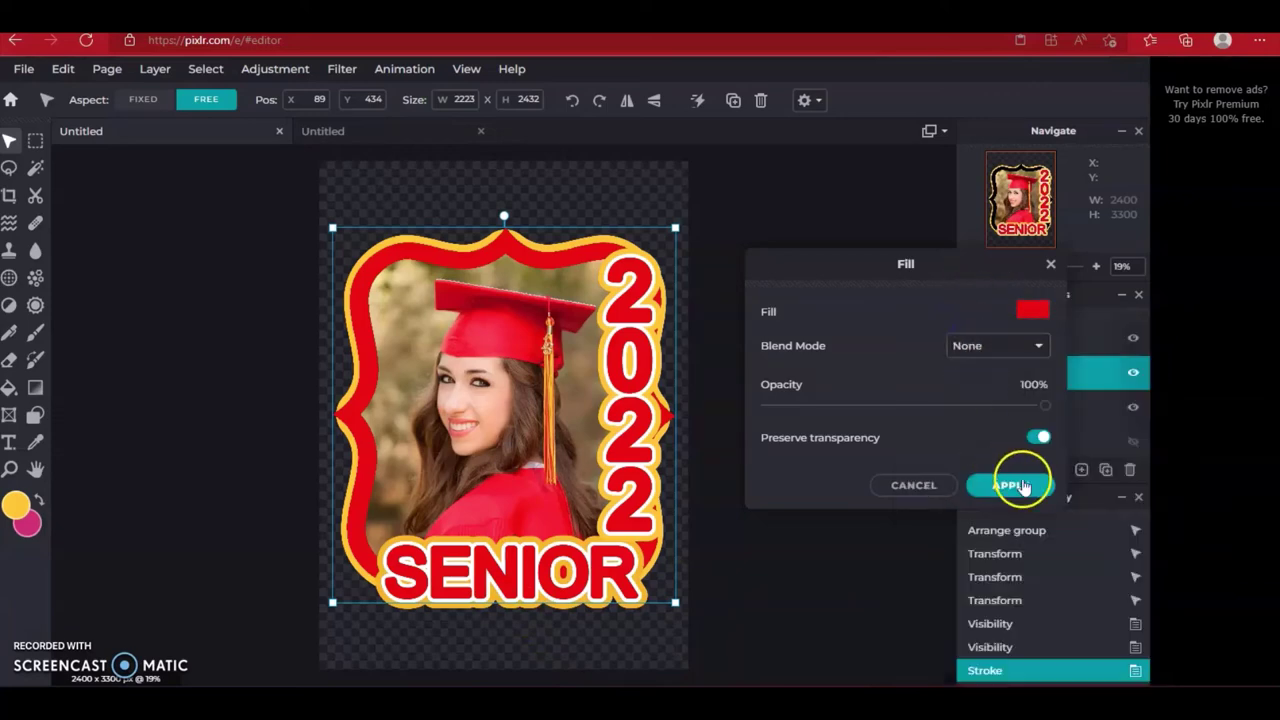
pyautogui.click(1022, 486)
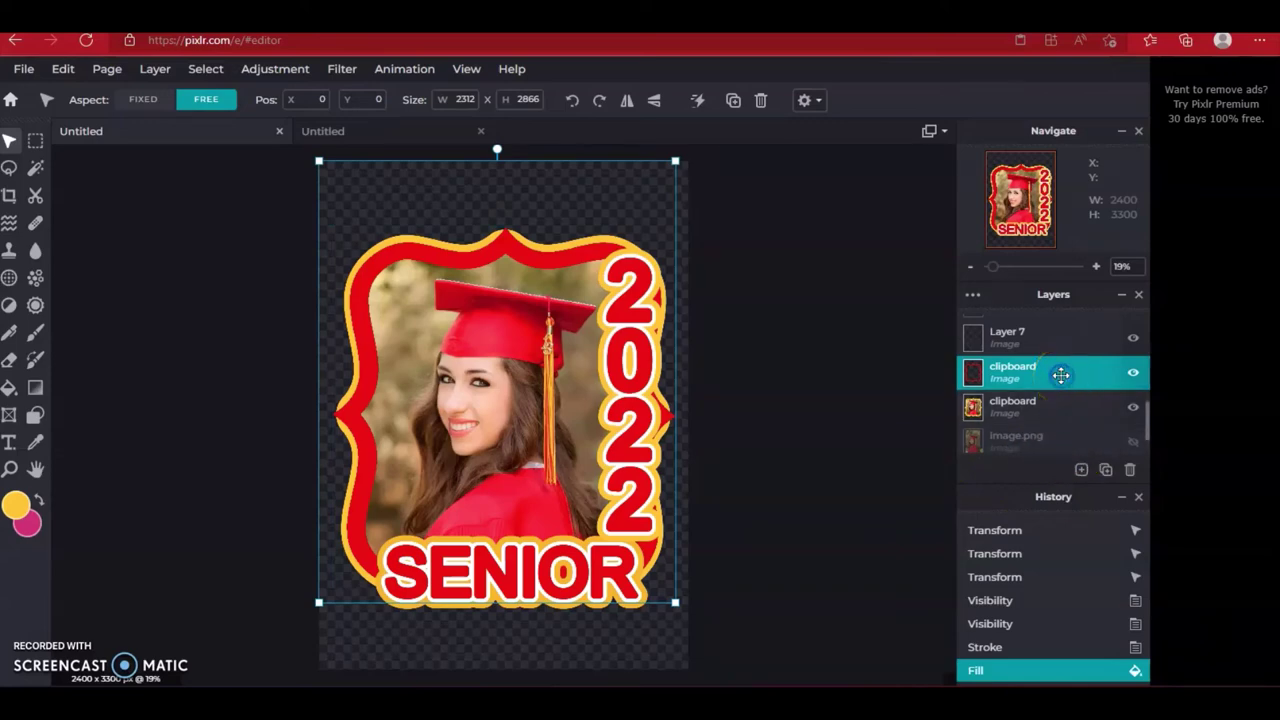
# Try a white outline of size 18 on the red bracket frame in the upper clipboard layer, and cancel it
pyautogui.click(1133, 372)
pyautogui.click(1133, 372)
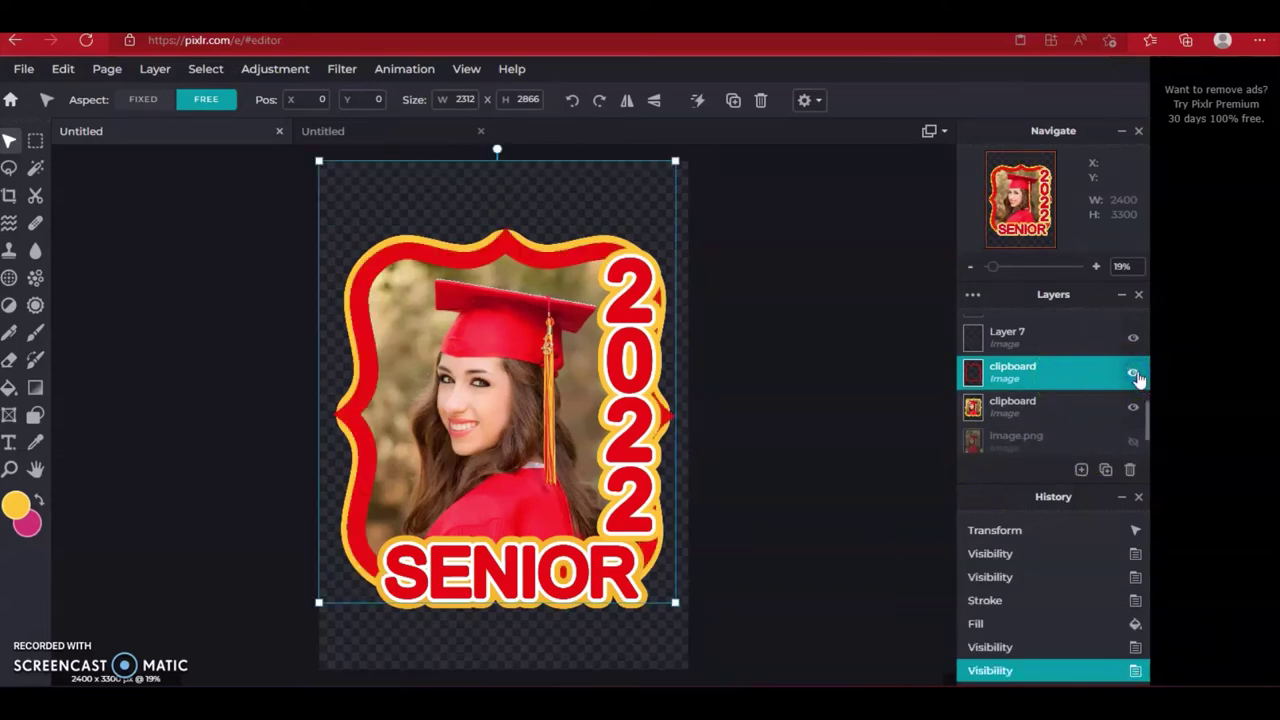
pyautogui.click(64, 70)
pyautogui.click(90, 309)
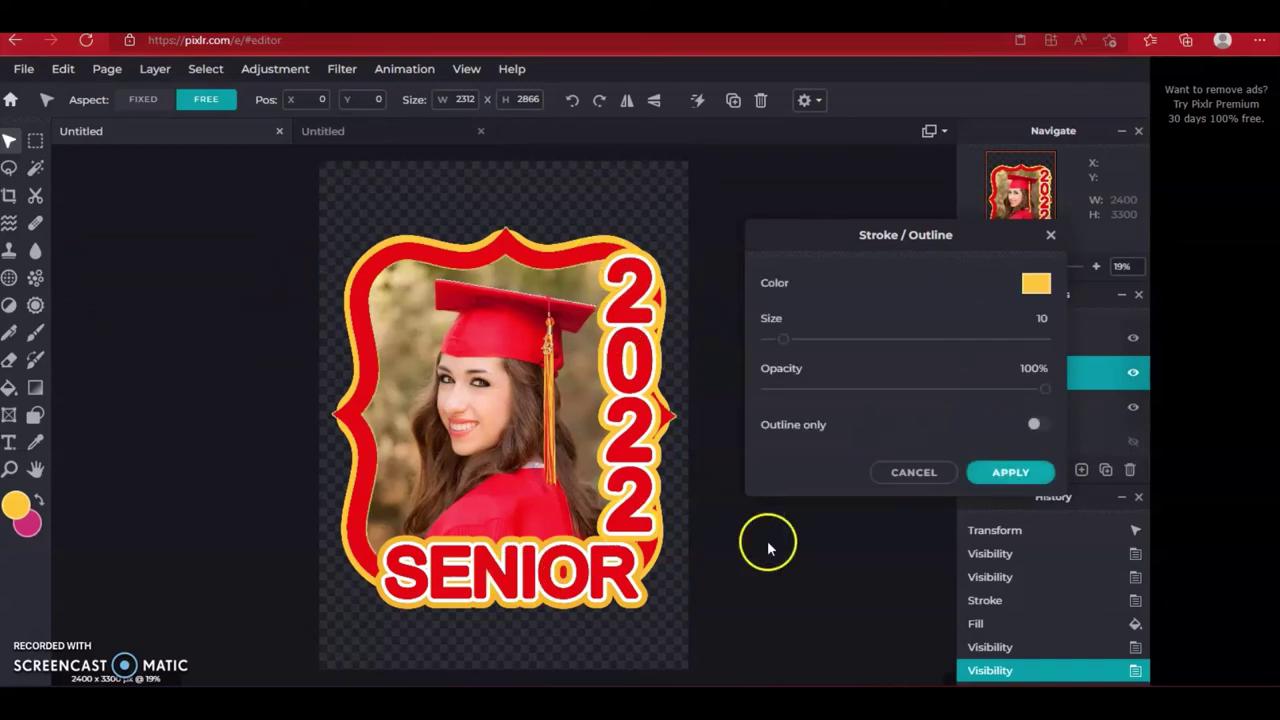
pyautogui.click(1036, 289)
pyautogui.click(723, 258)
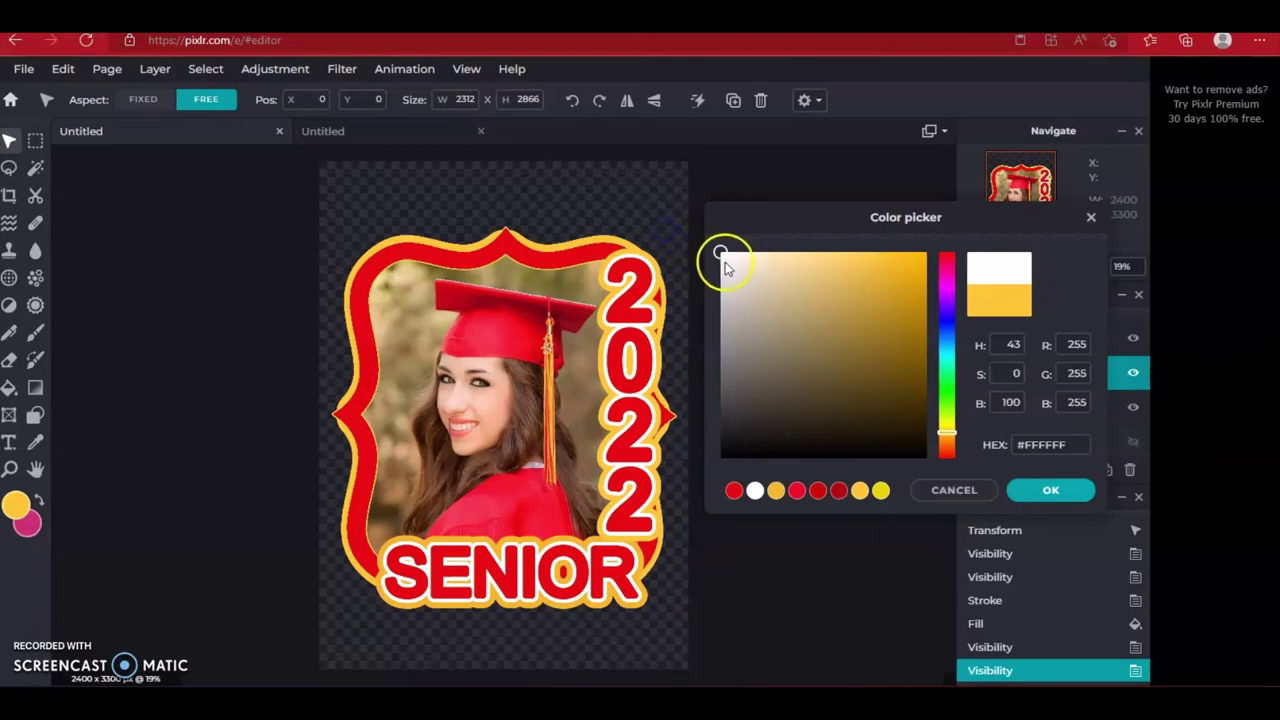
pyautogui.click(1045, 491)
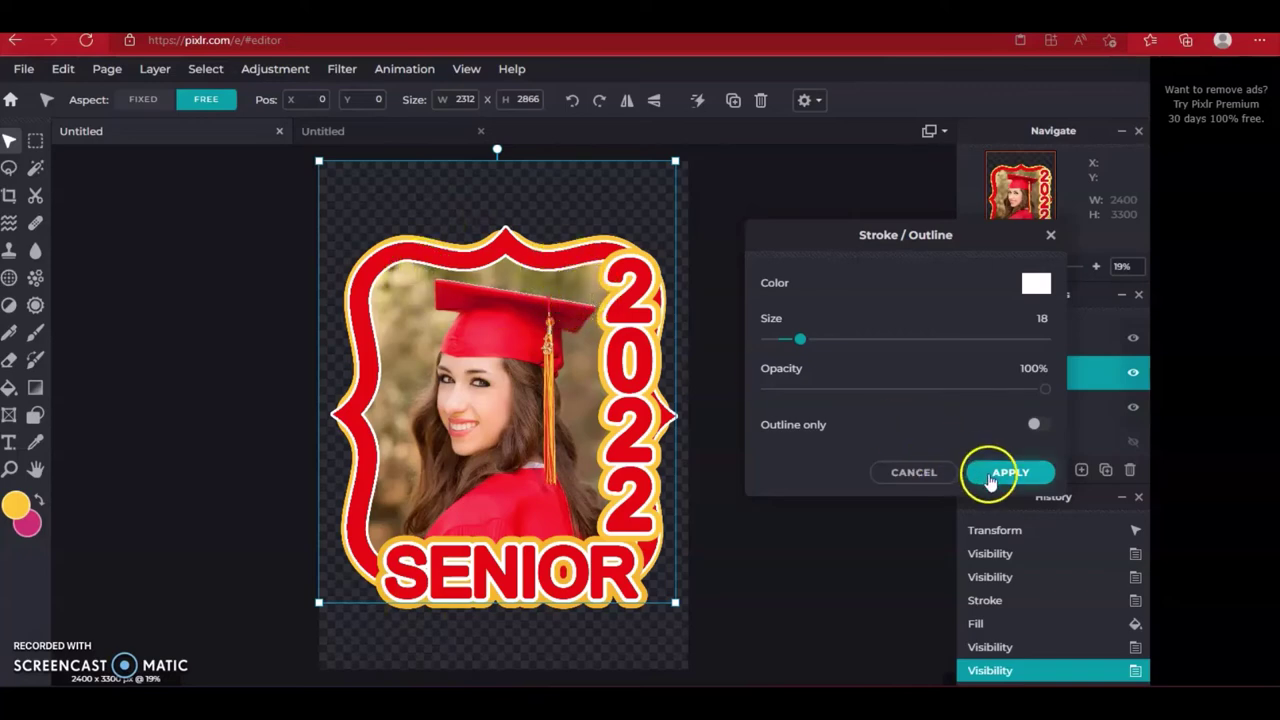
pyautogui.click(908, 476)
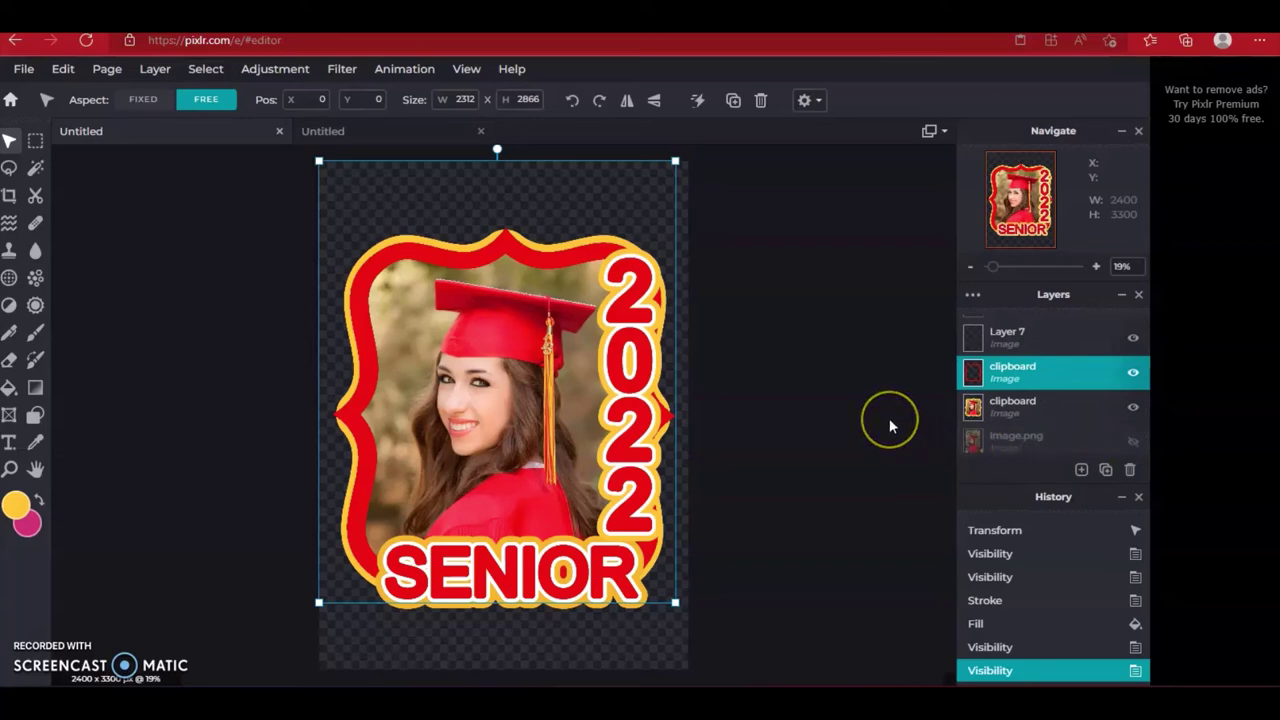
# Add an empty layer directly above the upper clipboard layer that holds the red bracket frame
pyautogui.moveTo(817, 358); pyautogui.dragTo(663, 296)
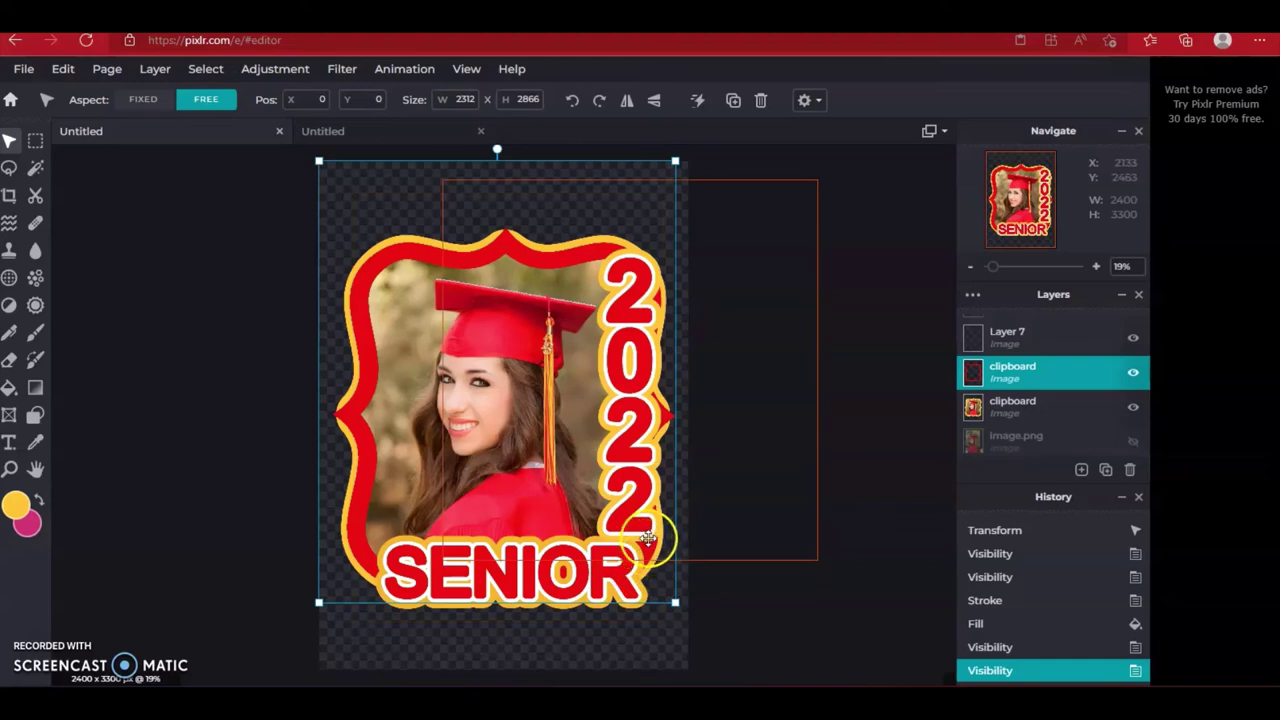
pyautogui.click(1005, 408)
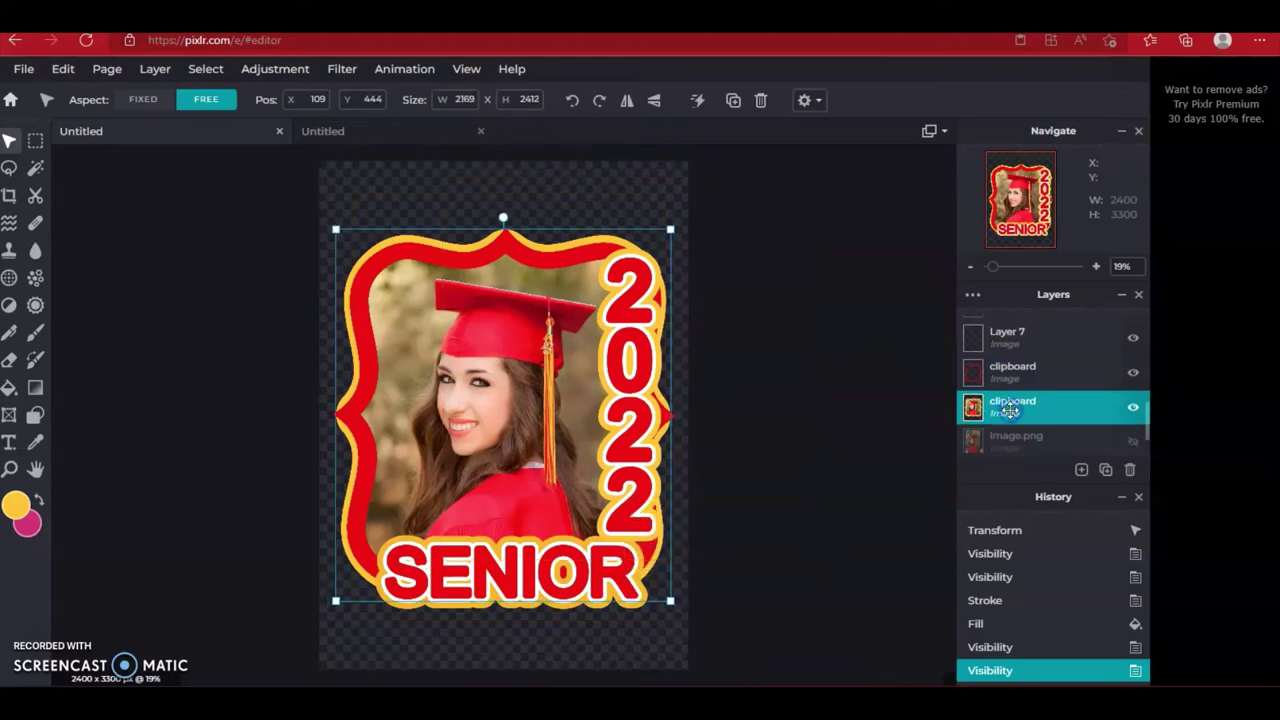
pyautogui.scroll(-1, 1010, 412)
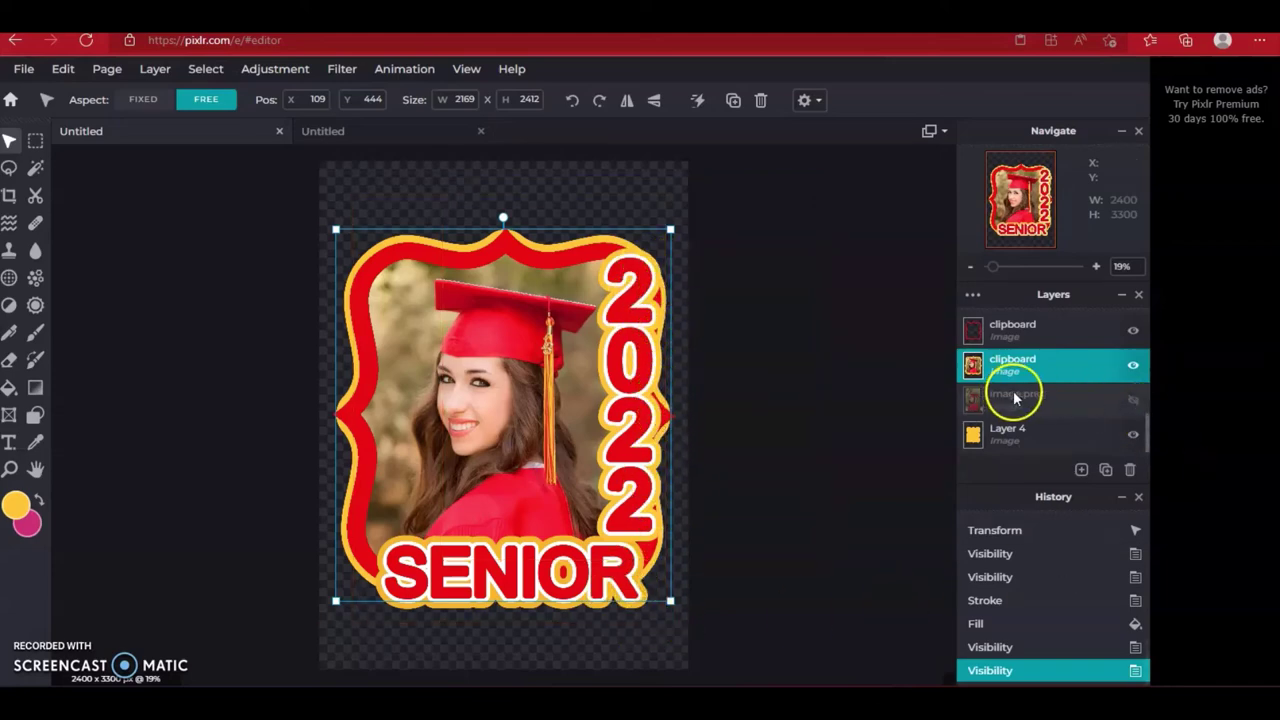
pyautogui.scroll(1, 1047, 347)
pyautogui.click(1043, 345)
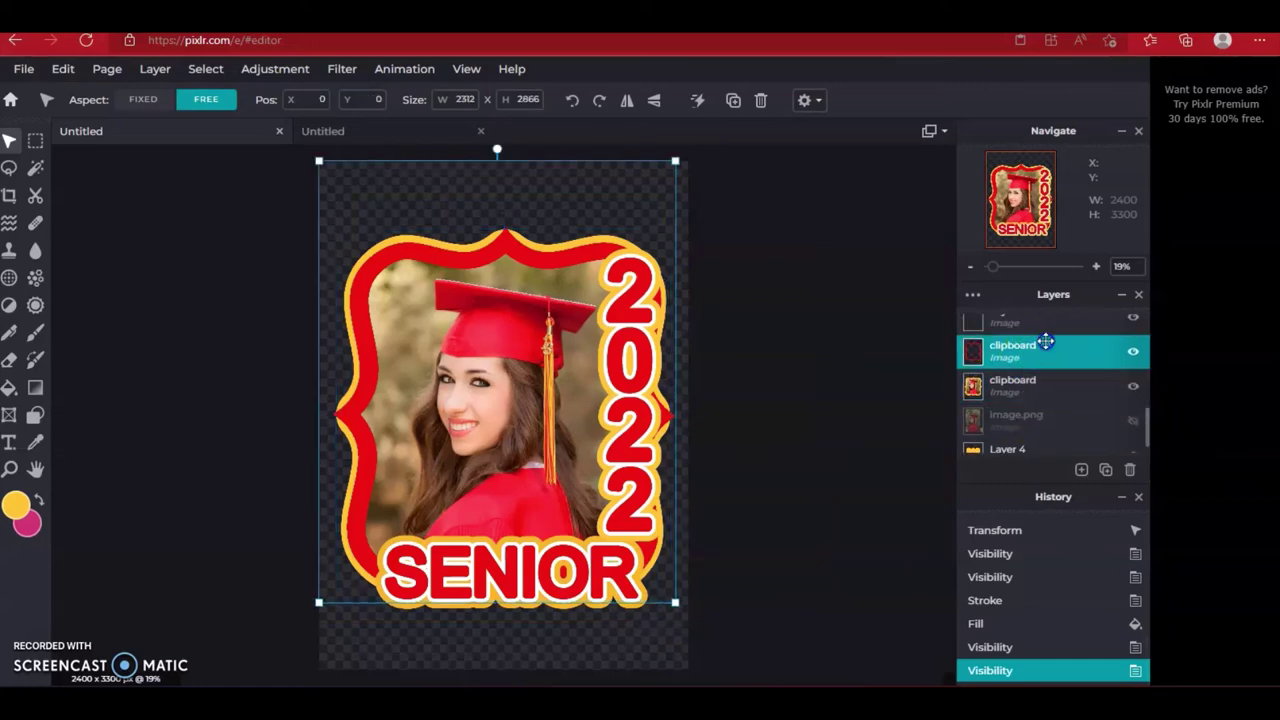
pyautogui.click(1081, 469)
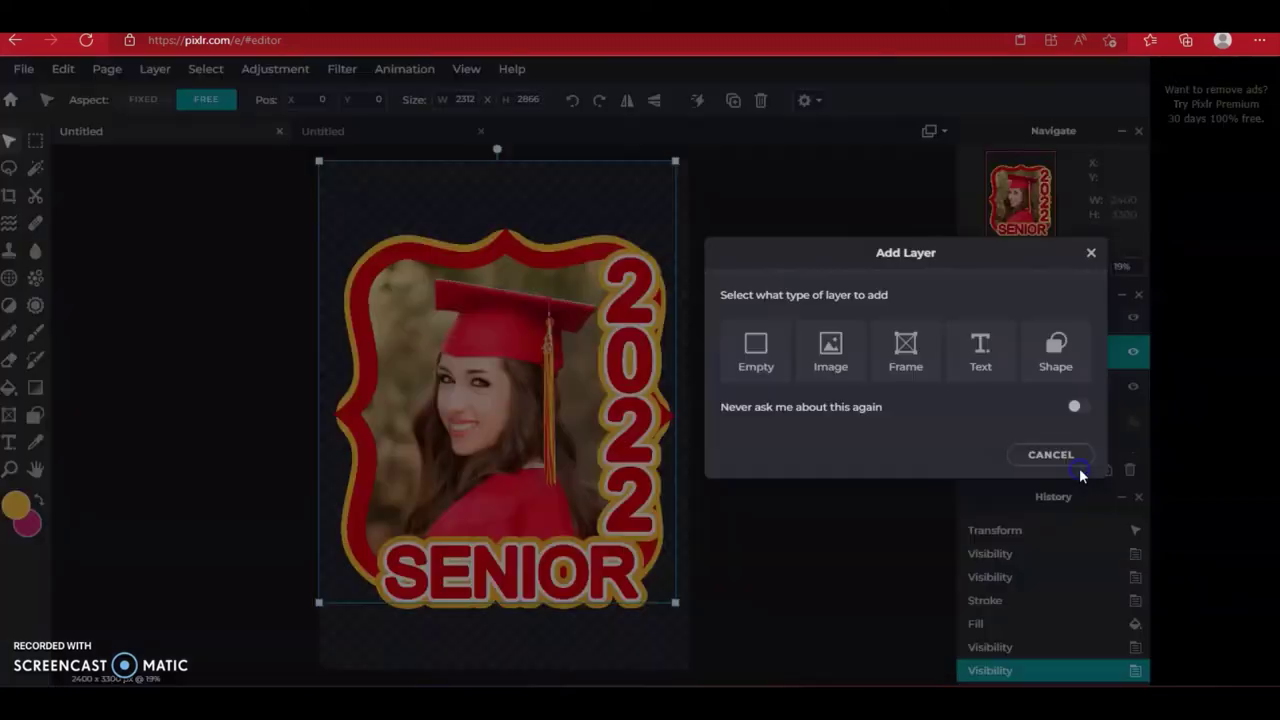
pyautogui.click(756, 352)
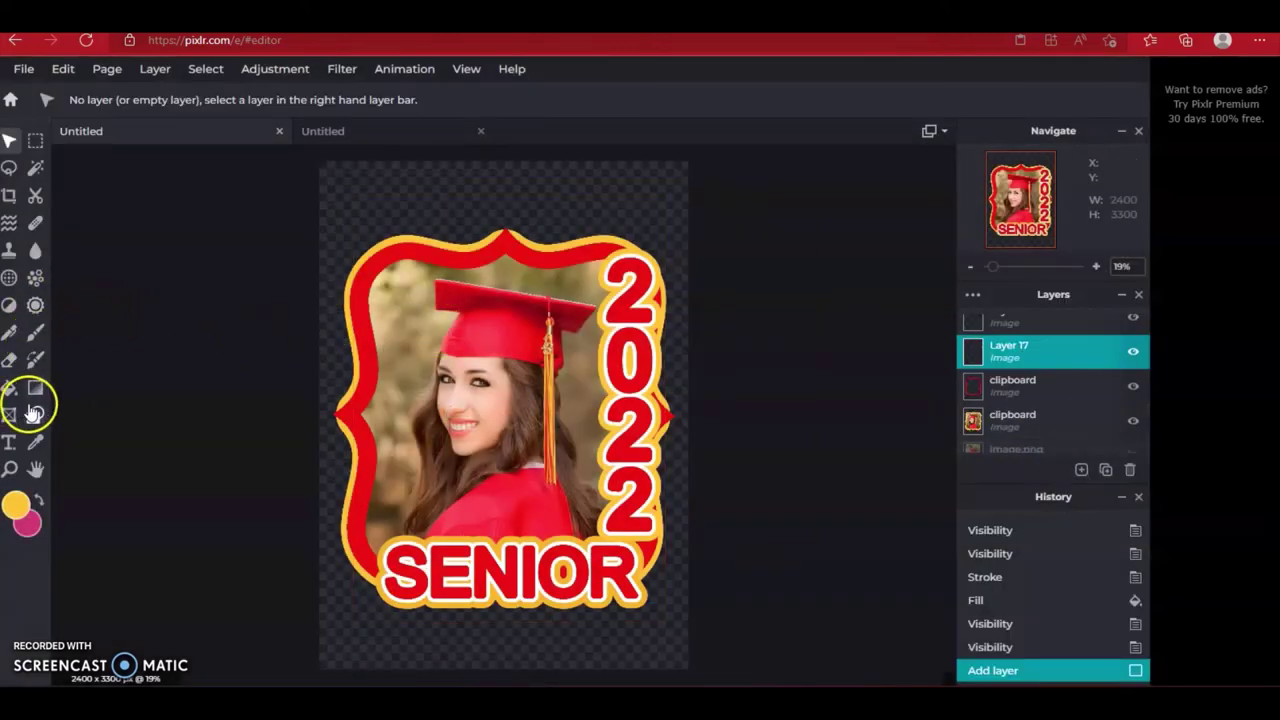
# Paint golden yellow with a 52 px brush over the stray red frame parts beside the 2022 digits and the end of SENIOR
pyautogui.click(35, 331)
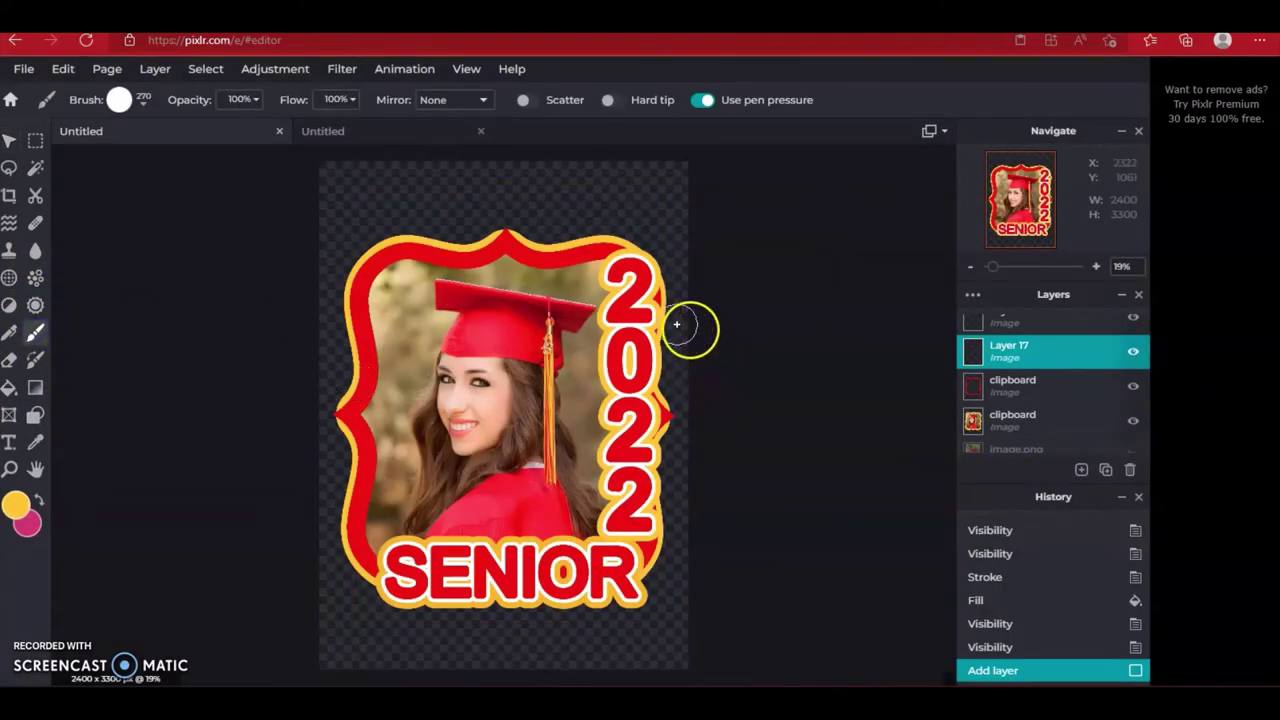
pyautogui.click(144, 104)
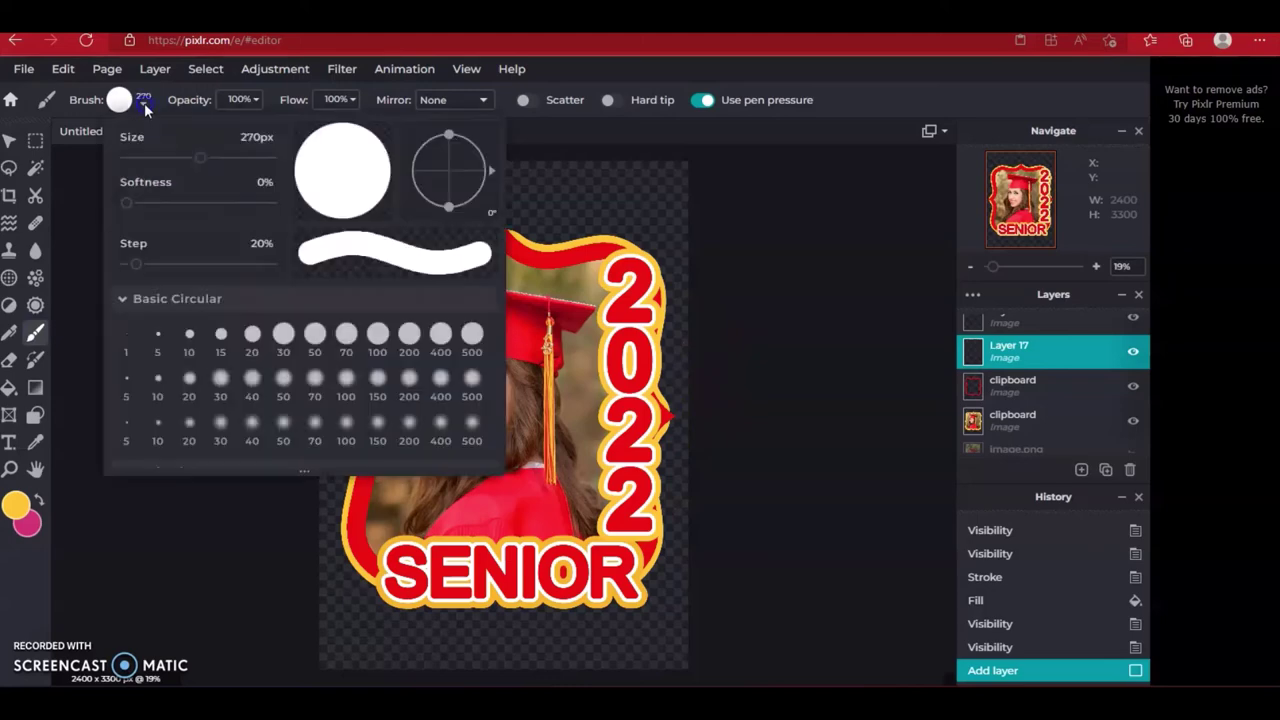
pyautogui.click(144, 103)
pyautogui.click(144, 103)
pyautogui.moveTo(200, 157); pyautogui.dragTo(157, 160)
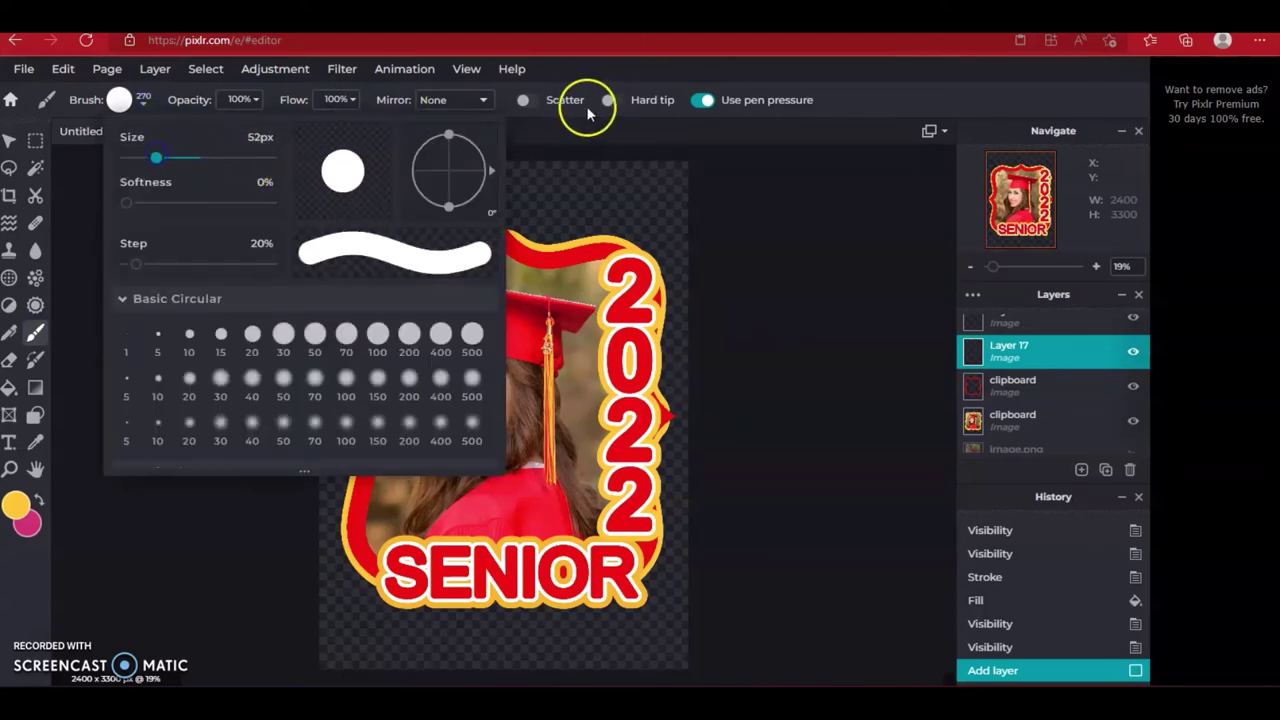
pyautogui.click(866, 108)
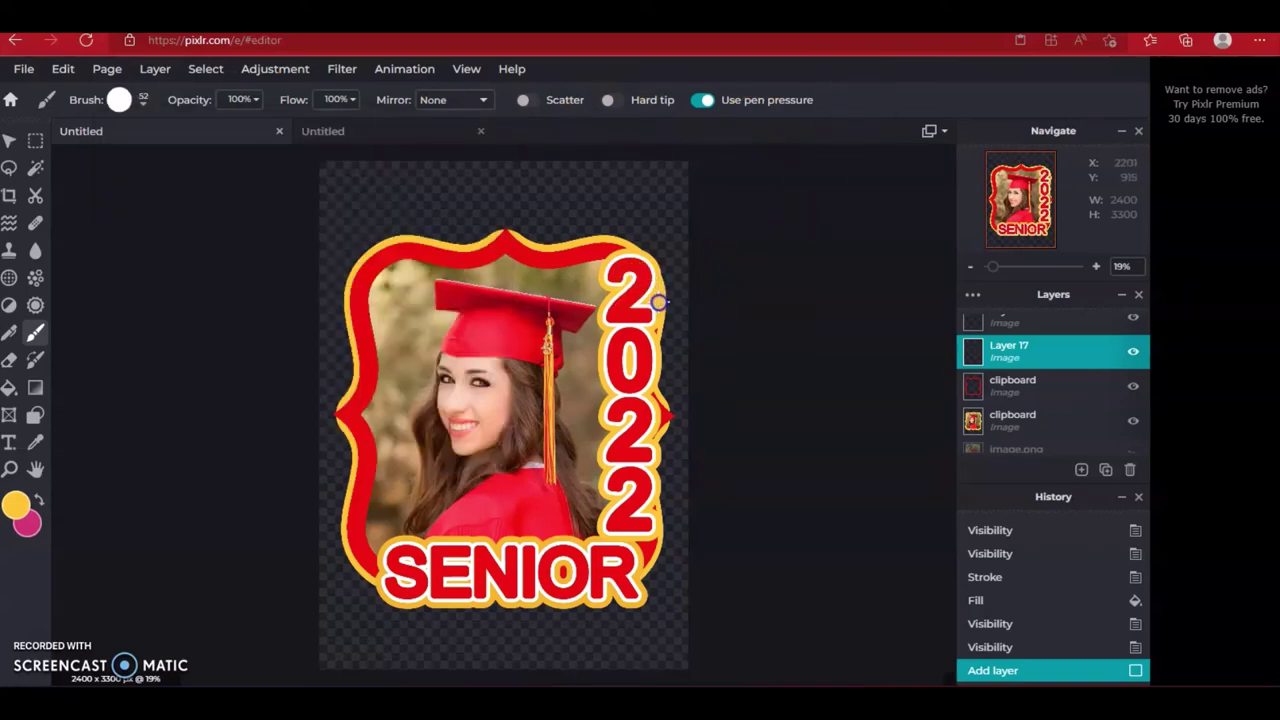
pyautogui.moveTo(648, 346); pyautogui.dragTo(662, 410)
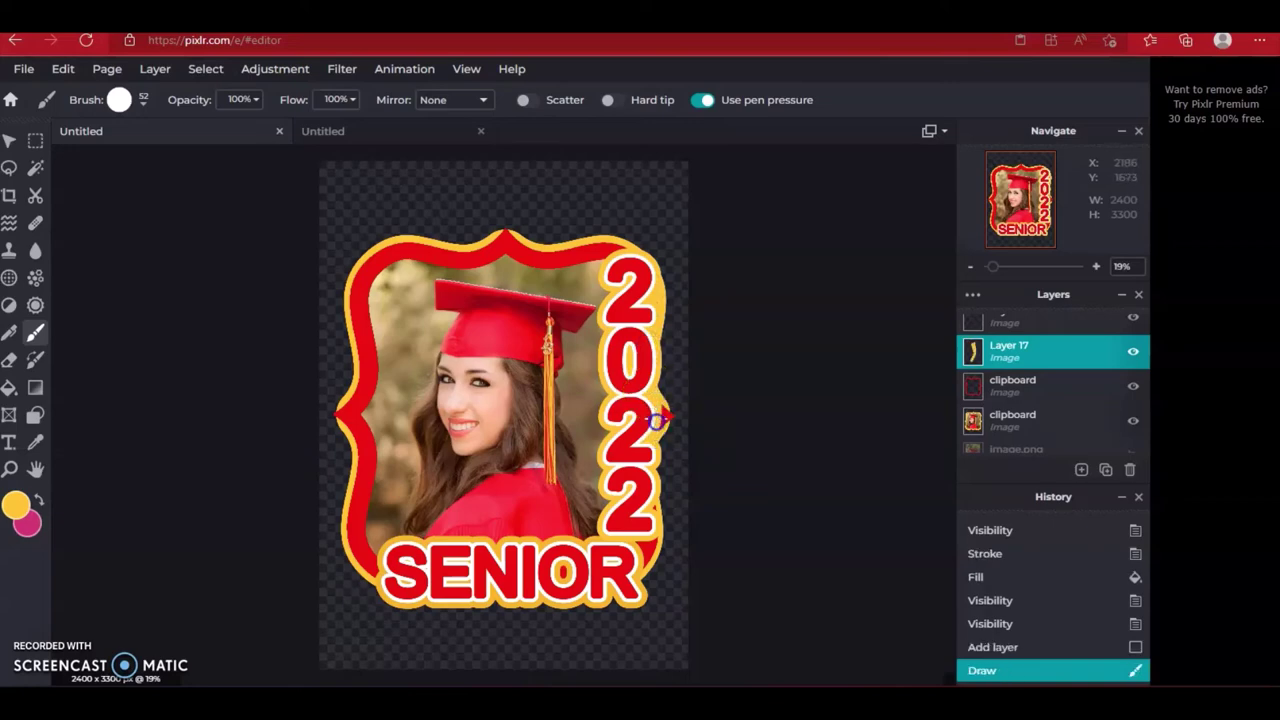
pyautogui.click(653, 438)
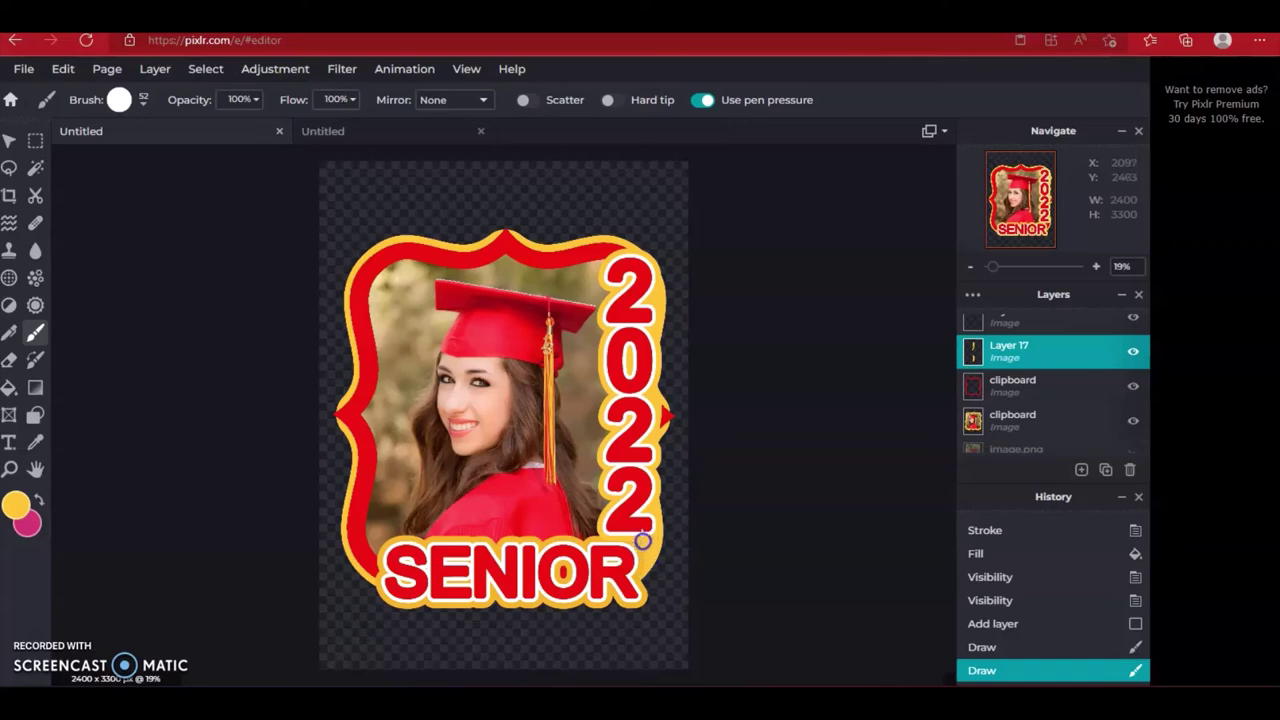
pyautogui.moveTo(643, 541); pyautogui.dragTo(639, 543)
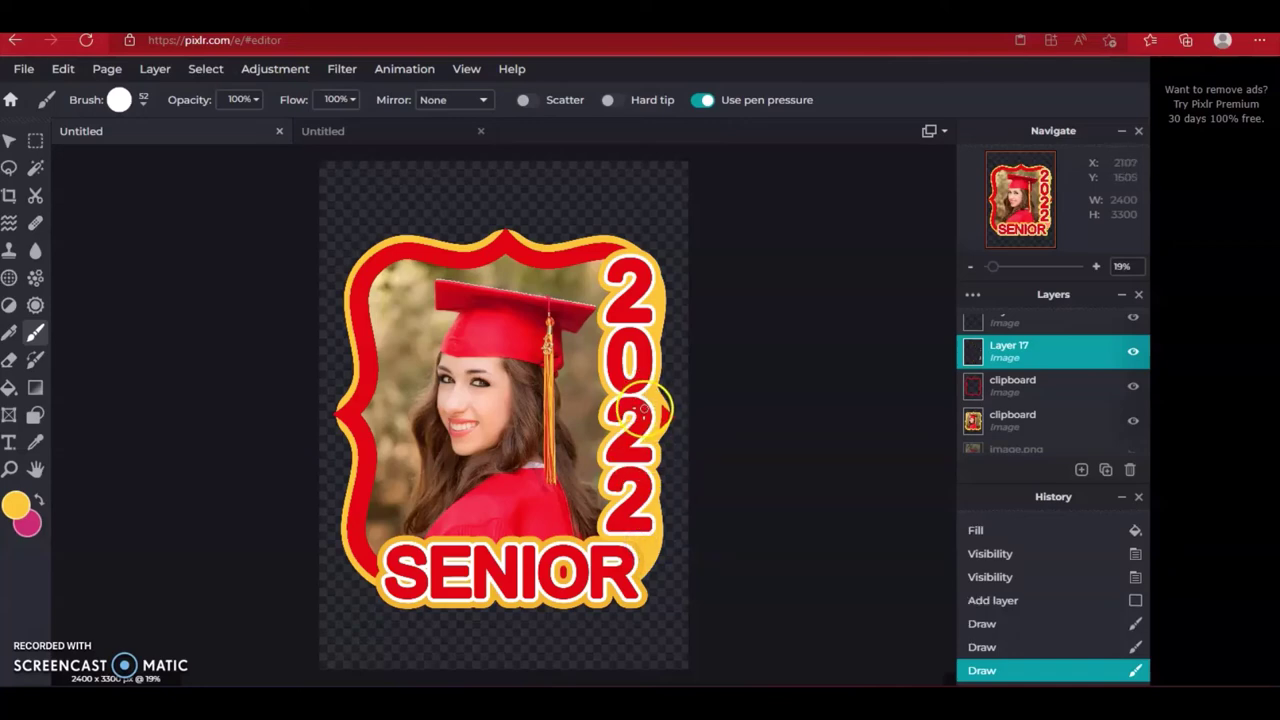
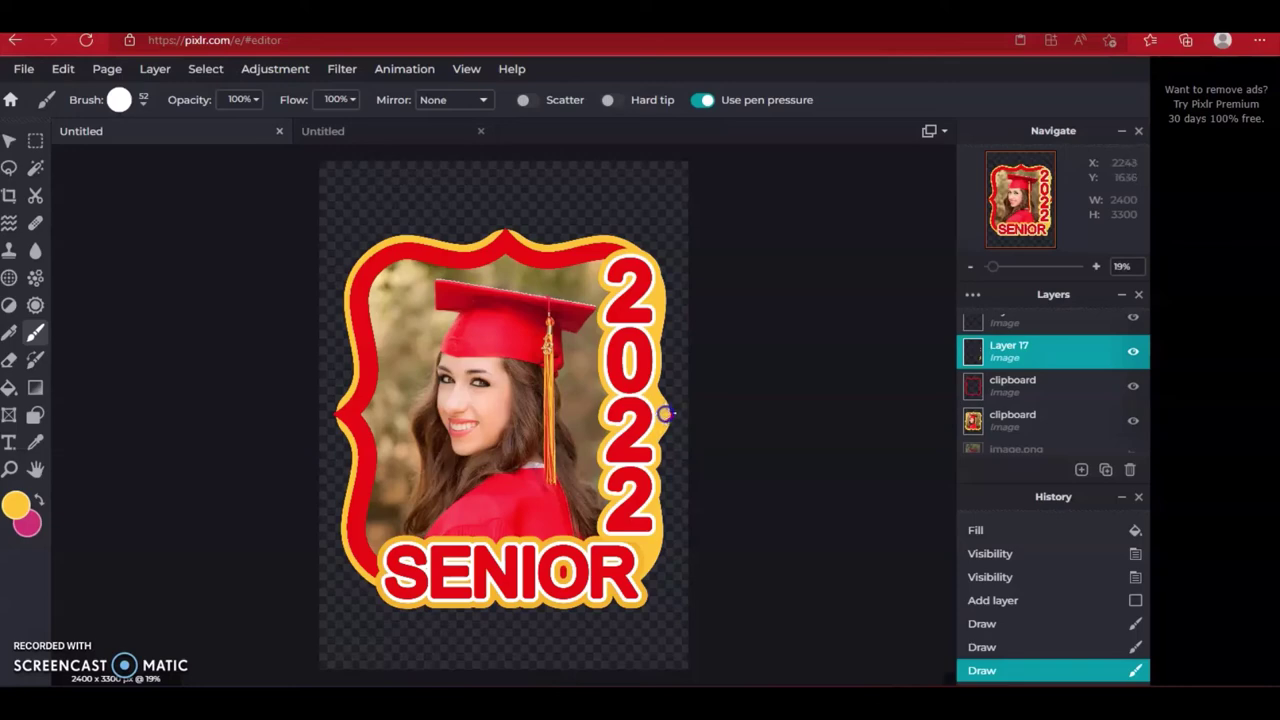
pyautogui.click(663, 425)
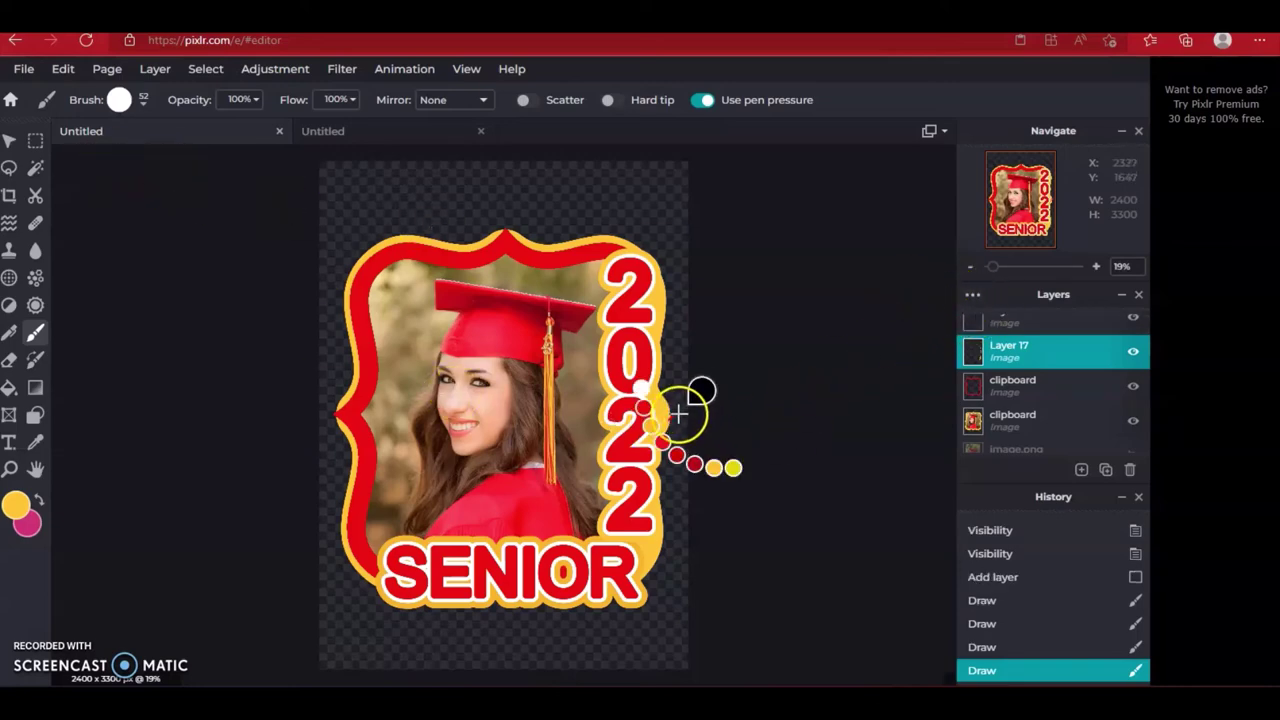
# Undo and reapply the last golden-yellow brush strokes near the frame's point beside the 2022 digits
pyautogui.hotkey('ctrl', 'z')
pyautogui.hotkey('ctrl', 'z')
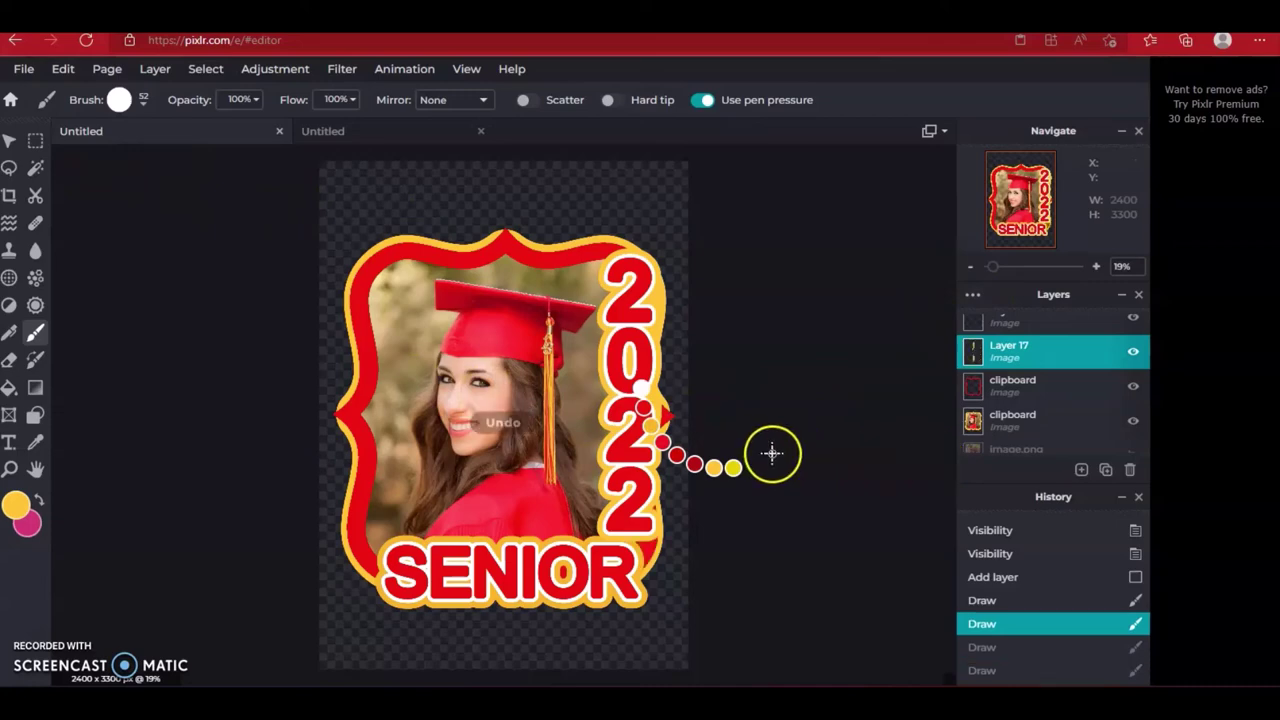
pyautogui.hotkey('ctrl', 'y')
pyautogui.hotkey('ctrl', 'y')
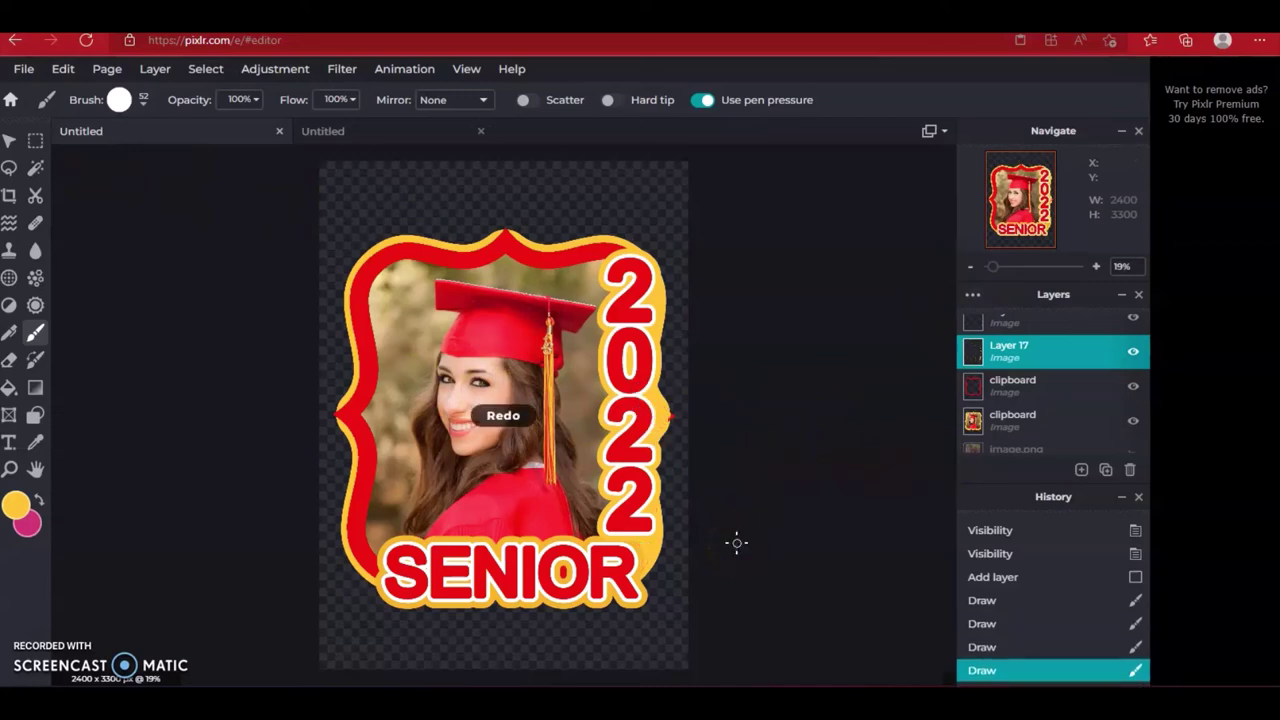
pyautogui.hotkey('ctrl', 'z')
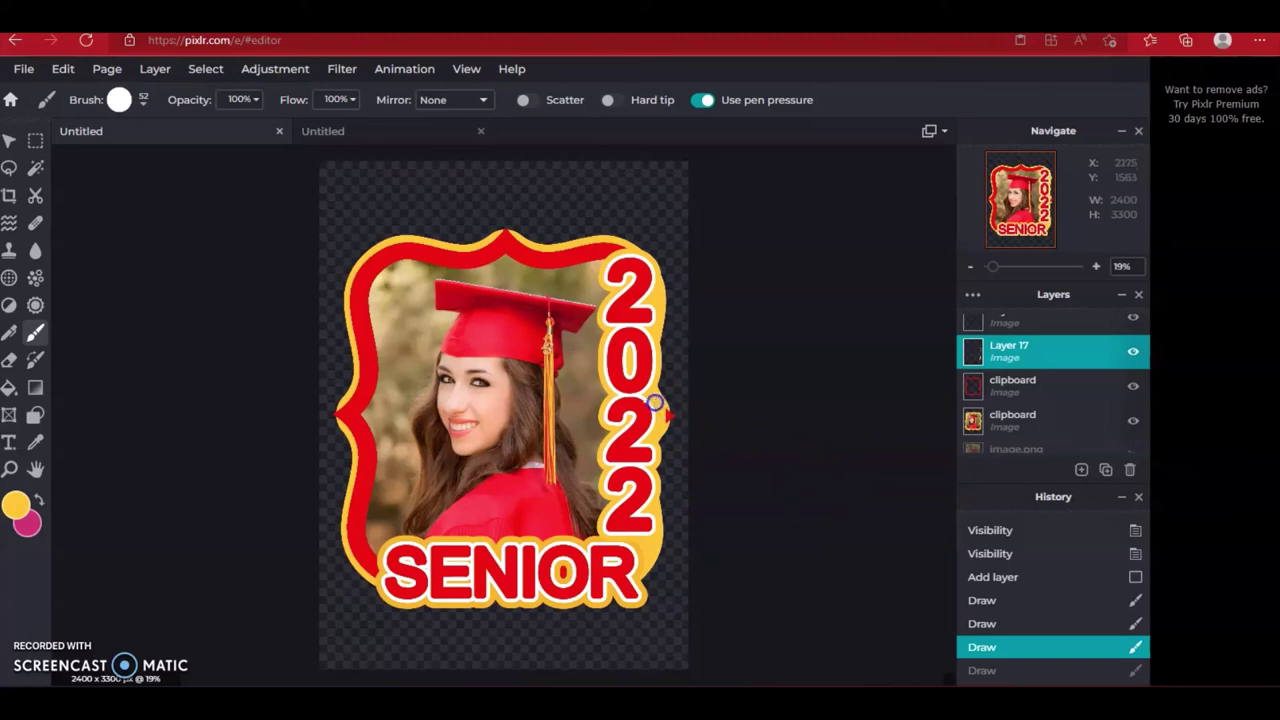
pyautogui.hotkey('ctrl', 'y')
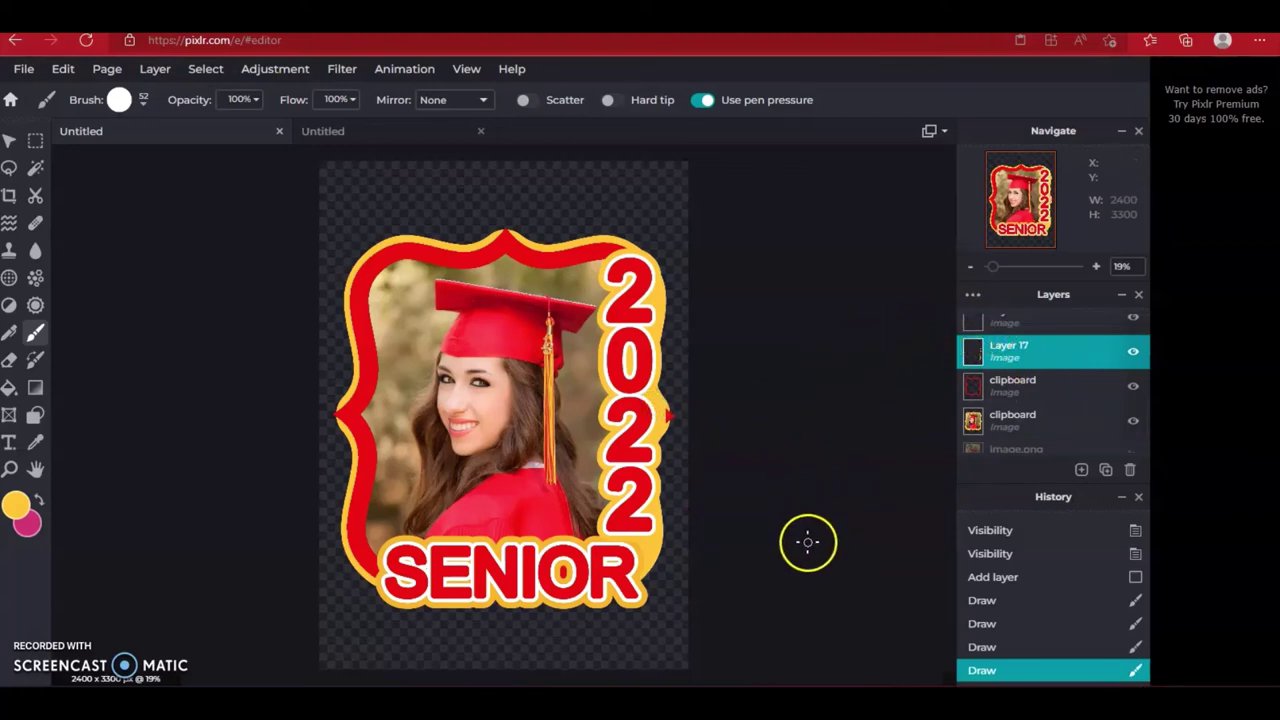
# Start a Bevel filter on the upper clipboard layer's red frame with an angle of 239° and an elevation of 73°
pyautogui.scroll(1, 808, 542)
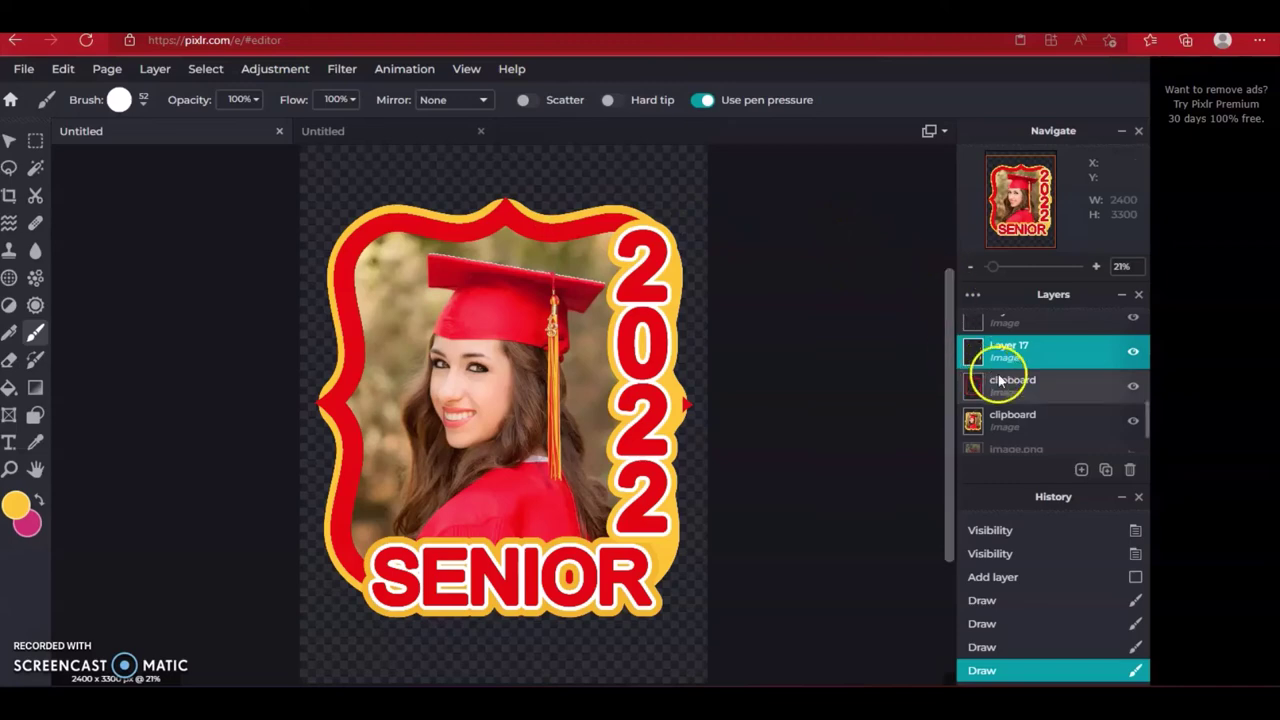
pyautogui.click(1065, 387)
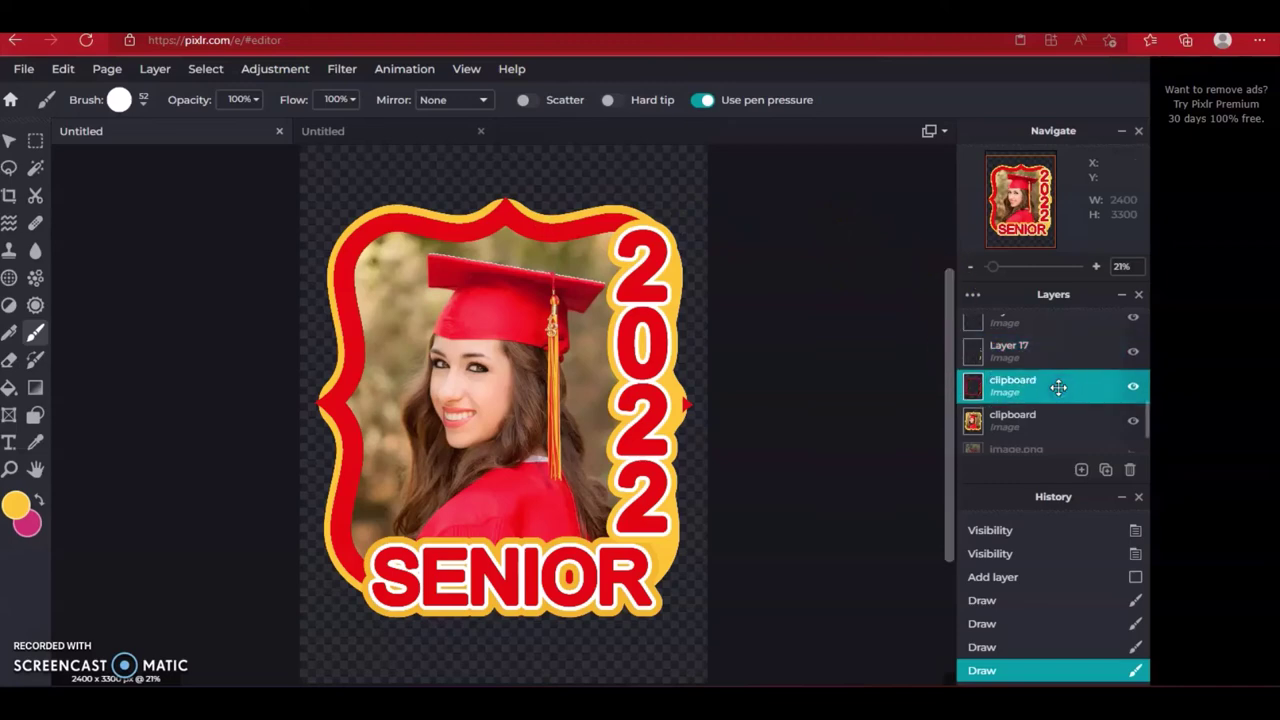
pyautogui.click(1133, 386)
pyautogui.click(1133, 387)
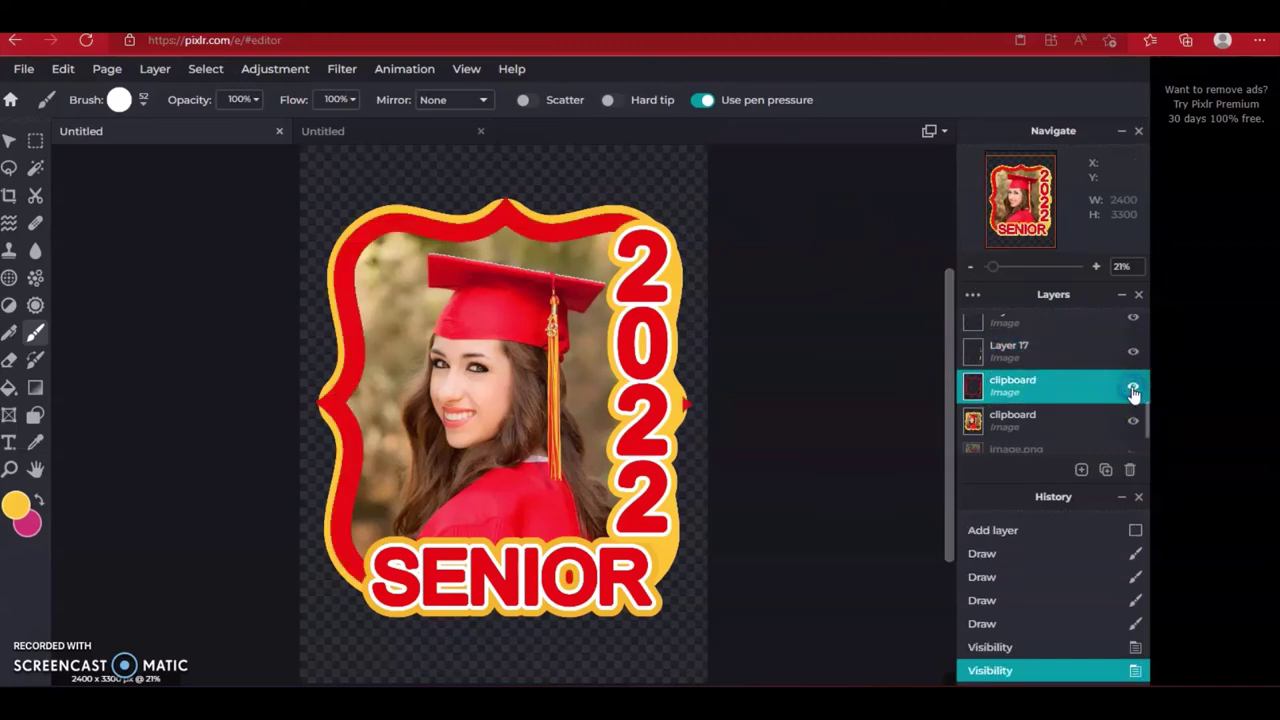
pyautogui.click(331, 70)
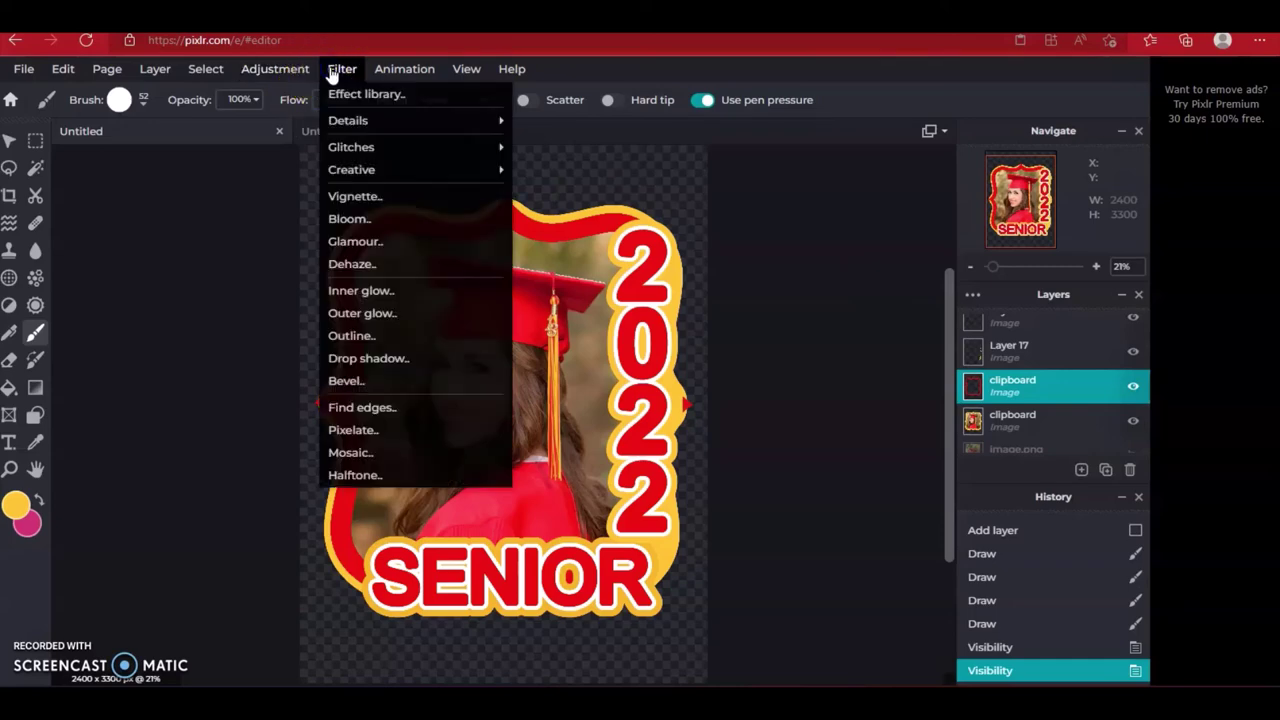
pyautogui.click(360, 378)
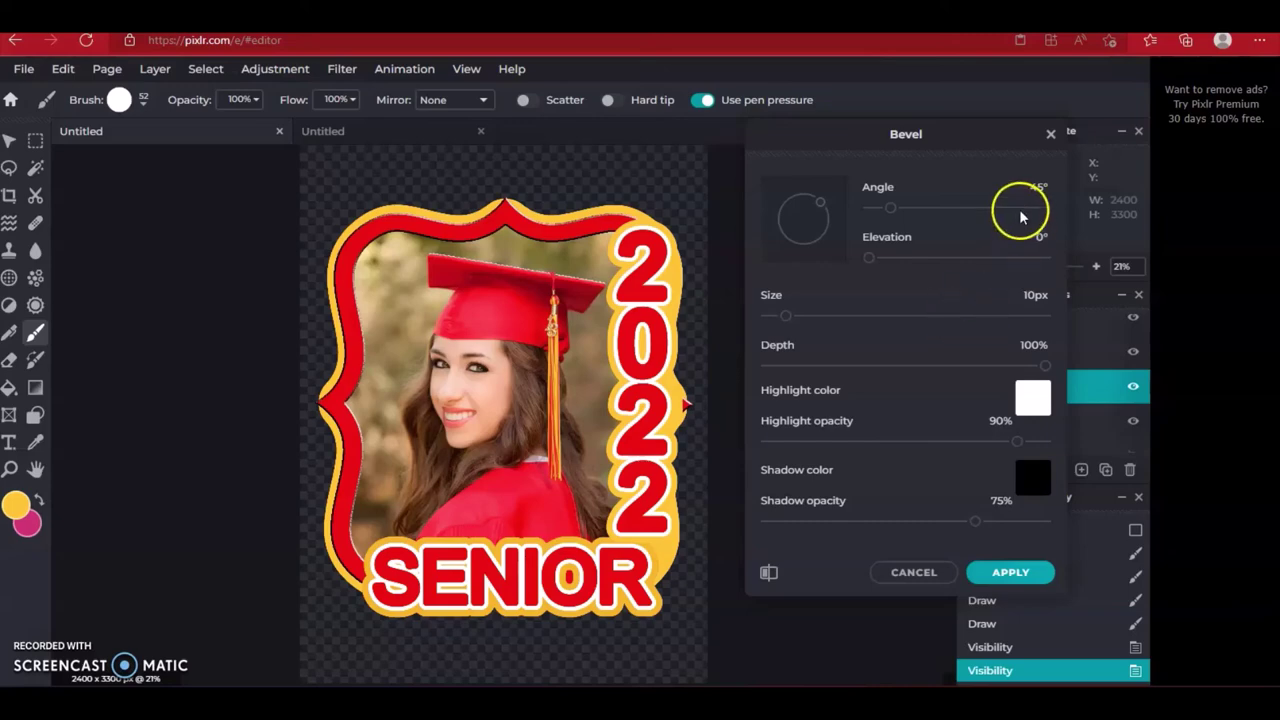
pyautogui.click(891, 210)
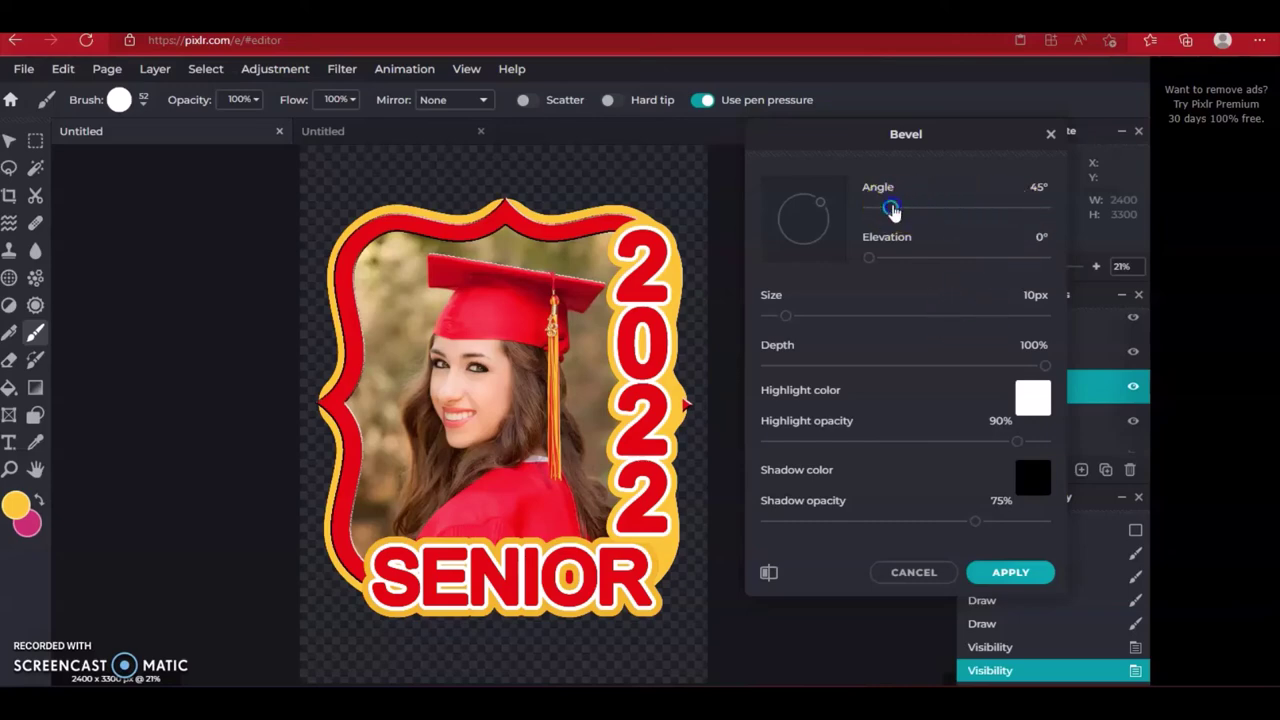
pyautogui.moveTo(891, 210); pyautogui.dragTo(903, 209)
pyautogui.moveTo(821, 204); pyautogui.dragTo(806, 217)
# Set the bevel's shadow color to a darker shade of the red #DF0411 sampled from the bracket frame
pyautogui.click(1031, 482)
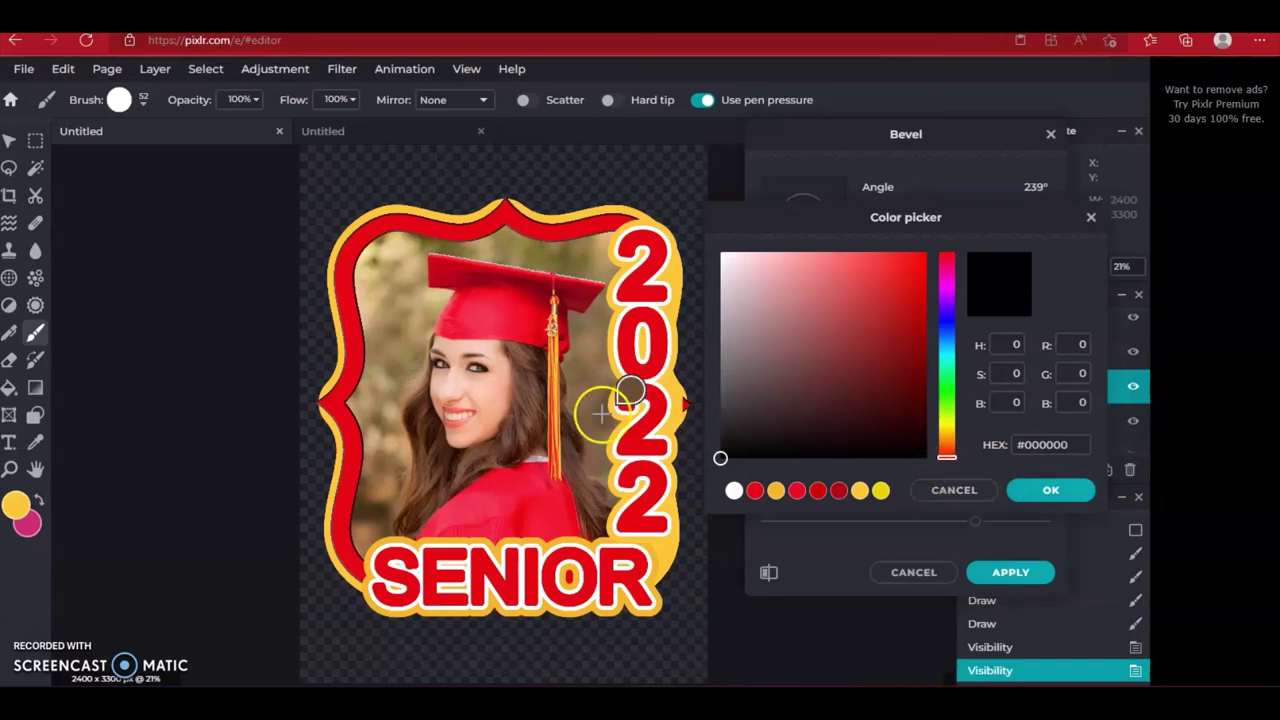
pyautogui.click(337, 410)
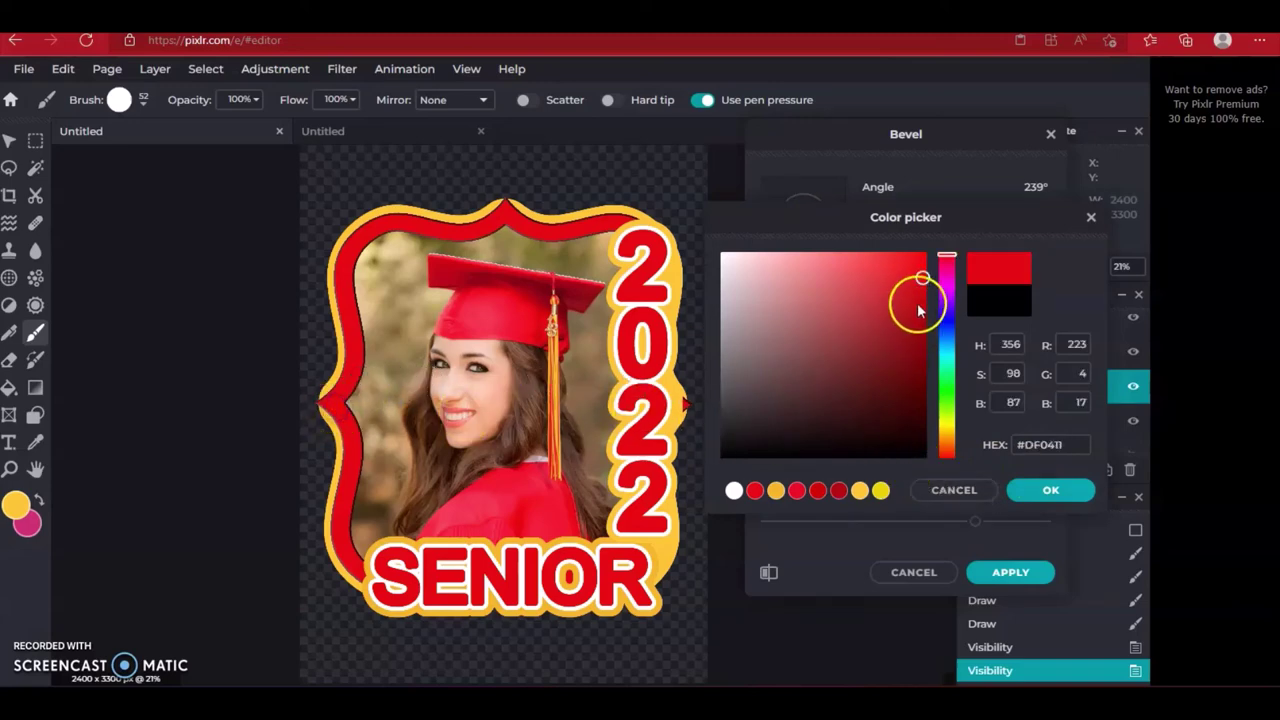
pyautogui.moveTo(922, 281); pyautogui.dragTo(928, 320)
pyautogui.click(1048, 490)
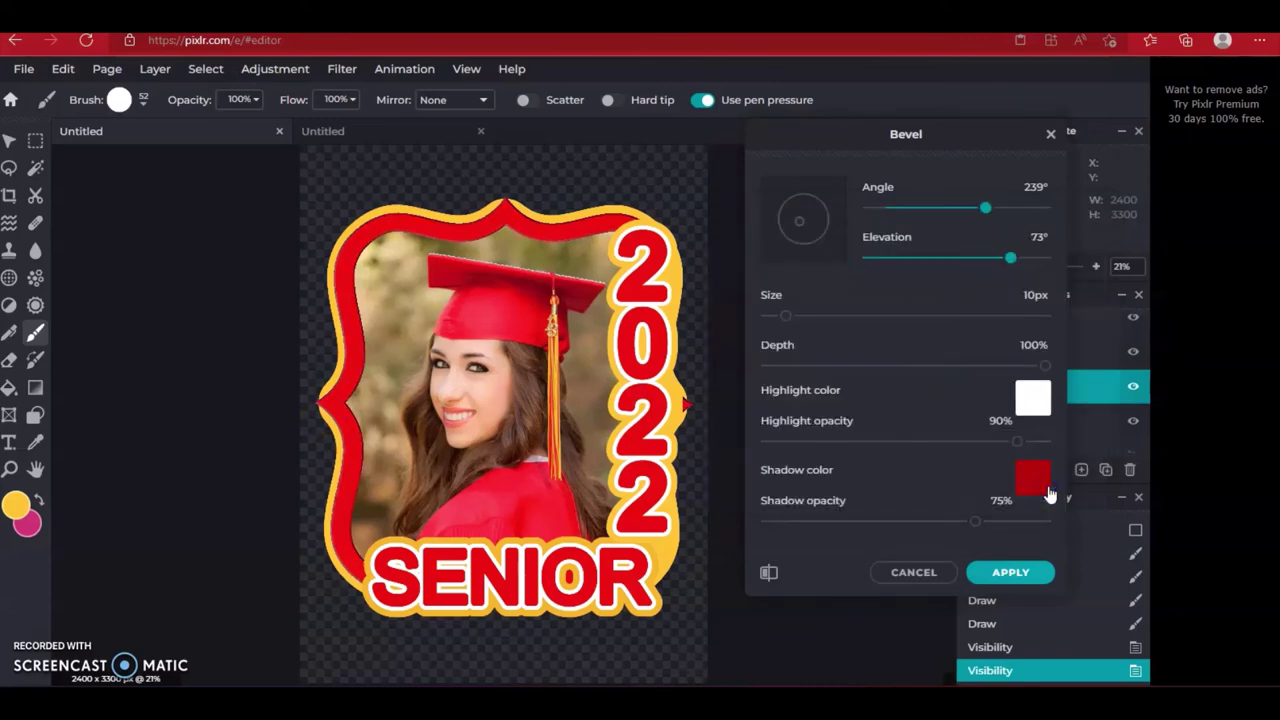
# Apply the frame's bevel with a 27° angle, 23° elevation, 38 px size and 60% highlight opacity
pyautogui.click(805, 221)
pyautogui.moveTo(803, 320); pyautogui.dragTo(838, 316)
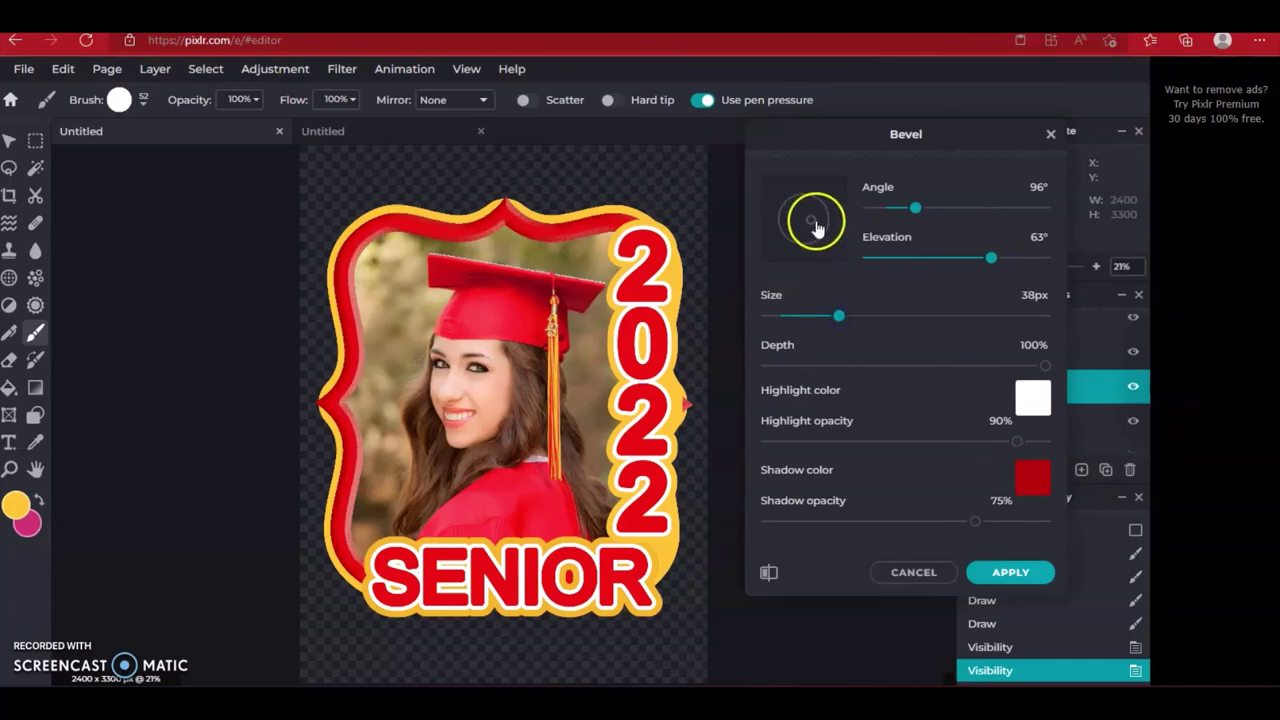
pyautogui.moveTo(816, 229); pyautogui.dragTo(812, 207)
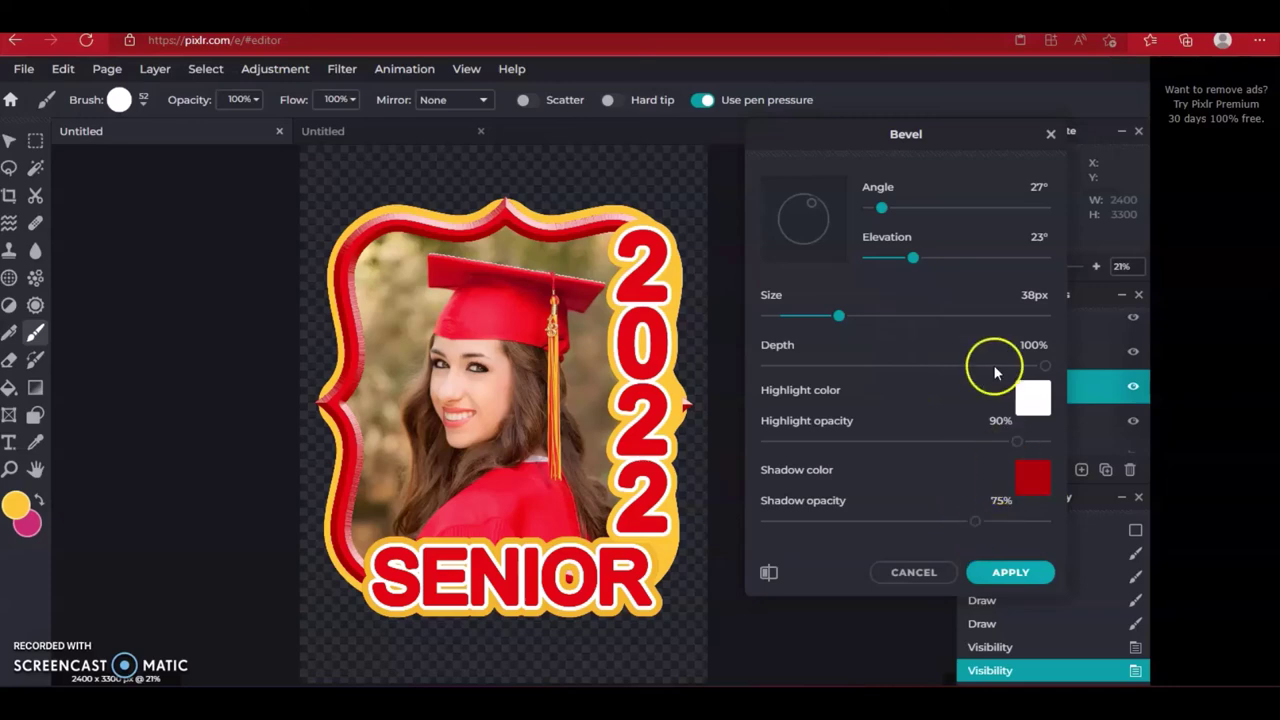
pyautogui.moveTo(1016, 441); pyautogui.dragTo(935, 449)
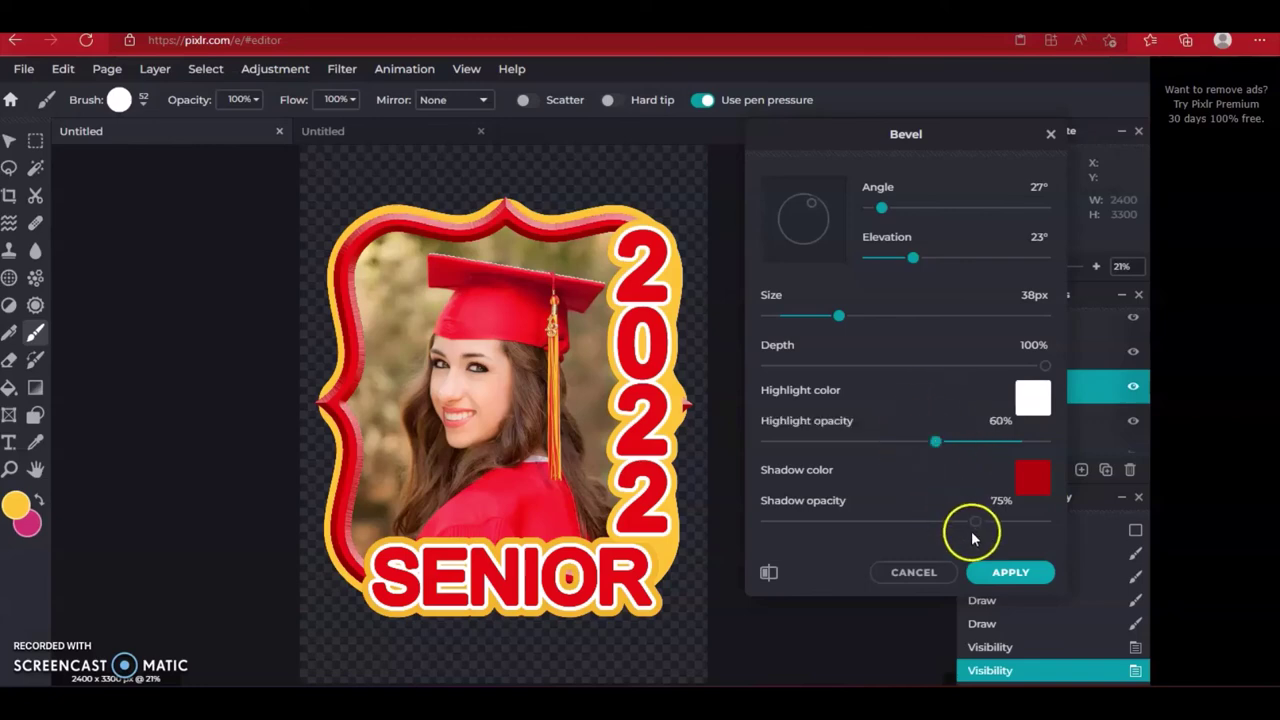
pyautogui.click(1007, 574)
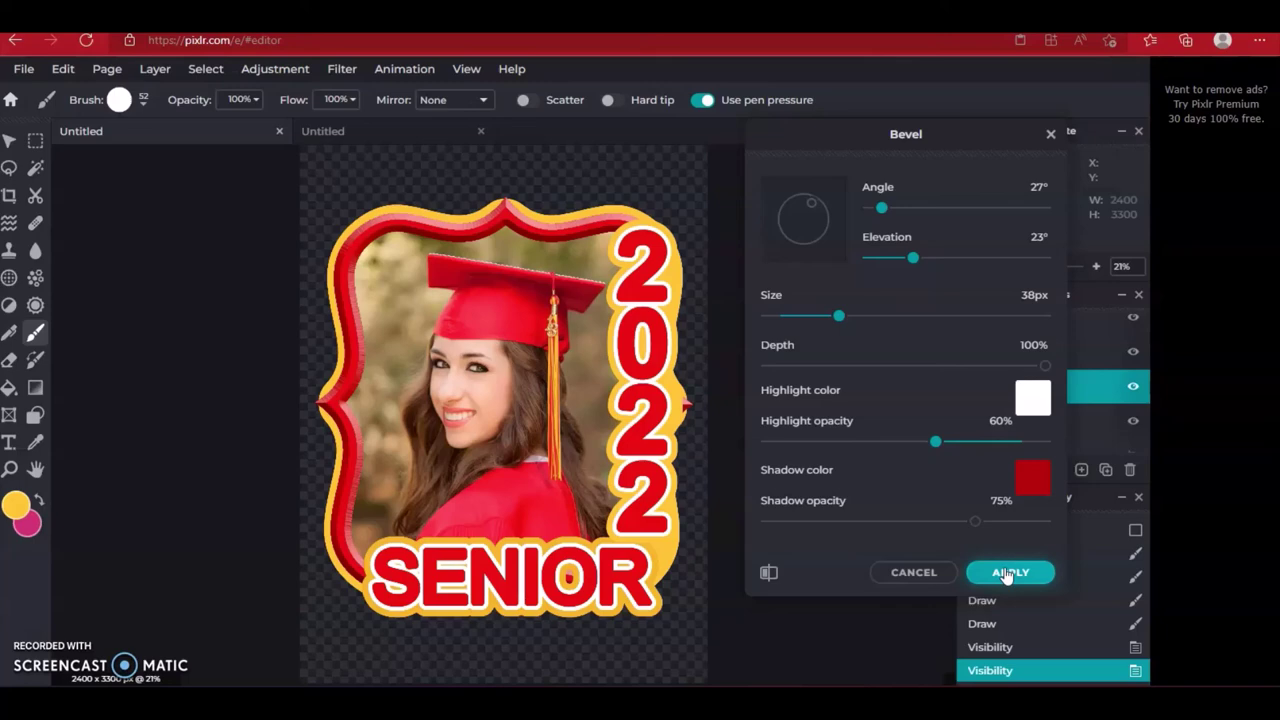
pyautogui.click(1003, 576)
pyautogui.click(1011, 573)
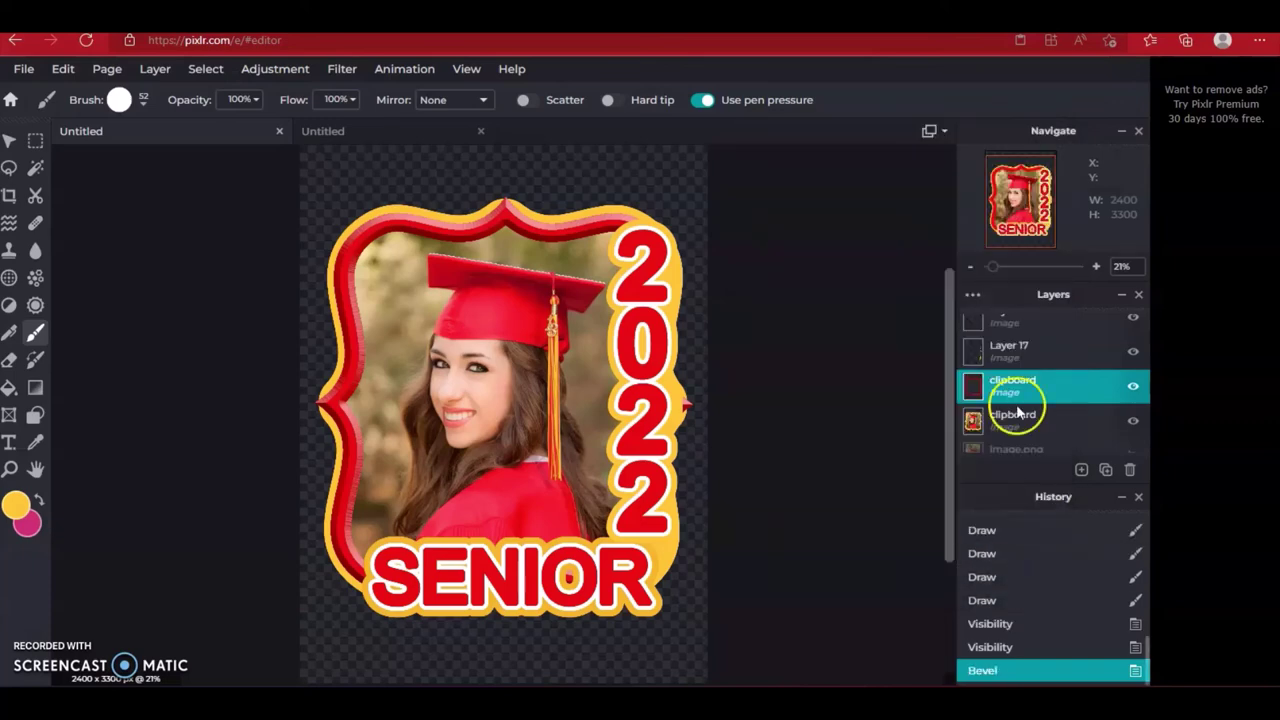
# Start a Bevel filter on the topmost red 2022 image layer with an angle of 27° and an elevation of 23°
pyautogui.scroll(3, 1010, 370)
pyautogui.scroll(4, 1010, 370)
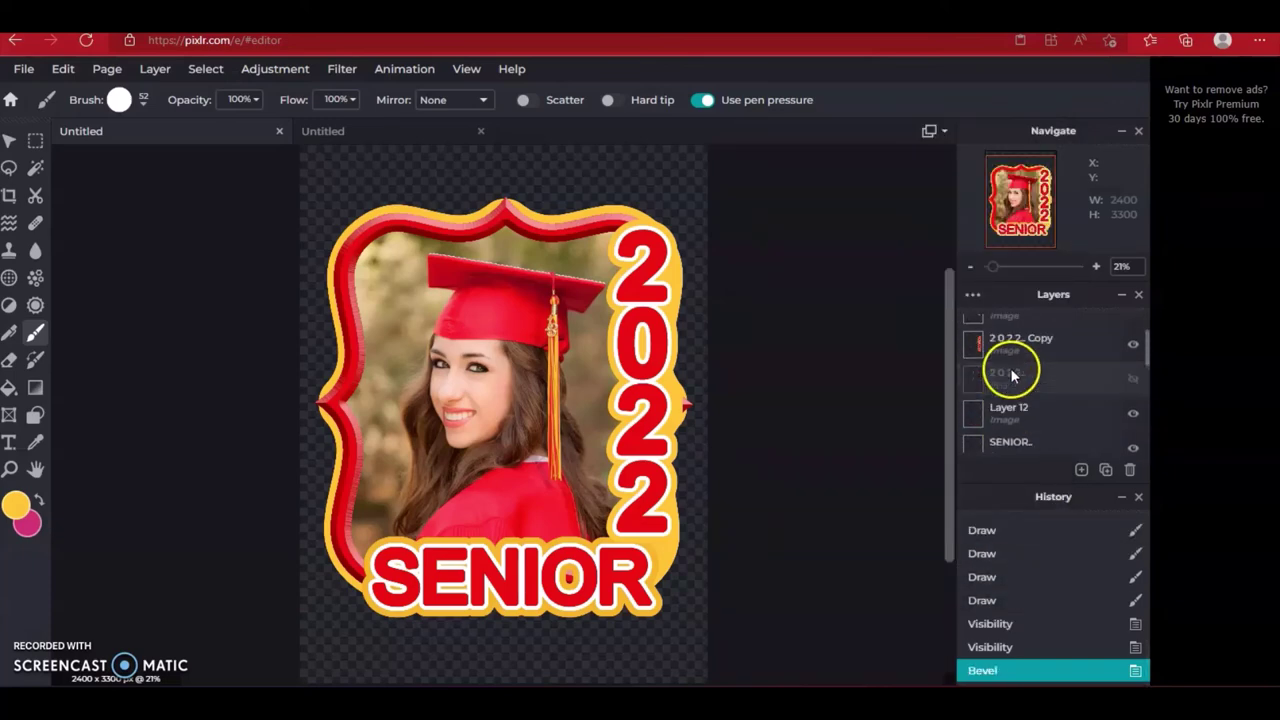
pyautogui.click(997, 331)
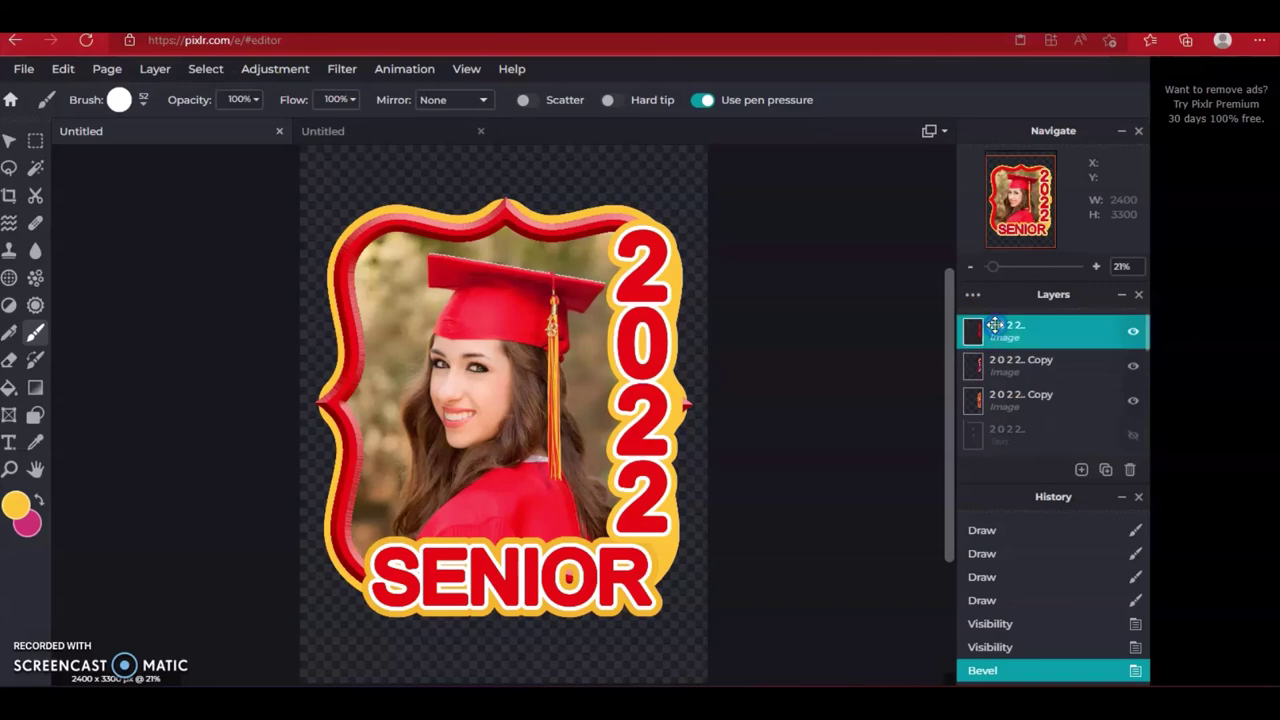
pyautogui.click(340, 68)
pyautogui.click(363, 383)
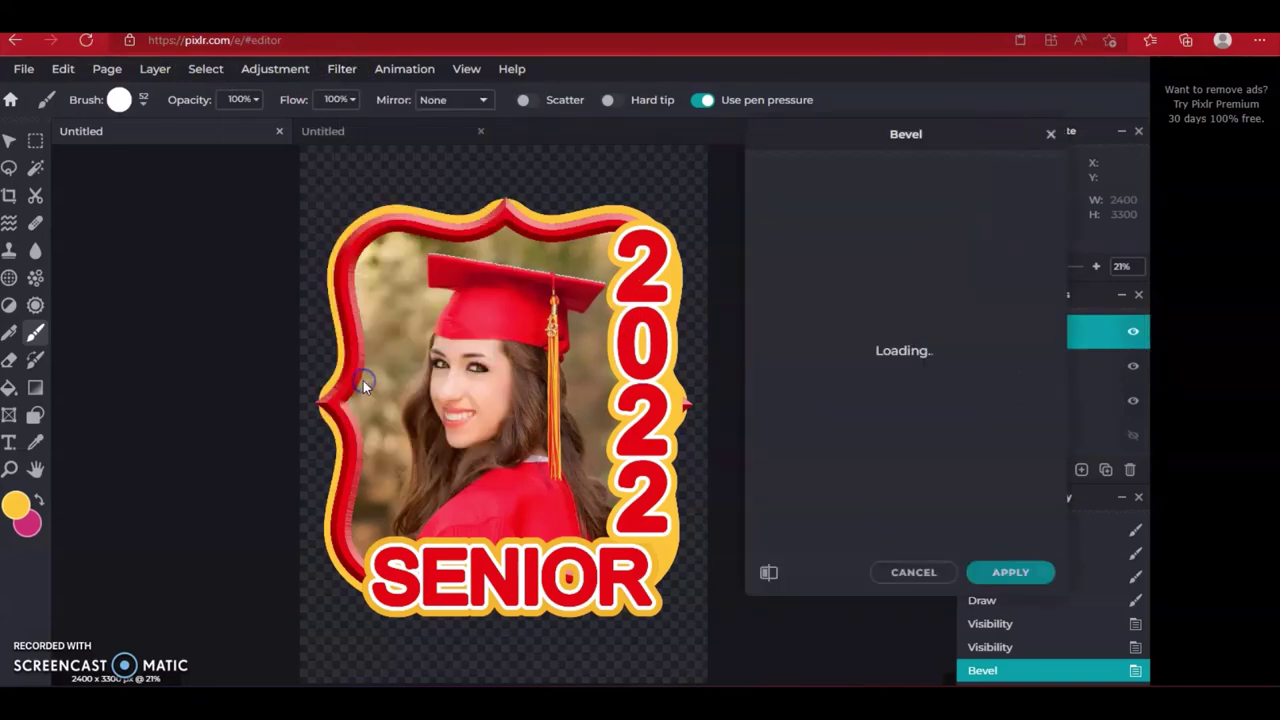
pyautogui.click(1039, 187)
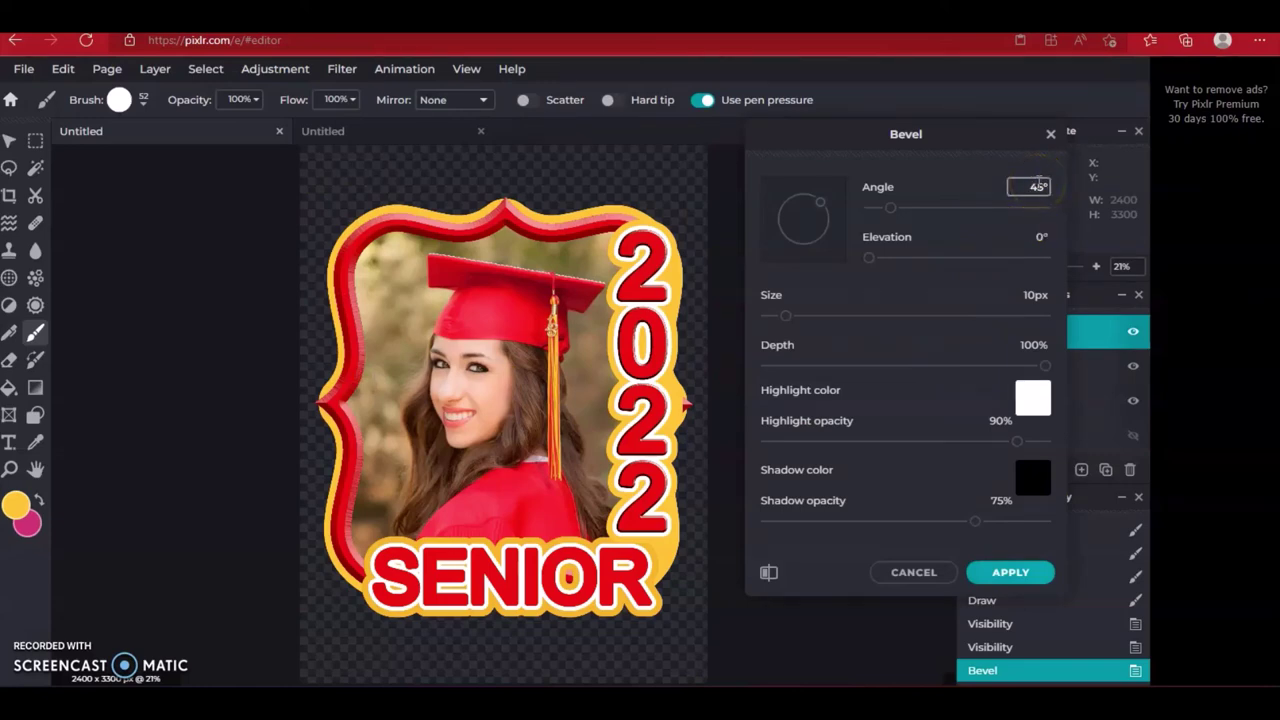
pyautogui.doubleClick(1036, 186)
pyautogui.write('27')
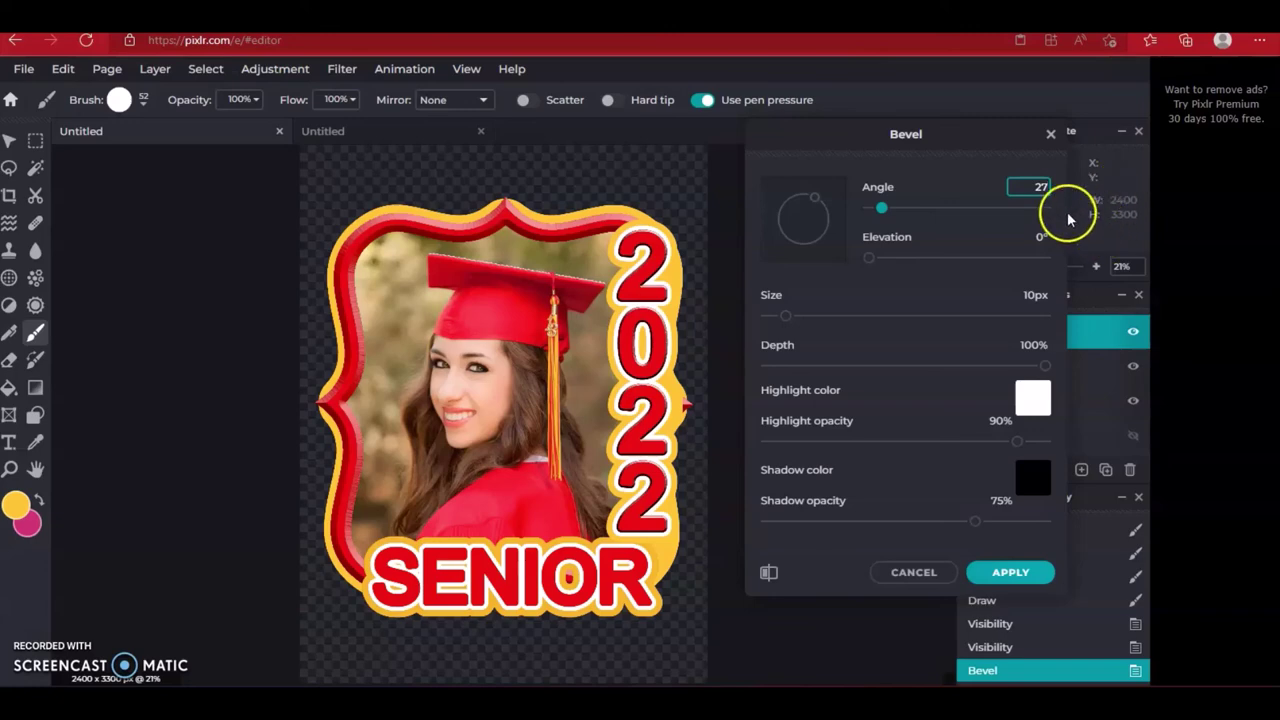
pyautogui.doubleClick(1036, 236)
pyautogui.write('230')
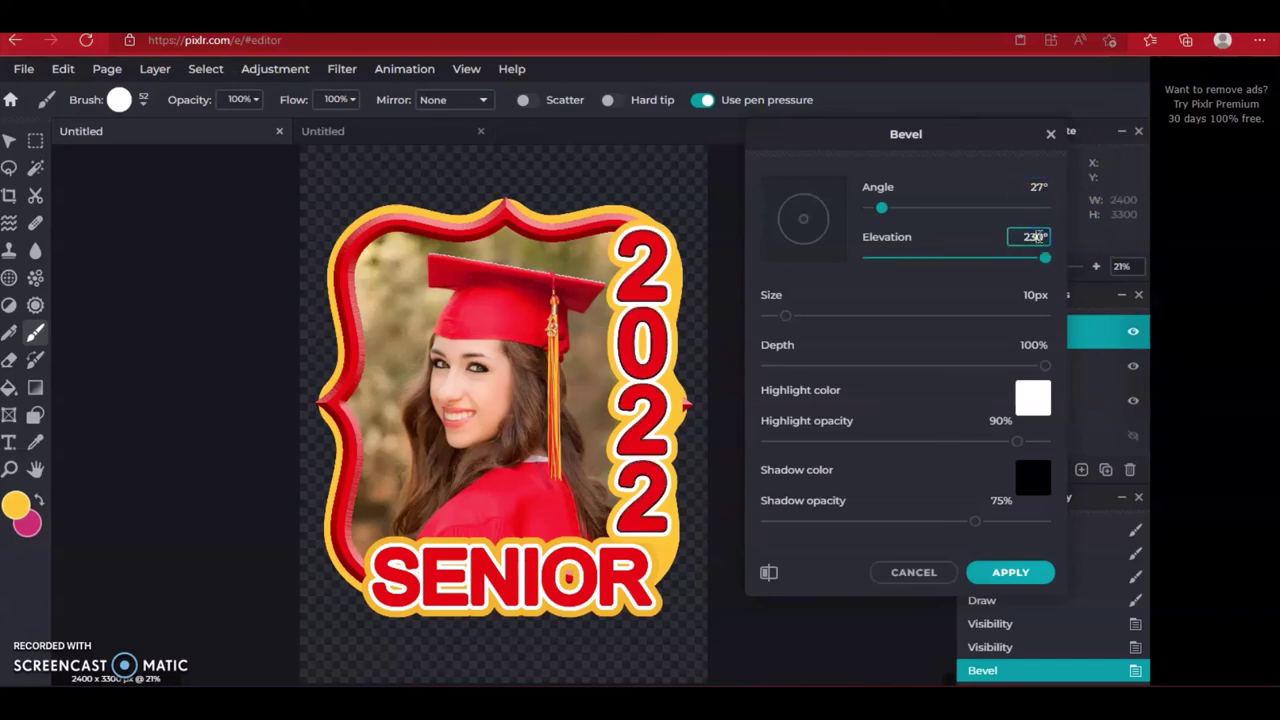
pyautogui.press('BackSpace')
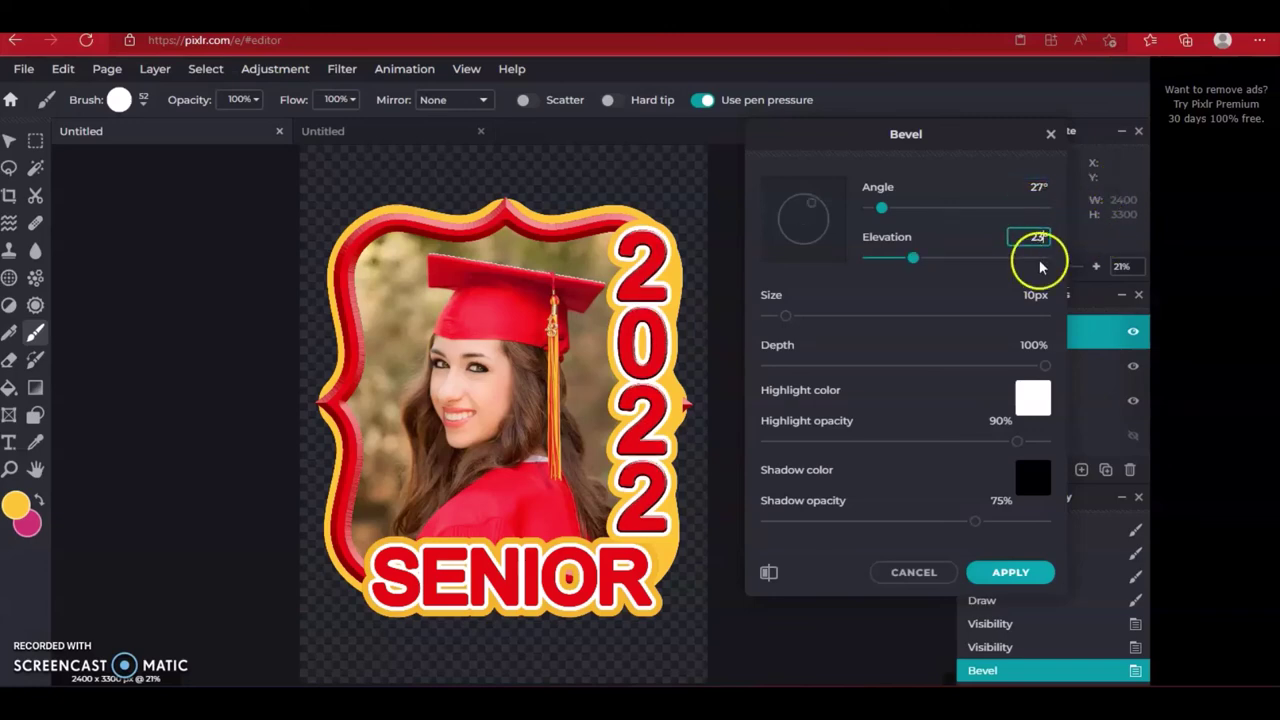
# Set the 2022 bevel's size to 38 px and its highlight opacity to 60%
pyautogui.doubleClick(1034, 293)
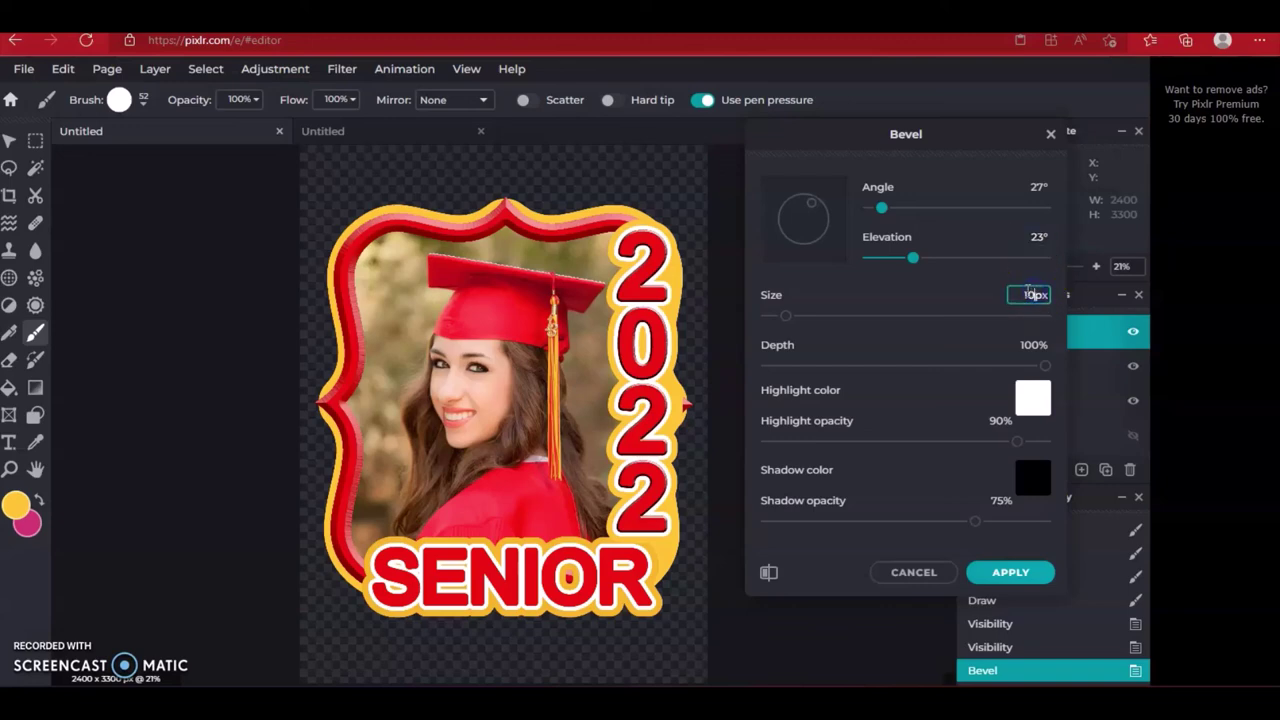
pyautogui.write('38')
pyautogui.click(876, 360)
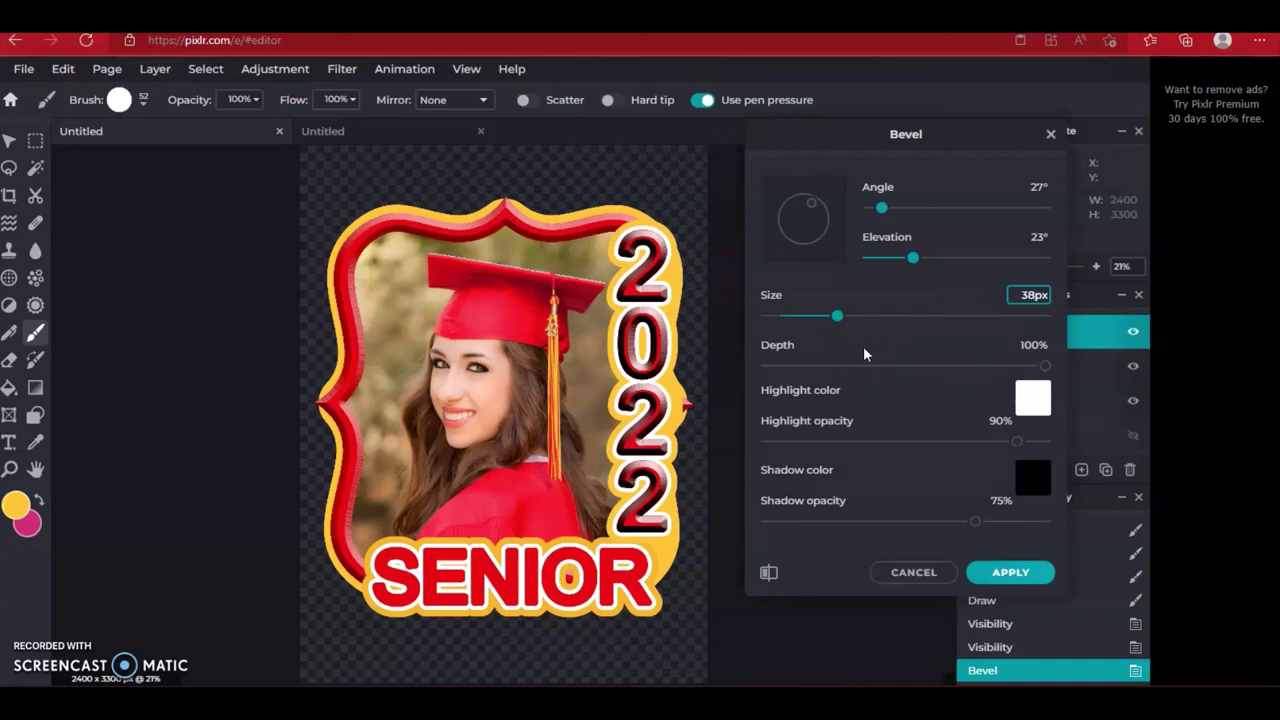
pyautogui.click(1045, 367)
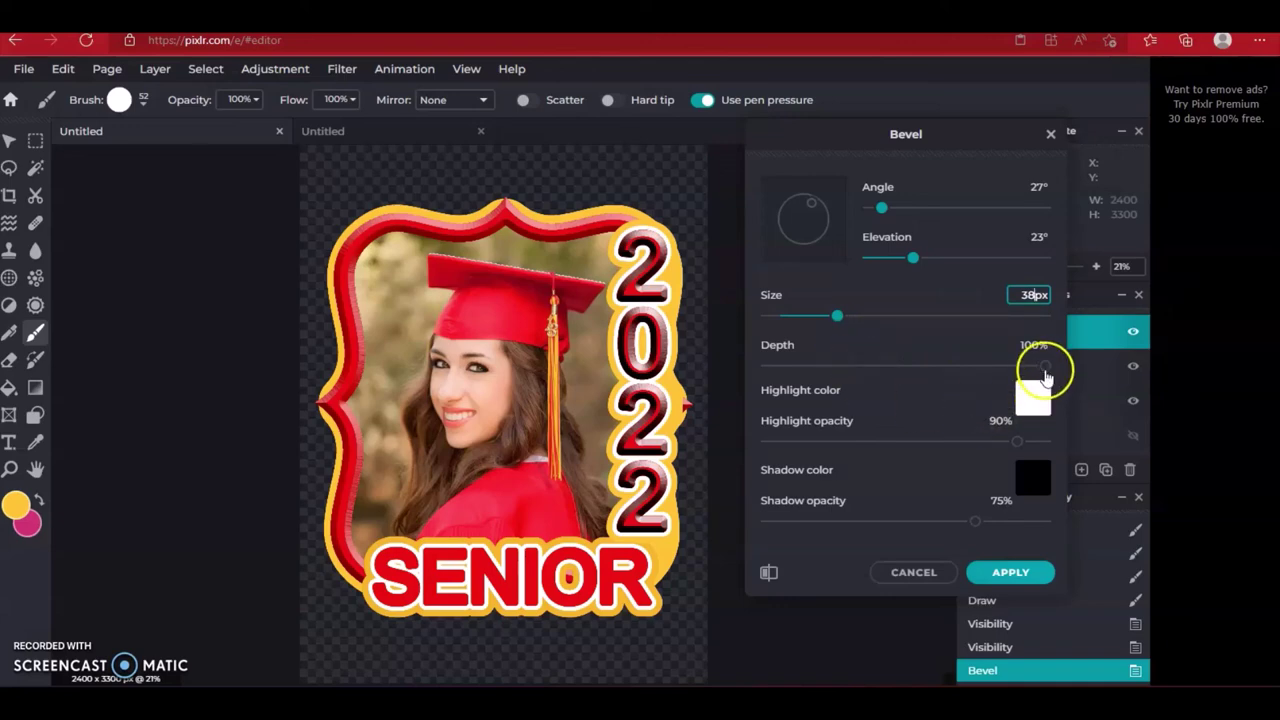
pyautogui.click(1034, 392)
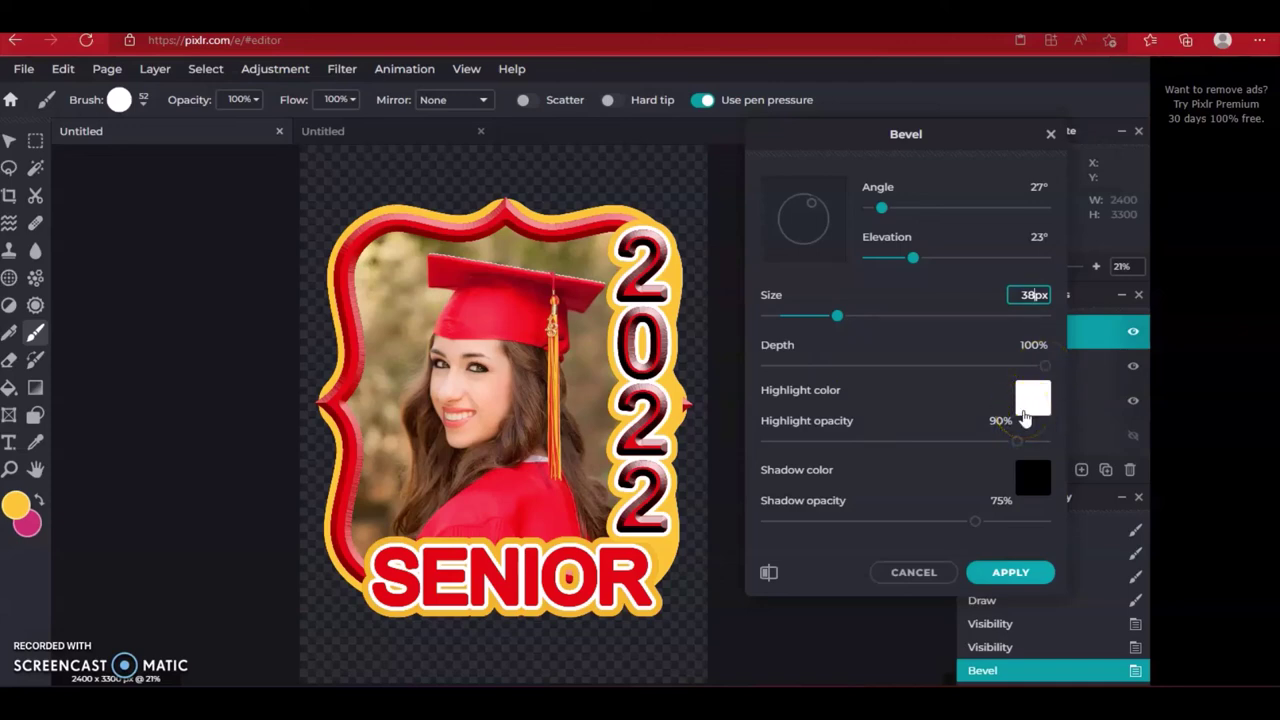
pyautogui.click(1000, 420)
pyautogui.write('60')
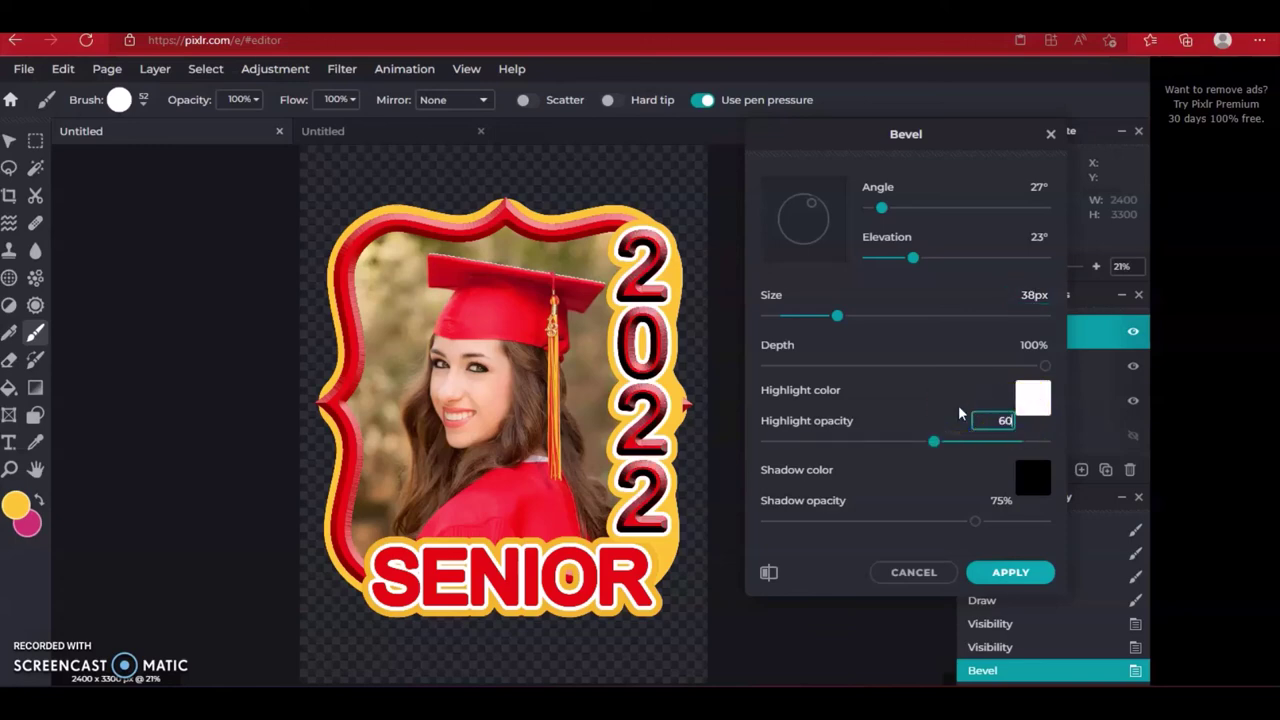
pyautogui.click(967, 447)
# Set the 2022 bevel's shadow color to red #DF0411 sampled from the bracket frame and apply the filter
pyautogui.click(1022, 470)
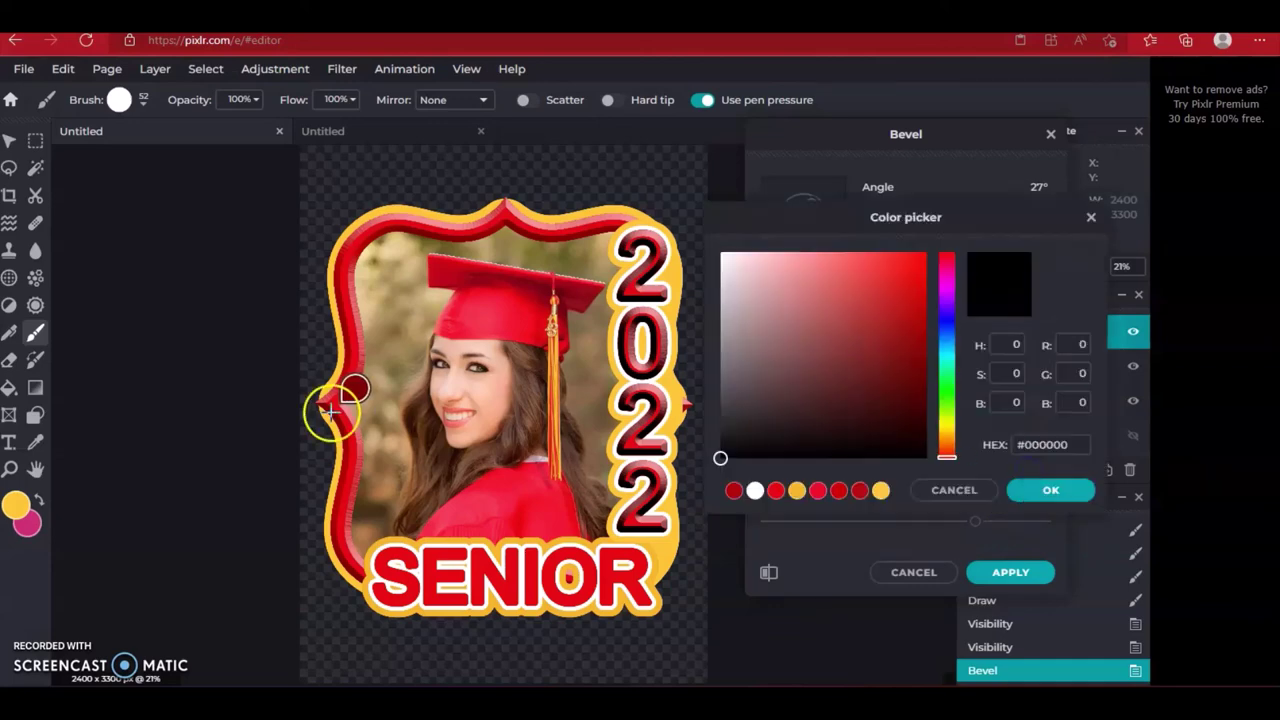
pyautogui.click(352, 430)
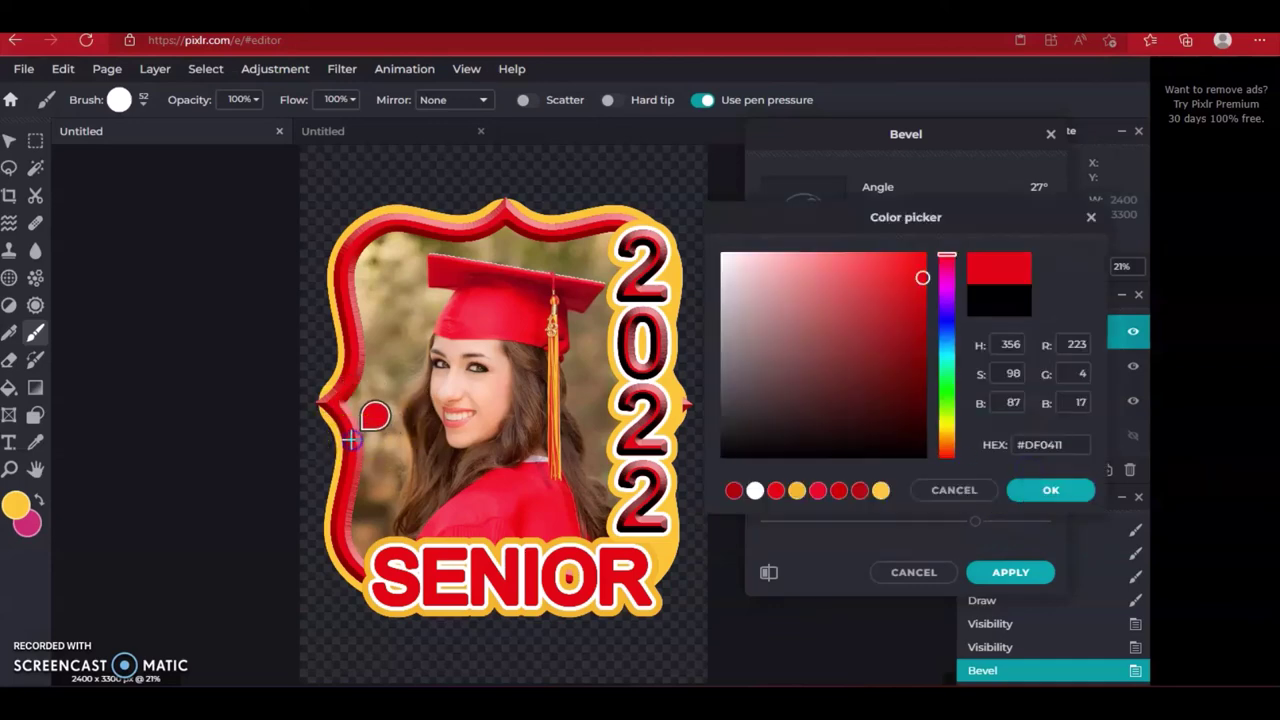
pyautogui.click(1052, 490)
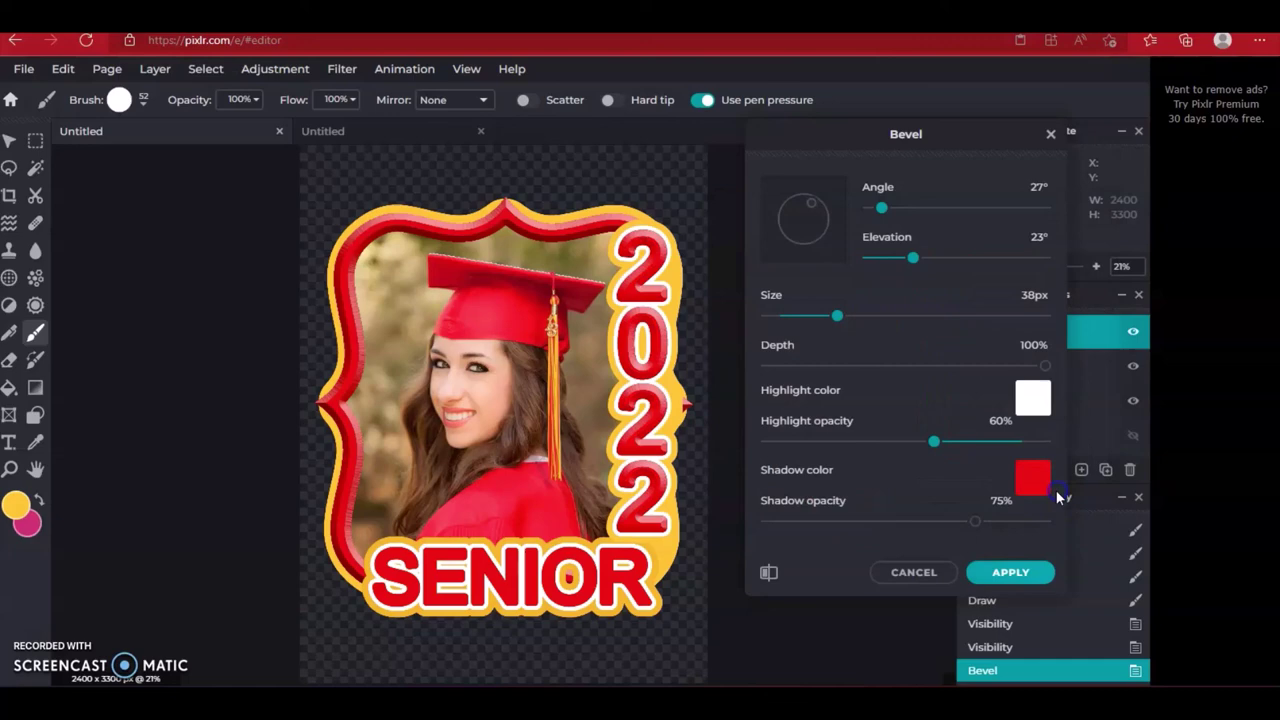
pyautogui.click(999, 572)
# Start a Bevel filter on the red SENIOR image layer with an angle of 27° and an elevation of 23°
pyautogui.scroll(-3, 1035, 420)
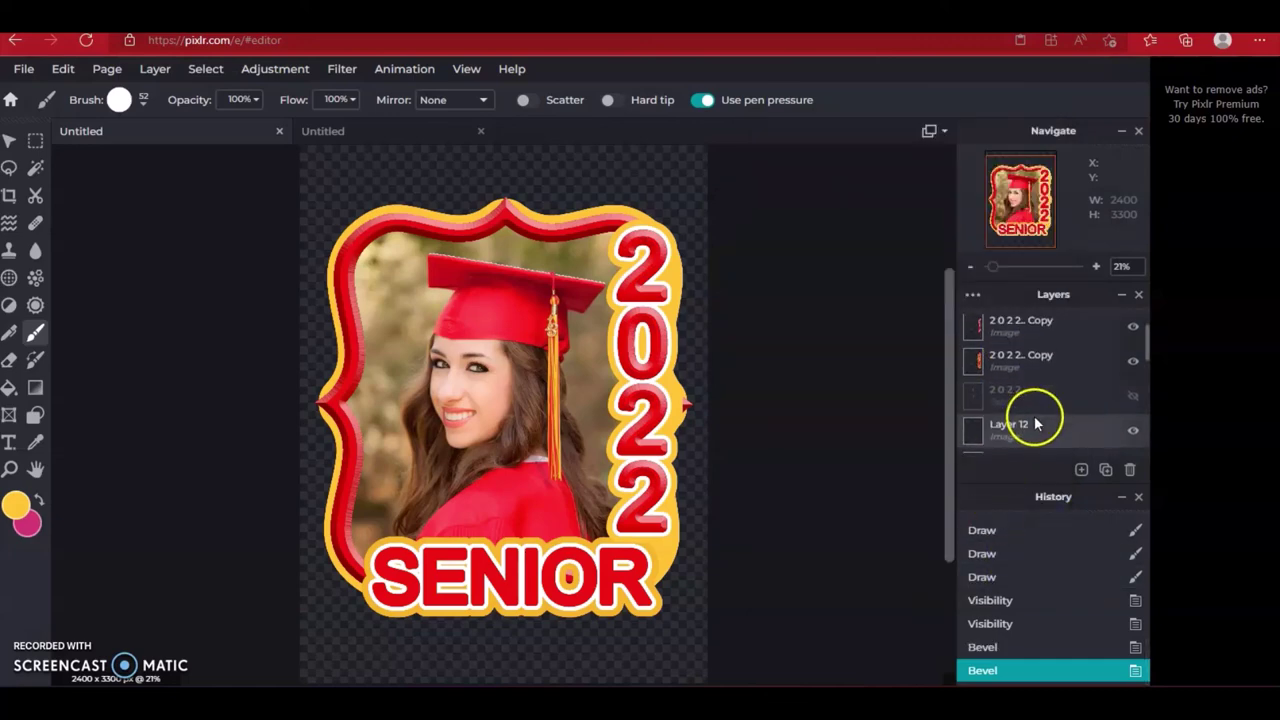
pyautogui.scroll(-1, 1034, 405)
pyautogui.scroll(1, 1037, 385)
pyautogui.click(1027, 358)
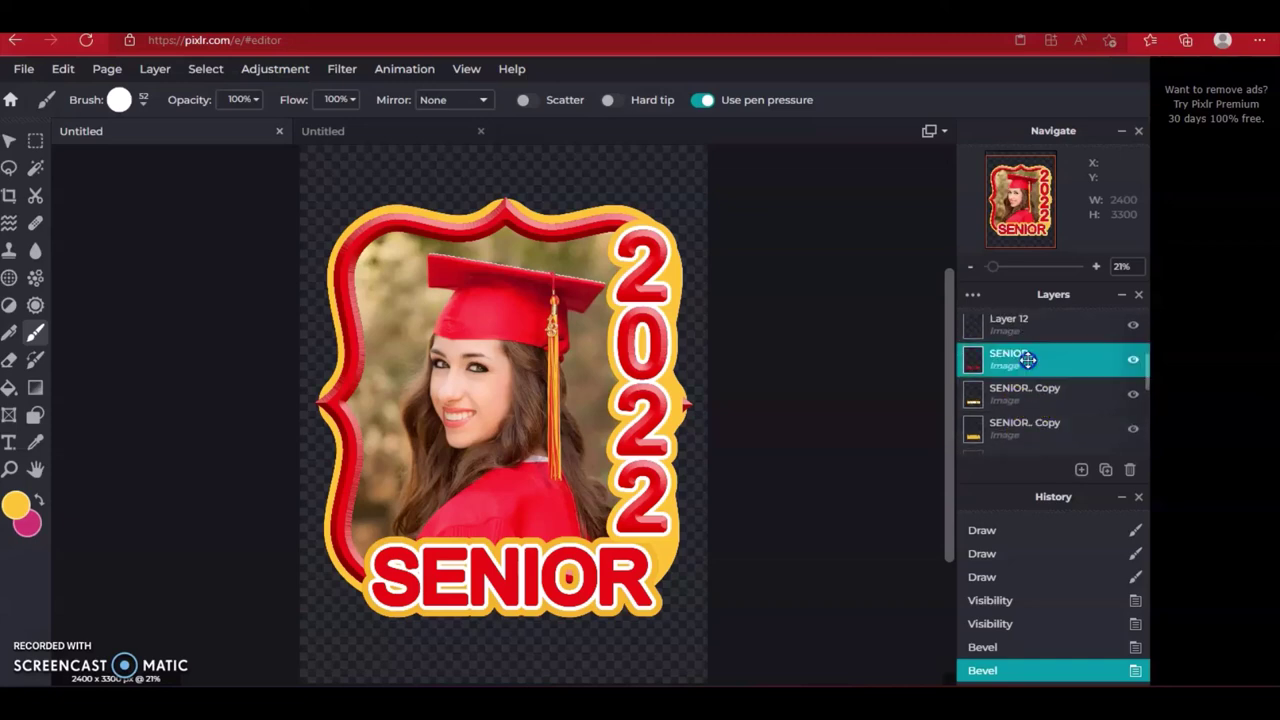
pyautogui.click(344, 69)
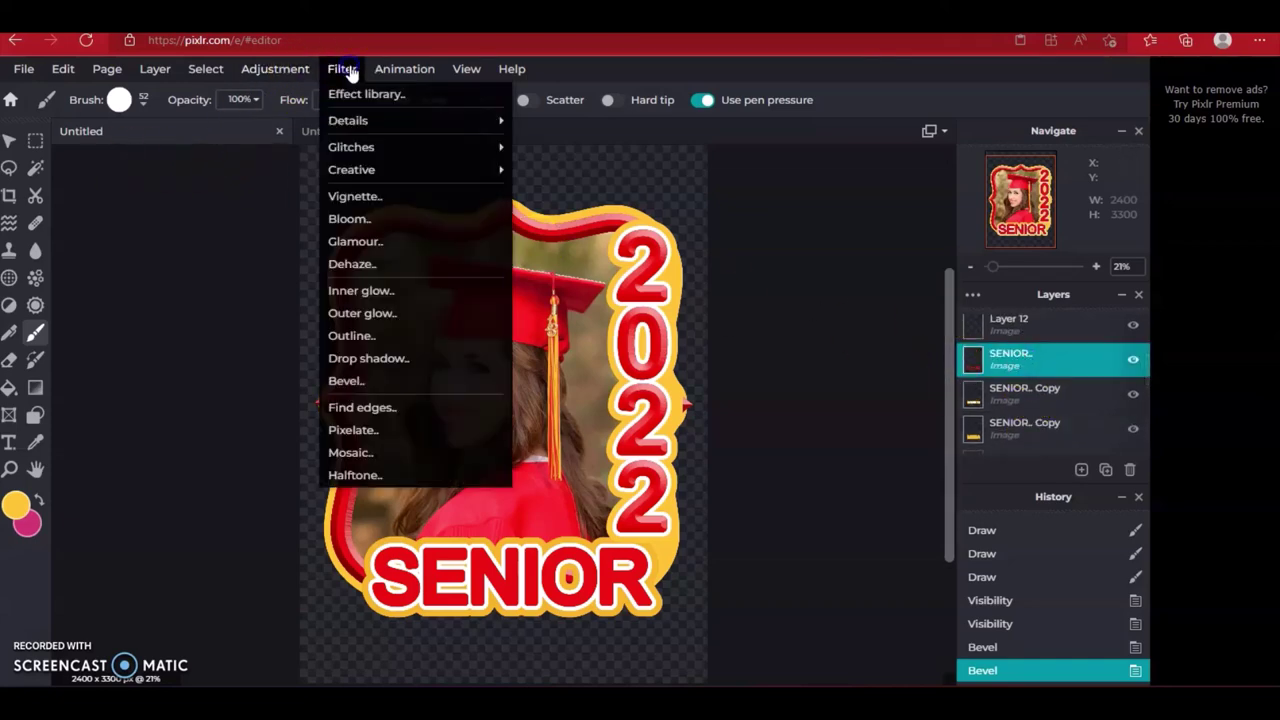
pyautogui.click(385, 380)
pyautogui.click(1030, 186)
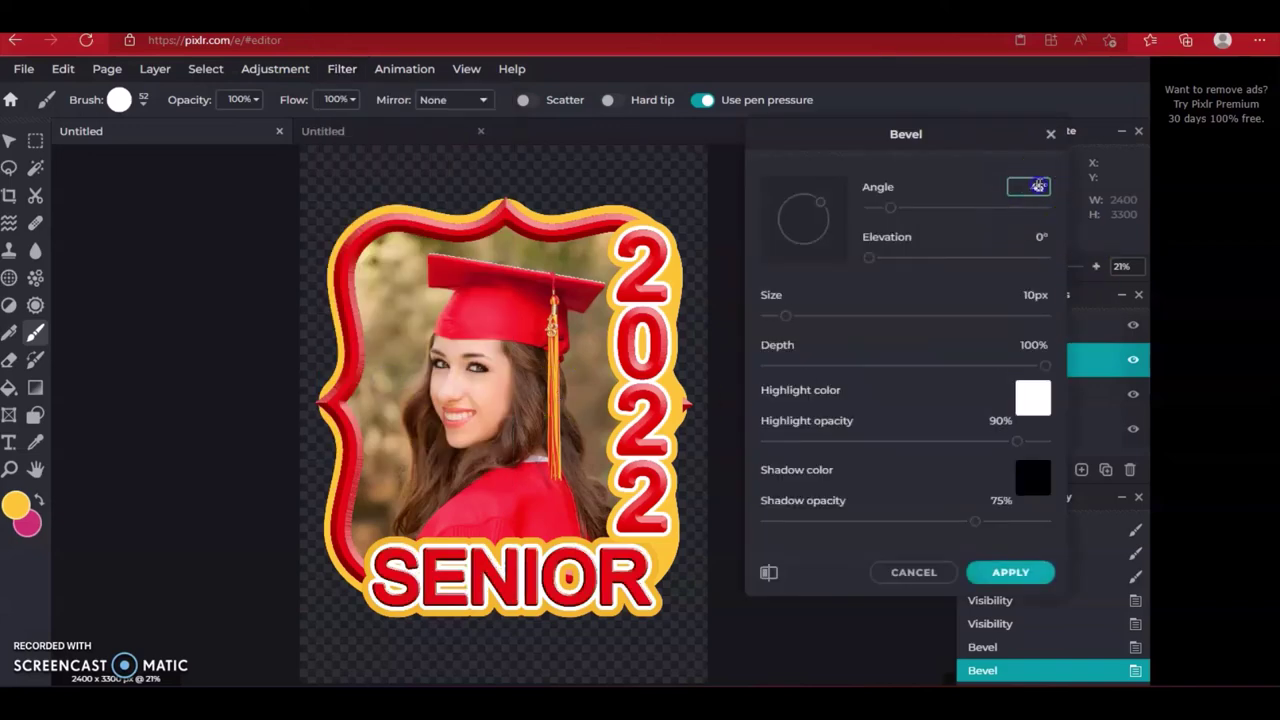
pyautogui.moveTo(1040, 186); pyautogui.dragTo(1010, 186)
pyautogui.write('27')
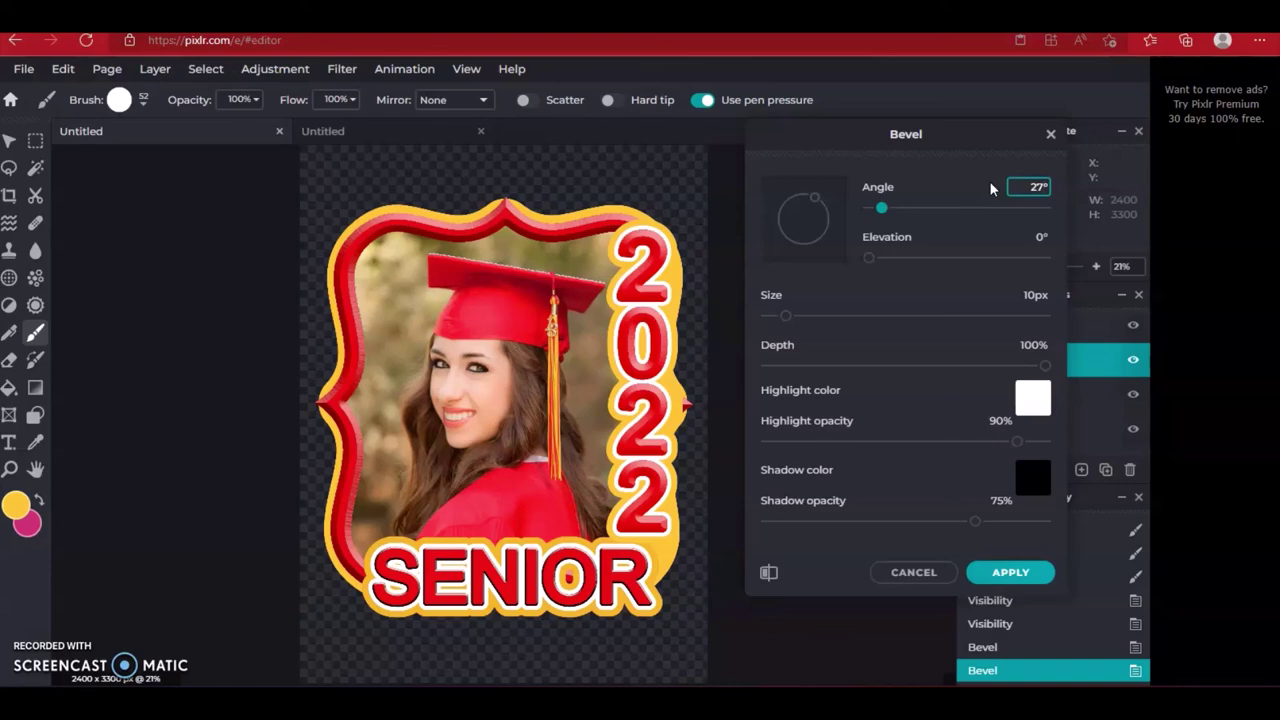
pyautogui.moveTo(1057, 230); pyautogui.dragTo(1036, 234)
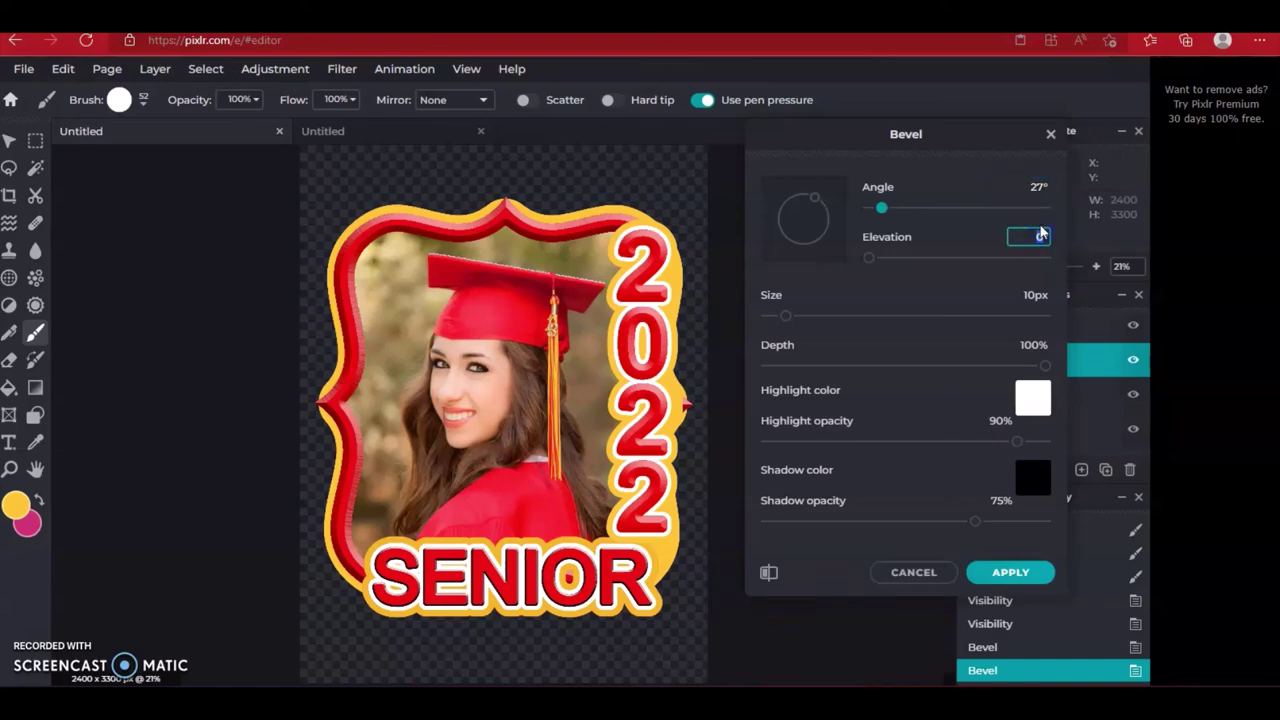
pyautogui.write('25')
# Set the SENIOR bevel's size to 38 px and its highlight opacity to 60%
pyautogui.moveTo(1040, 232); pyautogui.dragTo(1028, 294)
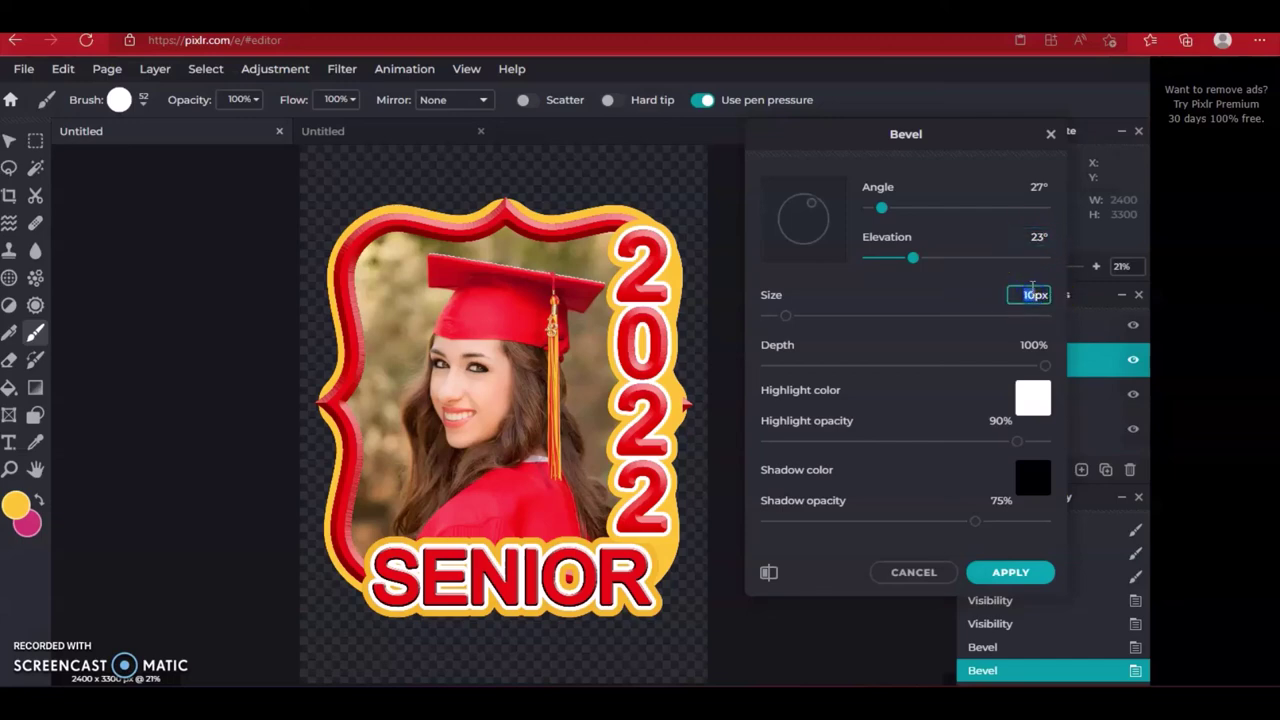
pyautogui.write('36')
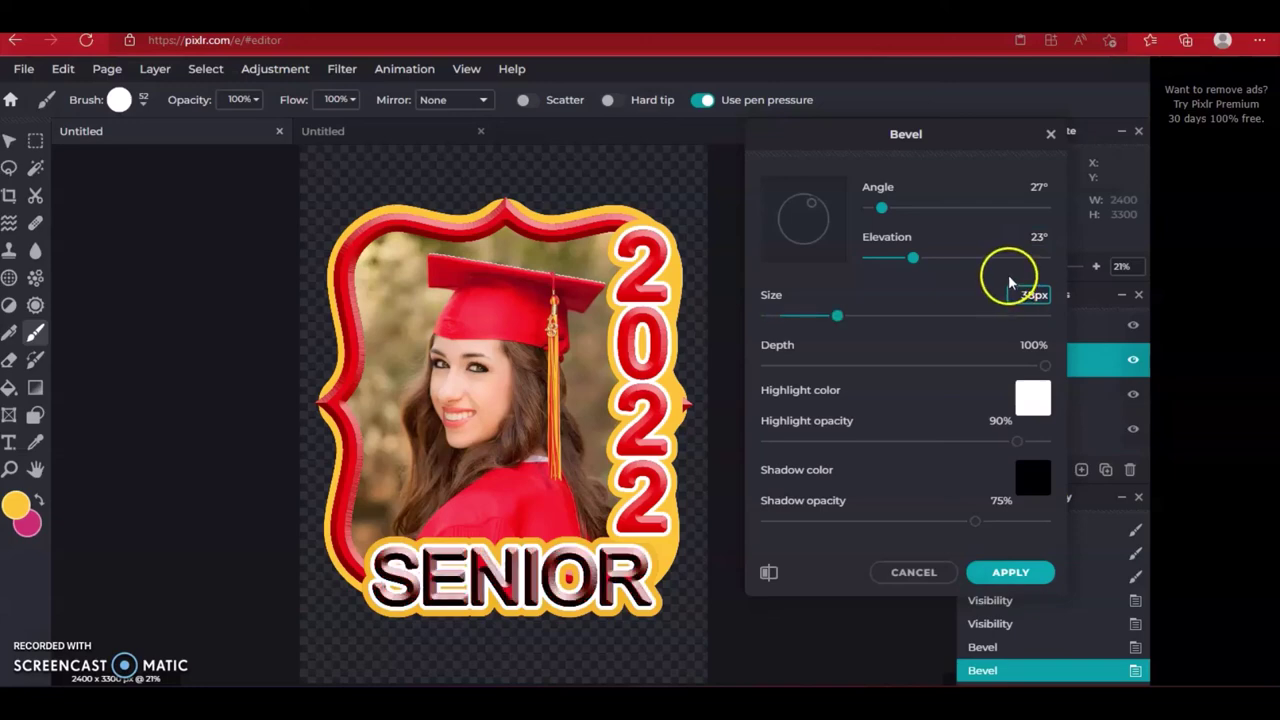
pyautogui.click(997, 422)
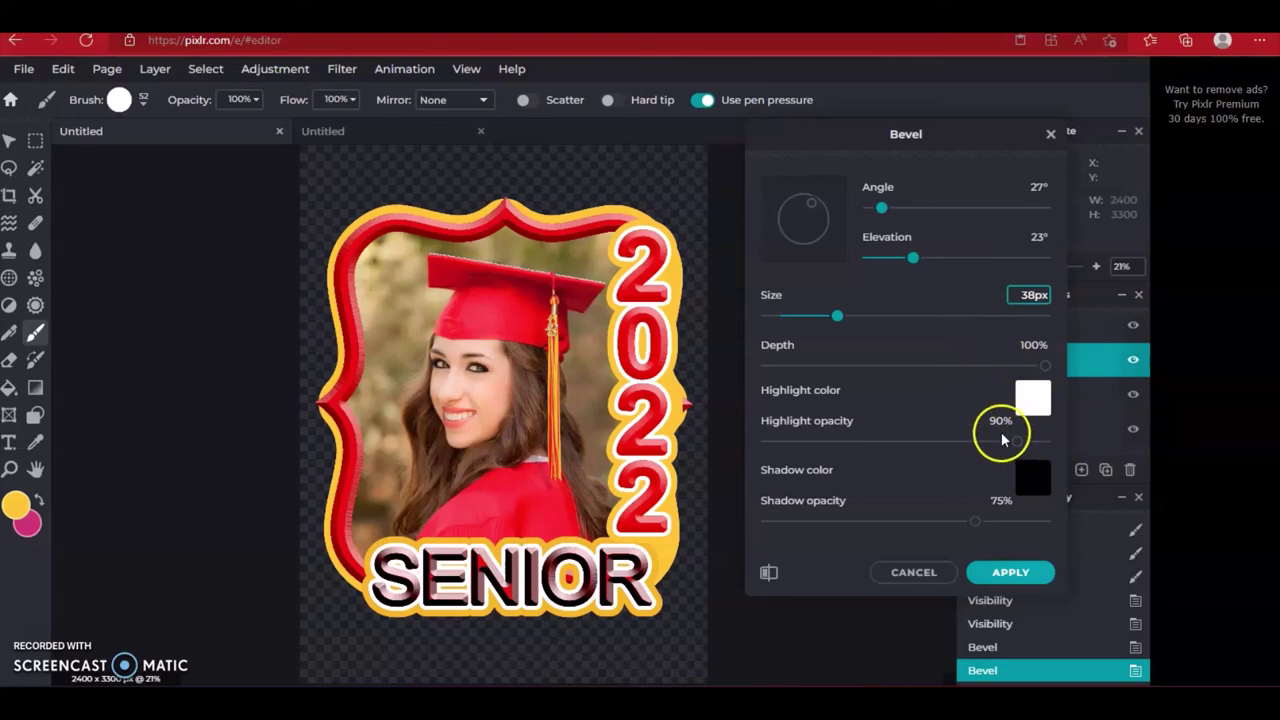
pyautogui.doubleClick(995, 421)
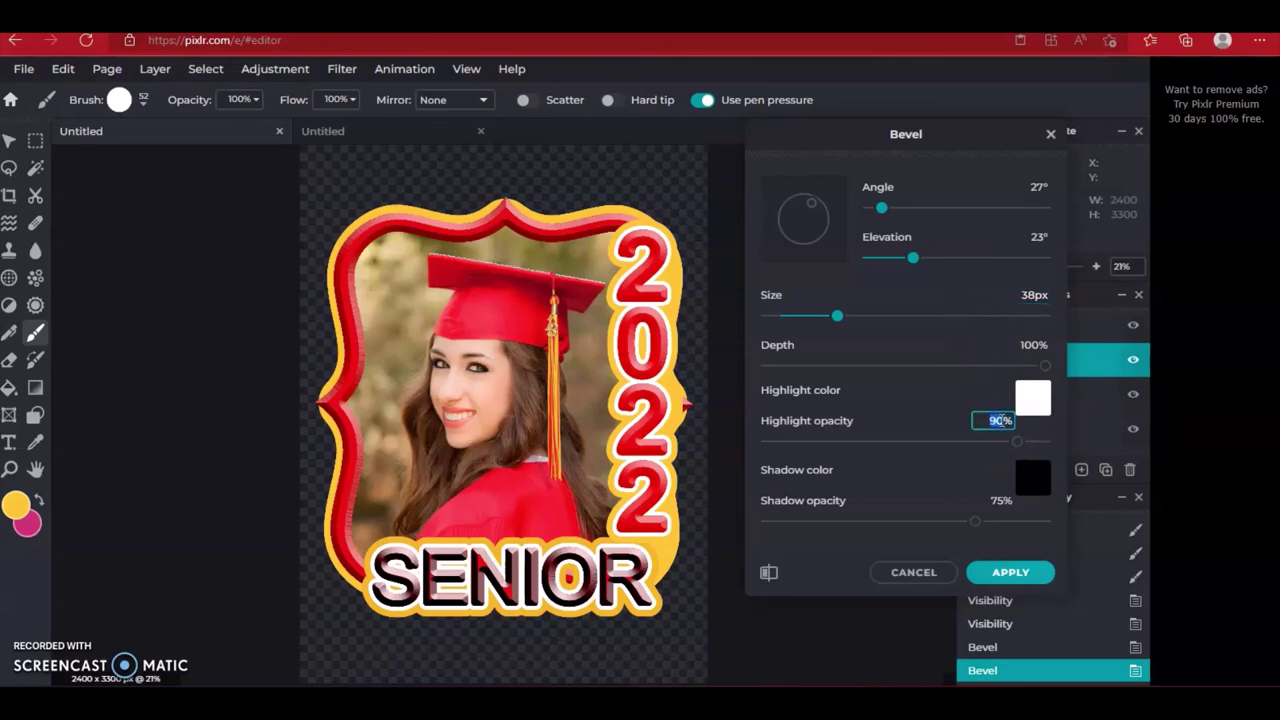
pyautogui.write('60')
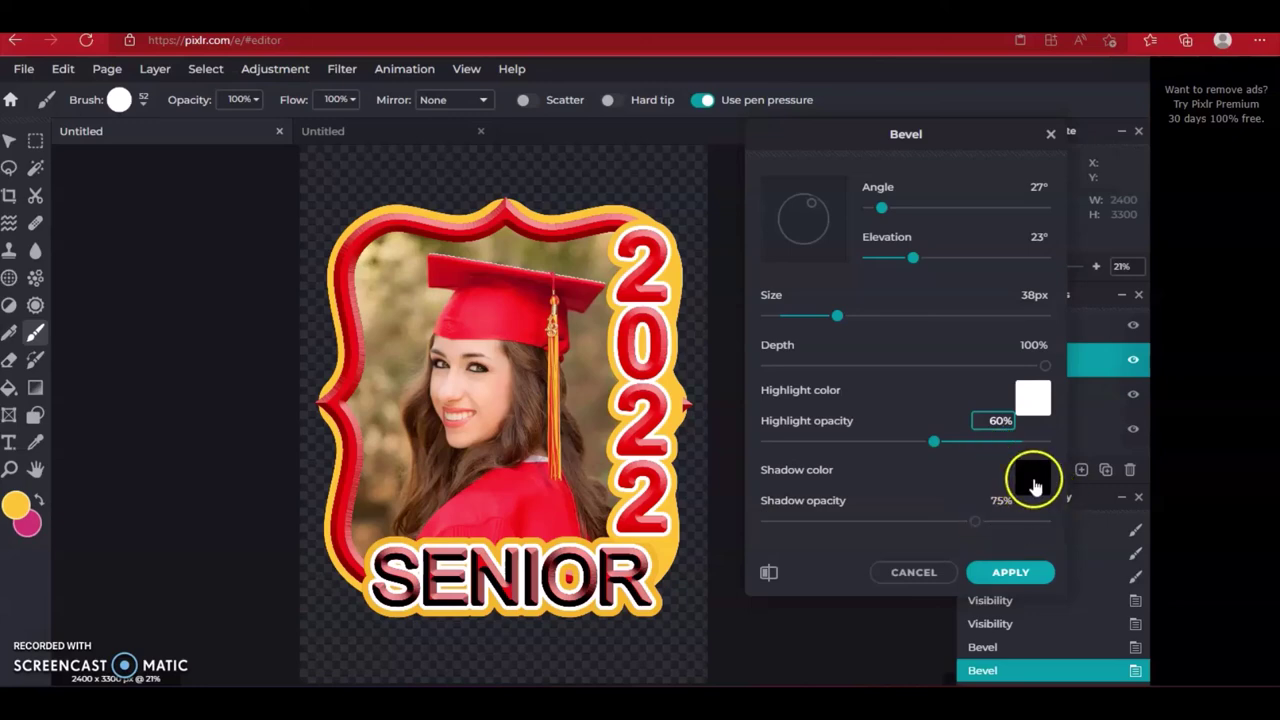
# Set the SENIOR bevel's shadow color to a bright red sampled from the bracket frame and apply the filter
pyautogui.click(1035, 485)
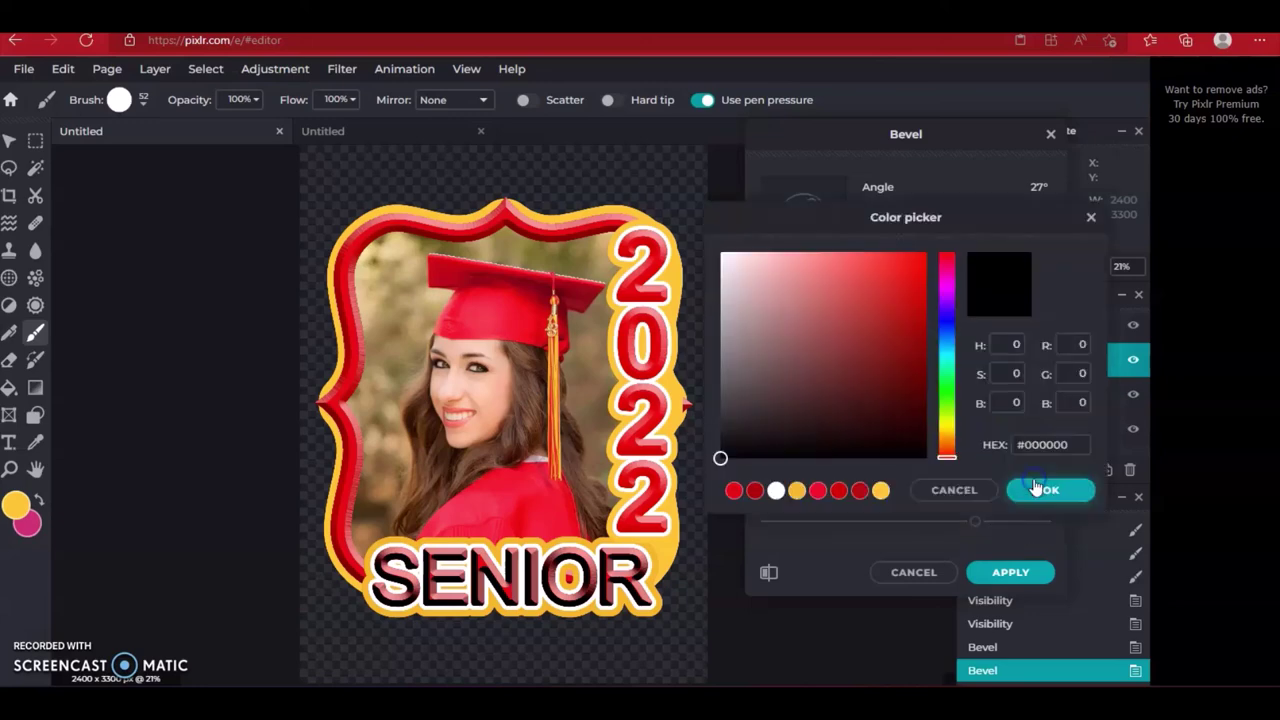
pyautogui.click(349, 429)
pyautogui.click(1060, 491)
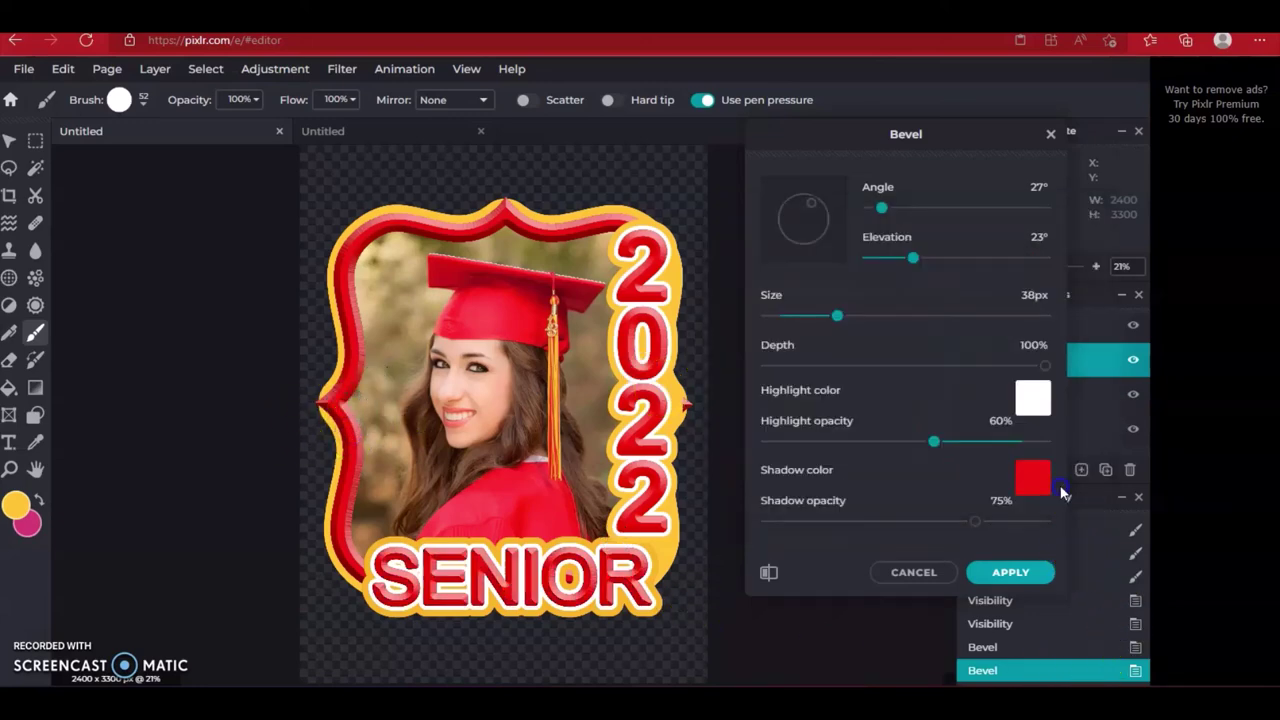
pyautogui.click(1007, 568)
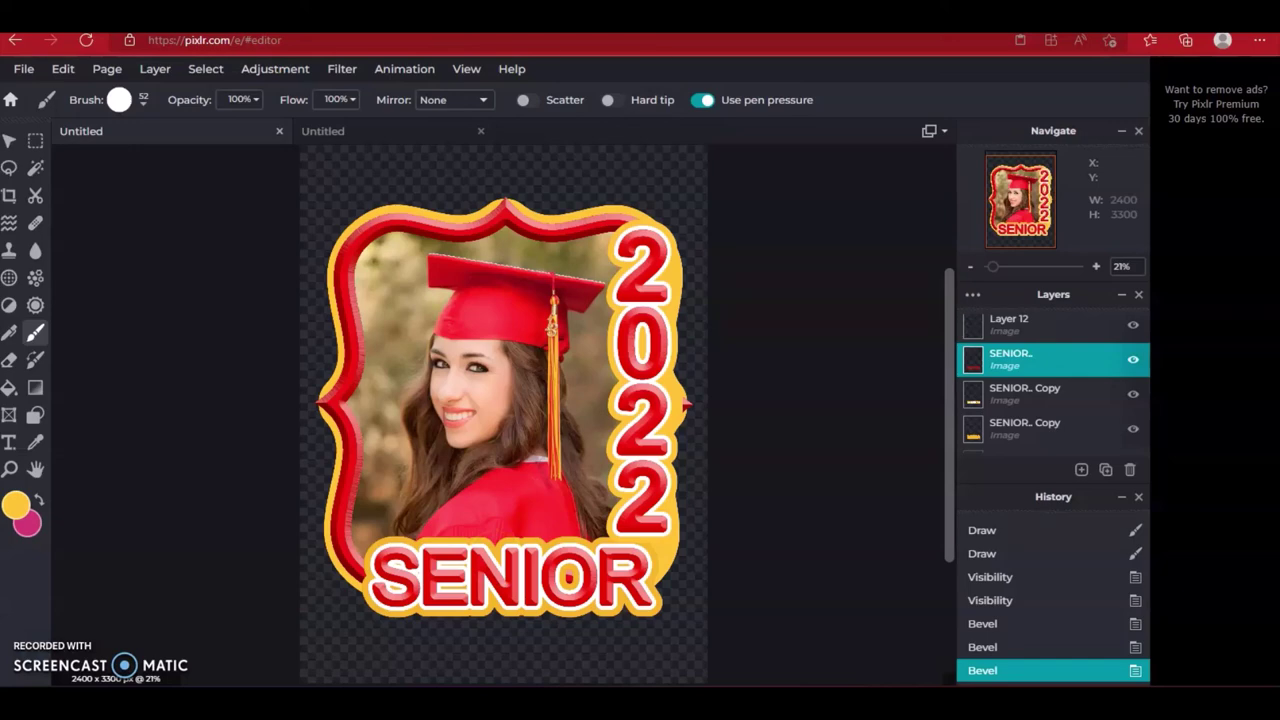
# Save the design as a PXZ Pixlr document named 123 in the Documents folder
pyautogui.click(22, 70)
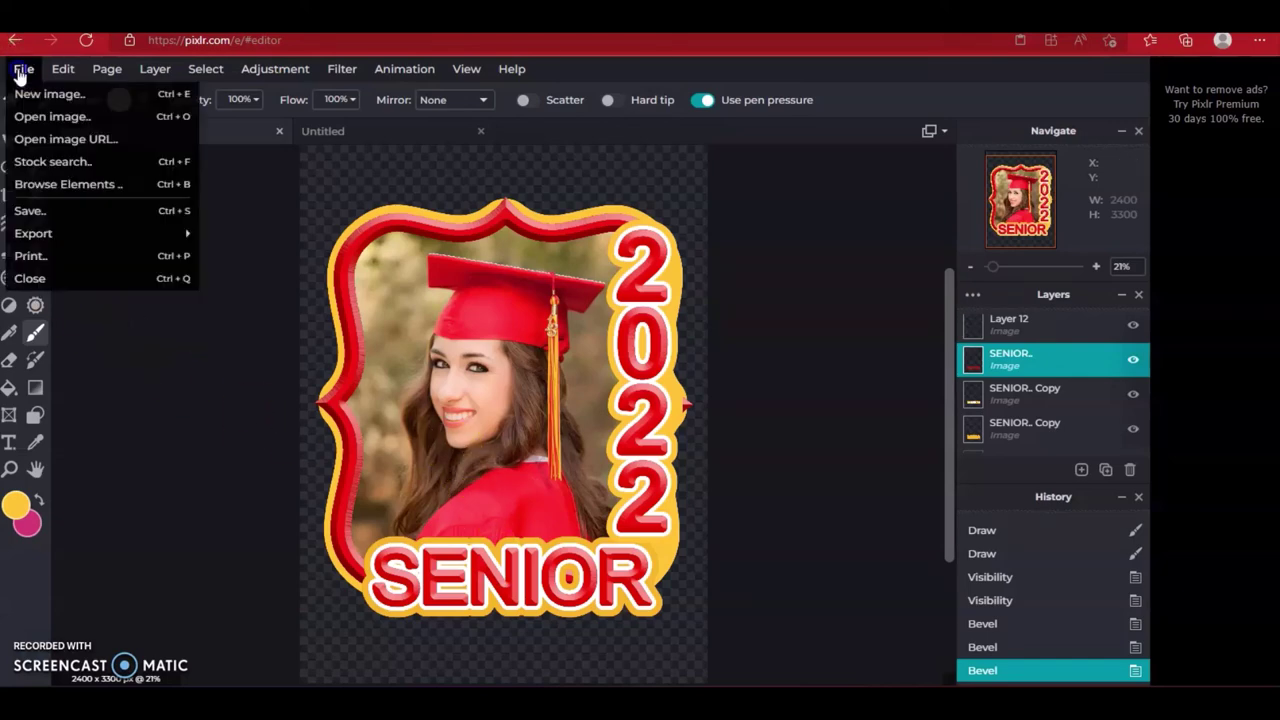
pyautogui.click(66, 210)
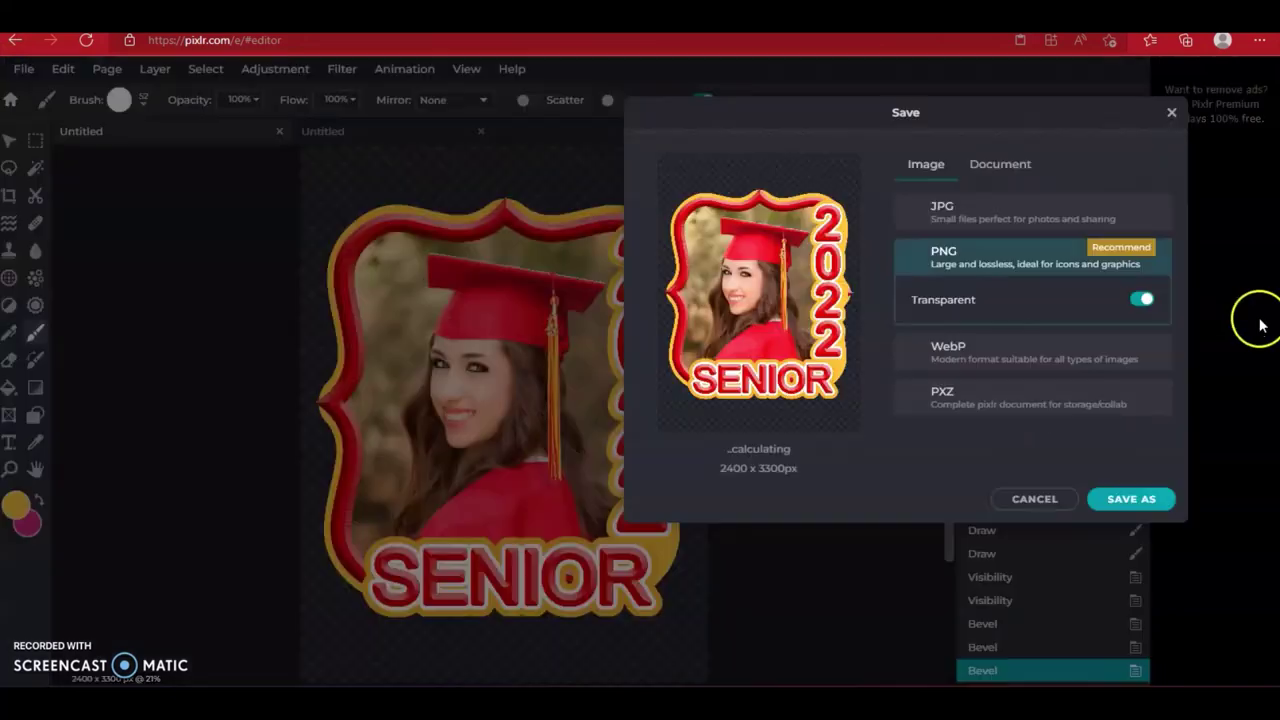
pyautogui.click(1010, 392)
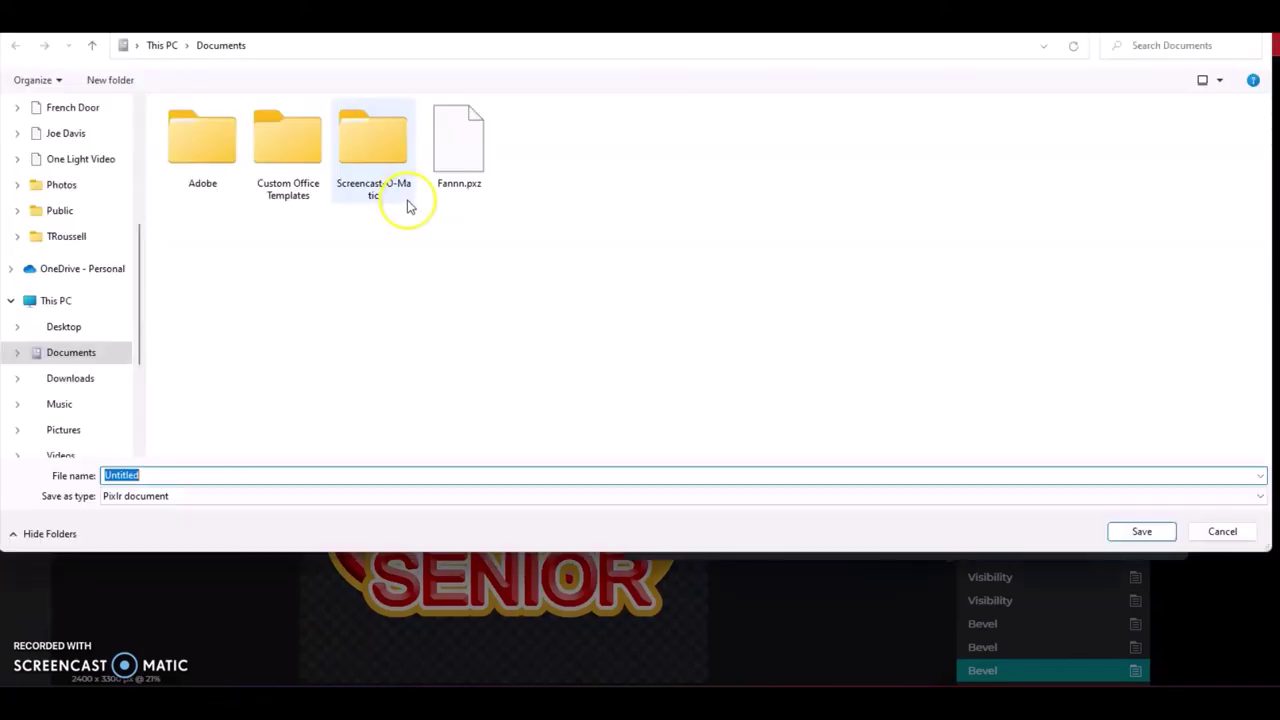
pyautogui.click(151, 475)
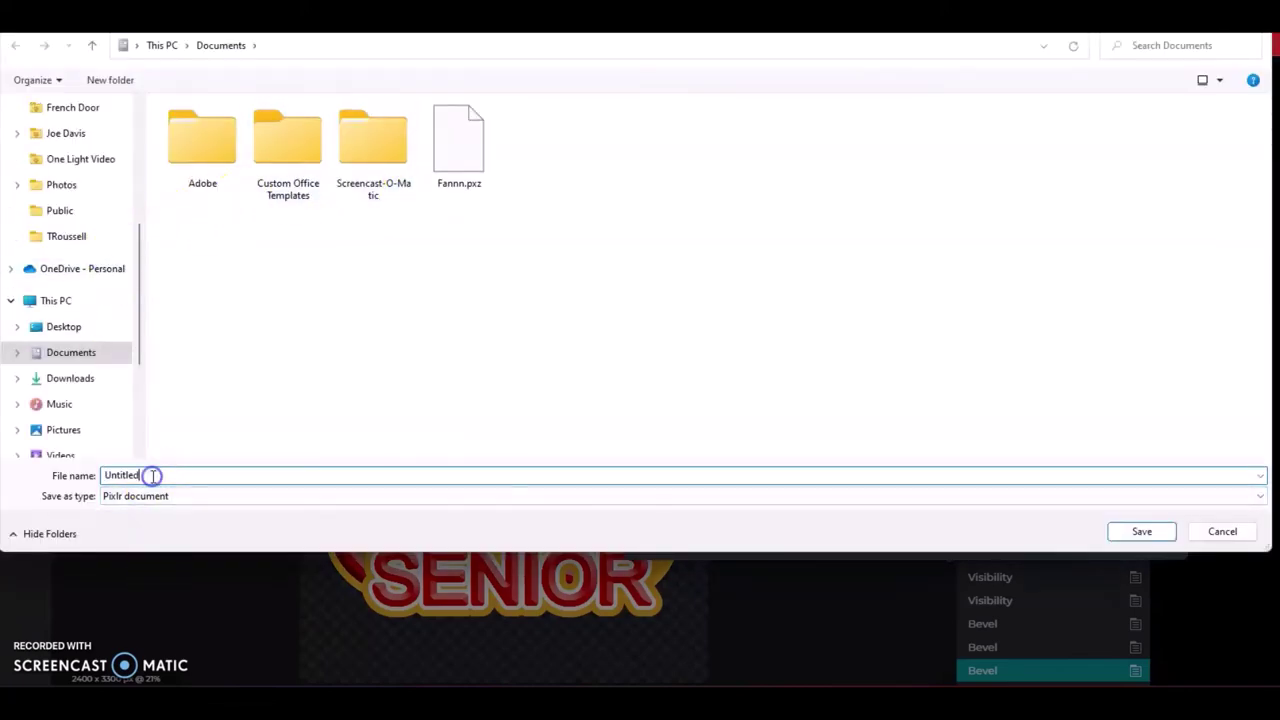
pyautogui.press('BackSpace')
pyautogui.press('BackSpace')
pyautogui.press('BackSpace')
pyautogui.press('BackSpace')
pyautogui.press('BackSpace')
pyautogui.press('BackSpace')
pyautogui.press('BackSpace')
pyautogui.press('BackSpace')
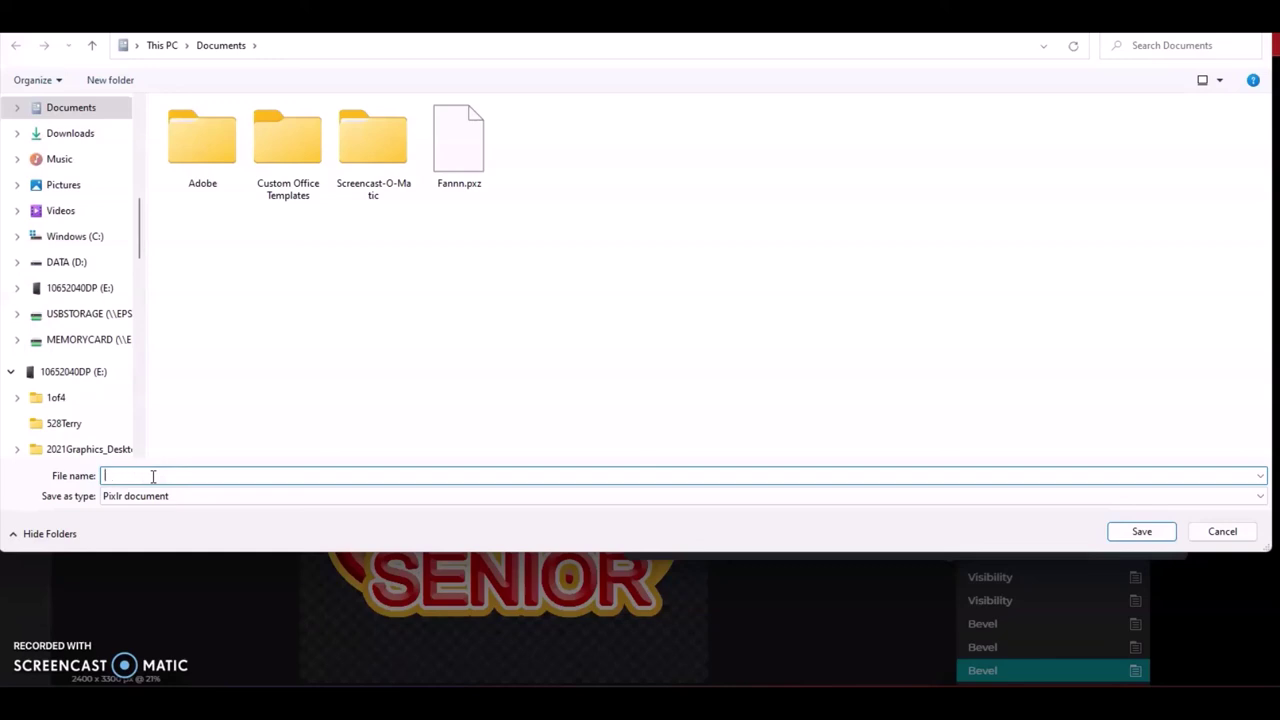
pyautogui.write('123')
pyautogui.press('Return')
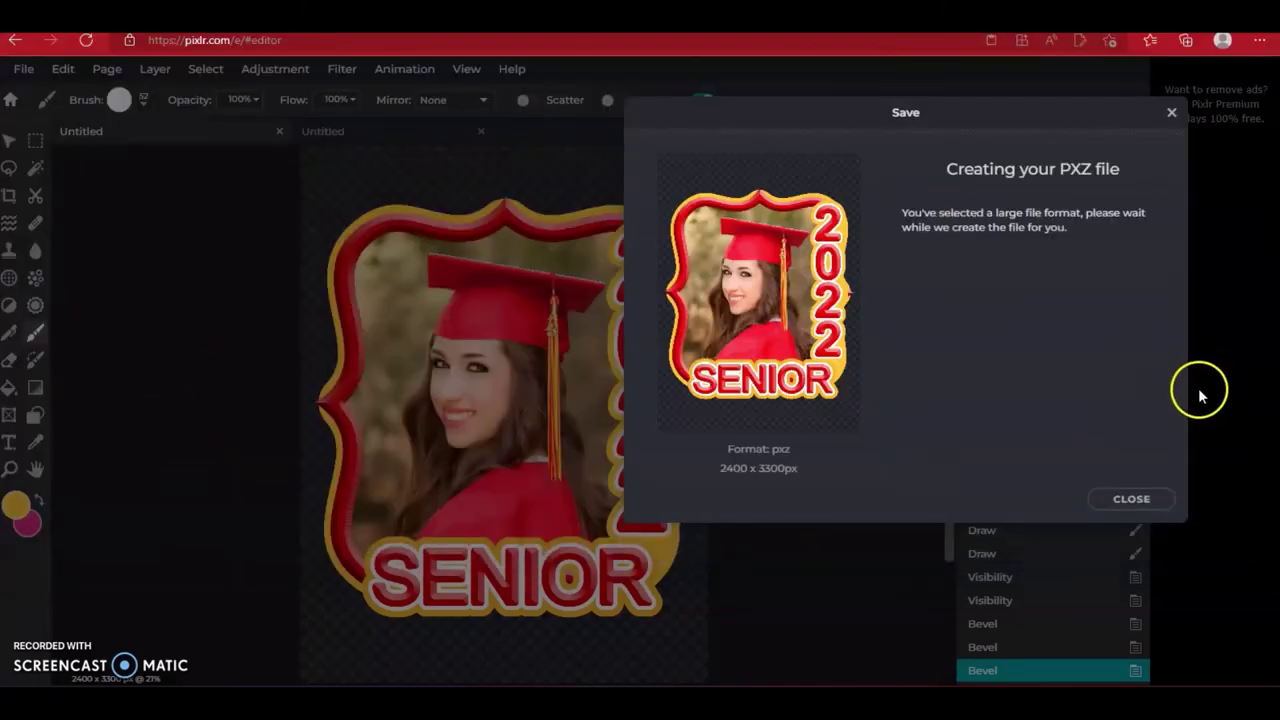
pyautogui.click(1148, 498)
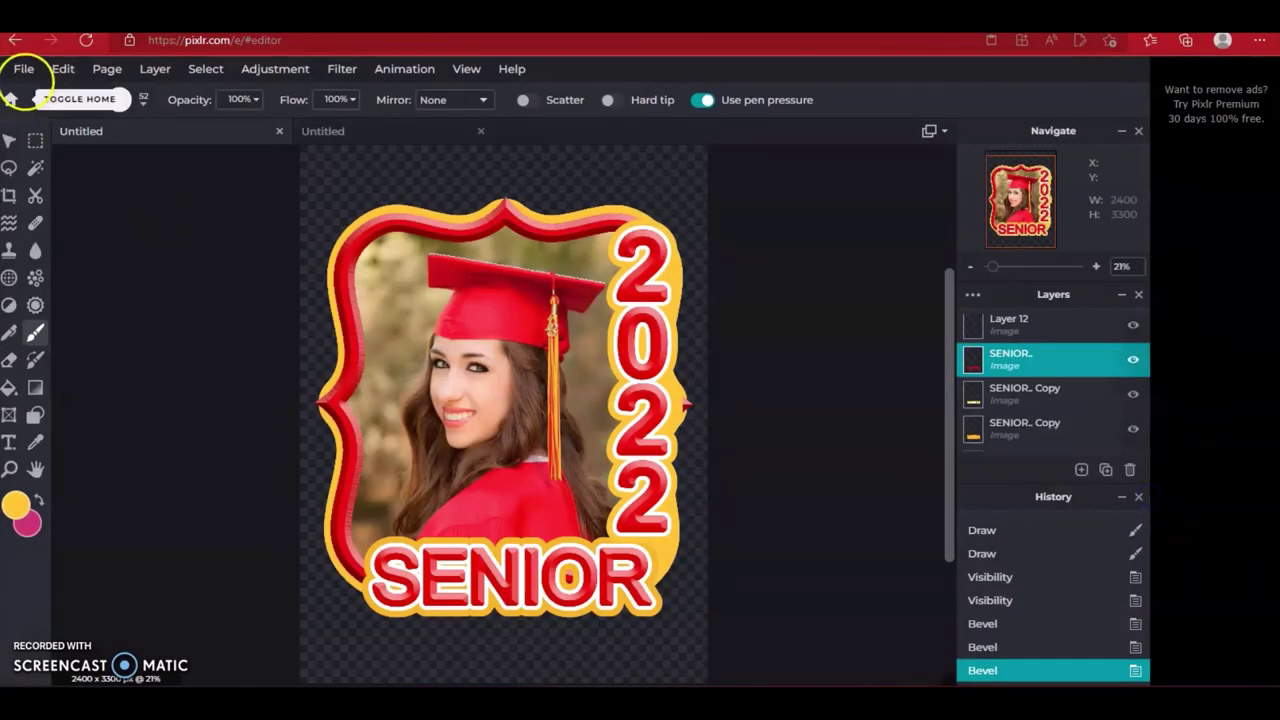
# Quick export the page as a PNG image named 123 in the Documents folder
pyautogui.click(23, 70)
pyautogui.click(57, 232)
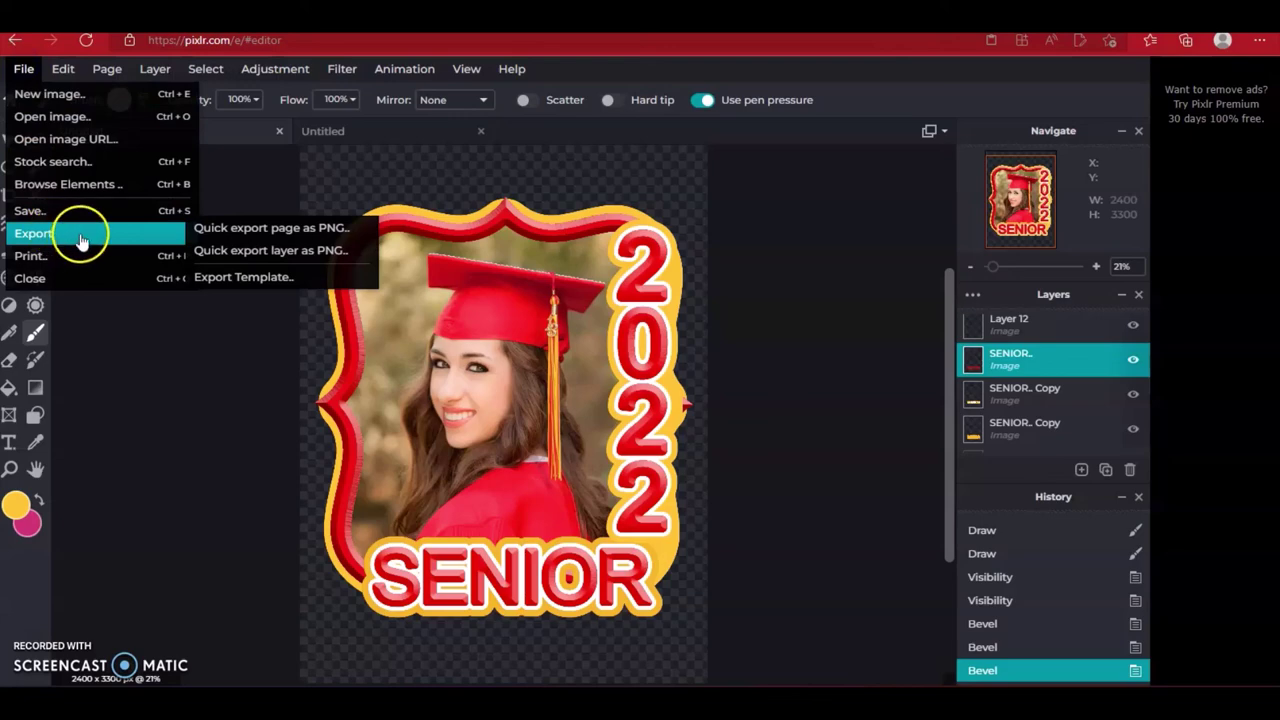
pyautogui.click(261, 229)
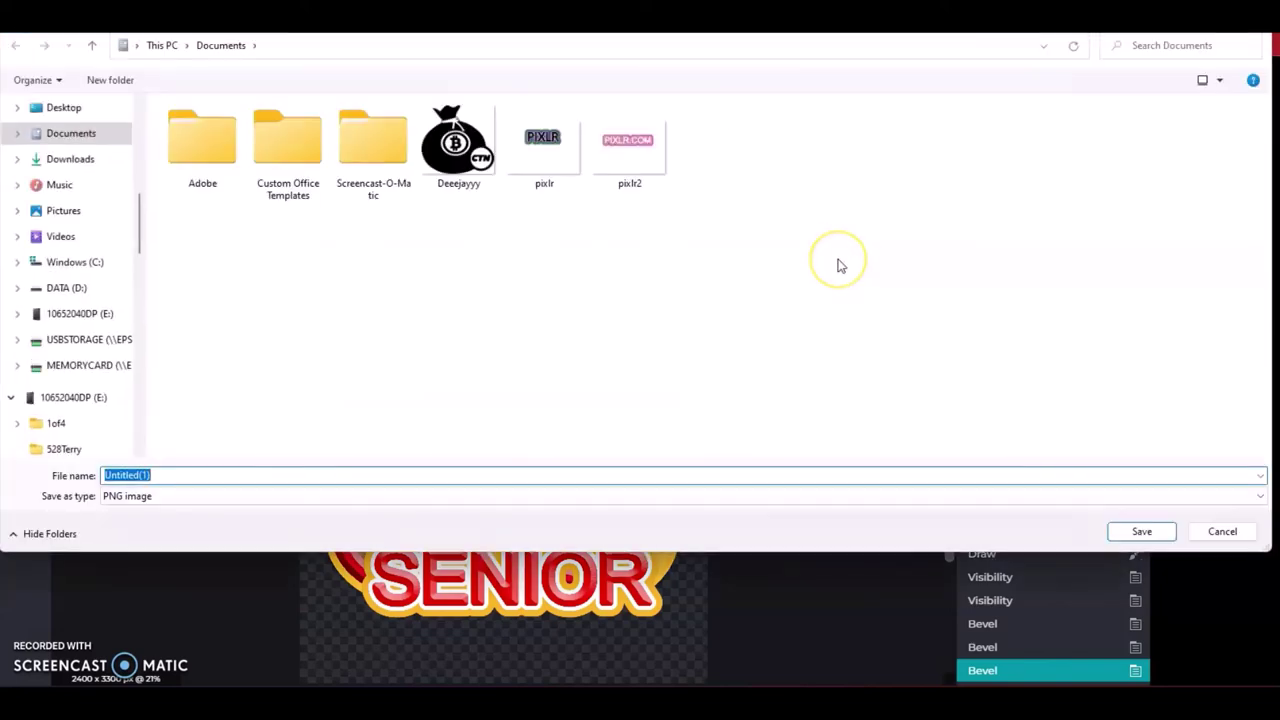
pyautogui.write('123')
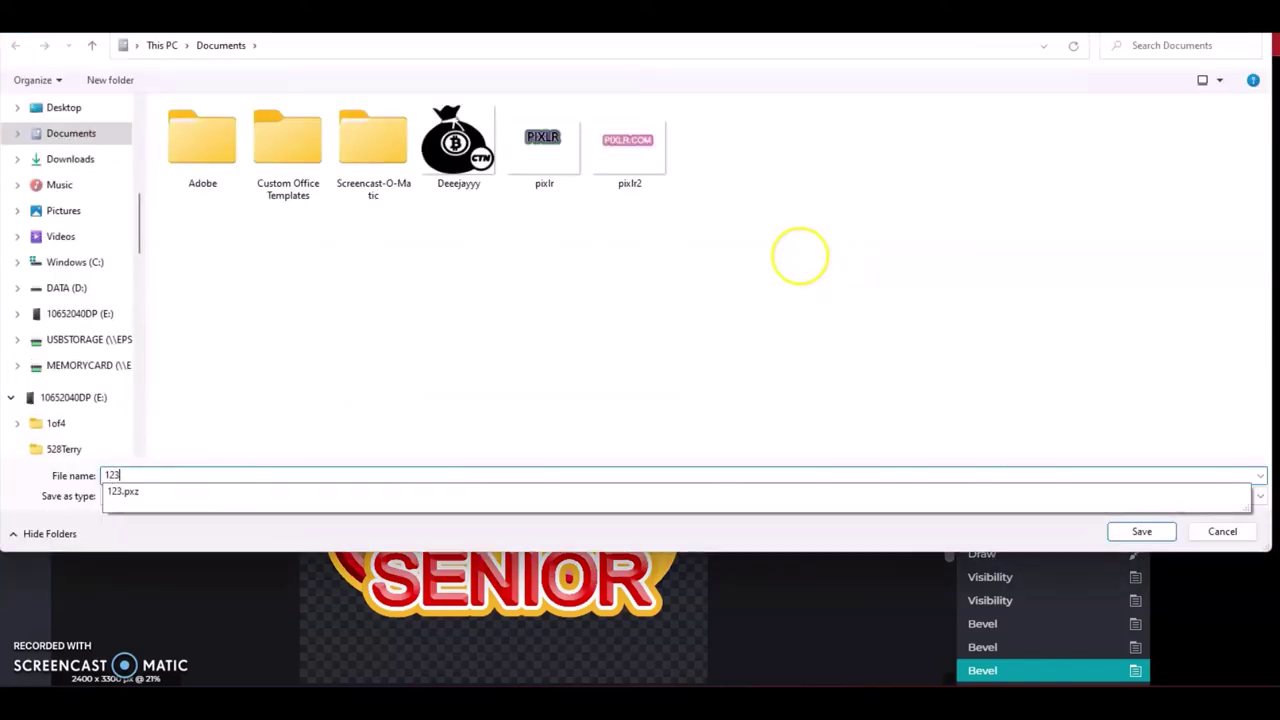
pyautogui.click(238, 521)
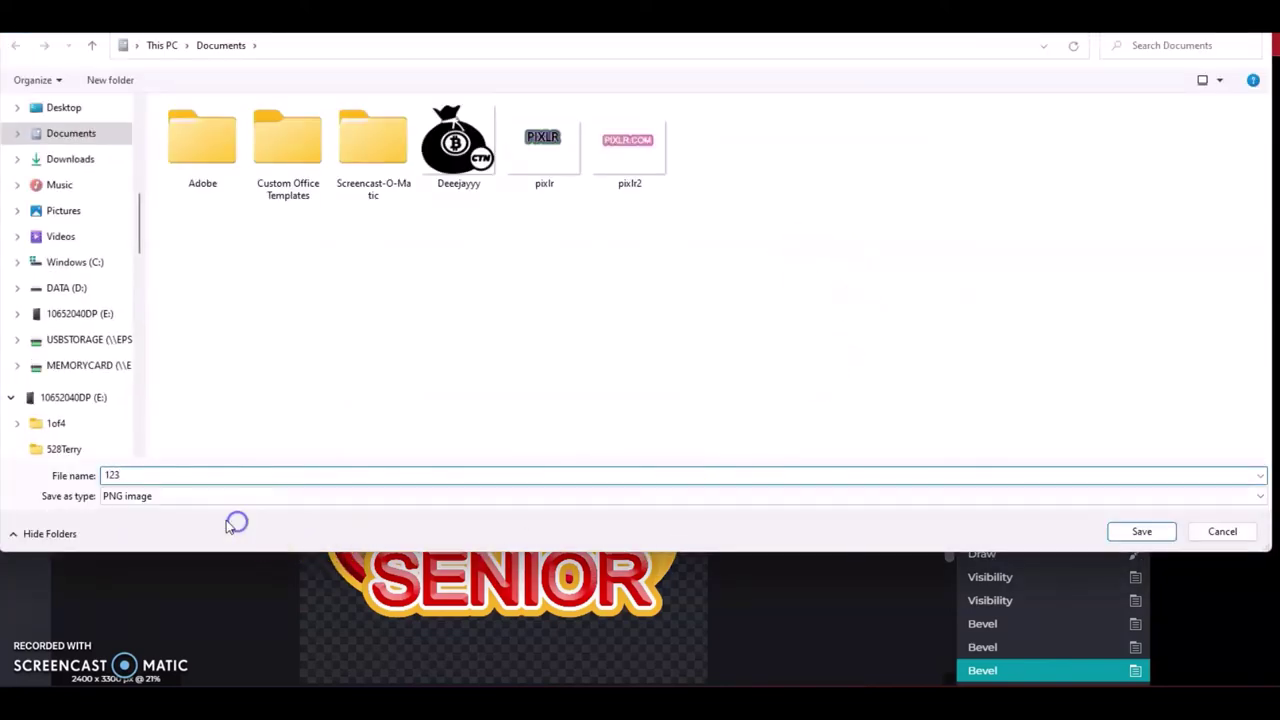
pyautogui.click(1138, 531)
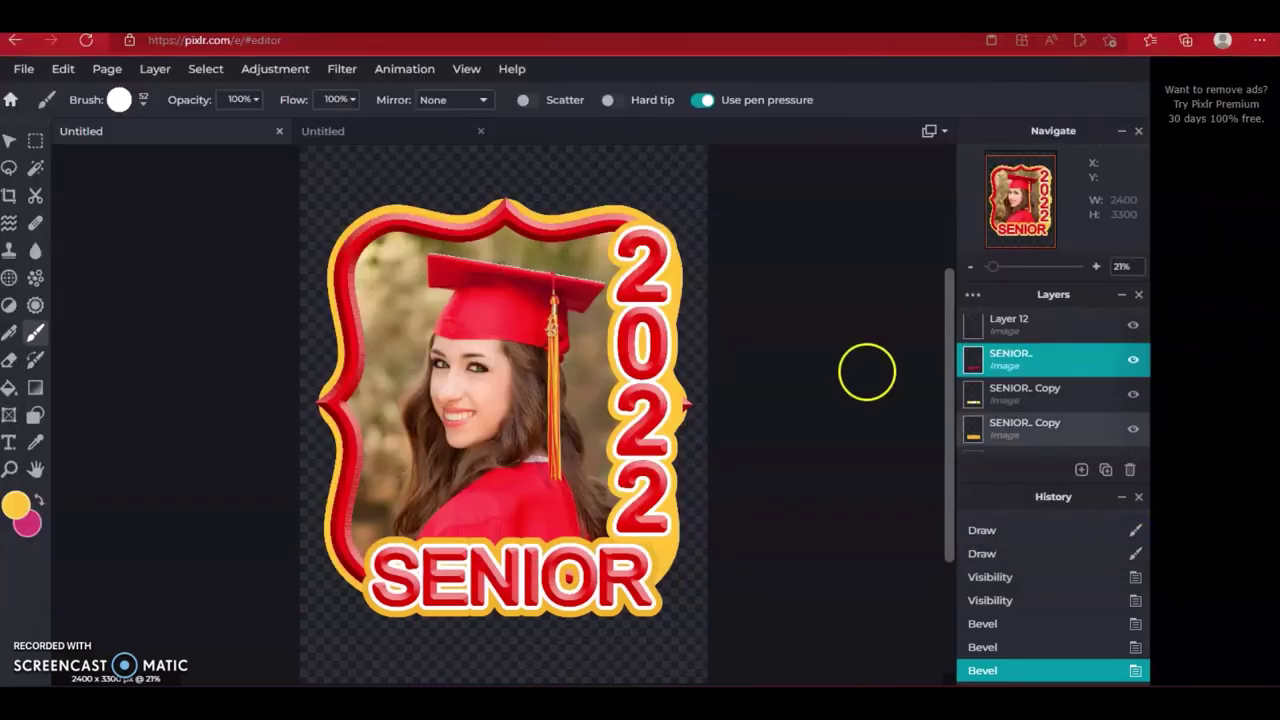